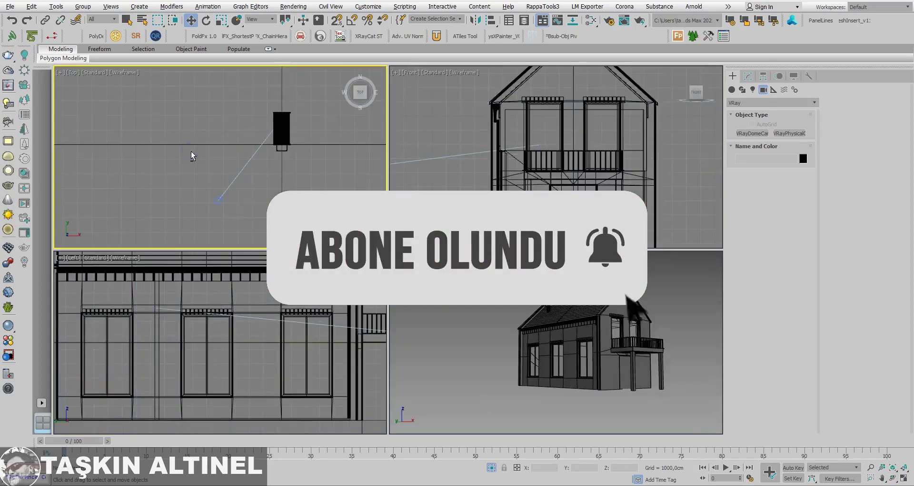
Step: Maximize the Top view and hide all cameras through Display > Hide by Category
key(alt+w)
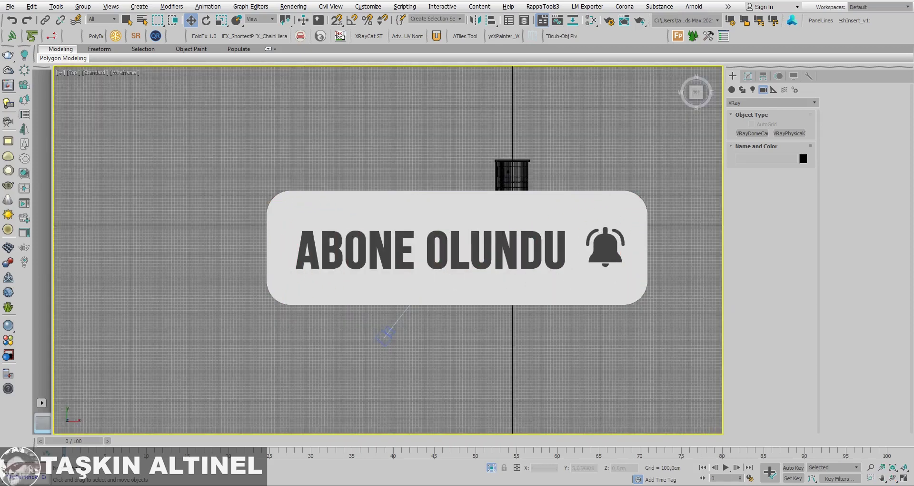
click(794, 75)
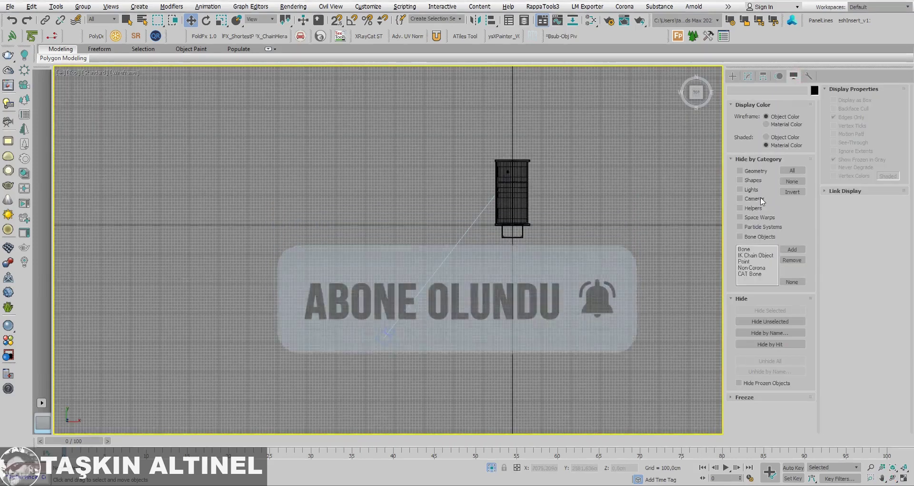
click(752, 189)
mouse_move(549, 195)
middle_down()
mouse_move(471, 206)
mouse_move(502, 206)
middle_up()
click(741, 198)
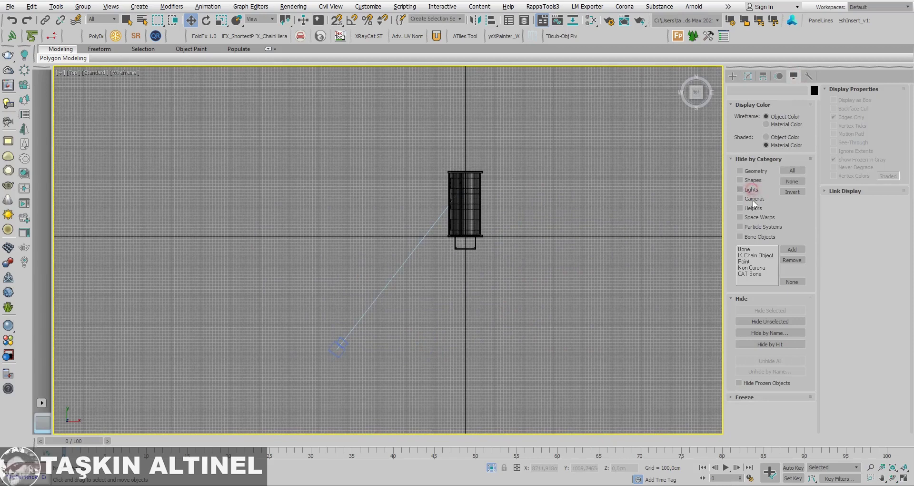
click(733, 76)
Step: Choose the Line spline type and frame the house in the Top view
click(742, 90)
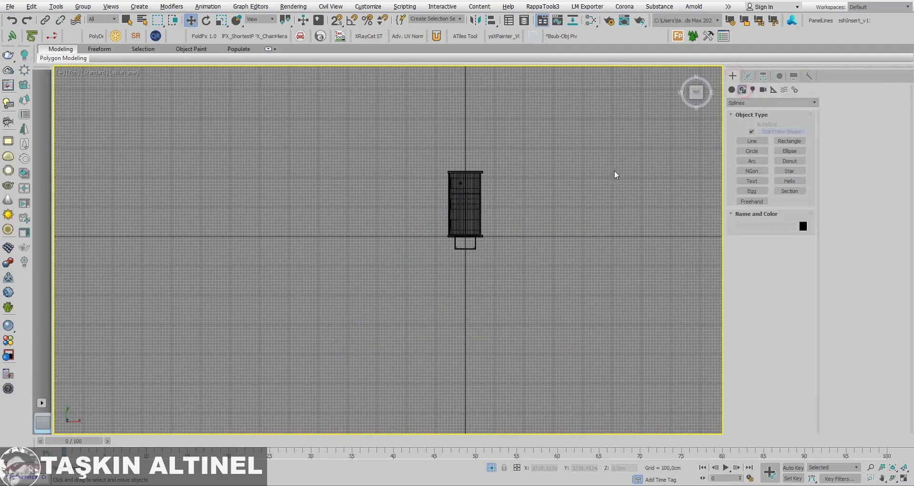
click(467, 231)
mouse_move(468, 231)
middle_down()
mouse_move(435, 149)
mouse_move(445, 188)
middle_up()
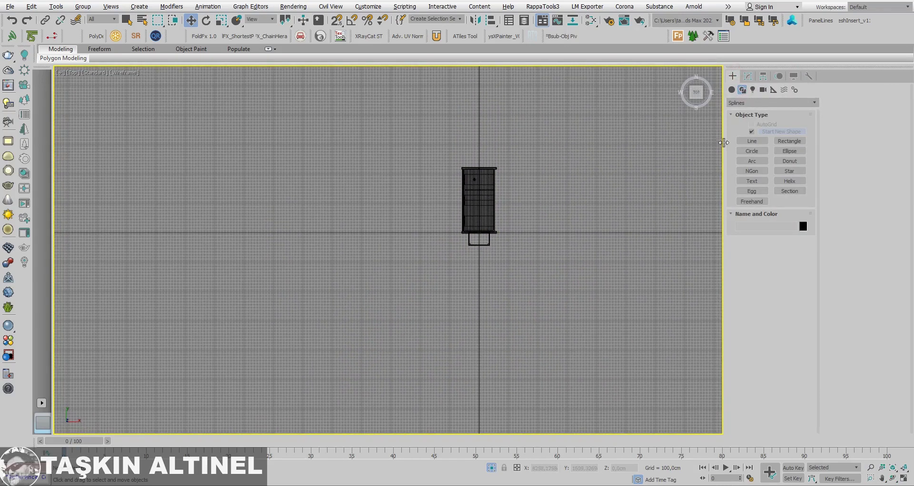
click(752, 141)
scroll(477, 241, up, 4)
scroll(477, 241, up, 1)
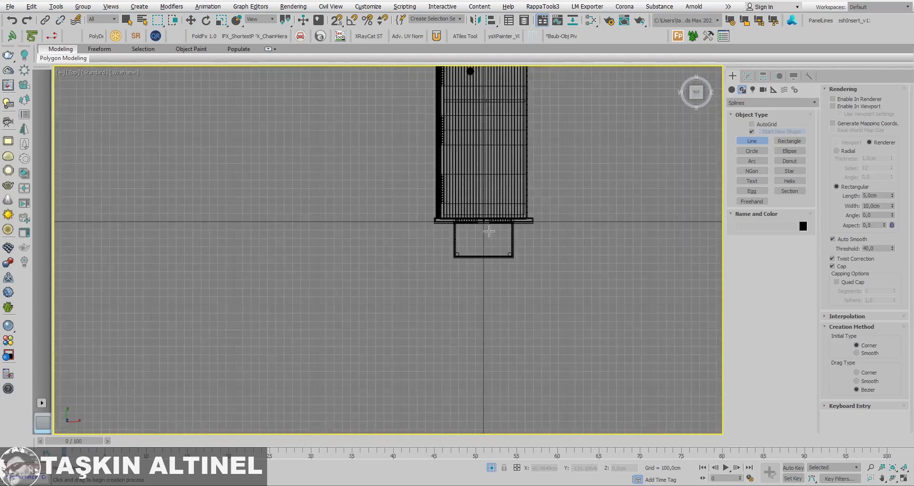
middle_drag(487, 230, 518, 292)
scroll(517, 291, down, 2)
scroll(511, 241, down, 2)
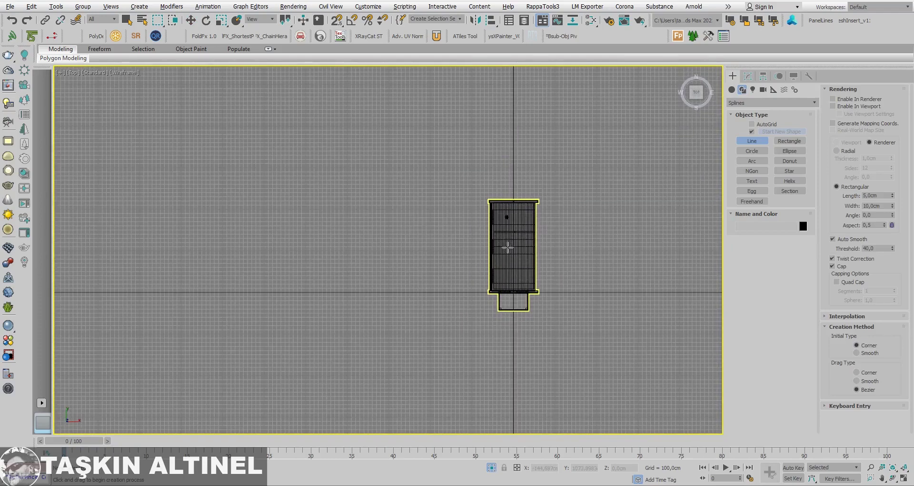
Step: Place Line003's corner points down the house's left side to its front edge
click(456, 126)
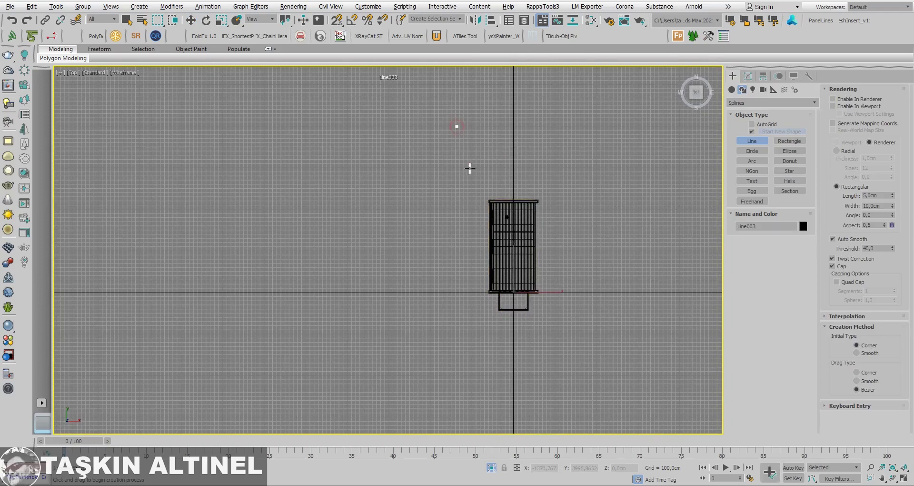
click(478, 201)
scroll(484, 291, up, 4)
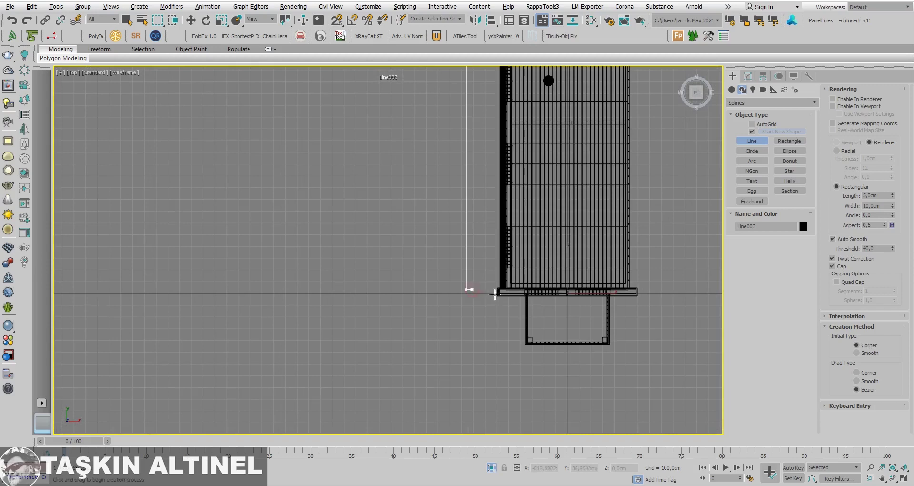
click(495, 295)
scroll(478, 221, down, 2)
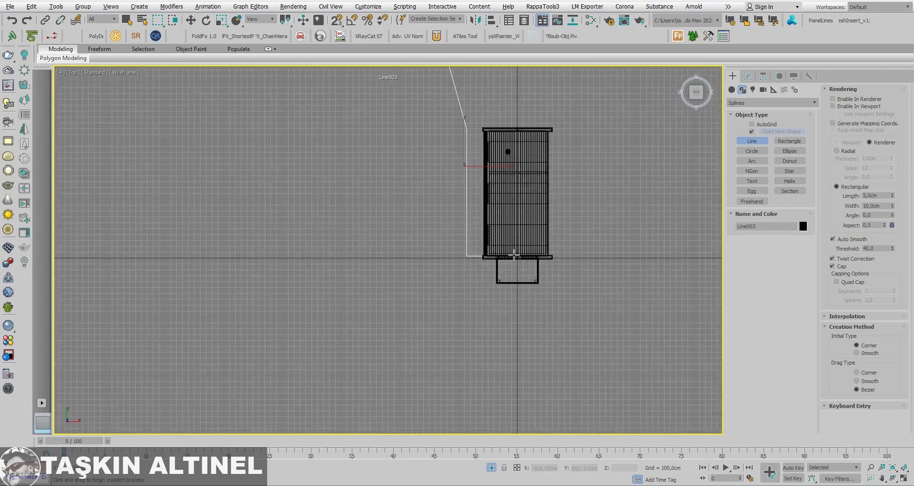
middle_drag(514, 254, 512, 204)
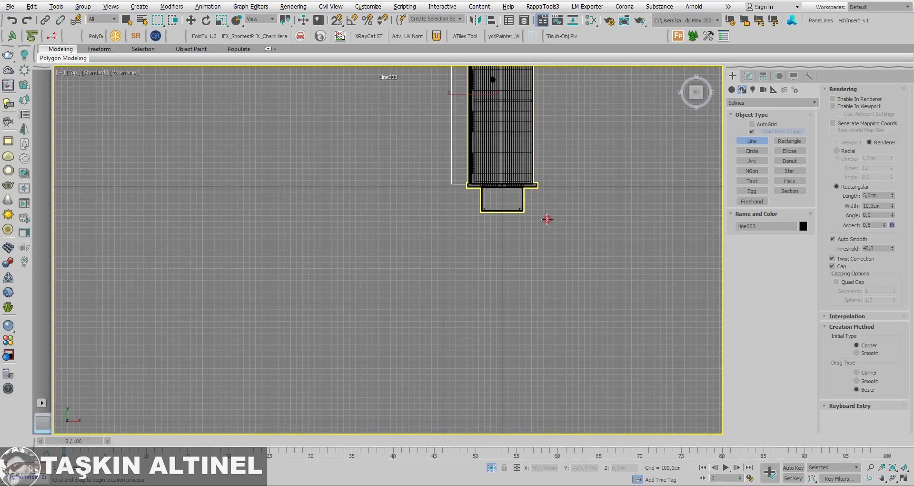
click(548, 219)
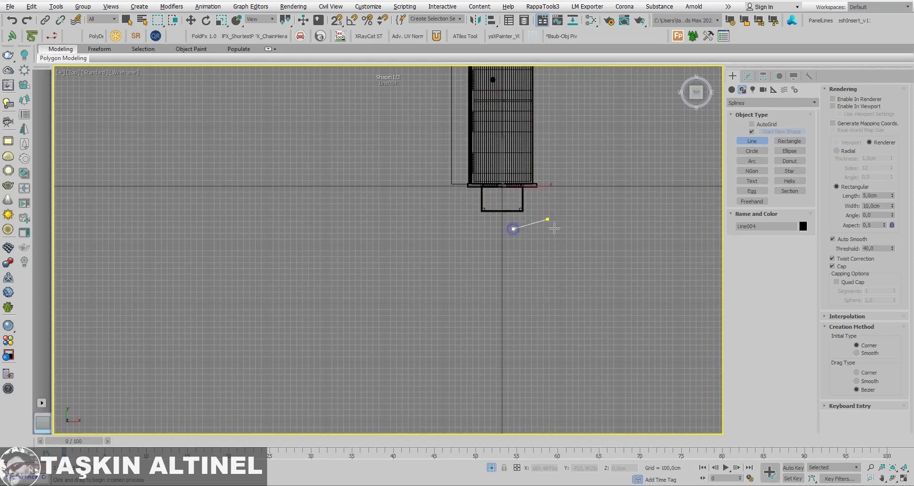
Step: Draw Line004 as a zigzag from the house front leftward and down, dropping the curved points
right_click(554, 228)
click(571, 227)
drag(430, 255, 447, 290)
click(442, 286)
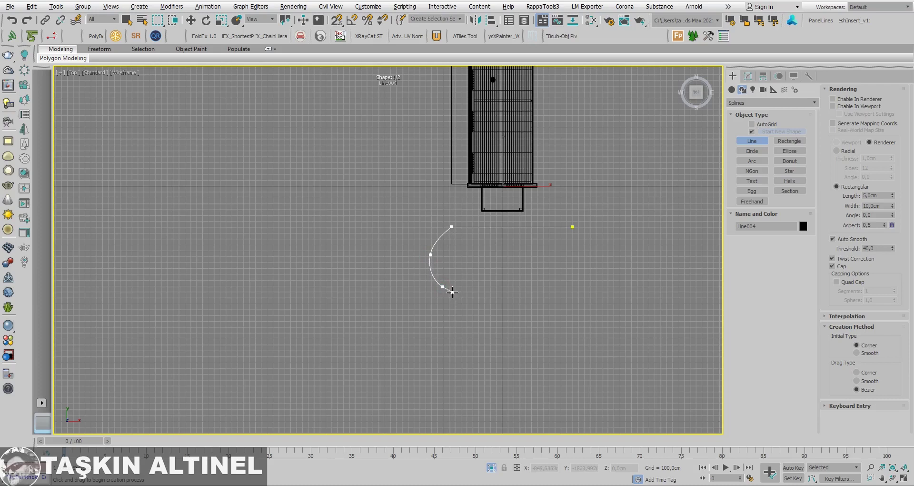
key(BackSpace)
key(BackSpace)
click(469, 303)
middle_drag(469, 303, 515, 183)
scroll(510, 185, down, 2)
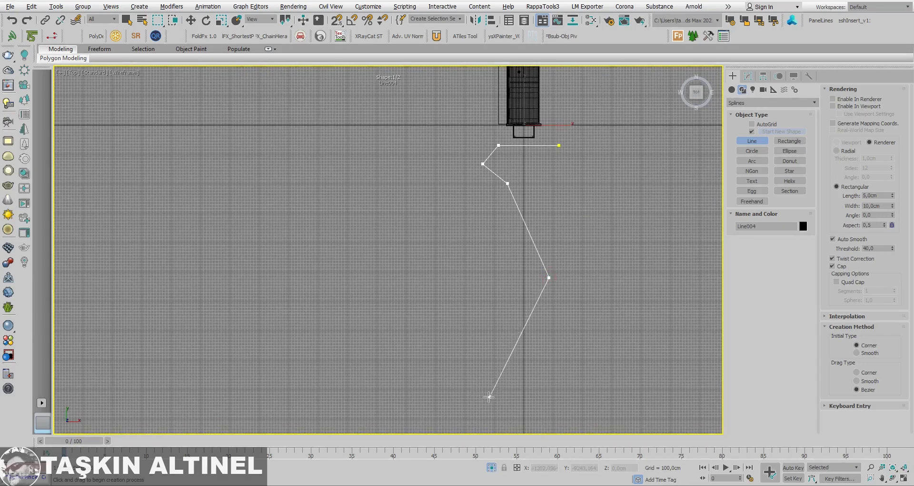
right_click(529, 353)
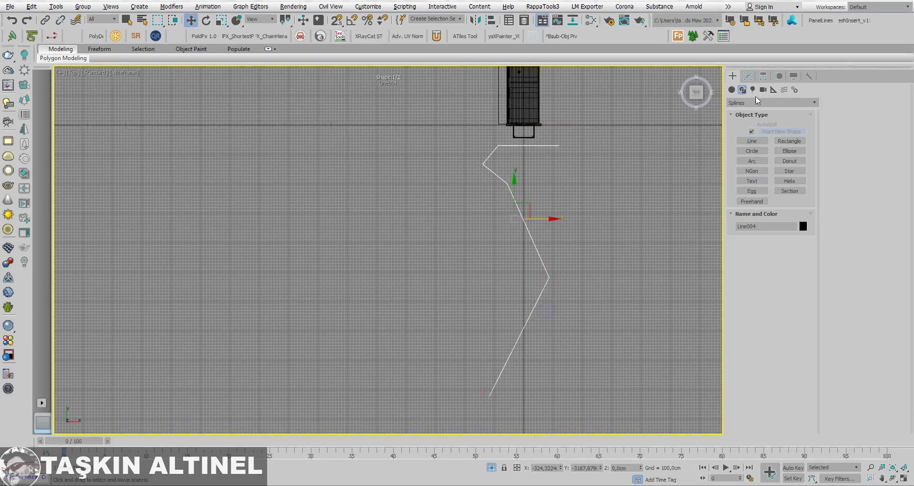
Step: At Line004's Vertex level, fillet the lower corner into a curve
click(748, 75)
click(733, 231)
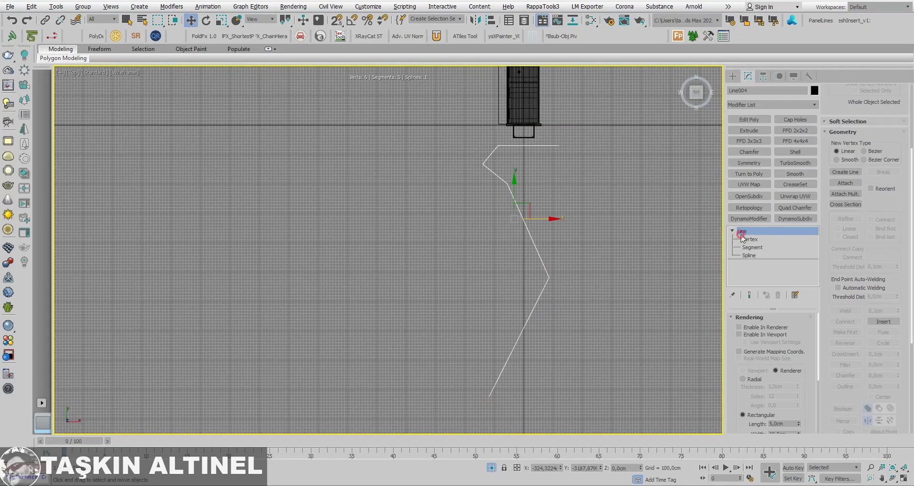
click(750, 239)
click(550, 277)
click(844, 365)
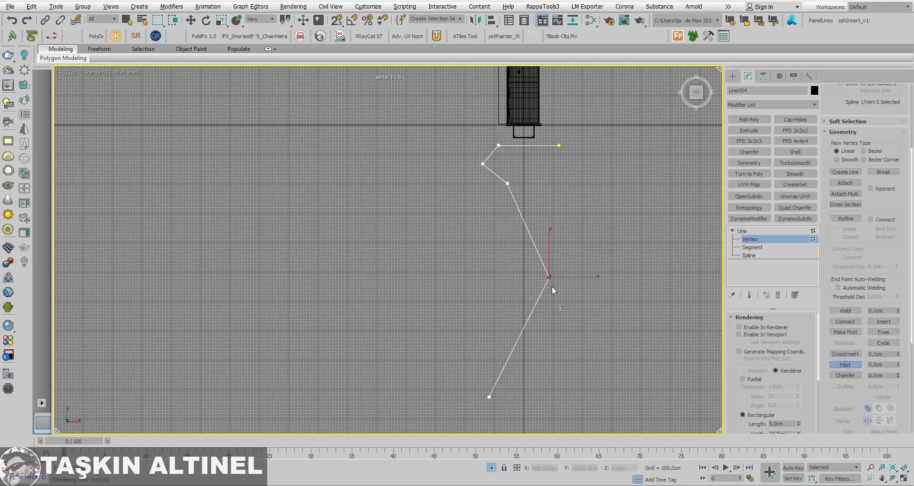
drag(549, 277, 564, 207)
Step: Fillet the left and top corners, redoing the top corner as a small curve
drag(481, 164, 483, 152)
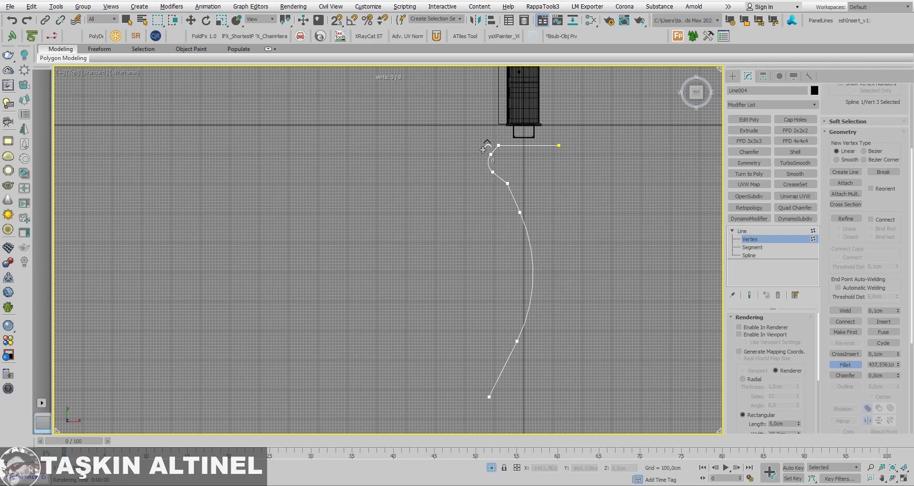
scroll(498, 146, up, 3)
drag(498, 145, 504, 126)
scroll(527, 145, up, 5)
key(ctrl+z)
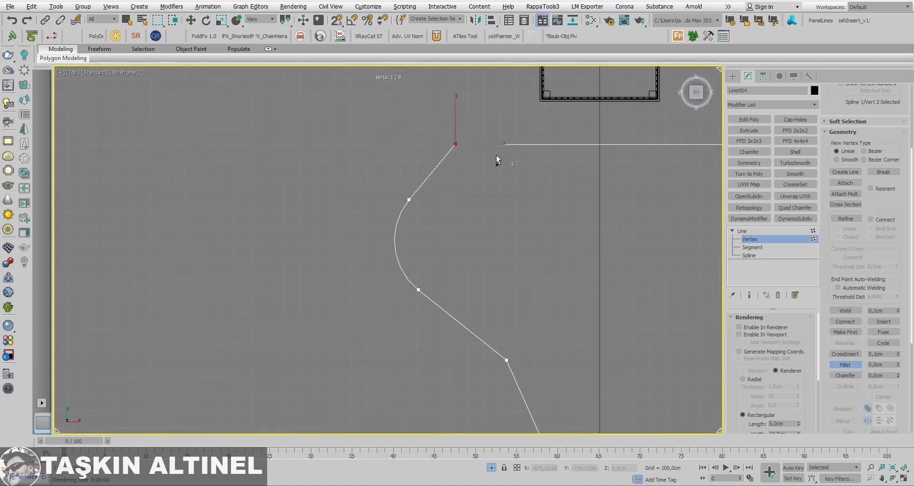
drag(426, 190, 369, 129)
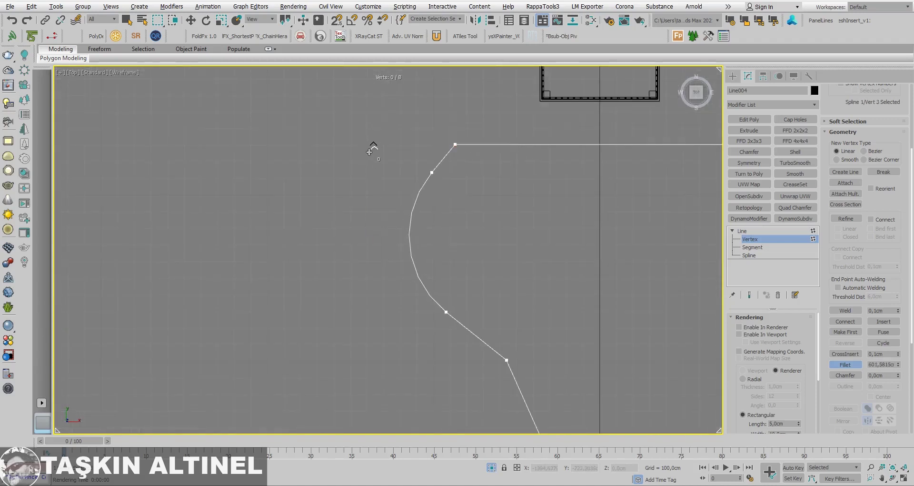
drag(369, 129, 373, 148)
drag(459, 138, 469, 106)
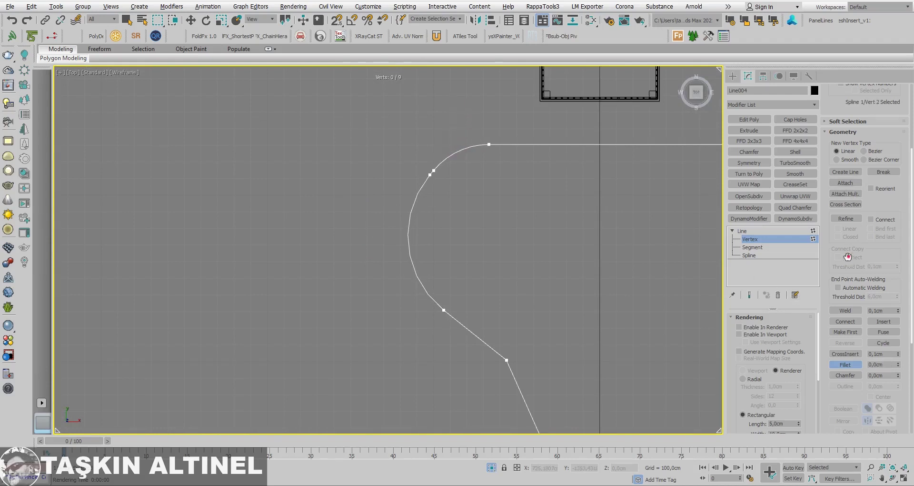
scroll(847, 257, up, 4)
scroll(857, 110, up, 1)
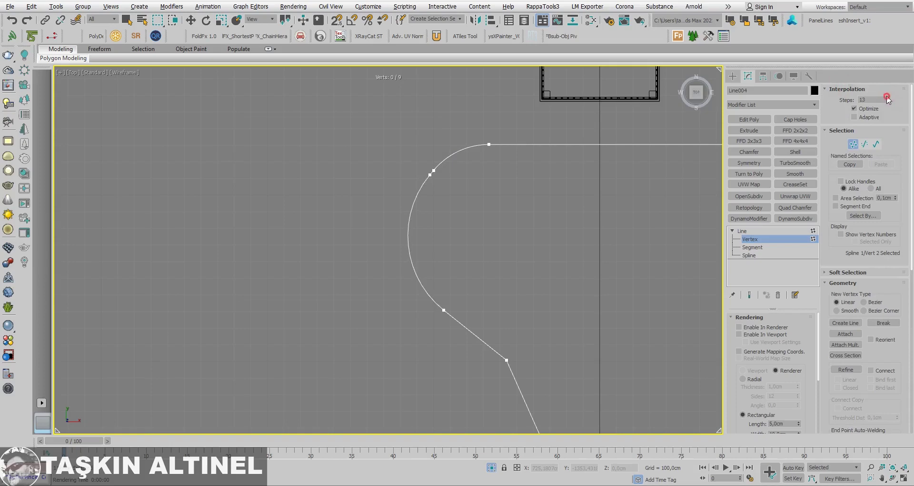
scroll(521, 192, down, 3)
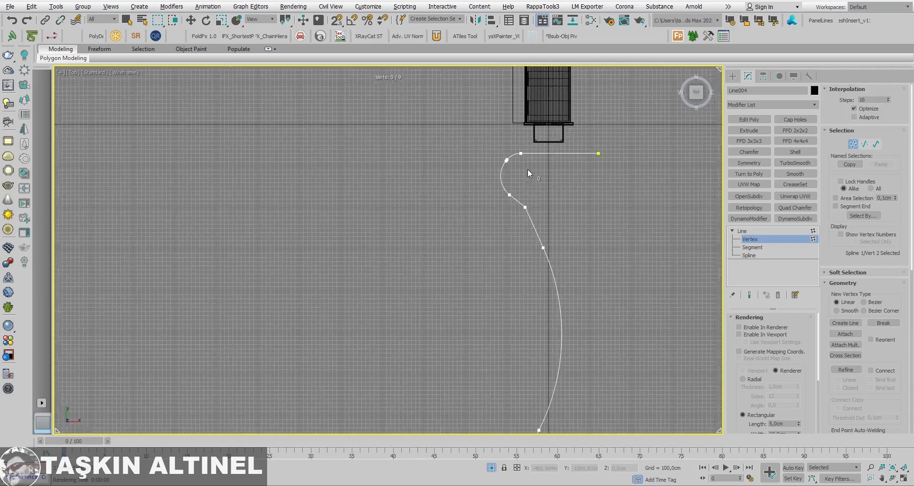
scroll(528, 168, down, 1)
key(alt+w)
right_click(556, 315)
key(alt+w)
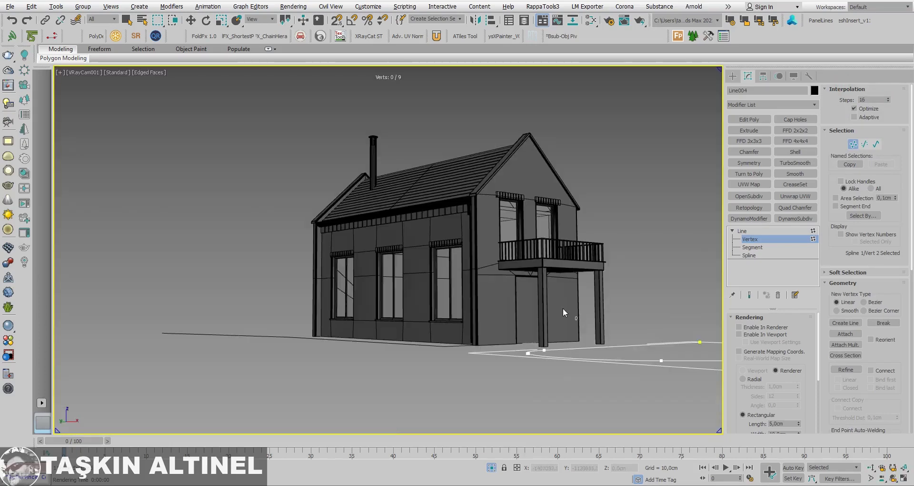
key(w)
click(733, 76)
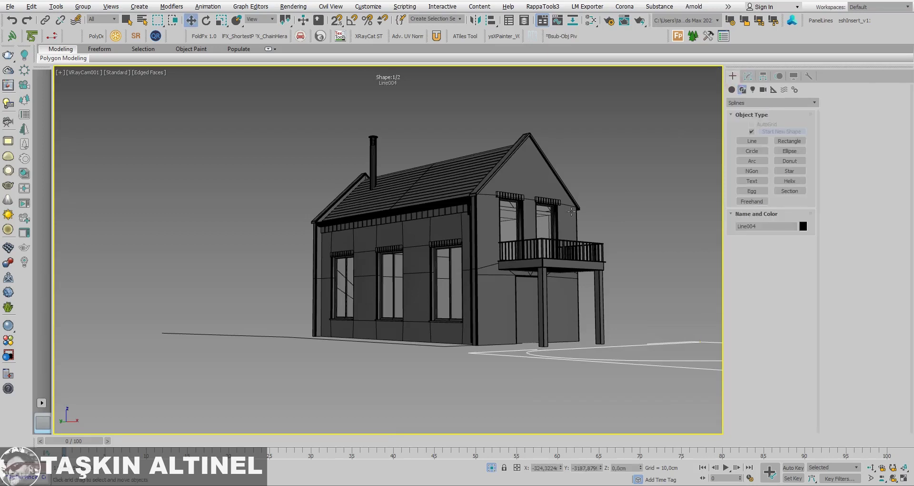
mouse_move(547, 212)
middle_down()
mouse_move(419, 205)
mouse_move(326, 215)
mouse_move(509, 214)
middle_up()
click(870, 465)
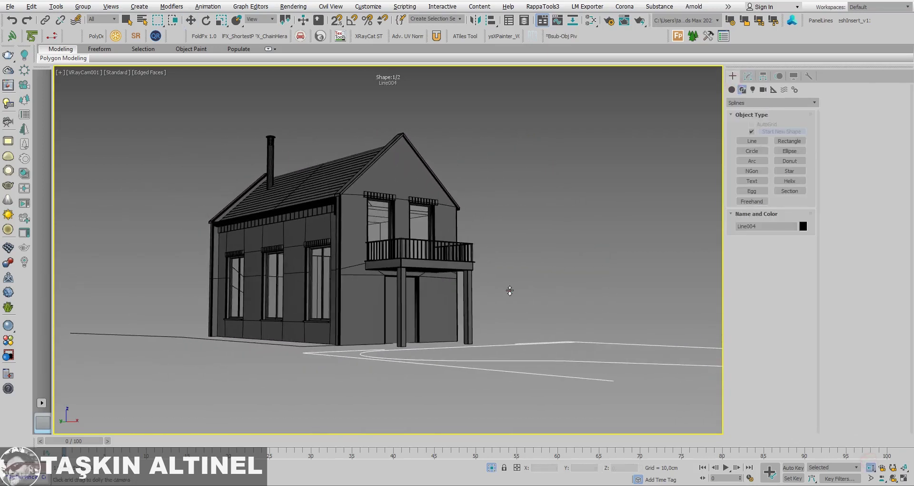
mouse_move(508, 289)
mouse_down()
mouse_move(510, 298)
mouse_move(514, 289)
mouse_up()
middle_drag(514, 289, 558, 291)
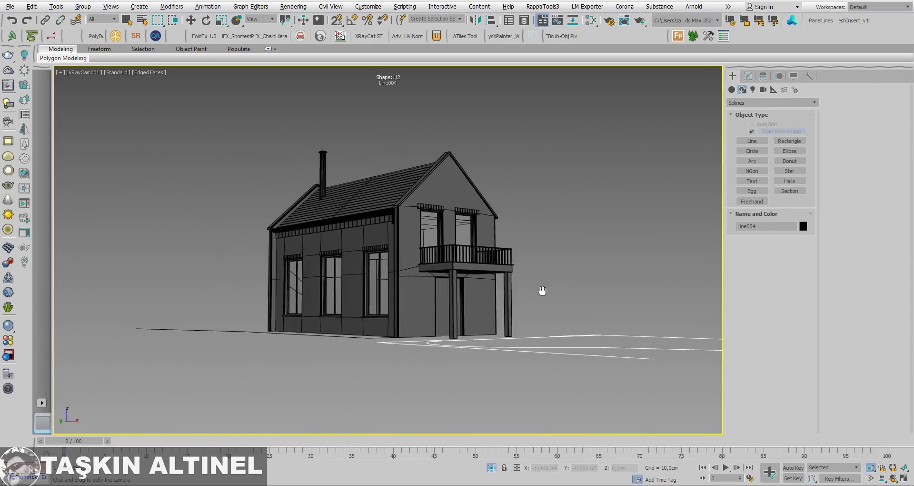
click(893, 478)
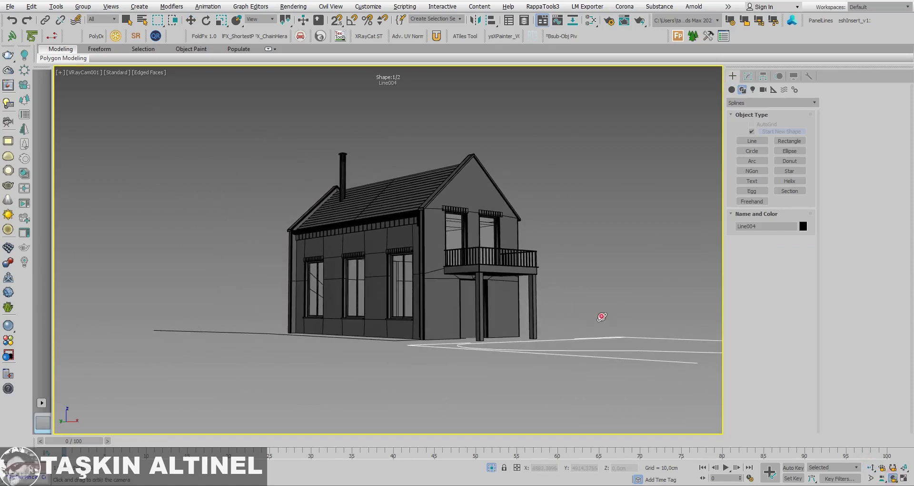
middle_drag(596, 316, 566, 308)
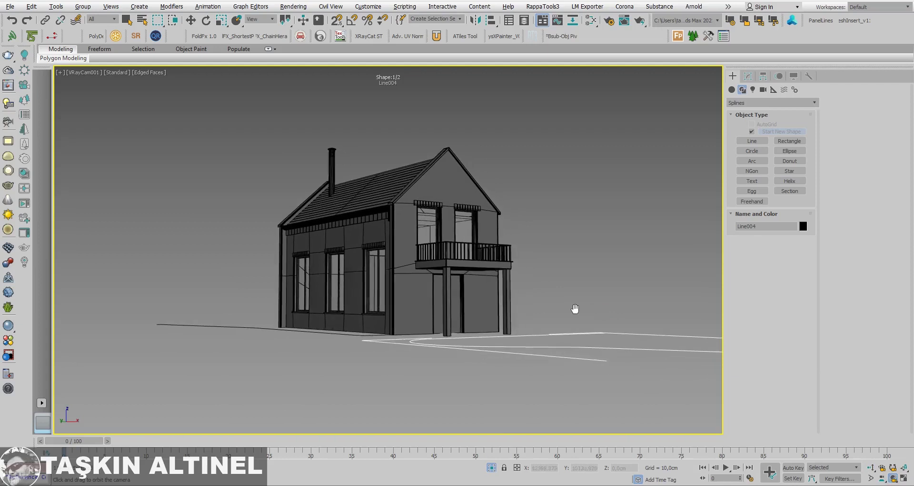
right_click(576, 275)
click(576, 274)
key(alt+w)
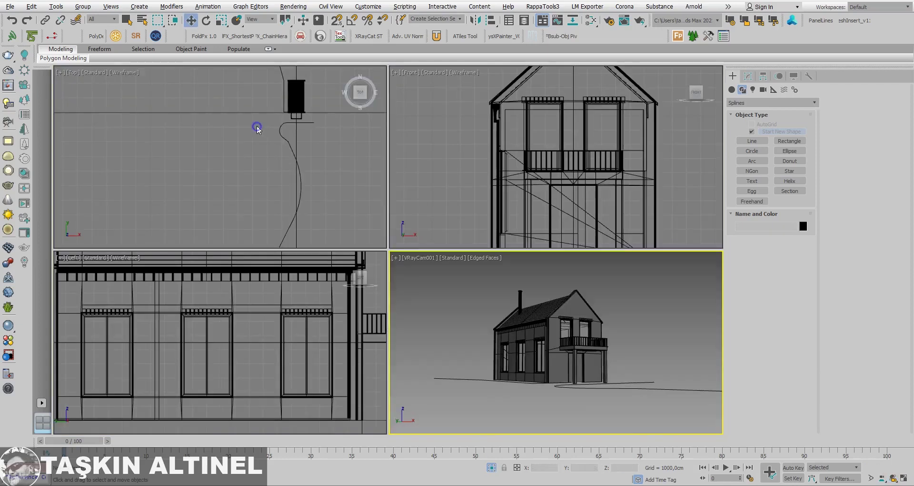
key(alt+w)
click(525, 219)
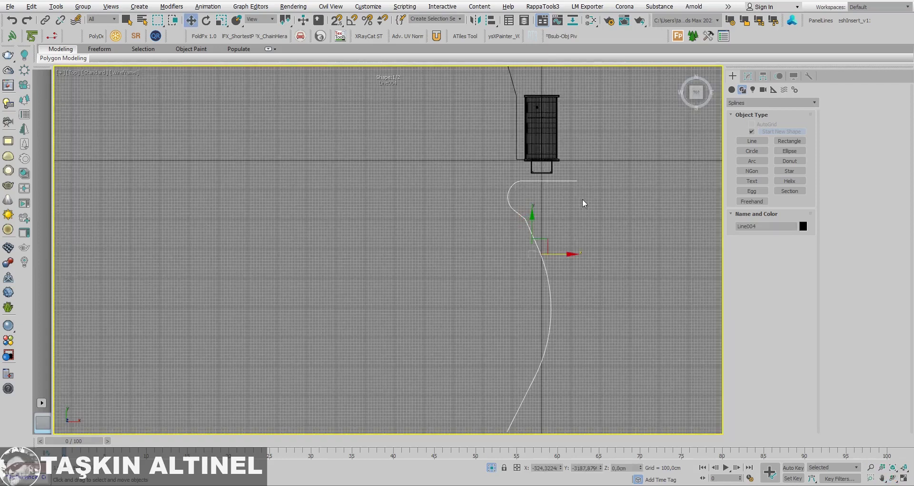
Step: Scale the walkway spline down and move it up and left toward the house
middle_drag(583, 200, 565, 200)
key(r)
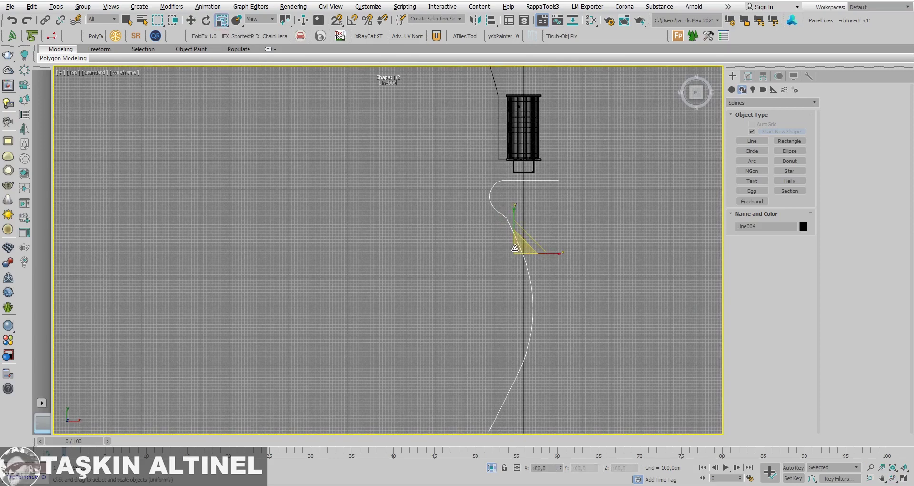
drag(515, 248, 509, 277)
key(w)
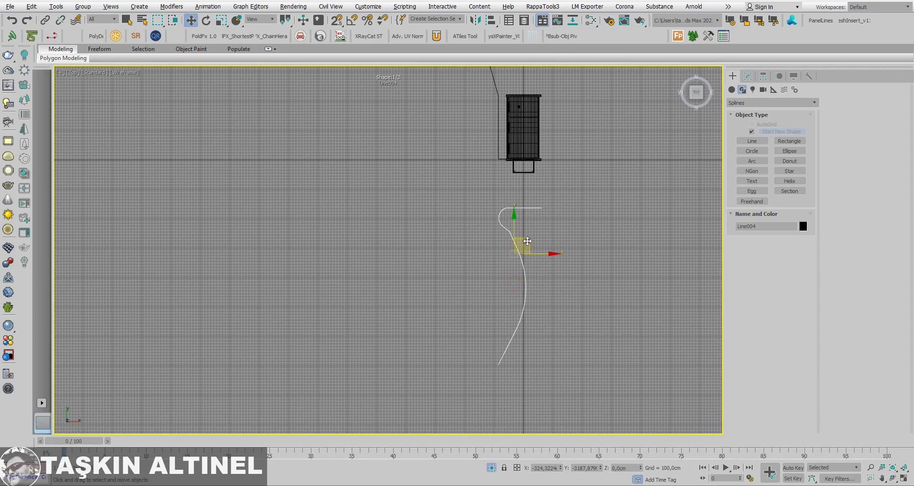
drag(527, 241, 517, 216)
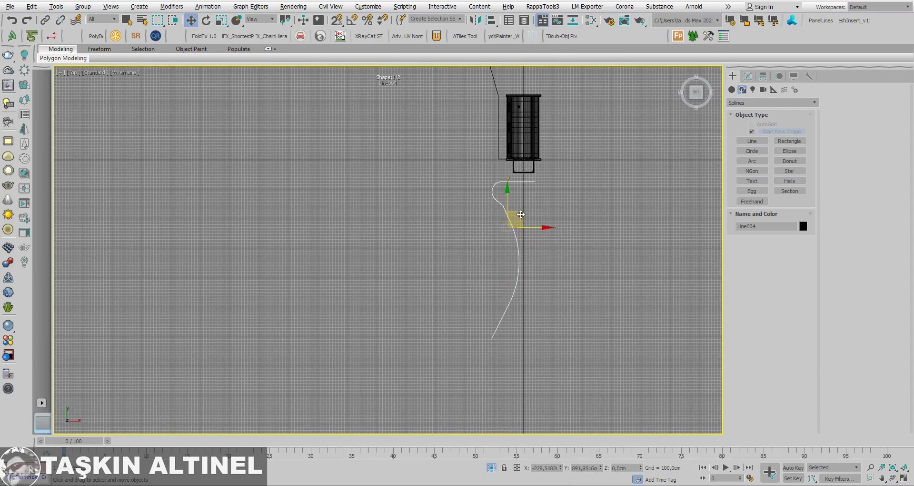
Step: Check the spline in the maximized camera view, then return to the maximized Top view
key(alt+w)
right_click(556, 304)
key(alt+w)
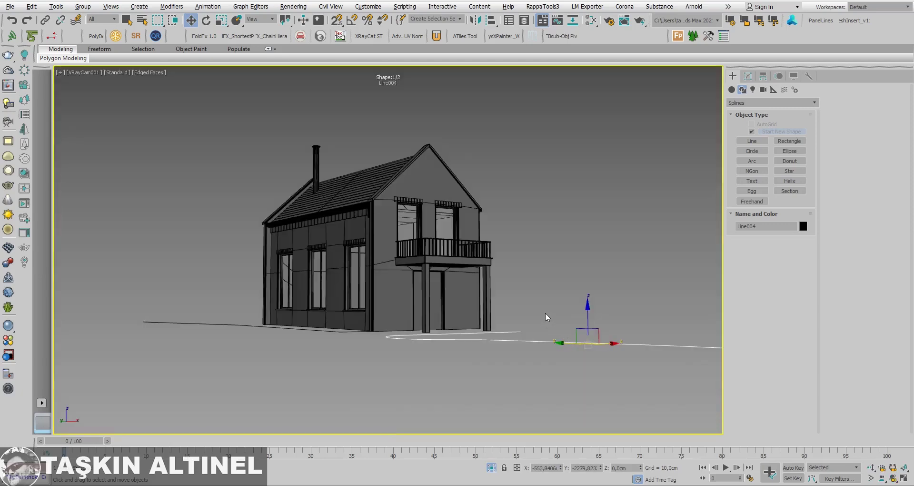
key(alt+w)
right_click(155, 164)
key(alt+w)
click(749, 76)
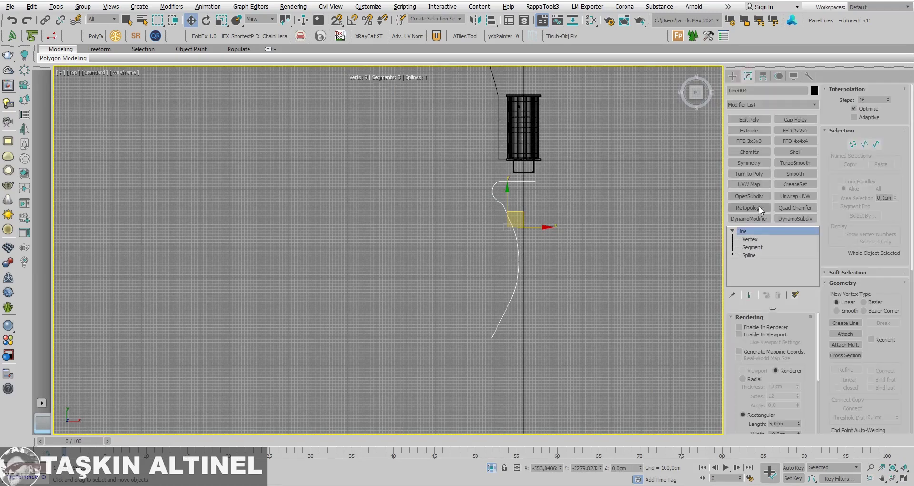
Step: Adjust the Bezier handle of Line004's lower vertices and check the result in the camera view
click(752, 239)
mouse_move(548, 290)
mouse_down()
mouse_move(486, 343)
mouse_move(502, 336)
mouse_up()
scroll(523, 238, up, 2)
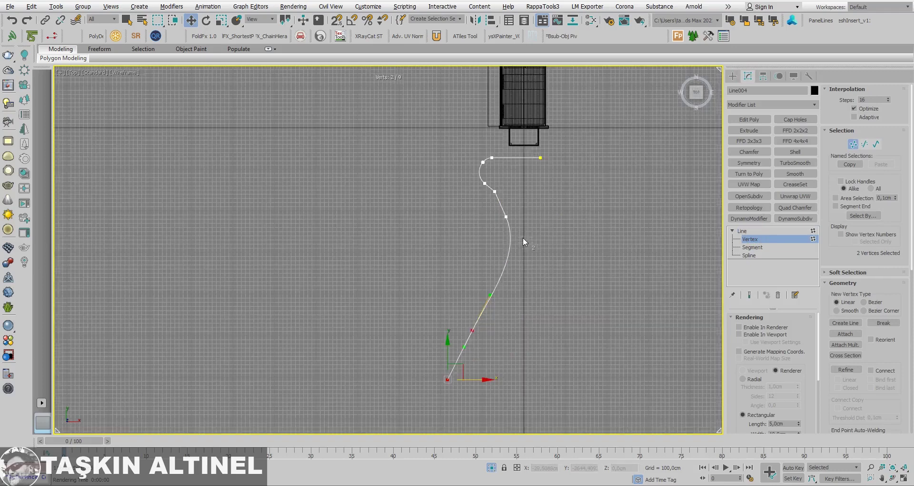
drag(491, 295, 497, 295)
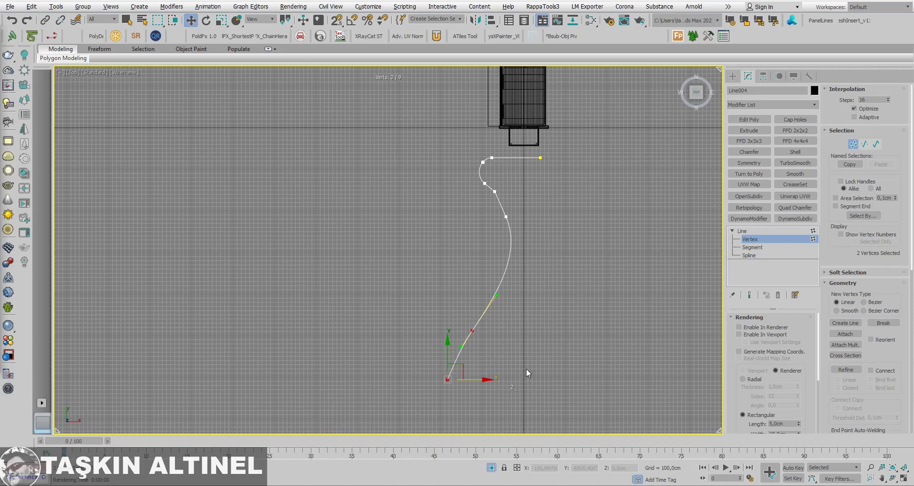
mouse_move(441, 372)
mouse_down()
mouse_move(465, 386)
mouse_move(453, 361)
mouse_up()
key(alt+w)
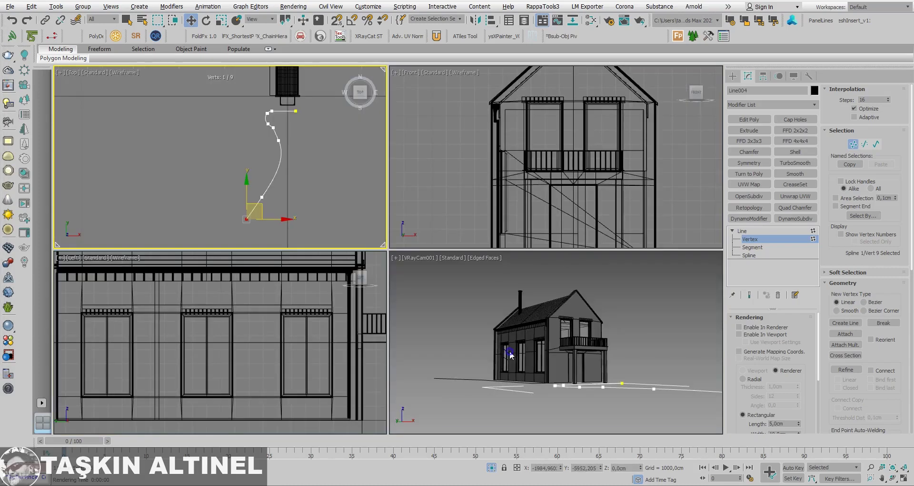
right_click(507, 350)
key(alt+w)
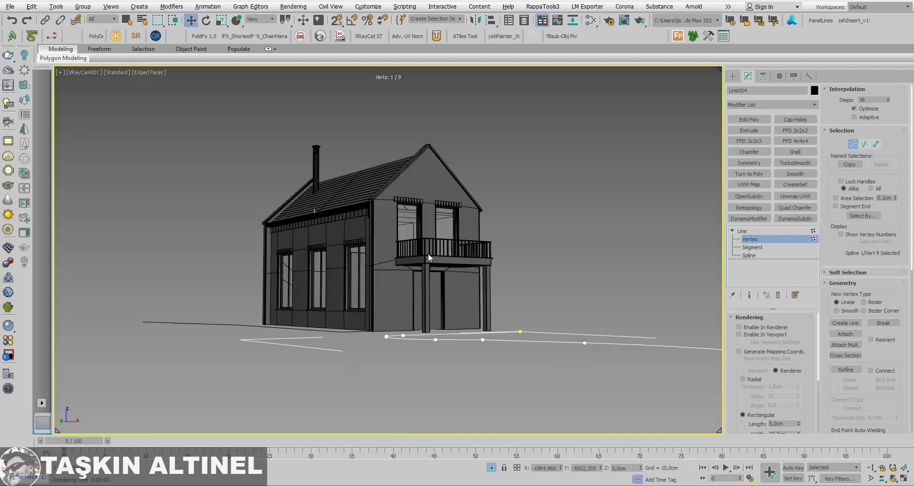
key(alt+w)
right_click(247, 155)
key(alt+w)
Step: Delete the bottom end vertex, raise the new bottom vertex, and straighten the curve above it
ctrl+click(472, 330)
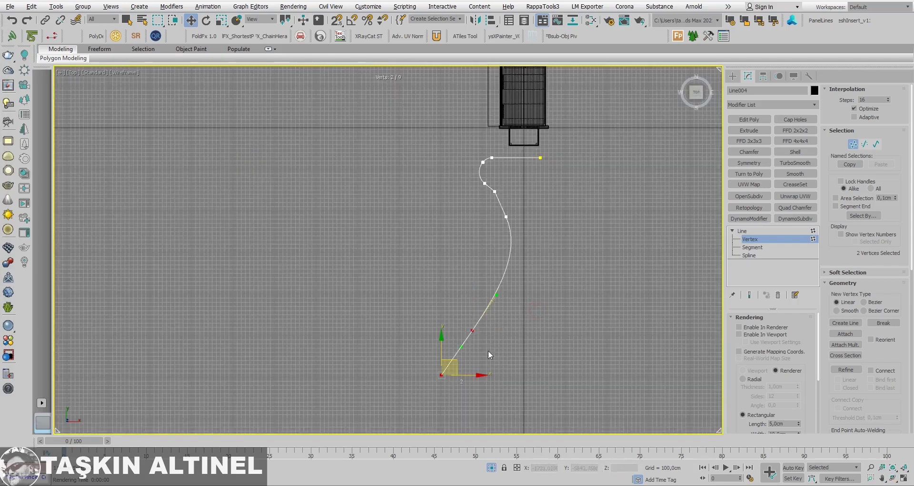
drag(509, 355, 389, 403)
key(Delete)
click(472, 330)
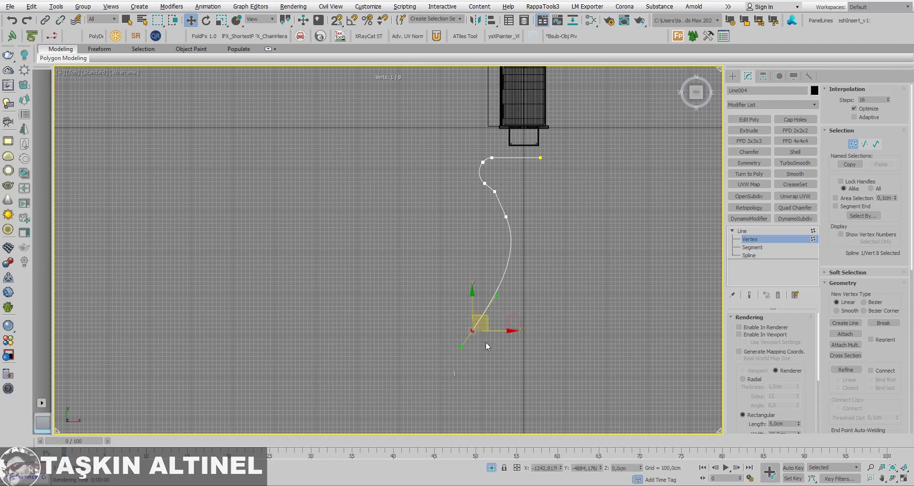
drag(494, 327, 497, 274)
click(506, 217)
scroll(523, 237, up, 2)
drag(523, 259, 504, 260)
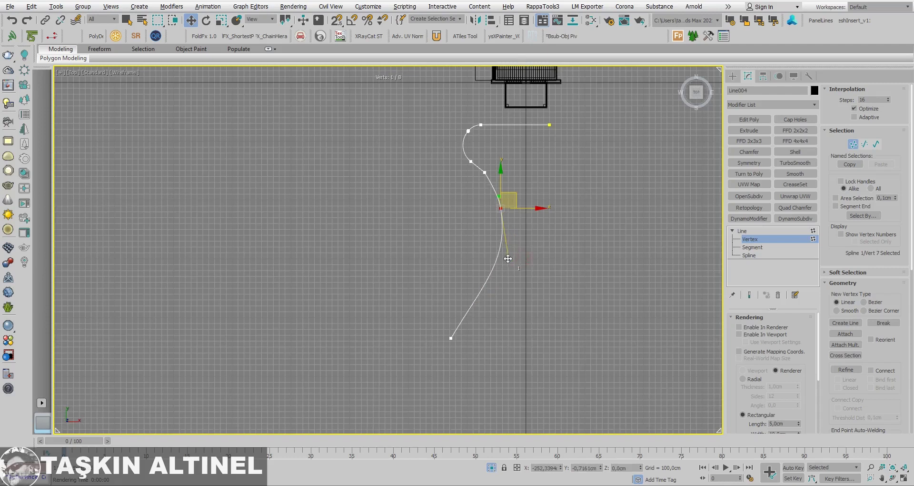
drag(517, 194, 498, 198)
Step: Move the spline's end vertex further left, comparing against the camera view
key(alt+w)
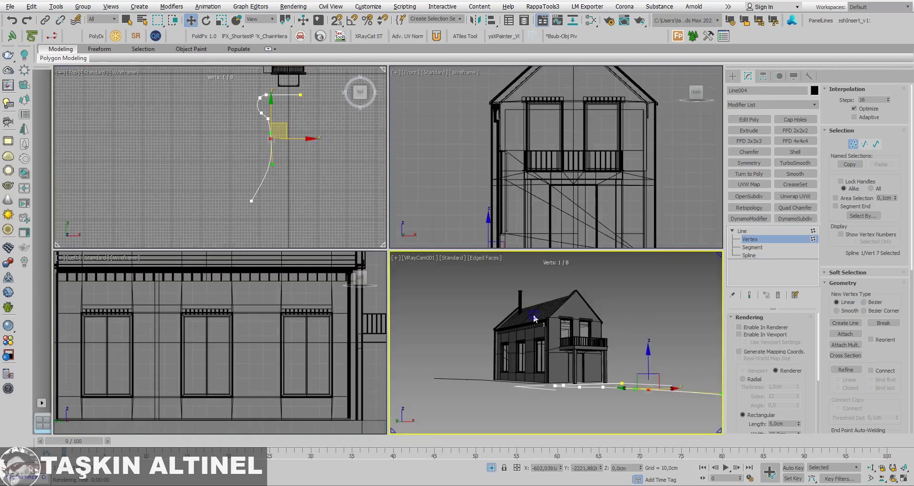
key(alt+w)
click(604, 233)
drag(602, 309, 549, 390)
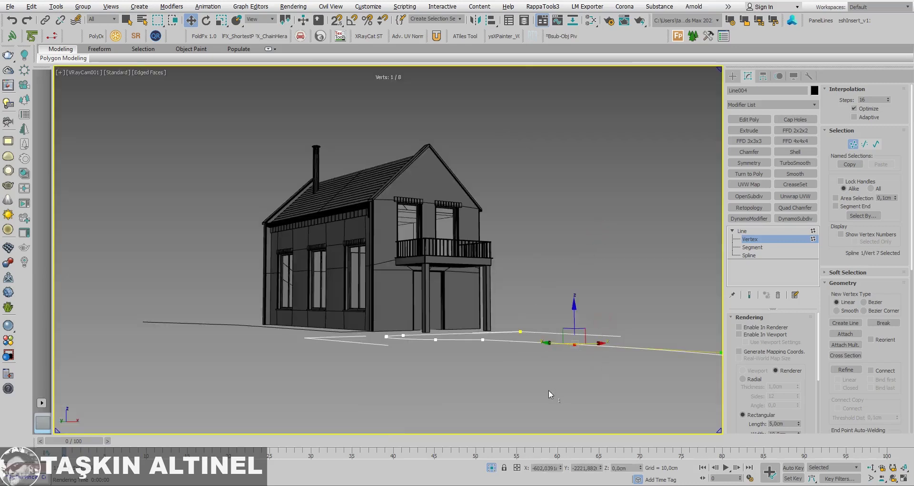
key(alt+w)
click(263, 205)
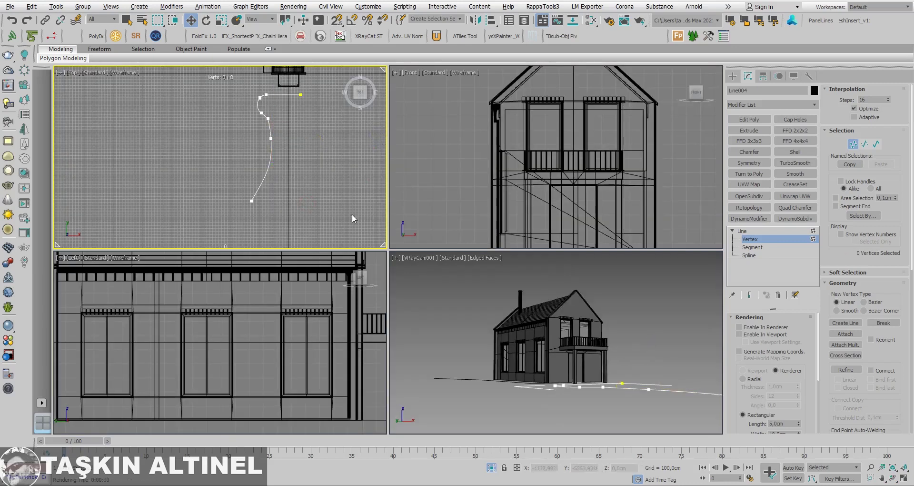
click(251, 200)
click(604, 344)
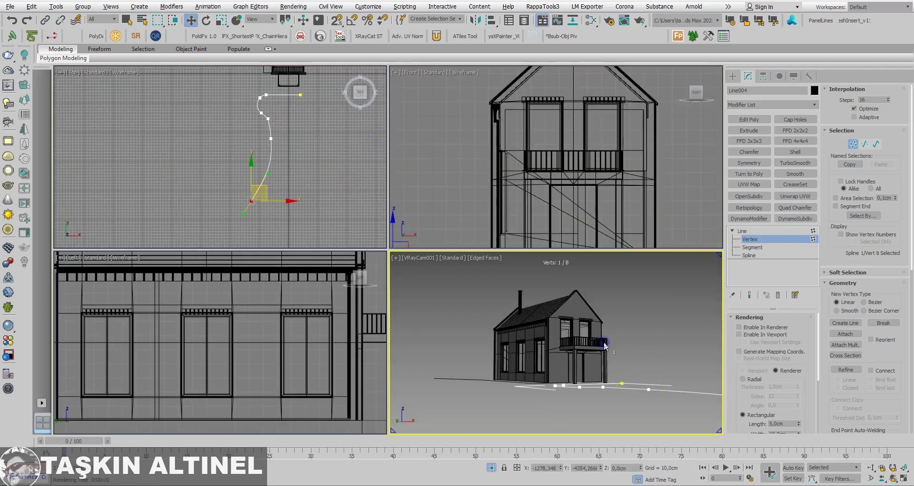
click(266, 192)
mouse_move(265, 187)
mouse_down()
mouse_move(247, 185)
mouse_move(225, 209)
mouse_up()
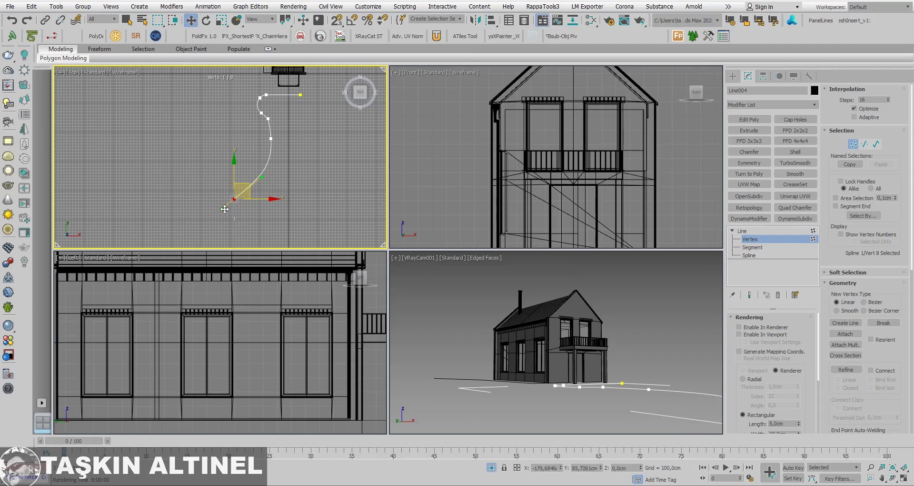
middle_click(577, 341)
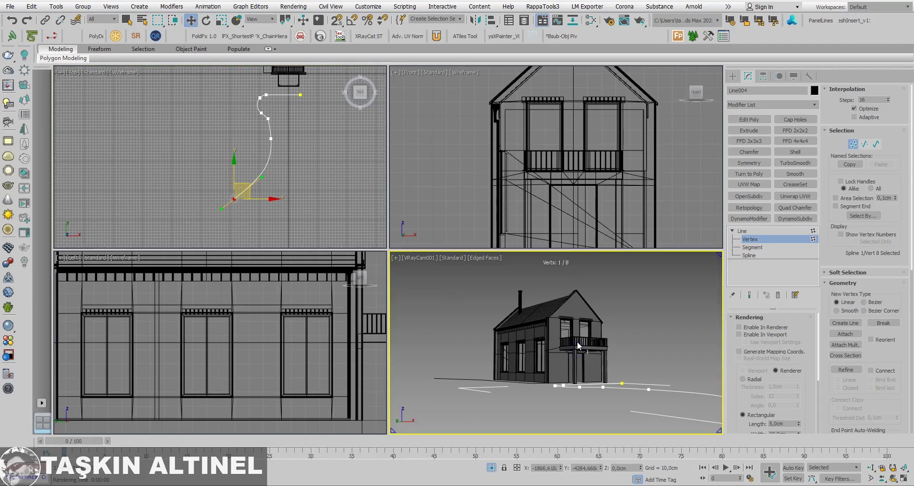
click(355, 176)
key(alt+w)
scroll(557, 230, down, 2)
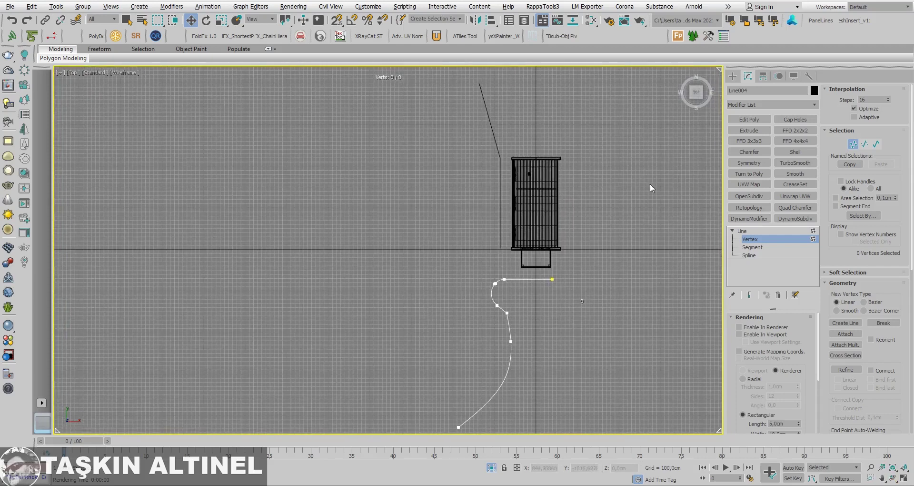
Step: Draw Line005 with corner points from above the house down its left side
click(733, 75)
scroll(587, 168, down, 2)
click(593, 174)
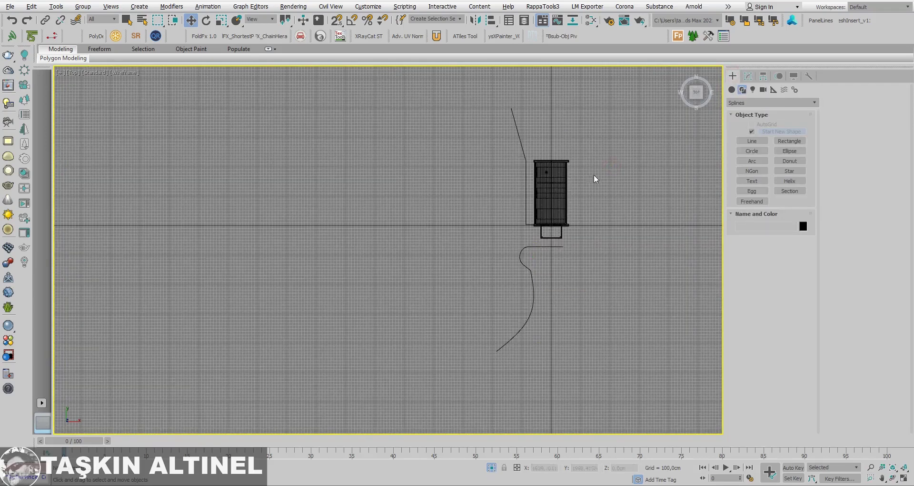
scroll(590, 178, up, 1)
scroll(593, 186, up, 1)
click(752, 141)
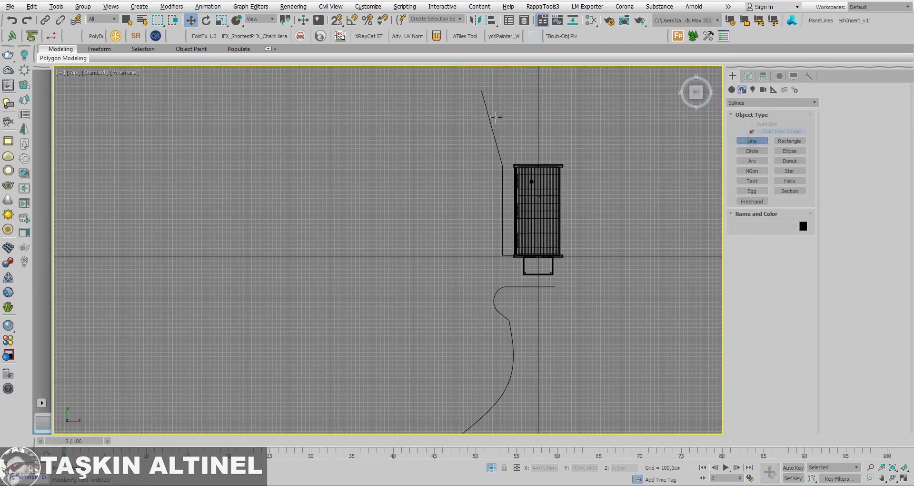
click(459, 96)
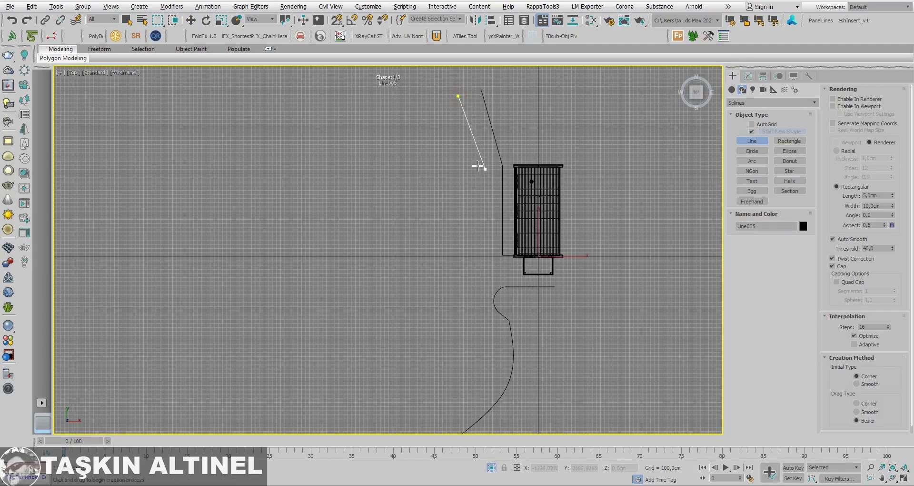
right_click(466, 99)
click(464, 95)
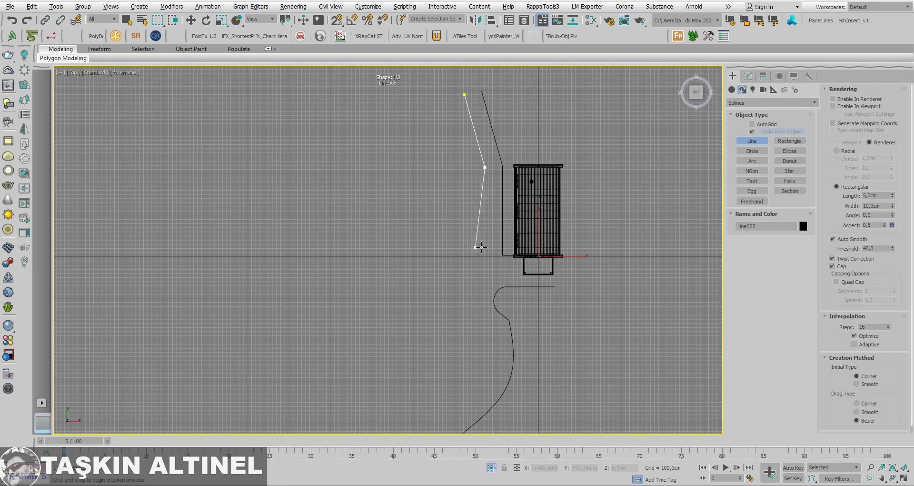
shift+click(477, 250)
shift+click(438, 235)
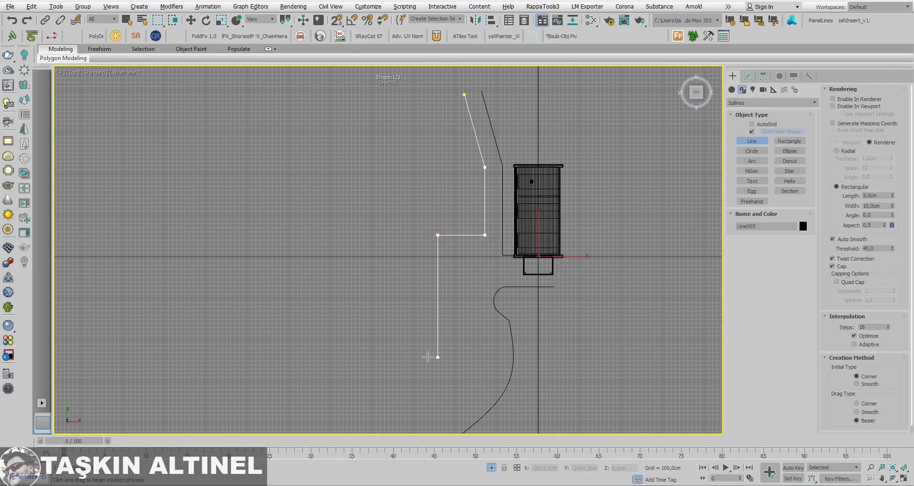
shift+click(424, 383)
Step: Finish Line005 and check it in the camera view before returning to the Top view
right_click(458, 333)
key(alt+w)
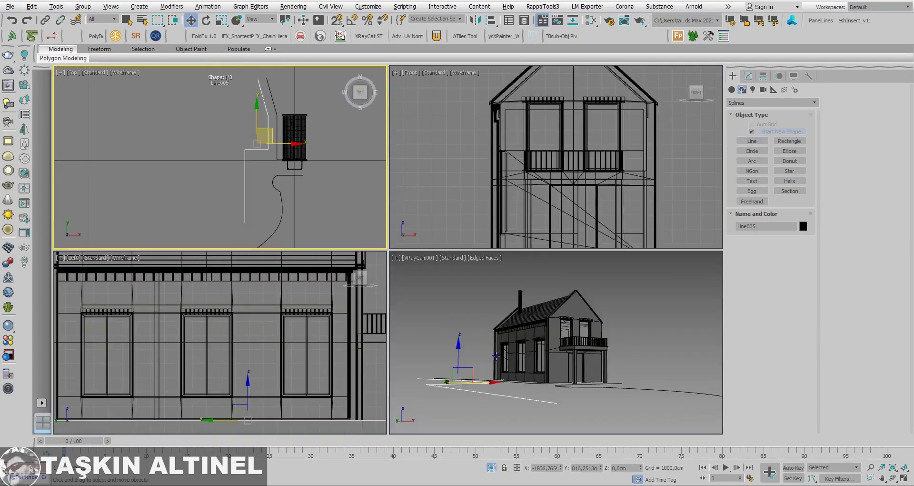
right_click(495, 357)
key(alt+w)
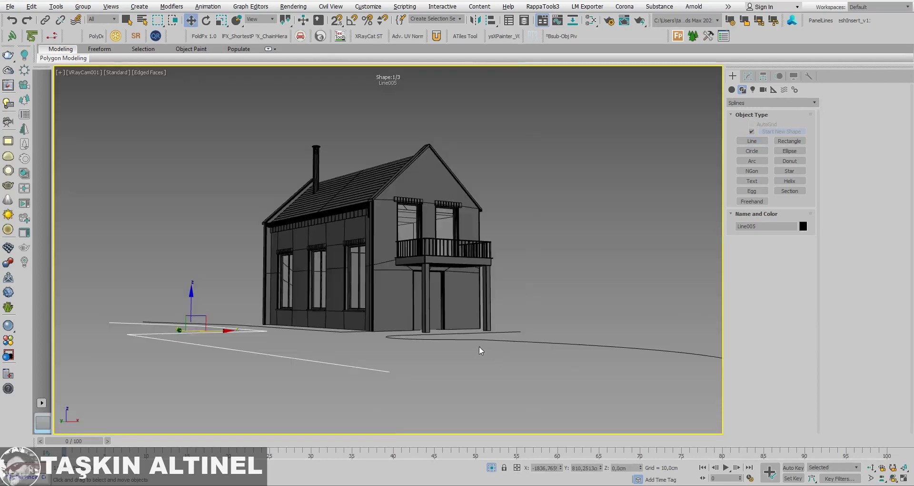
key(alt+w)
right_click(190, 186)
key(alt+w)
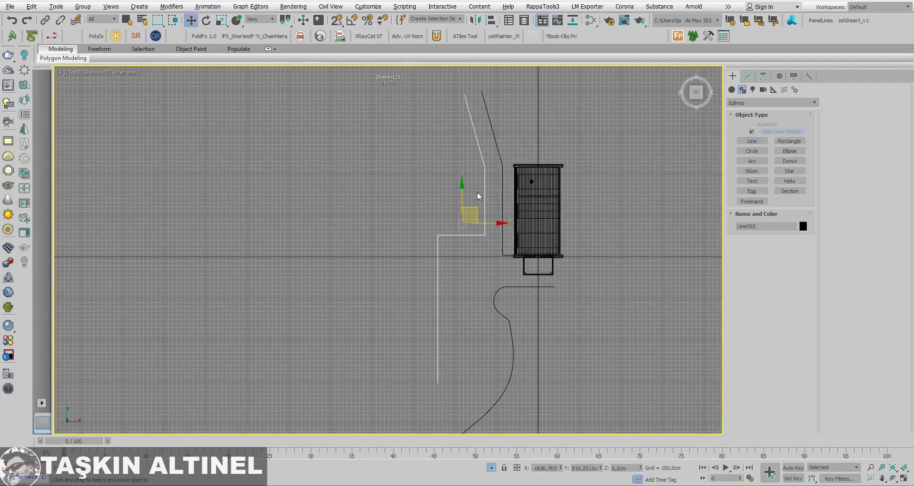
Step: Shift Line005 left, then nudge its corner, bottom and upper vertices left at Vertex level
drag(493, 223, 481, 223)
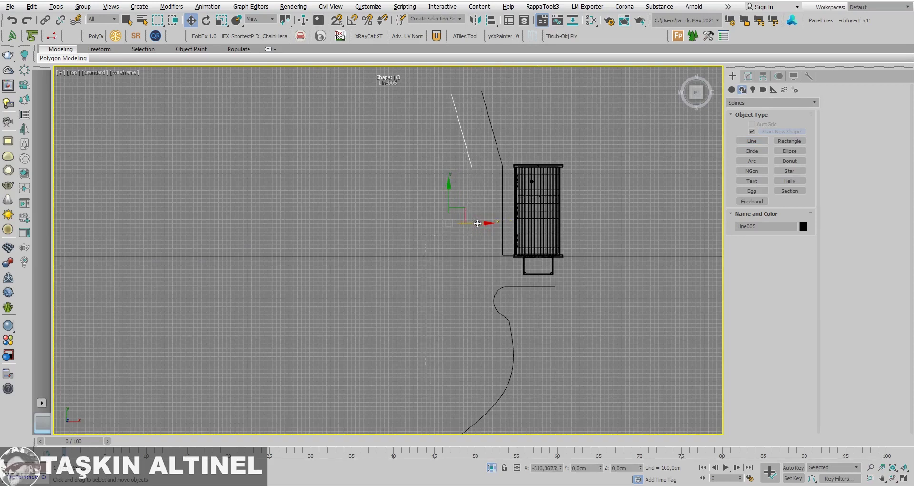
click(748, 76)
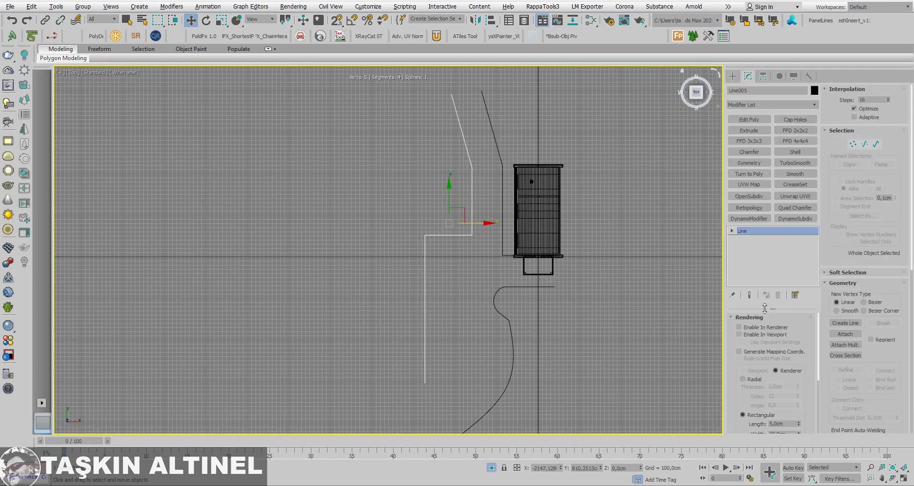
click(732, 231)
click(750, 239)
click(425, 235)
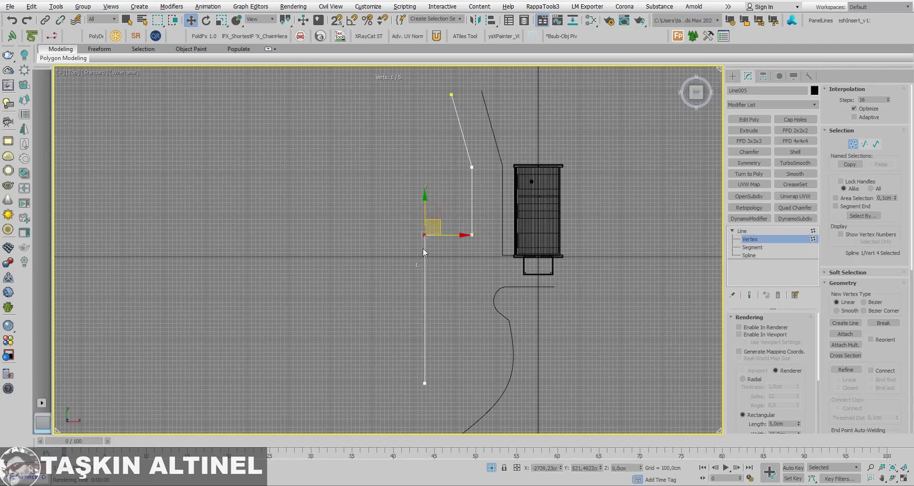
ctrl+drag(381, 395, 453, 315)
mouse_move(454, 236)
mouse_down()
mouse_move(444, 238)
mouse_move(455, 239)
mouse_up()
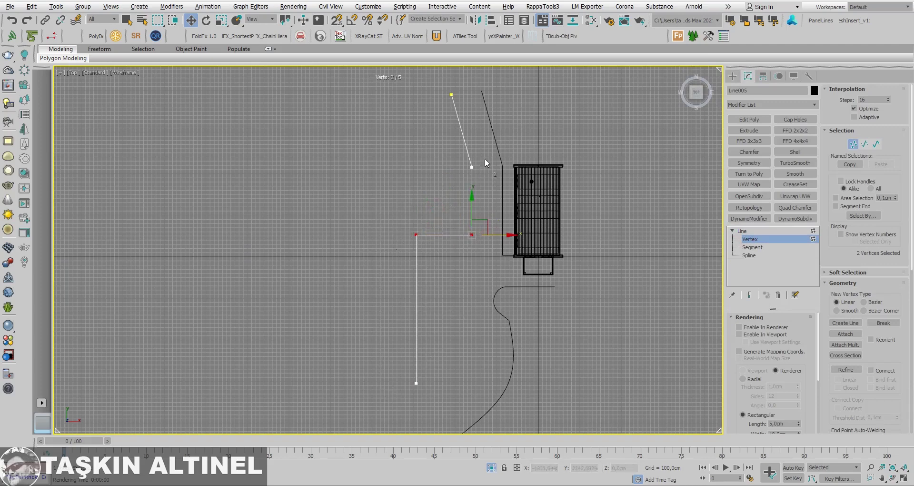
drag(485, 159, 465, 240)
drag(479, 98, 470, 100)
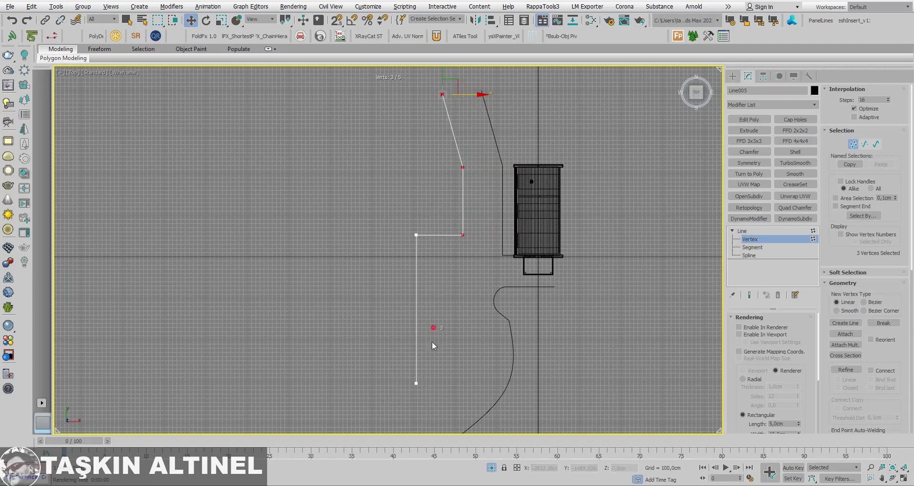
Step: Refine a new vertex partway down the straight run and move the bottom end left
click(416, 383)
click(846, 369)
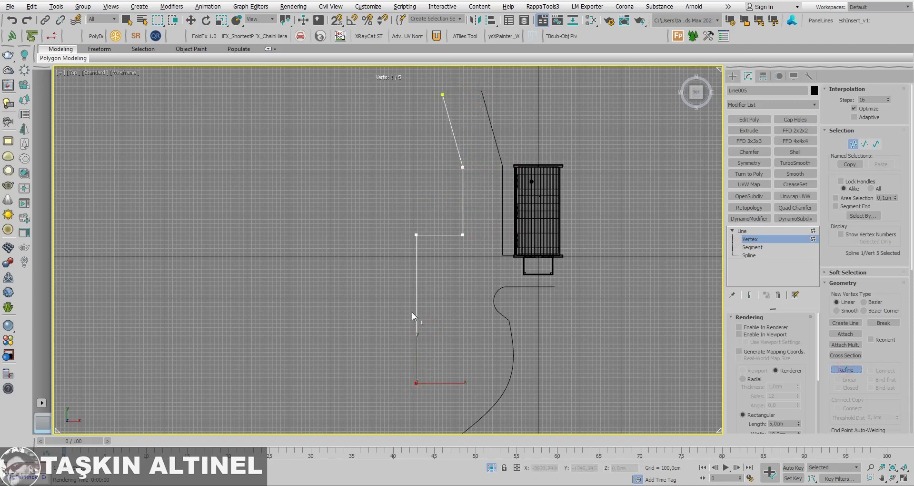
click(417, 308)
right_click(504, 363)
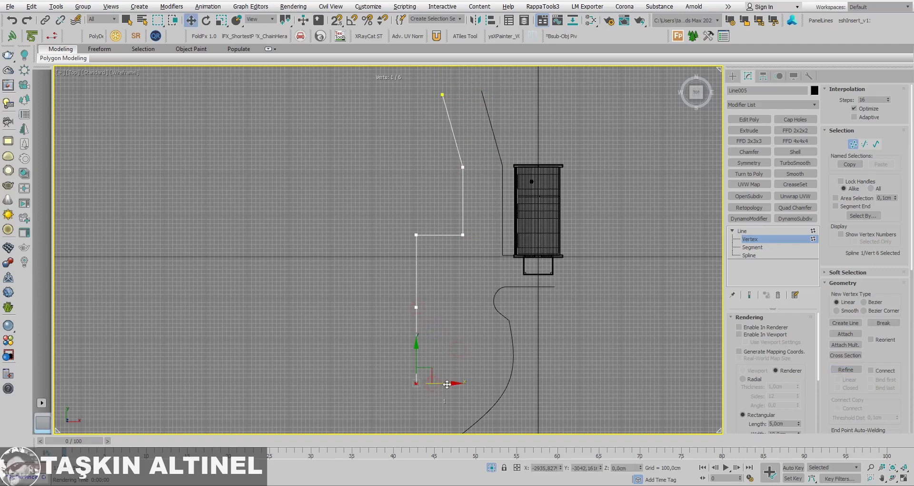
drag(437, 381, 422, 389)
Step: In the four-view layout, pull the line's bottom end further out to the lower left
key(alt+w)
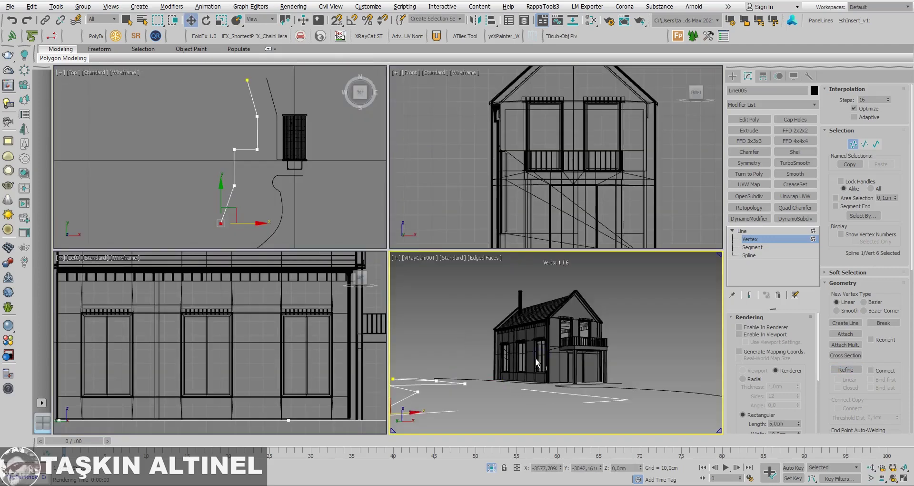
right_click(245, 158)
mouse_move(205, 221)
mouse_down()
mouse_move(248, 143)
mouse_move(271, 148)
mouse_up()
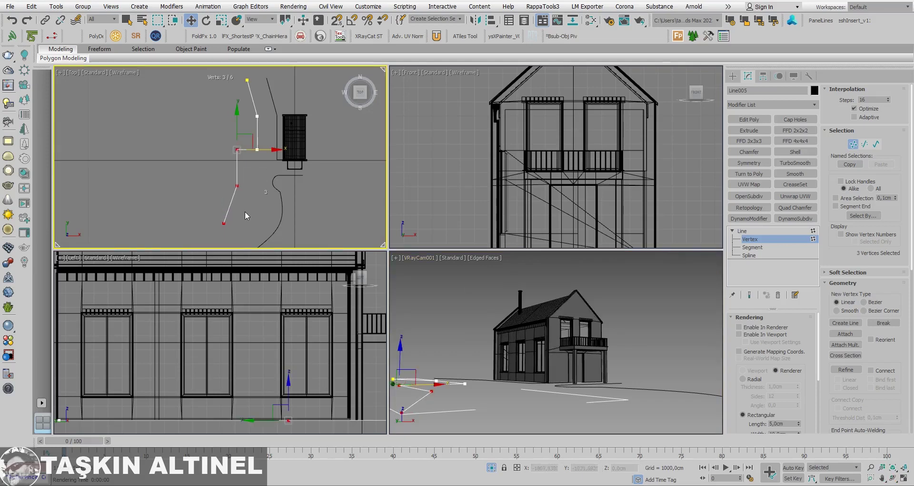
click(224, 223)
drag(225, 220, 231, 233)
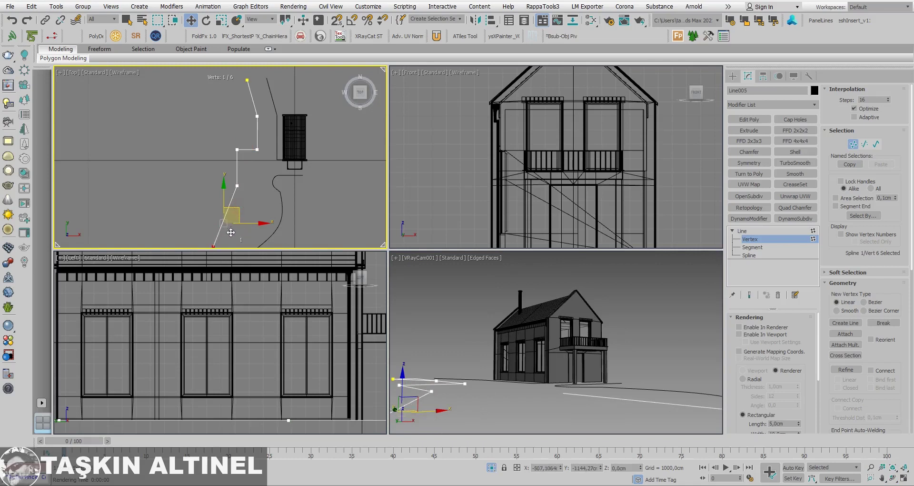
click(237, 185)
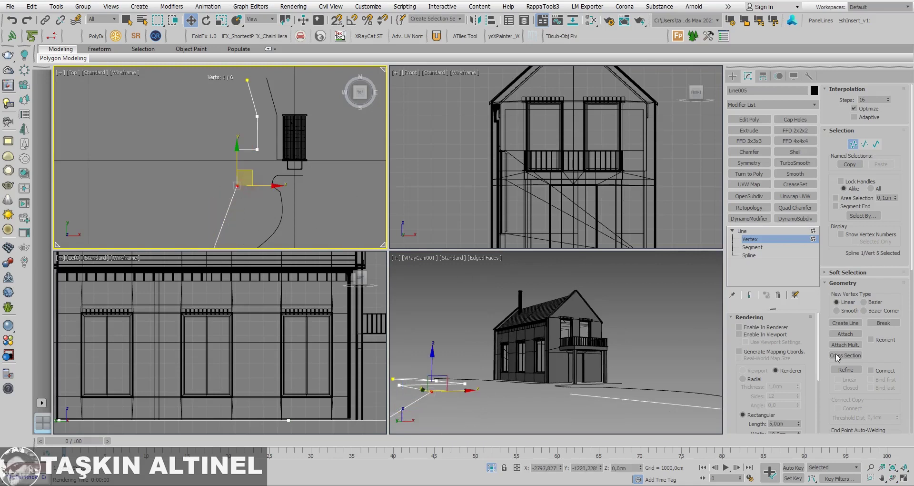
Step: Fillet Line005's lower corner into a wide curve and its upper corner into a smaller one
scroll(871, 352, down, 5)
click(846, 343)
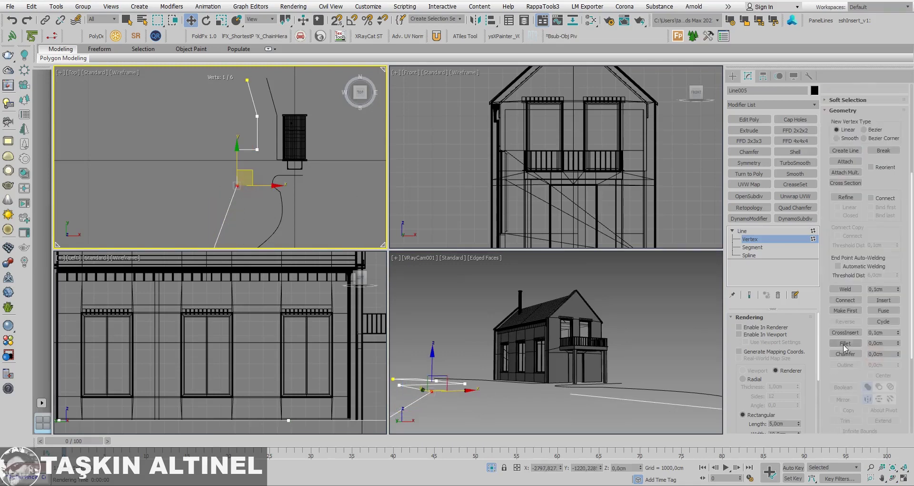
drag(236, 186, 241, 162)
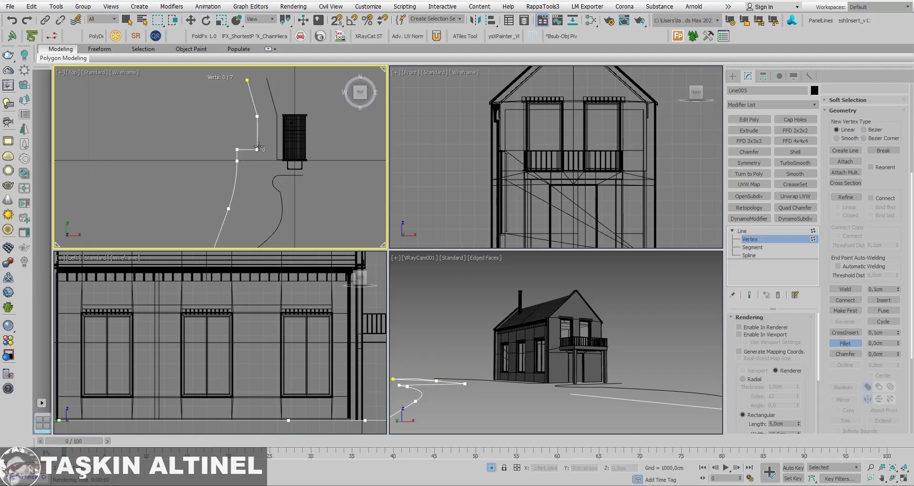
drag(258, 149, 262, 135)
click(502, 312)
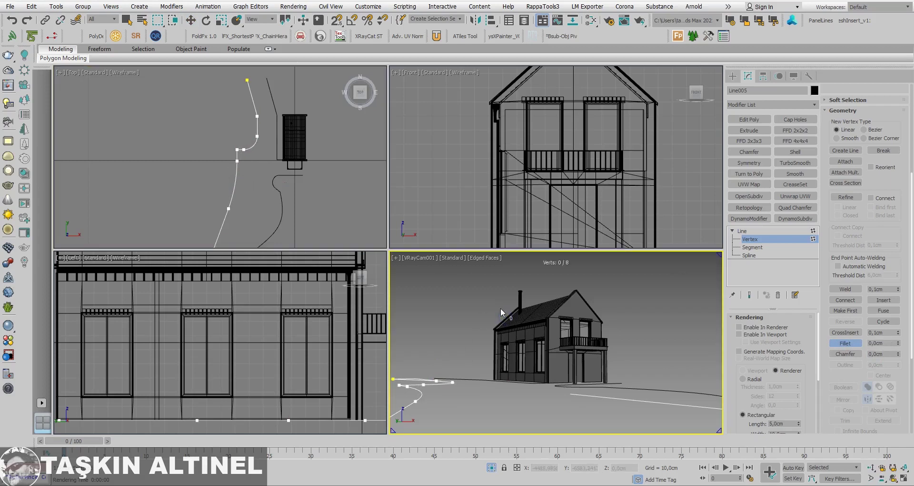
right_click(272, 151)
Step: Shift Line005 slightly right, then select Line003 and go to its Vertex level
click(733, 75)
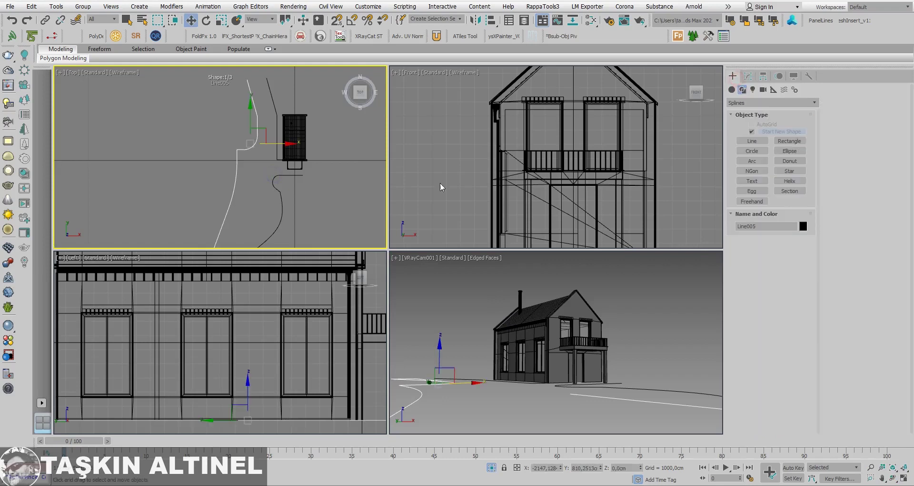
drag(276, 144, 280, 146)
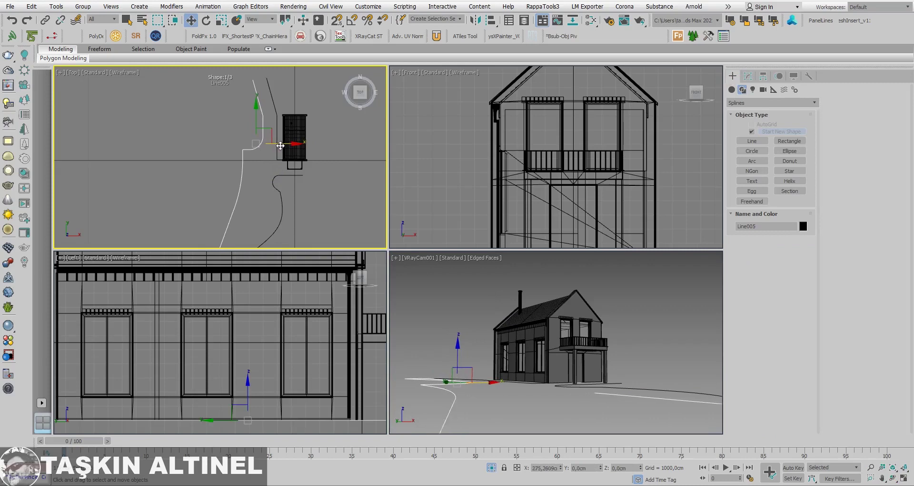
click(456, 292)
key(alt+w)
mouse_move(483, 223)
middle_down()
mouse_move(495, 281)
mouse_move(483, 310)
middle_up()
click(504, 341)
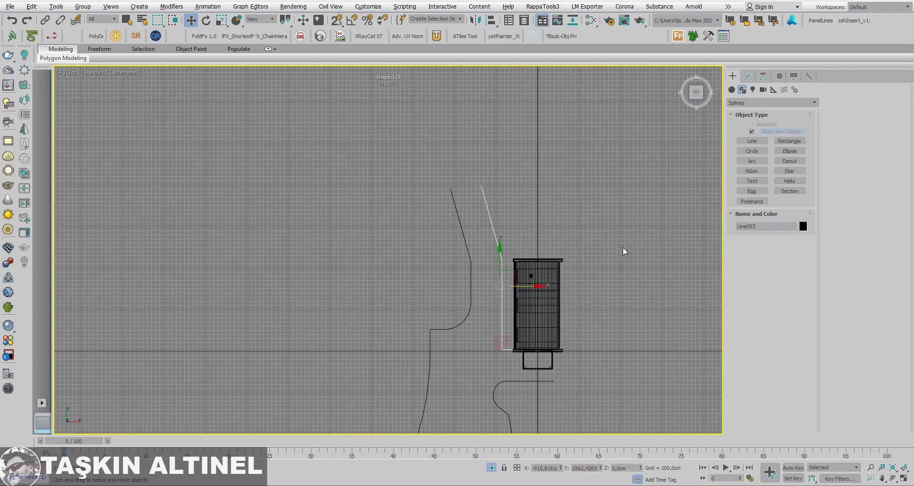
click(749, 76)
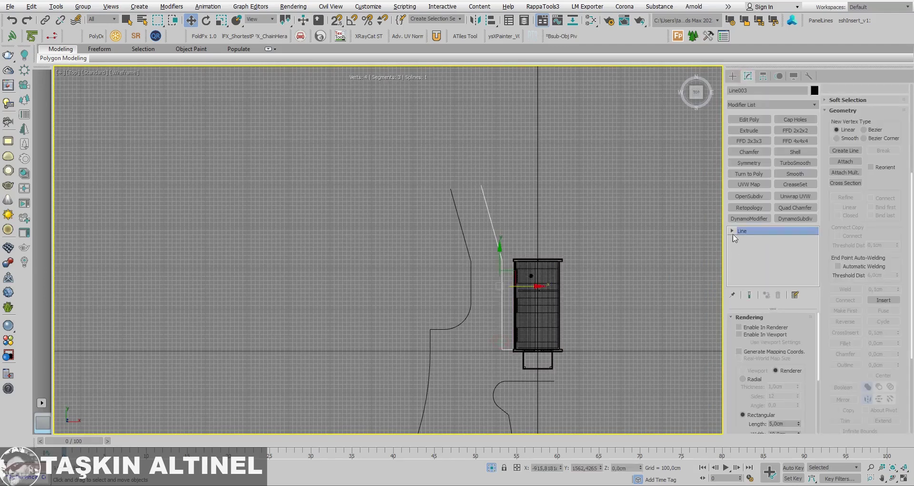
click(733, 231)
click(750, 239)
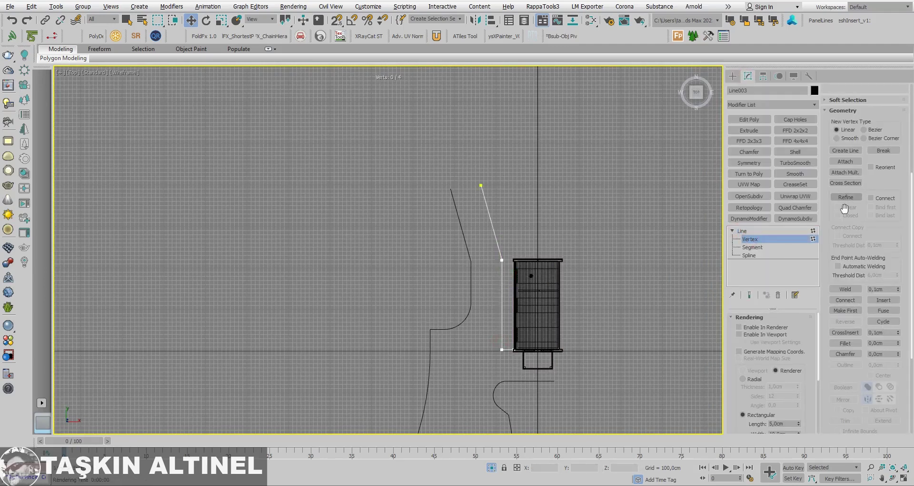
Step: Fillet the bottom and upper corners of Line003 beside the house
click(846, 343)
scroll(504, 346, up, 3)
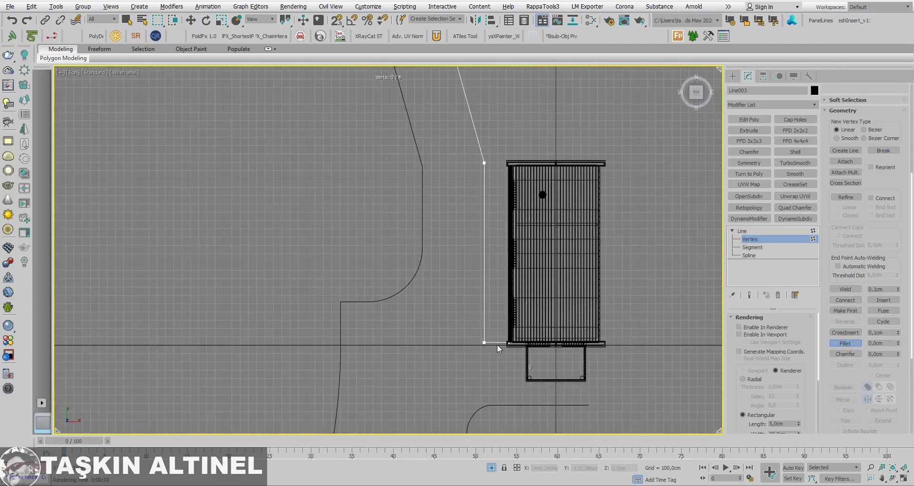
drag(484, 342, 484, 332)
key(w)
scroll(492, 309, down, 3)
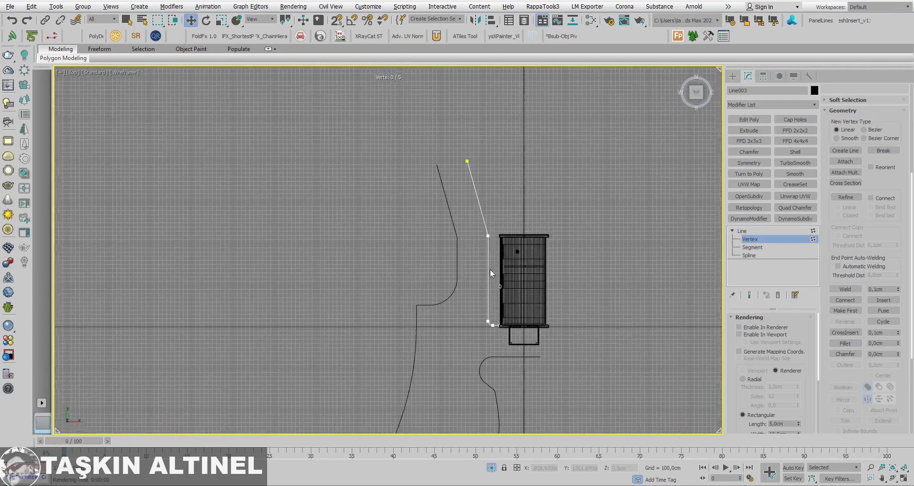
click(847, 344)
drag(489, 234, 484, 196)
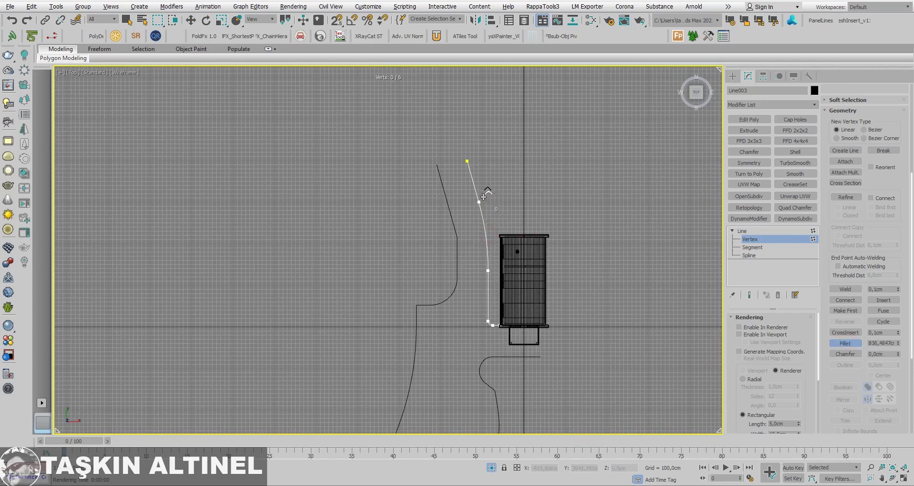
click(846, 162)
Step: Attach Line005, move the inner corner vertex down to the house's top edge, and fillet it
click(459, 225)
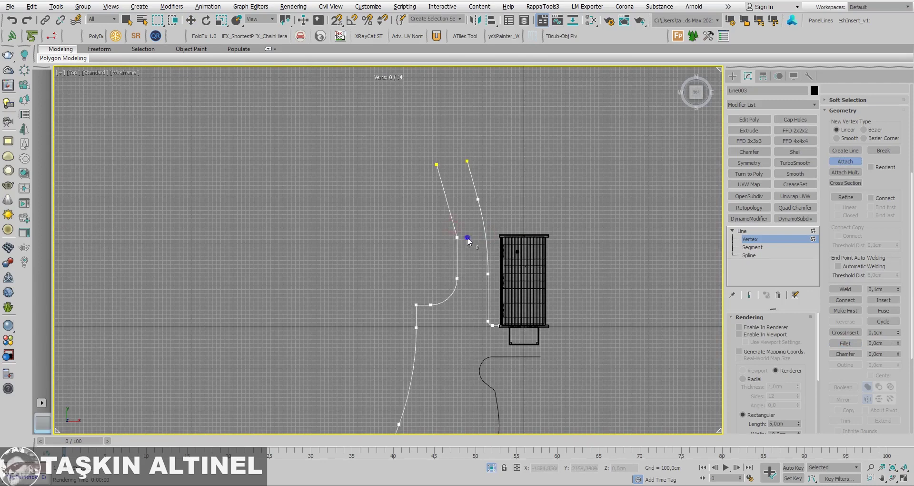
key(w)
click(459, 227)
drag(461, 228, 460, 236)
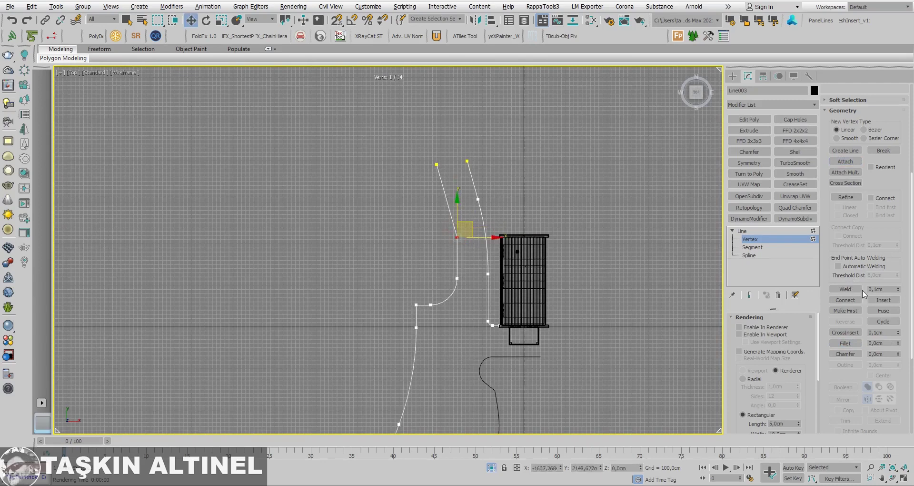
click(846, 343)
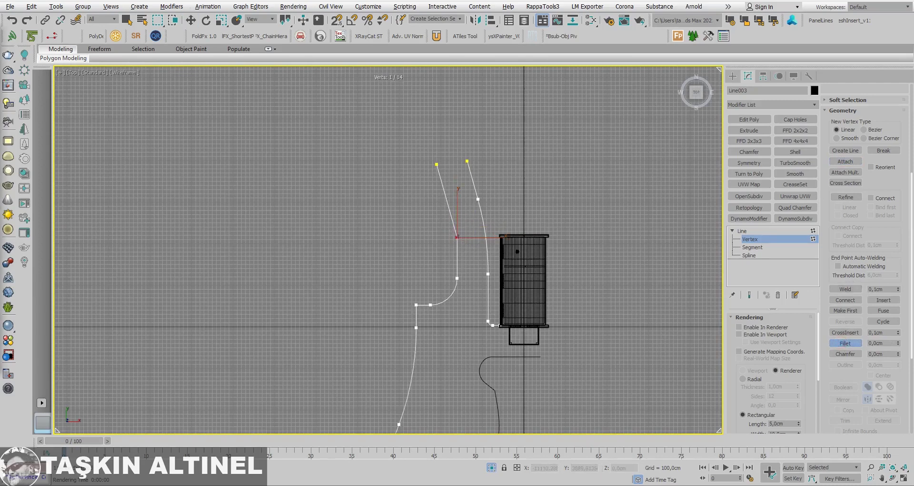
drag(457, 235, 451, 210)
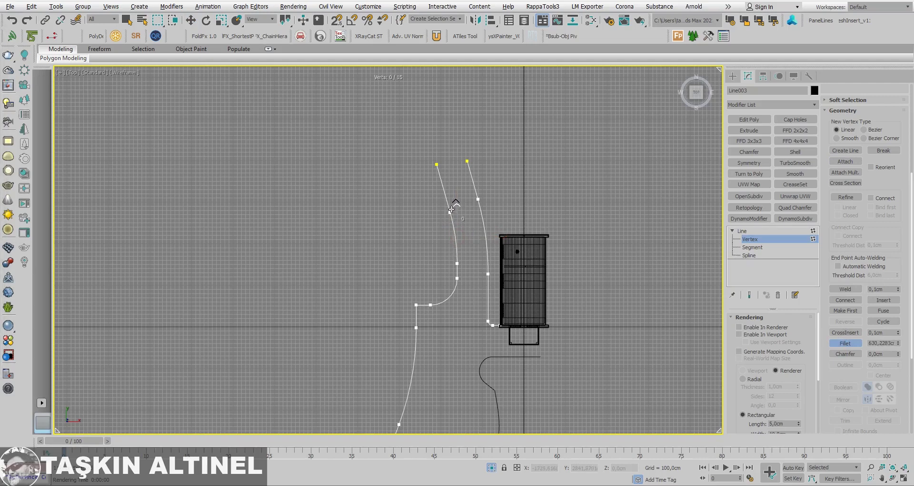
Step: Draw Rectangle001 in the Top view and move it across the walkway's open top ends
key(w)
scroll(471, 218, down, 2)
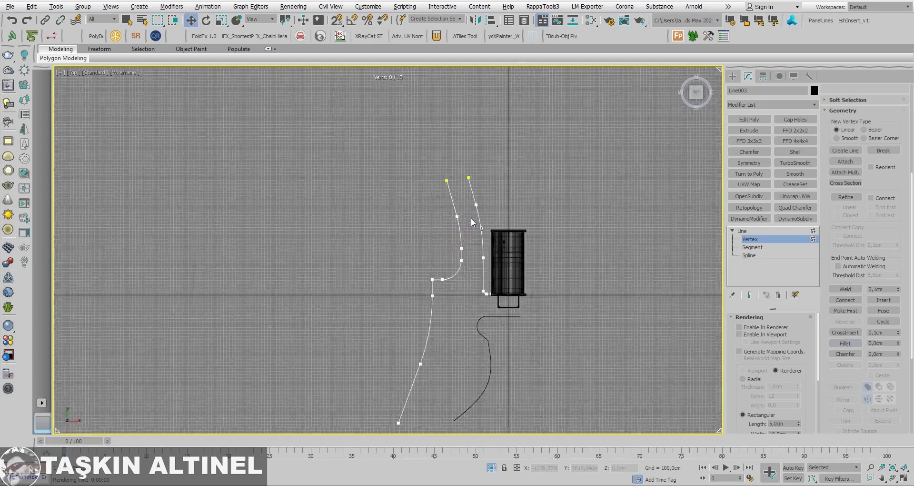
scroll(560, 204, down, 2)
scroll(523, 170, up, 3)
scroll(523, 170, up, 1)
click(733, 76)
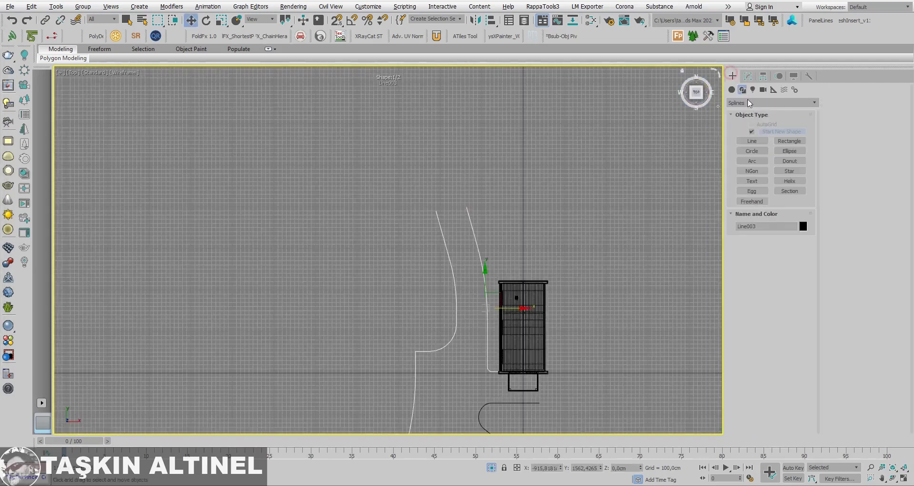
click(790, 141)
drag(498, 152, 464, 169)
drag(402, 202, 442, 189)
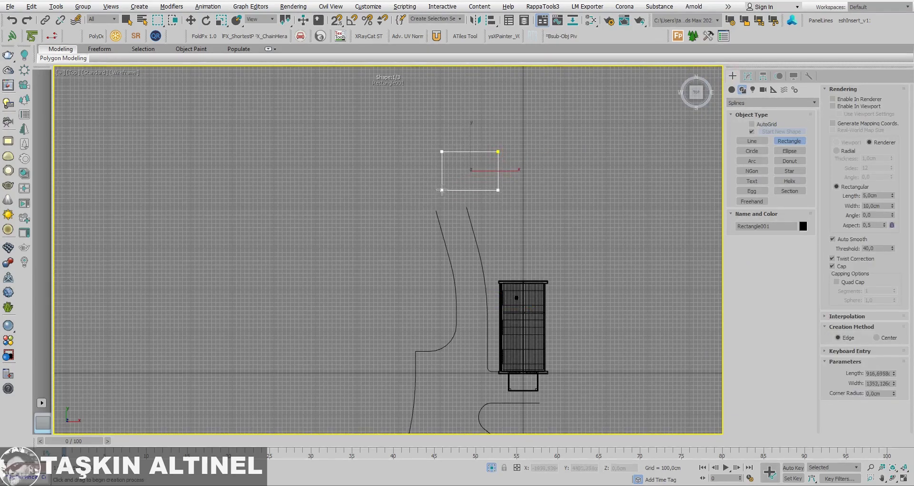
key(w)
drag(487, 162, 468, 184)
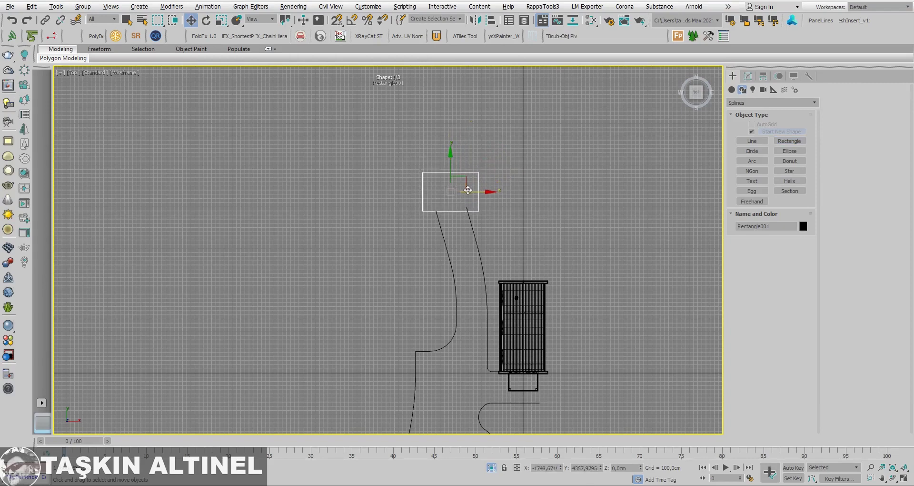
key(alt+w)
right_click(516, 271)
Step: Orbit the camera view and give Rectangle001 an Extrude with an Amount of 674,5 cm
key(alt+w)
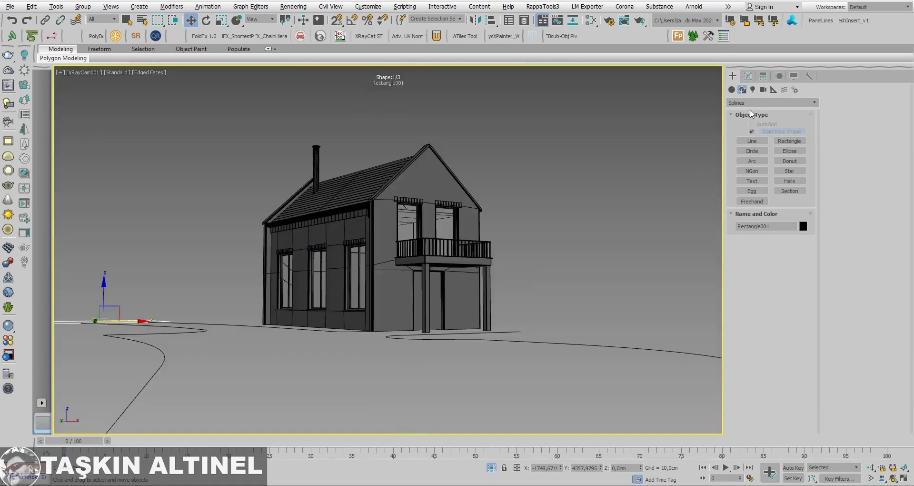
click(748, 76)
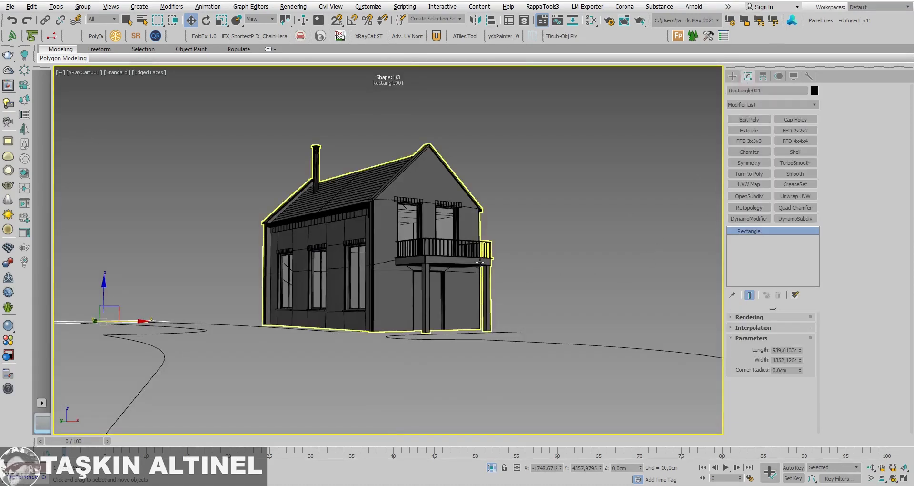
click(894, 478)
drag(497, 312, 531, 309)
right_click(532, 310)
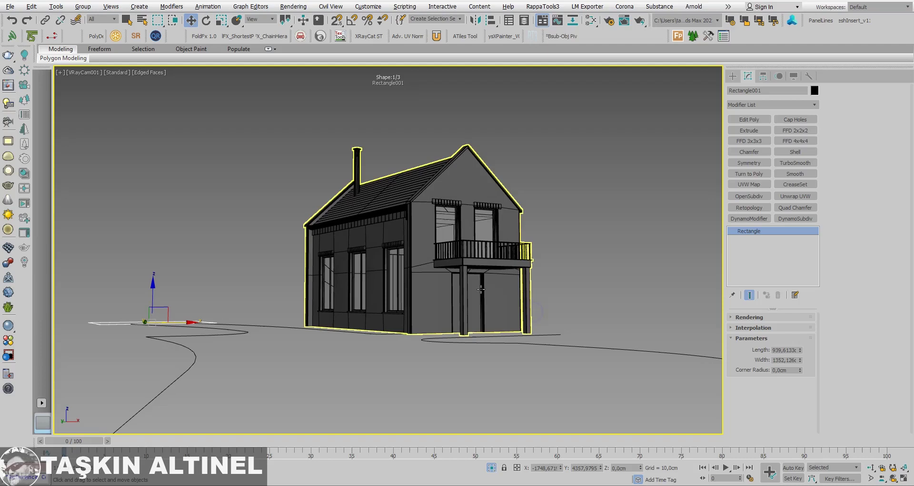
click(755, 132)
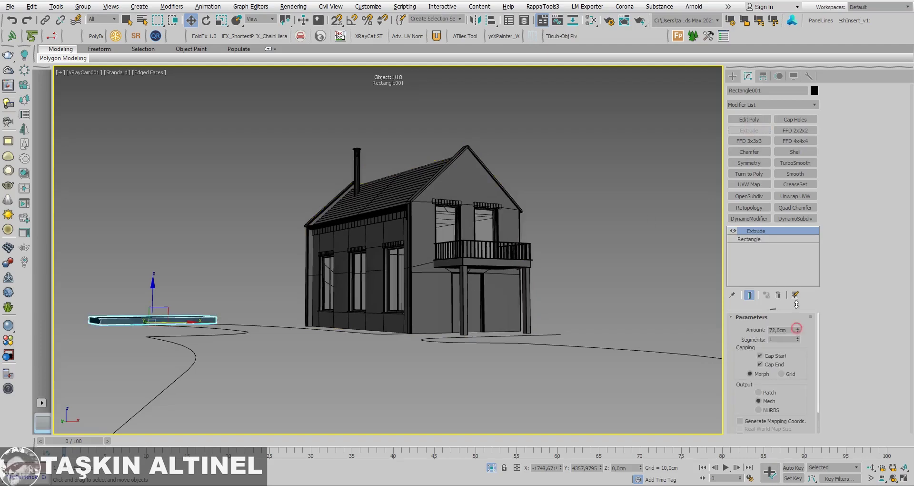
drag(797, 304, 743, 238)
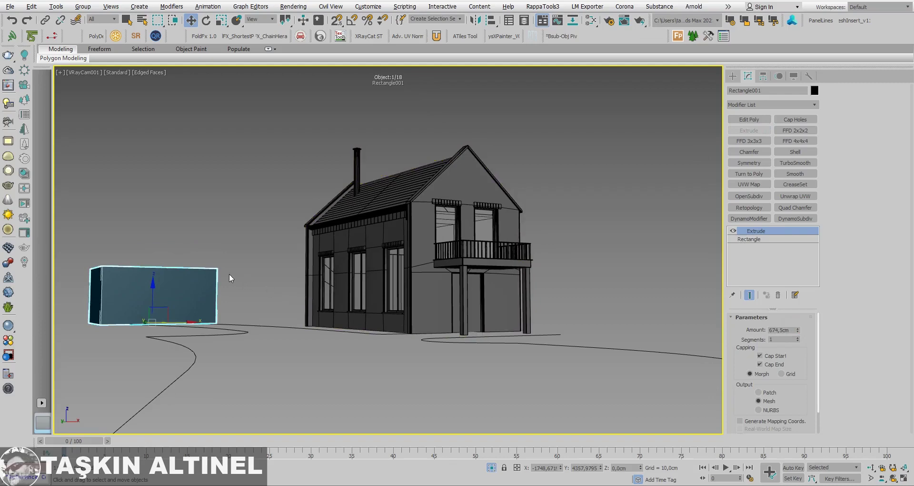
key(alt+w)
key(alt+w)
Step: Move Rectangle001 upward and slightly to the left in the Top view
middle_drag(482, 222, 445, 239)
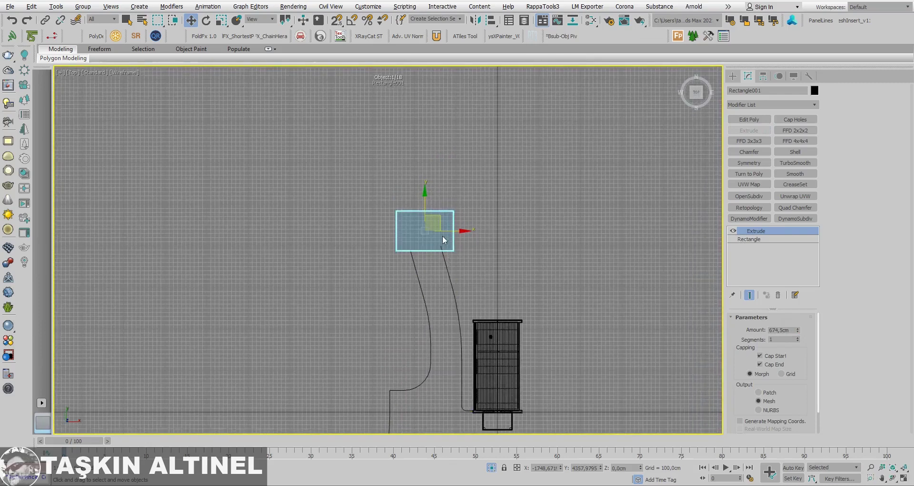
scroll(432, 226, up, 3)
drag(419, 210, 420, 192)
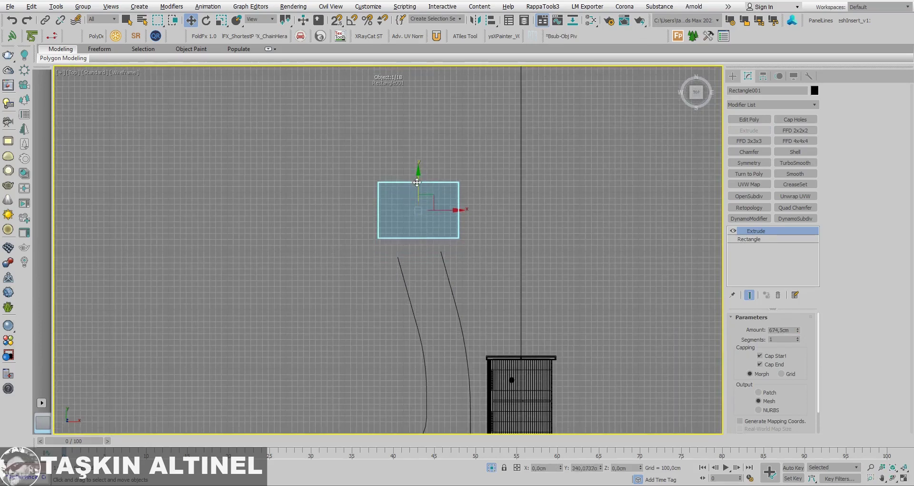
click(449, 210)
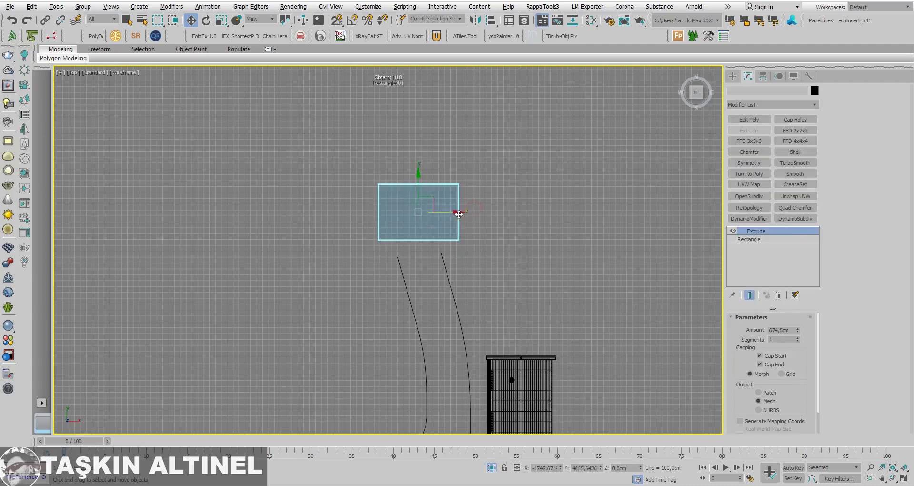
drag(456, 210, 445, 211)
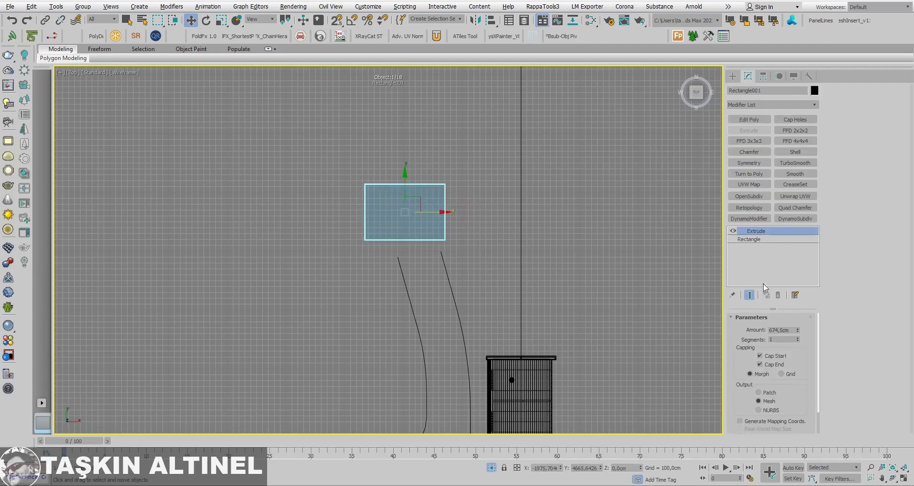
click(534, 274)
Step: Move the top end vertices of both walkway curves onto the rectangle's bottom edge
click(450, 266)
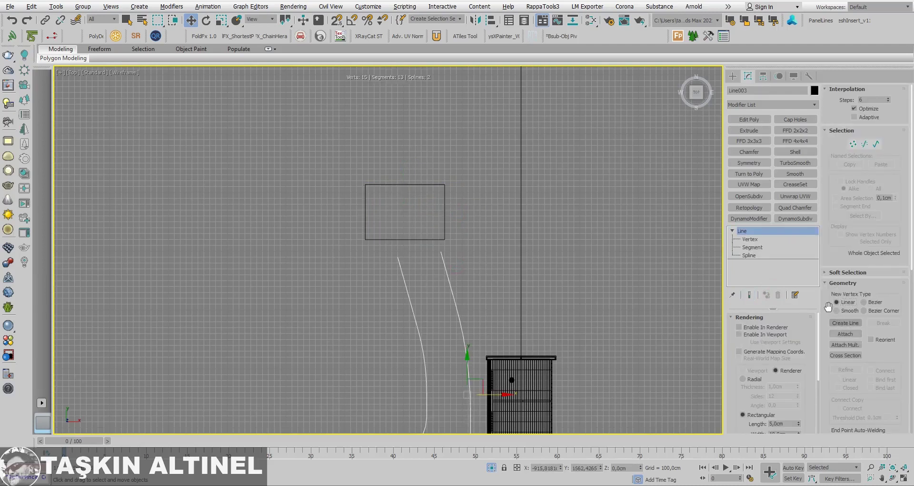
click(750, 240)
drag(337, 272, 452, 242)
scroll(443, 255, up, 2)
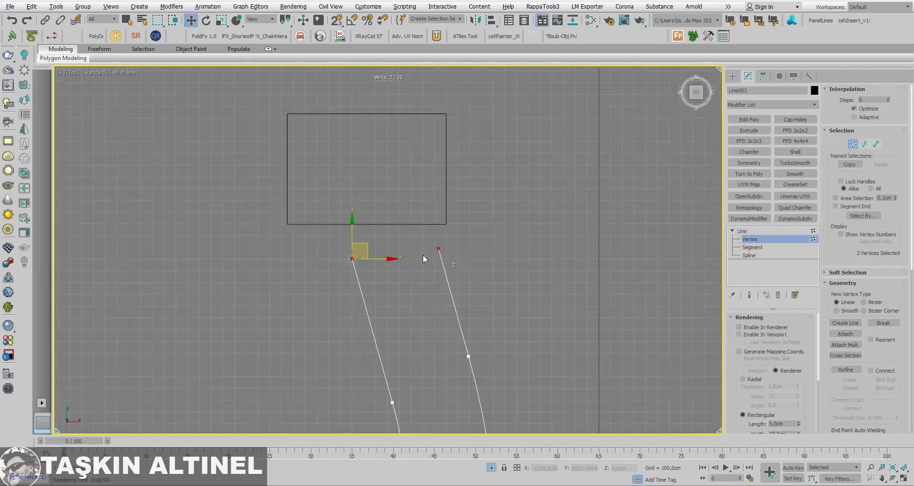
drag(366, 246, 364, 223)
click(344, 235)
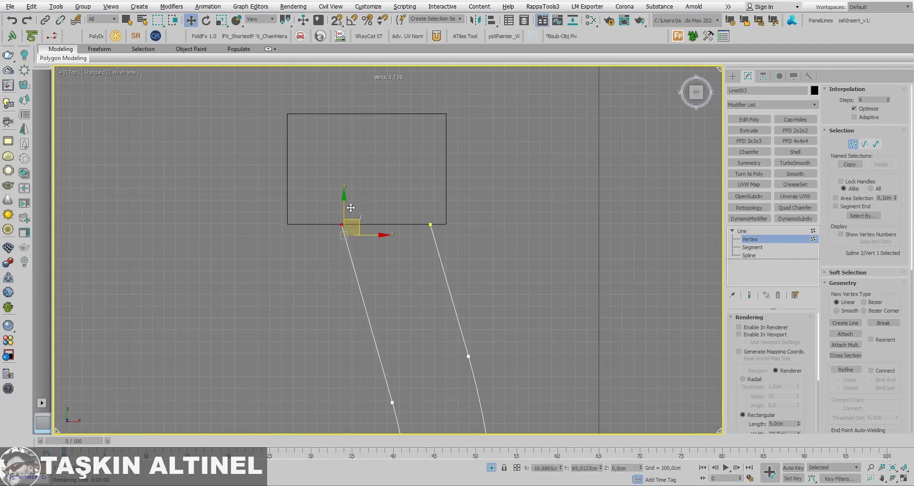
Step: Attach the rectangle to the curves, undo that attach, and reselect the rectangle alone
click(845, 334)
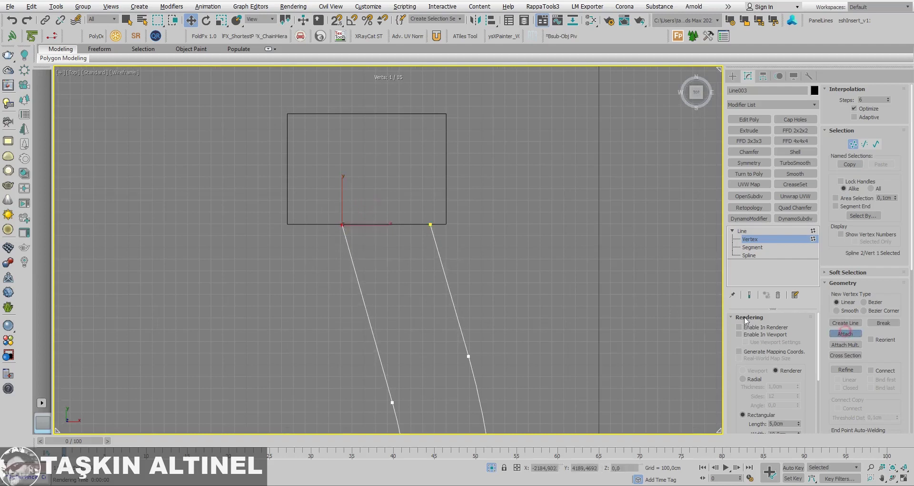
click(446, 202)
key(ctrl+z)
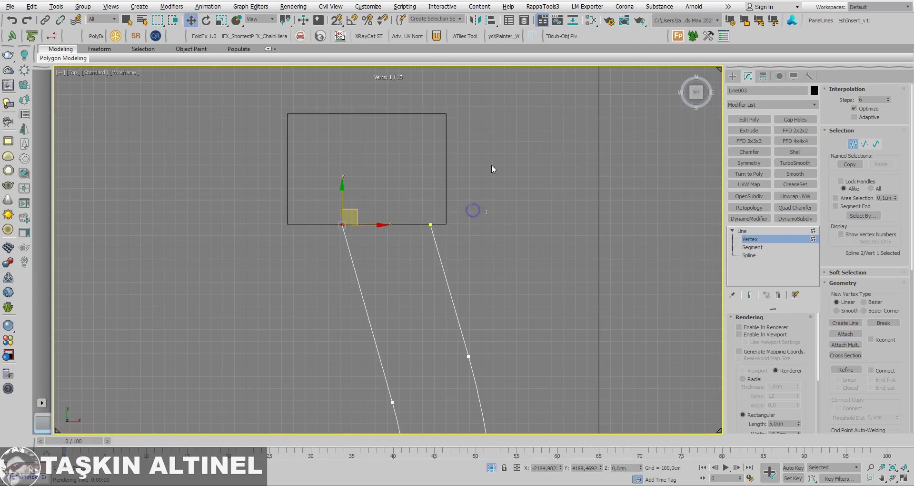
click(733, 75)
click(414, 162)
Step: Convert Rectangle001 to an editable spline and set its four vertices to Corner
right_click(413, 161)
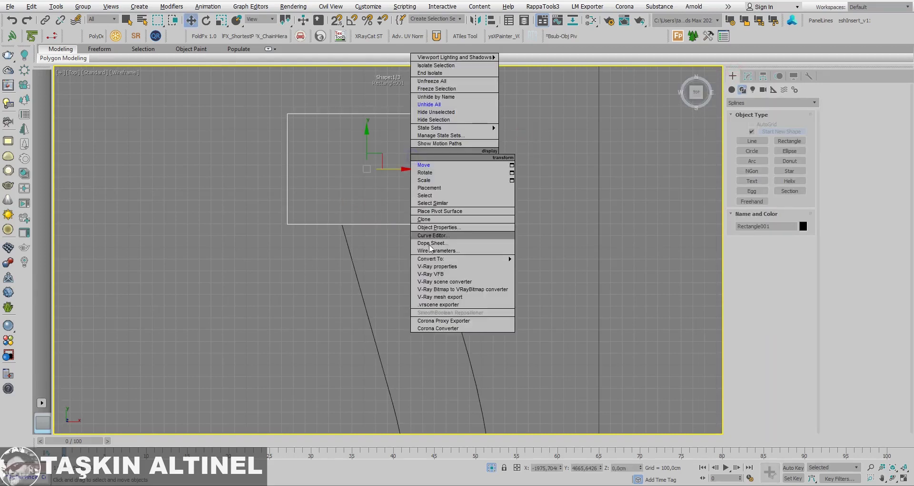
click(553, 259)
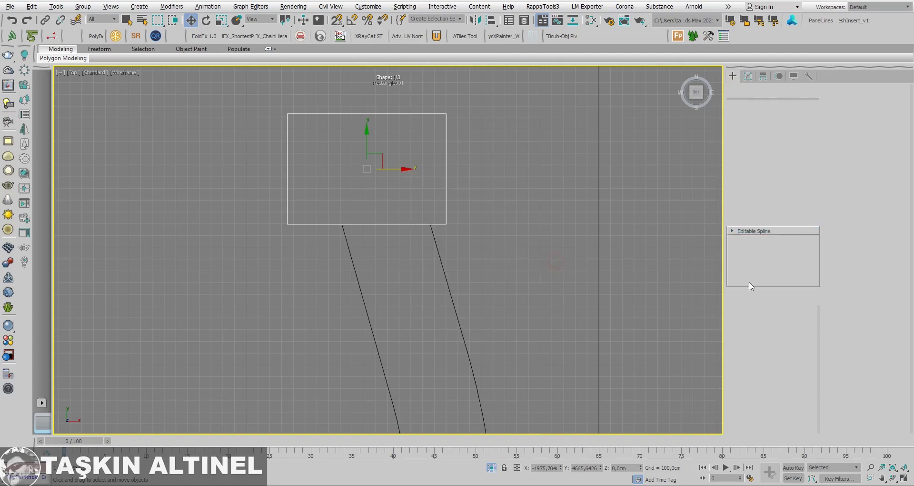
click(735, 236)
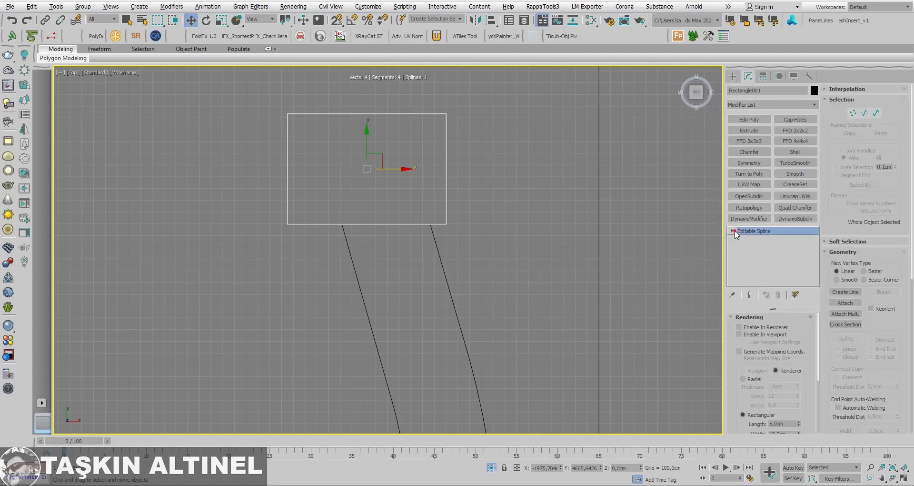
click(750, 238)
drag(533, 102, 281, 231)
right_click(389, 190)
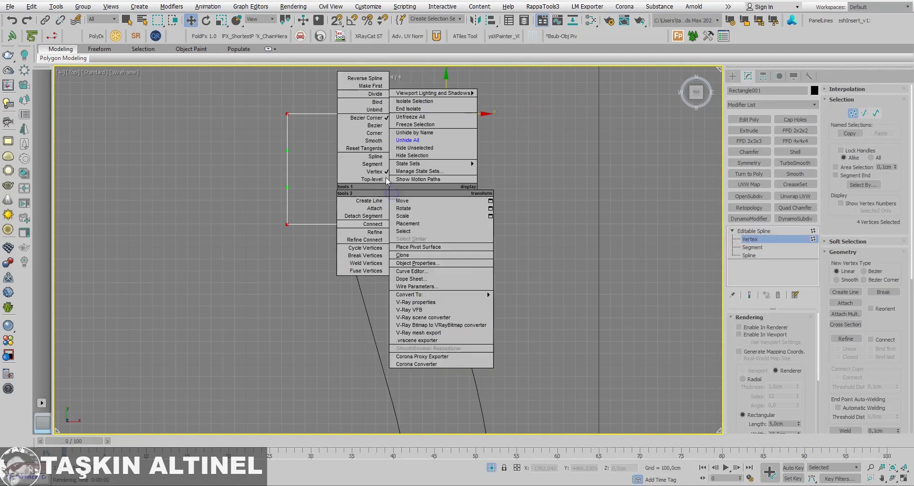
click(375, 131)
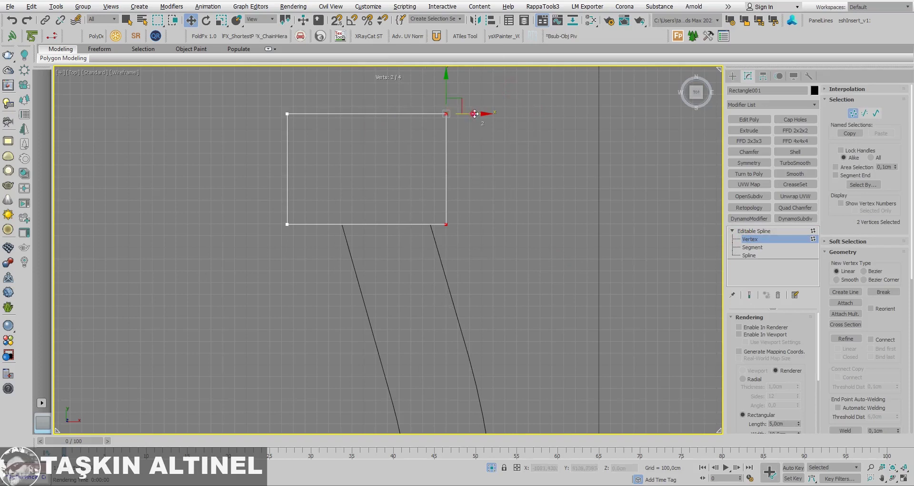
Step: Enlarge the rectangle slightly by pushing its right, left and top edges outward
drag(473, 113, 484, 114)
drag(362, 95, 275, 236)
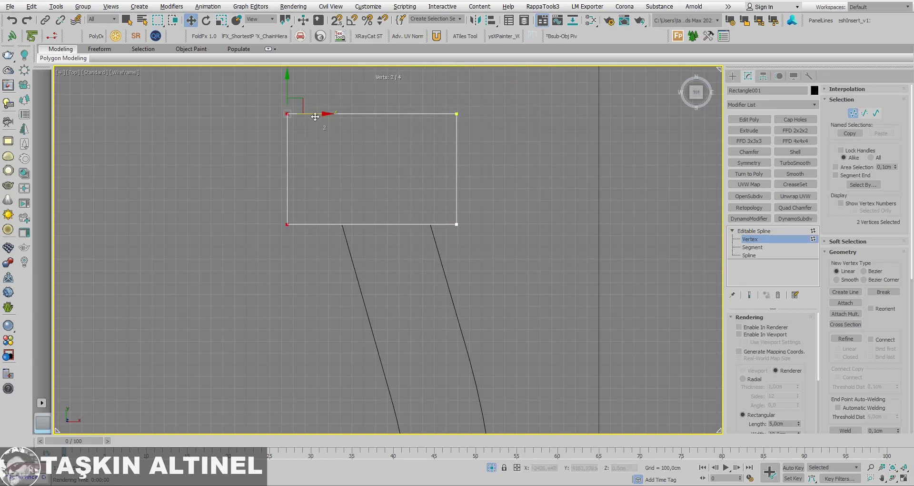
drag(315, 116, 311, 116)
drag(162, 138, 523, 103)
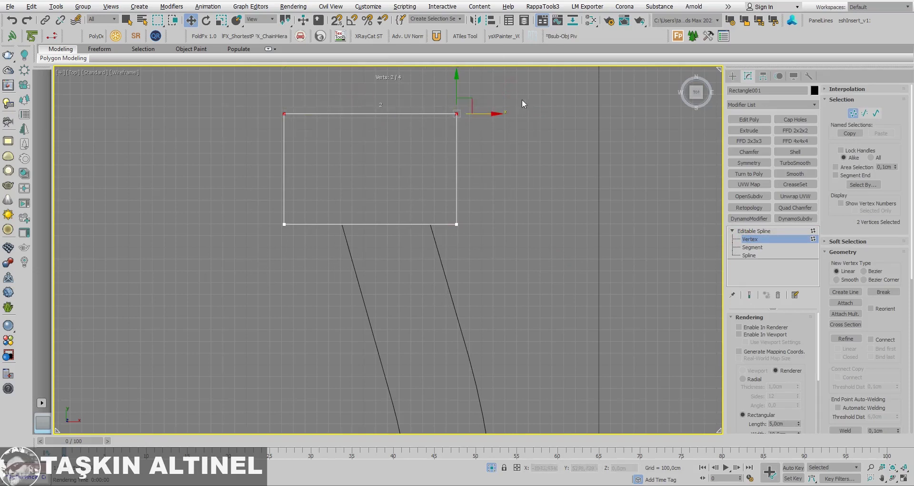
drag(459, 87, 459, 84)
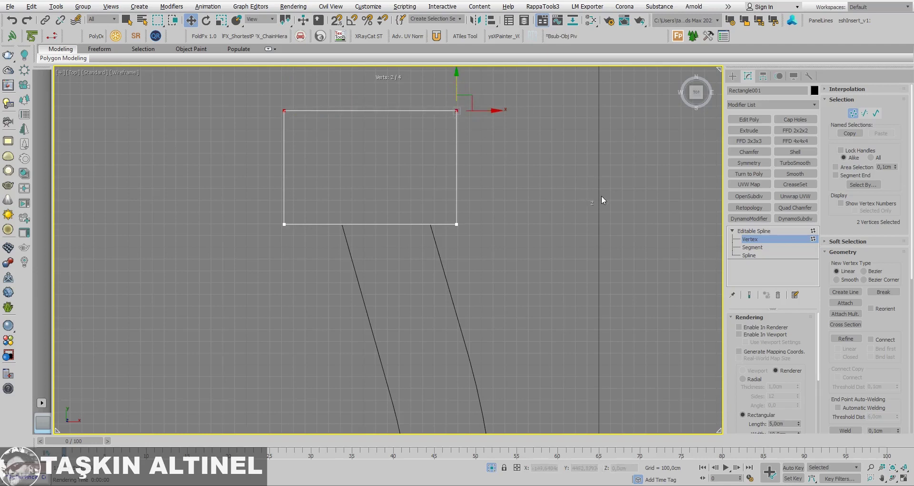
Step: With snapping on, refine two vertices on the bottom edge where the walkway curves meet
click(846, 339)
click(337, 20)
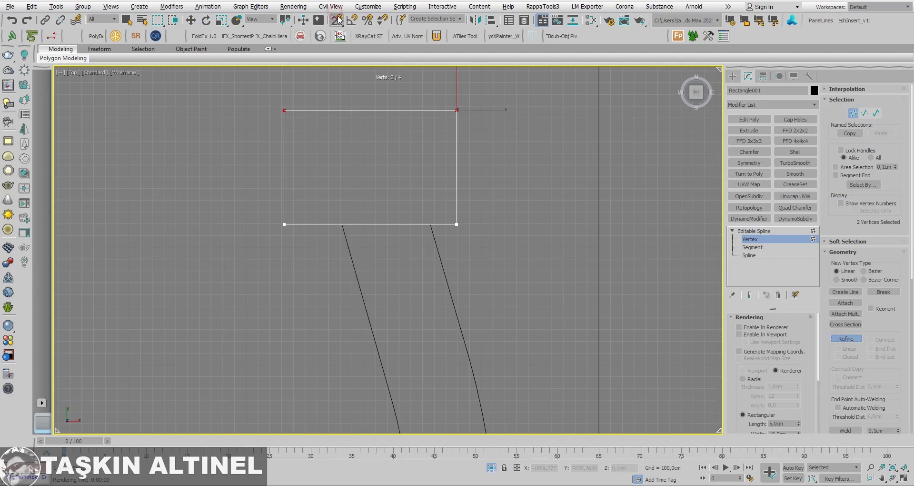
click(430, 223)
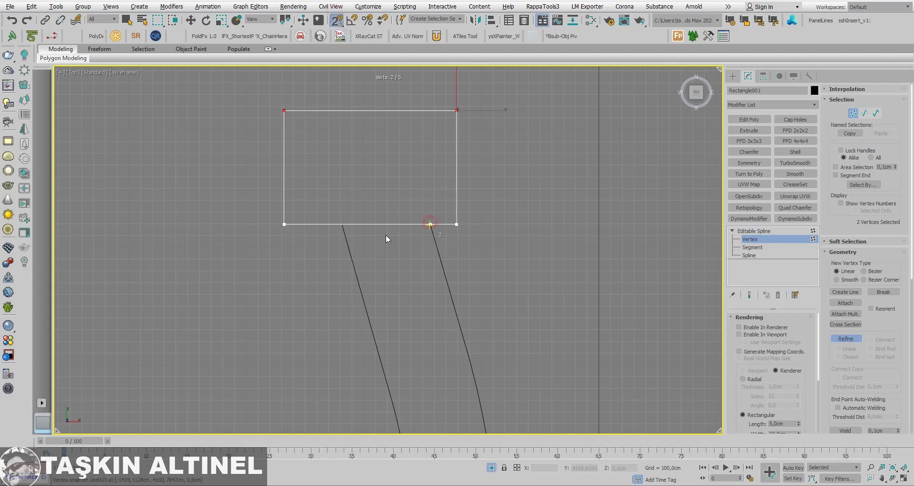
click(342, 224)
Step: Delete the bottom segment between the curves and attach the walkway curves to the rectangle
key(w)
key(2)
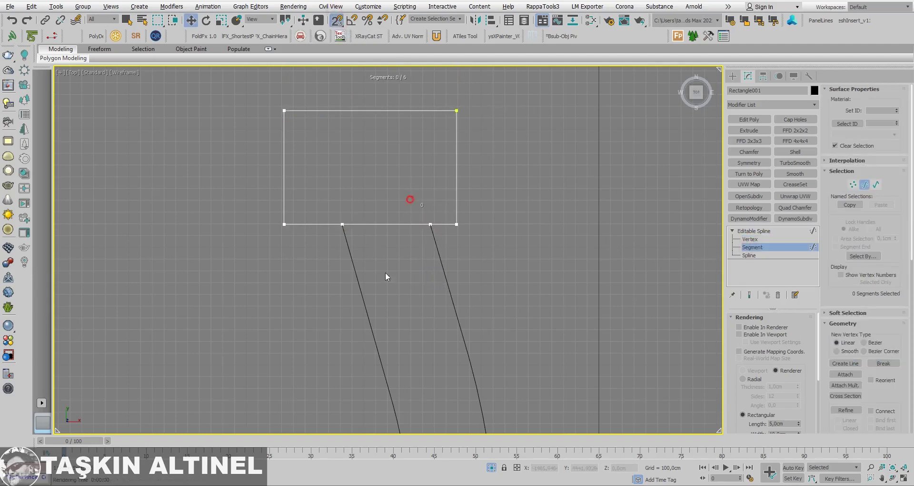
drag(410, 198, 385, 281)
key(Delete)
scroll(830, 285, down, 5)
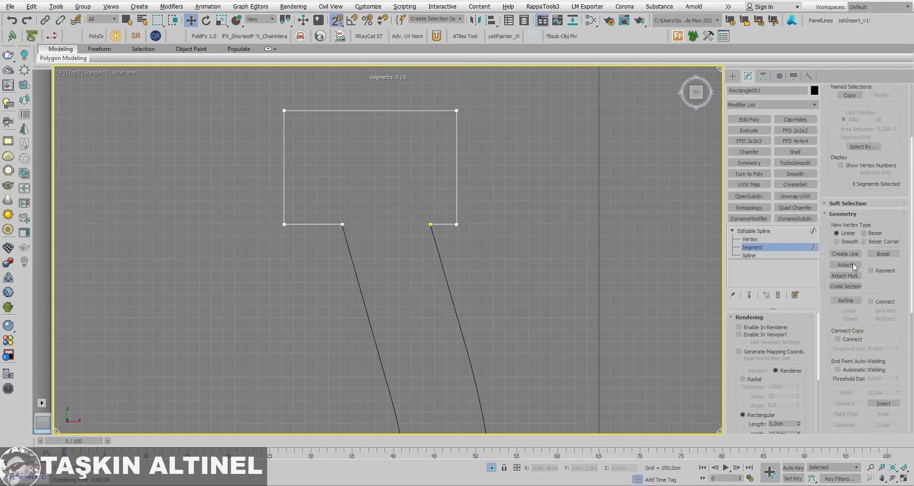
click(848, 267)
click(439, 251)
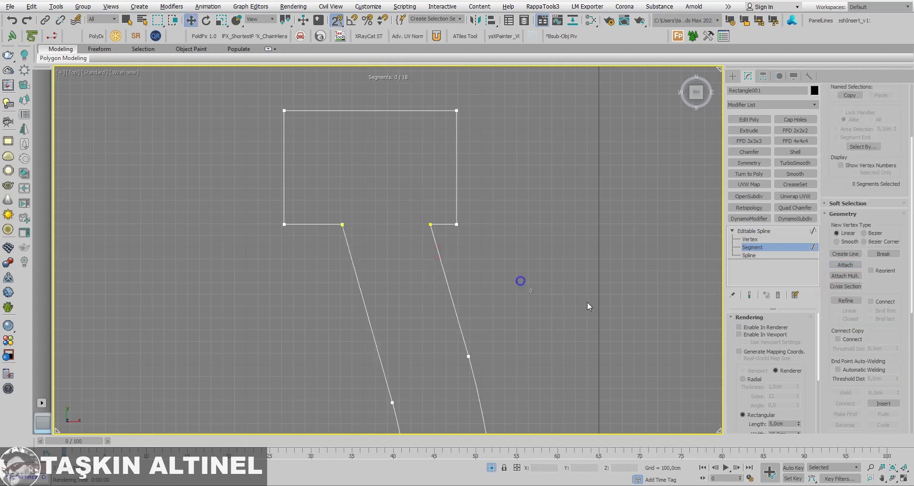
Step: Select the joint vertices and weld them with a 4 cm weld threshold
click(750, 238)
ctrl+drag(442, 203, 320, 271)
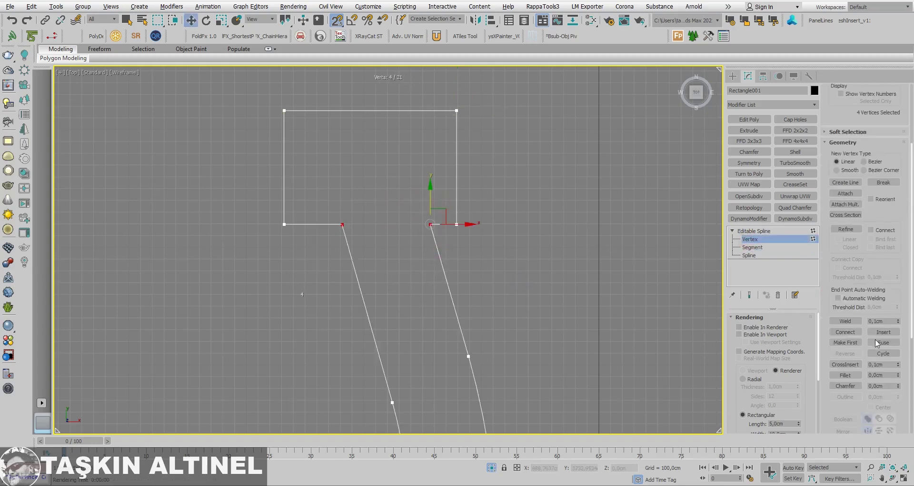
click(845, 320)
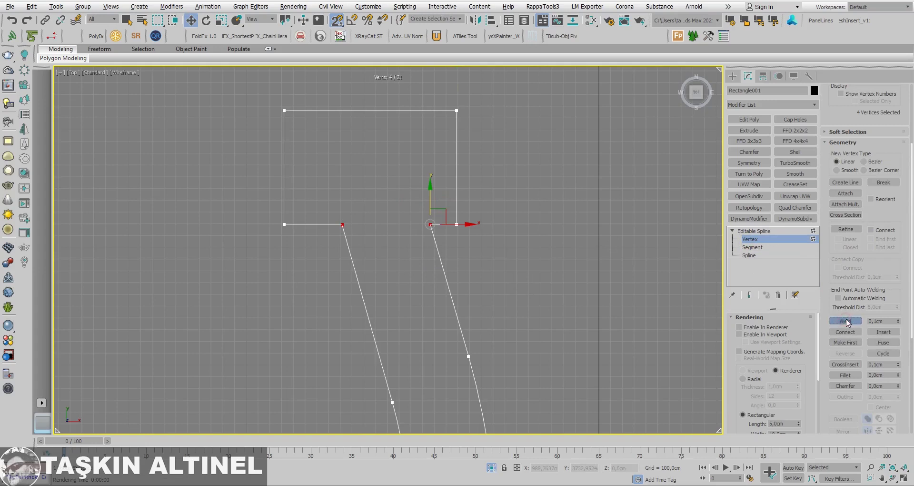
double_click(886, 321)
text(4)
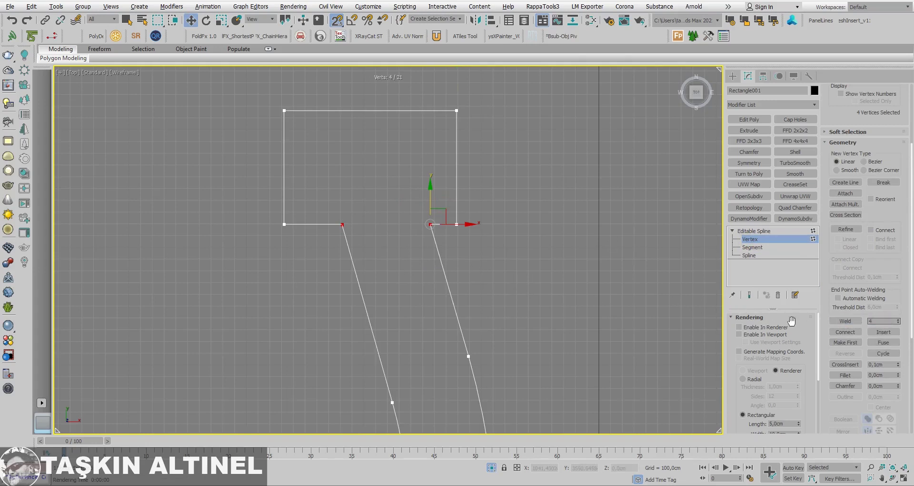
click(845, 320)
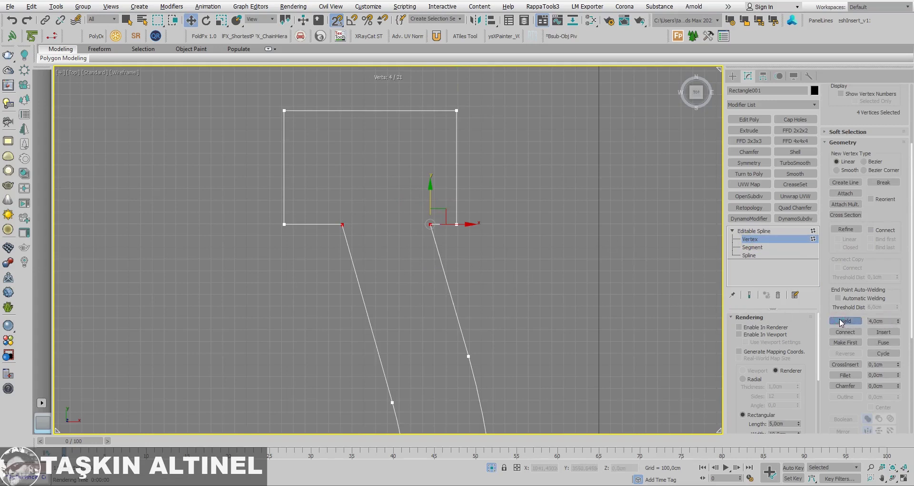
Step: Check the left joint vertex and weld it to the bottom edge end
click(483, 261)
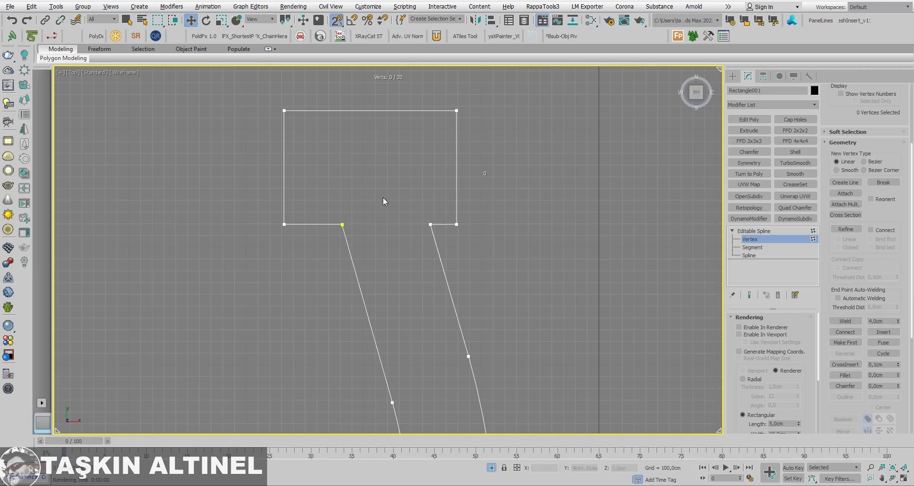
click(343, 224)
scroll(350, 225, up, 4)
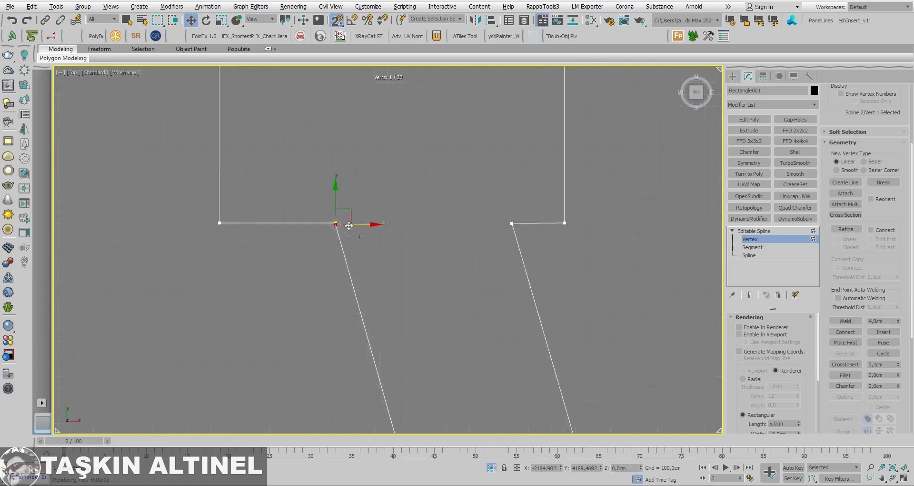
scroll(349, 226, up, 5)
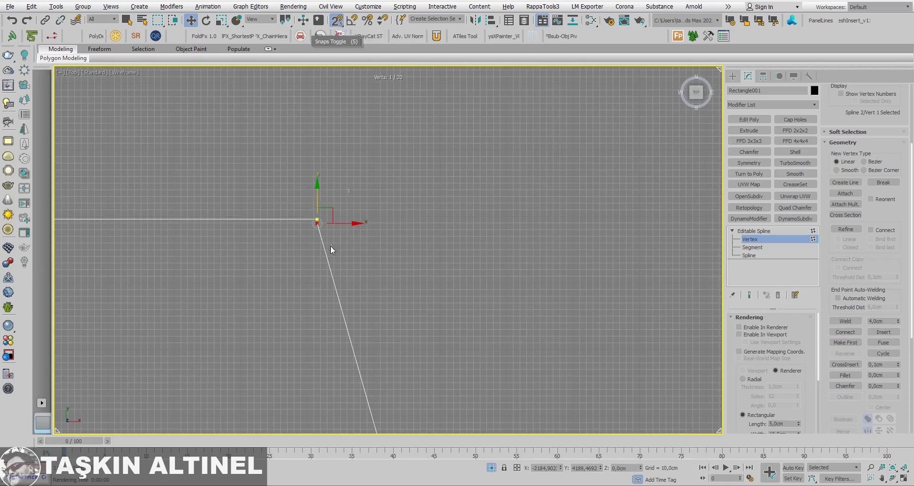
drag(332, 222, 318, 220)
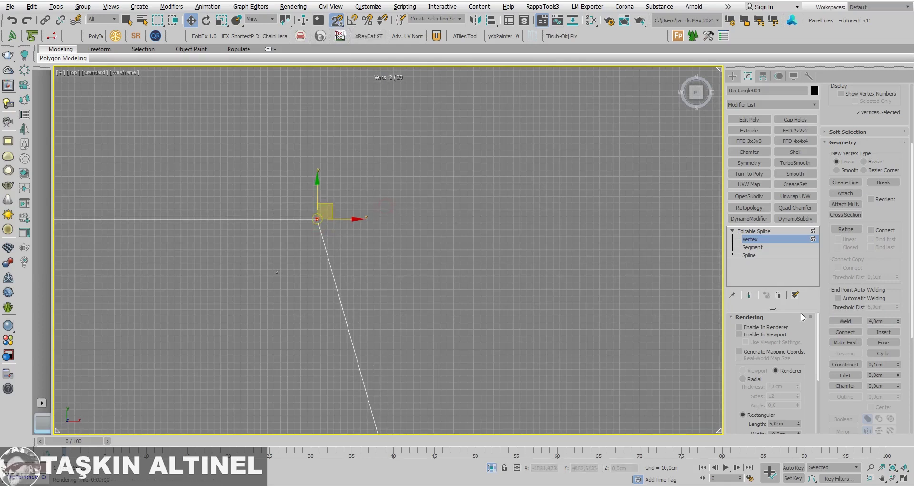
click(845, 321)
scroll(388, 202, down, 4)
Step: Attach the black walkway curve to the main walkway spline, giving 27 vertices
scroll(491, 258, down, 2)
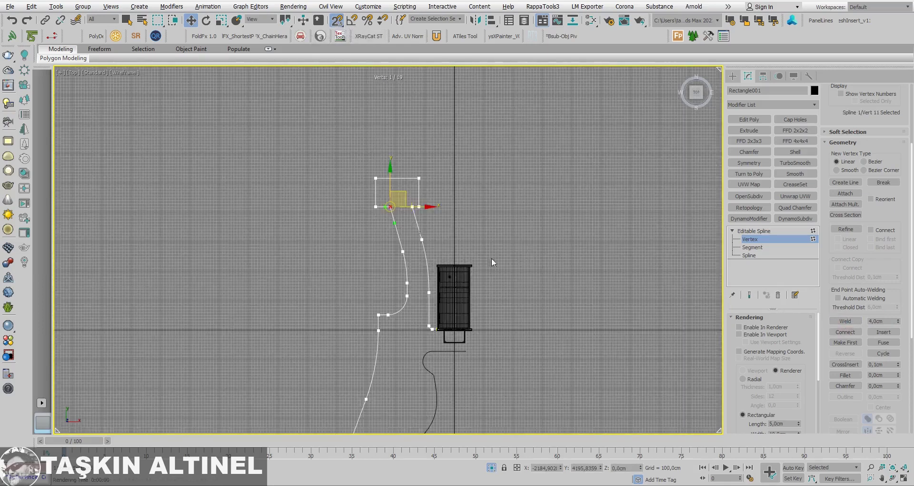
click(492, 260)
middle_drag(437, 342, 459, 223)
scroll(460, 227, up, 2)
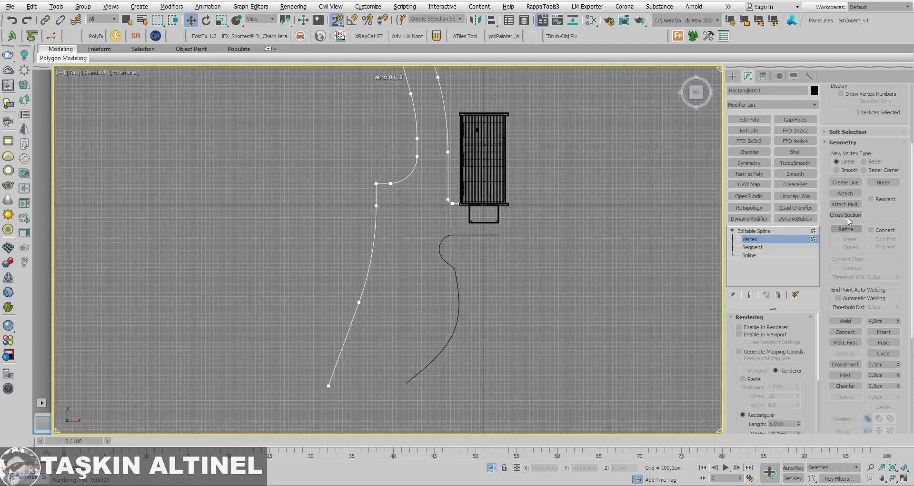
click(846, 193)
click(443, 258)
right_click(477, 270)
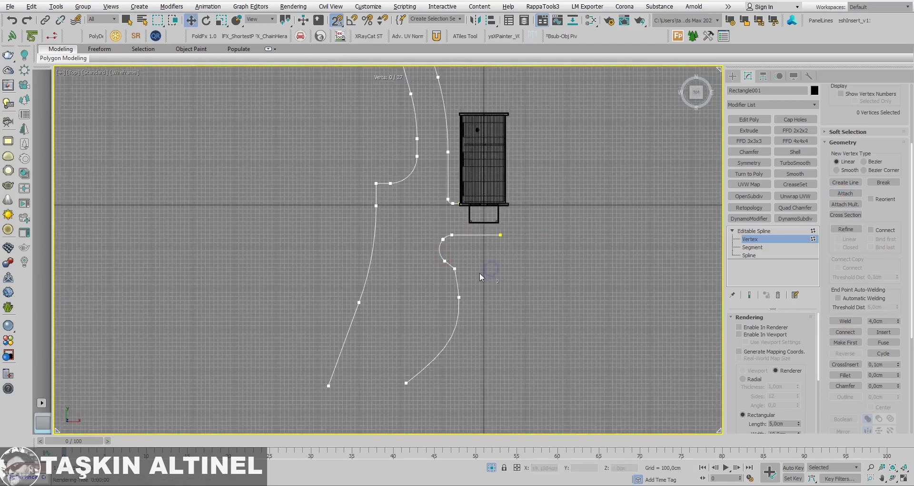
Step: Inspect the walkway beside the house in the Perspective view, then return to the Top view
scroll(479, 273, up, 2)
middle_drag(504, 288, 501, 313)
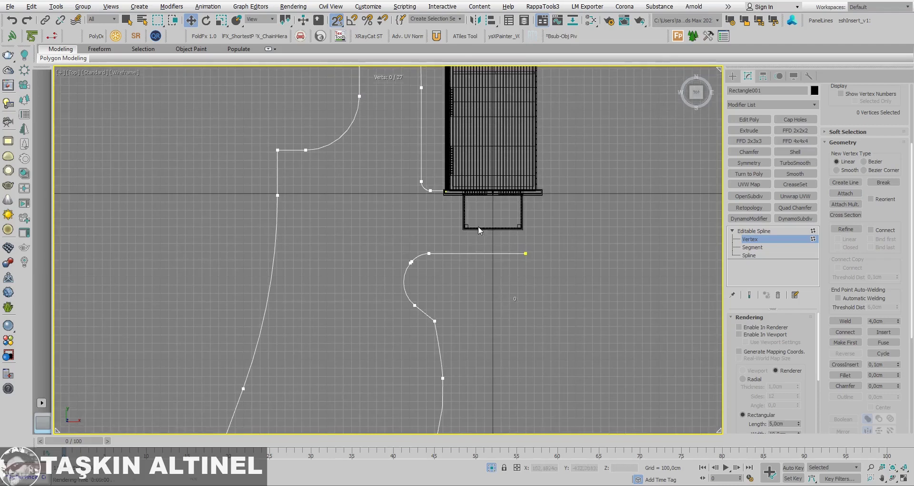
scroll(459, 196, up, 4)
scroll(430, 190, up, 5)
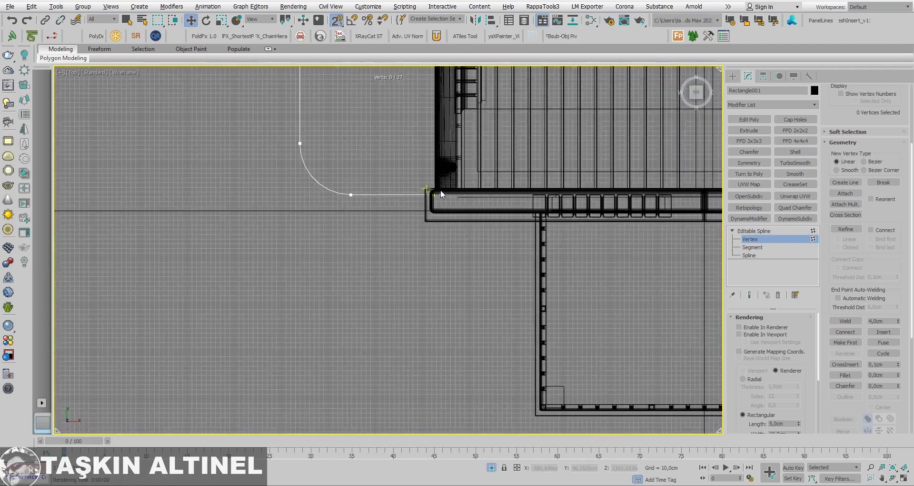
scroll(441, 189, up, 2)
key(alt+w)
right_click(505, 294)
key(alt+w)
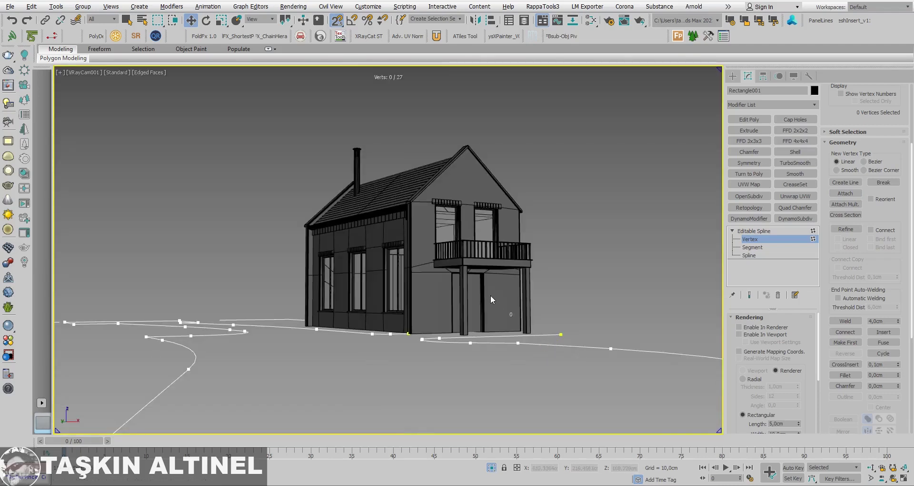
key(p)
mouse_move(490, 296)
alt+middle_down()
mouse_move(462, 271)
mouse_move(468, 296)
alt+middle_up()
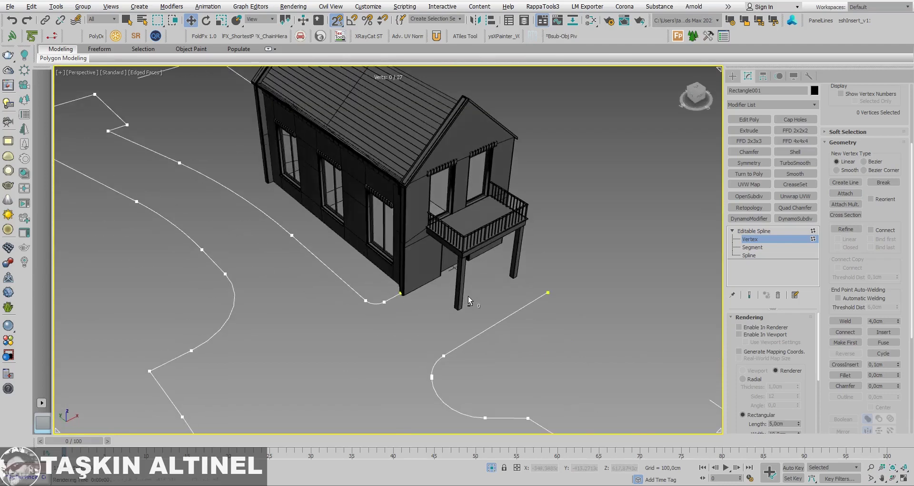
scroll(467, 292, up, 2)
scroll(464, 291, up, 2)
scroll(457, 291, up, 2)
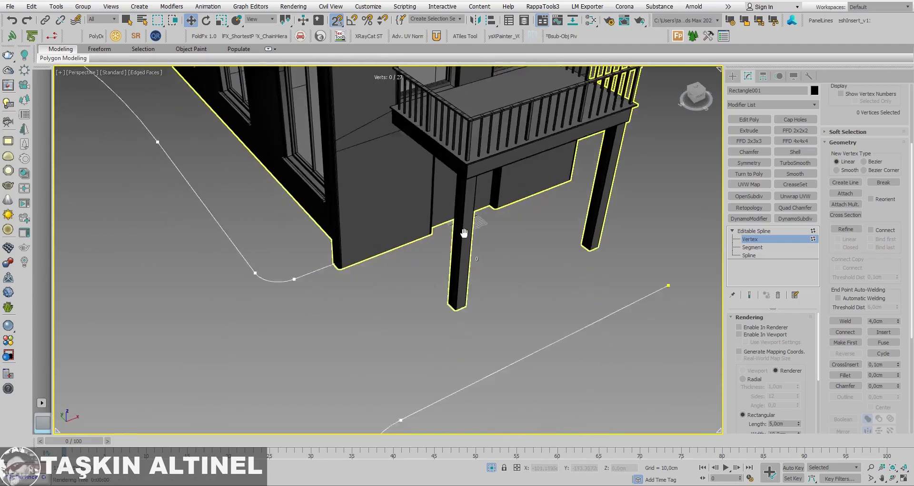
scroll(465, 262, up, 1)
scroll(468, 262, down, 3)
key(alt+w)
key(alt+w)
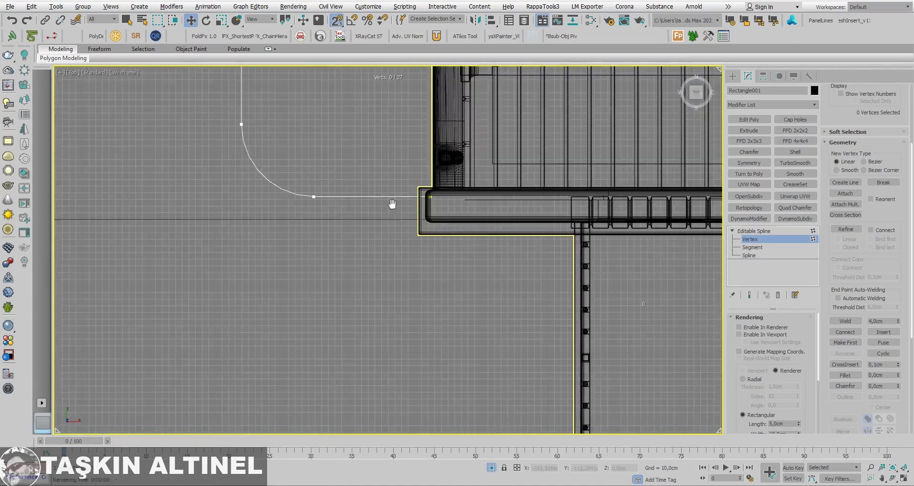
scroll(432, 237, down, 1)
Step: Draw Rectangle002 beside the balcony and convert it to an editable spline
click(733, 75)
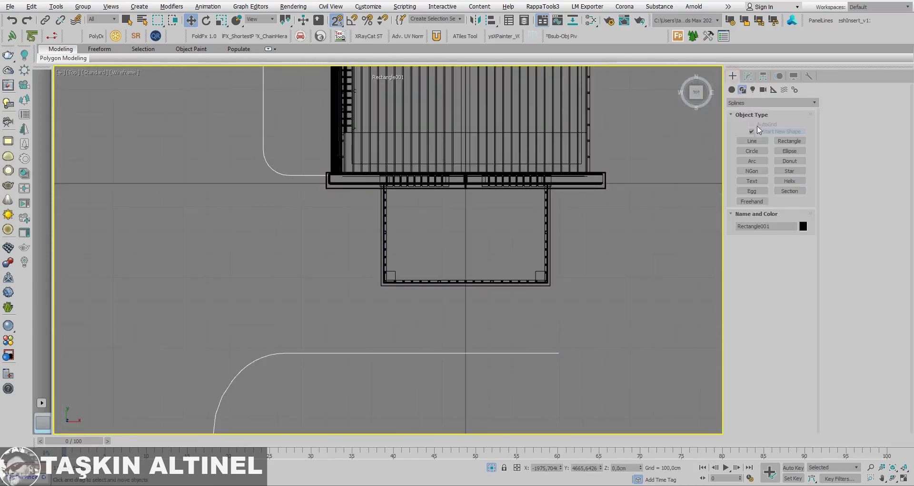
click(788, 141)
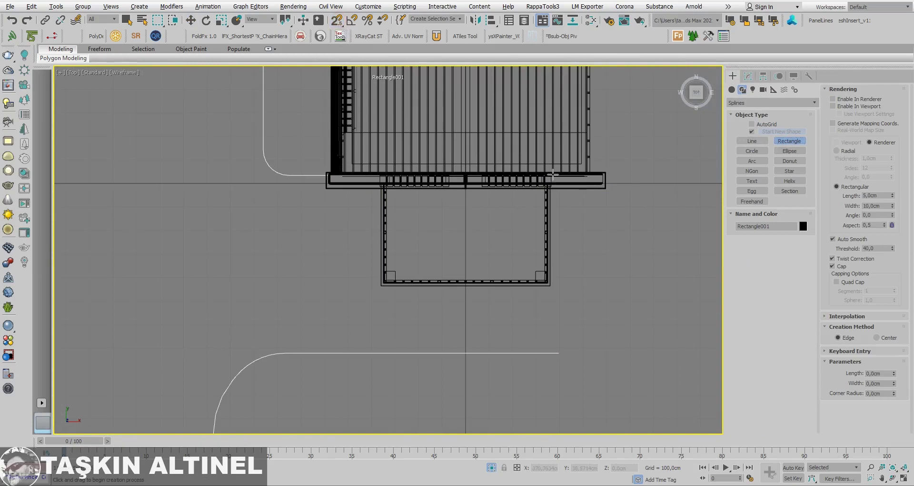
mouse_move(563, 175)
mouse_down()
mouse_move(340, 298)
mouse_move(296, 291)
mouse_up()
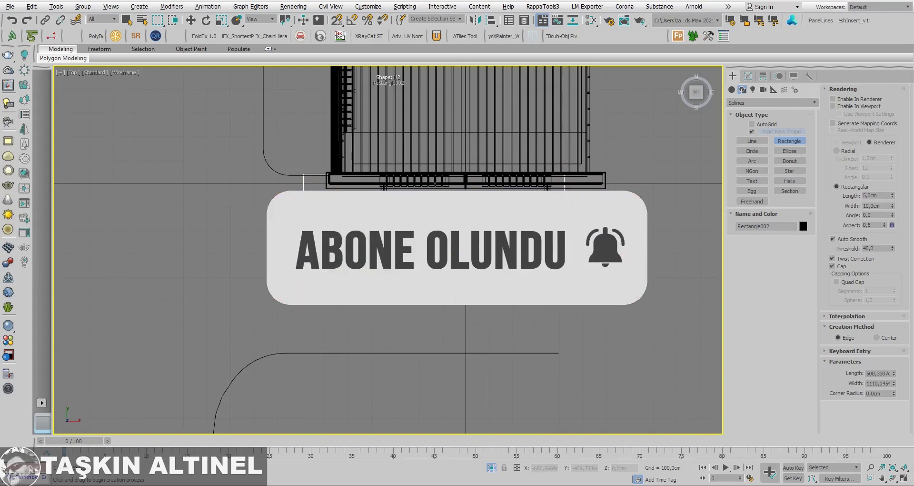
right_click(381, 309)
right_click(380, 306)
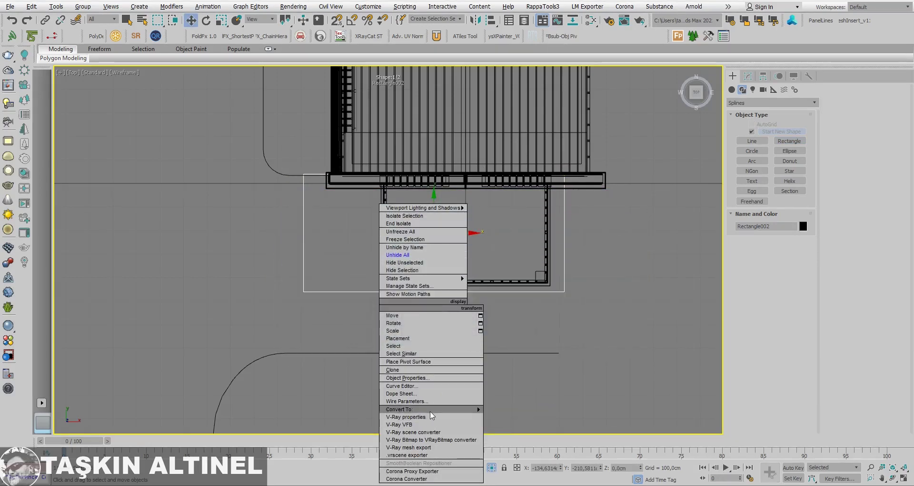
click(508, 410)
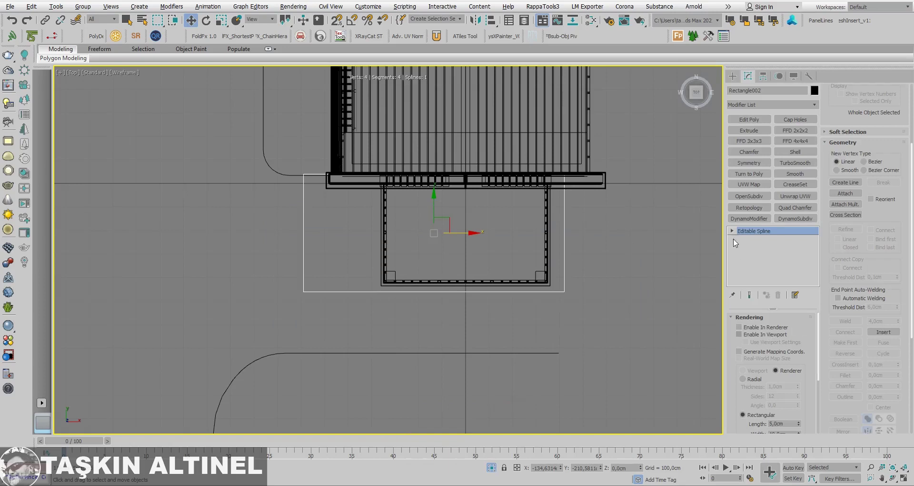
Step: Delete rectangle segments at Segment level to open it into an L shape
click(732, 231)
click(751, 239)
middle_drag(409, 180, 437, 219)
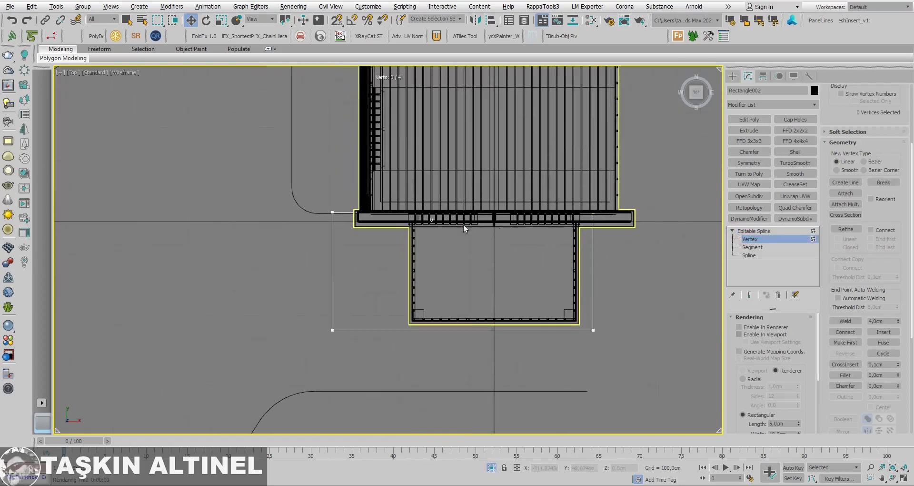
click(753, 247)
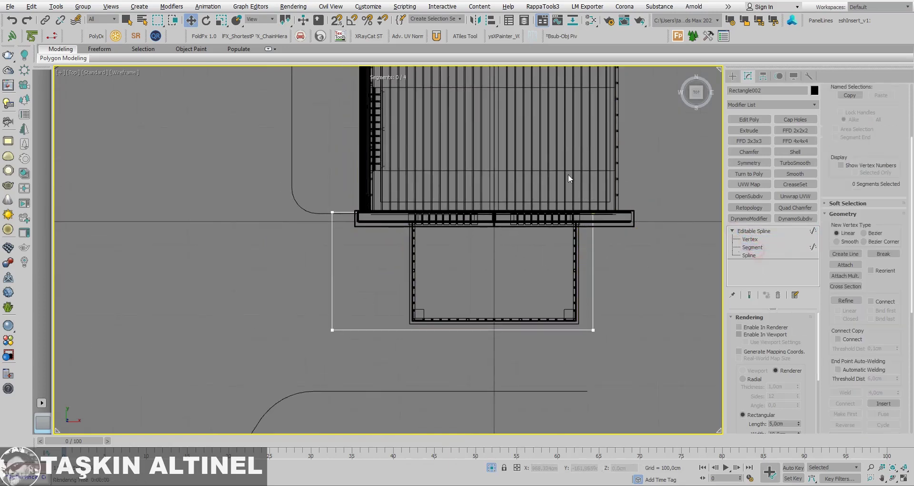
key(Delete)
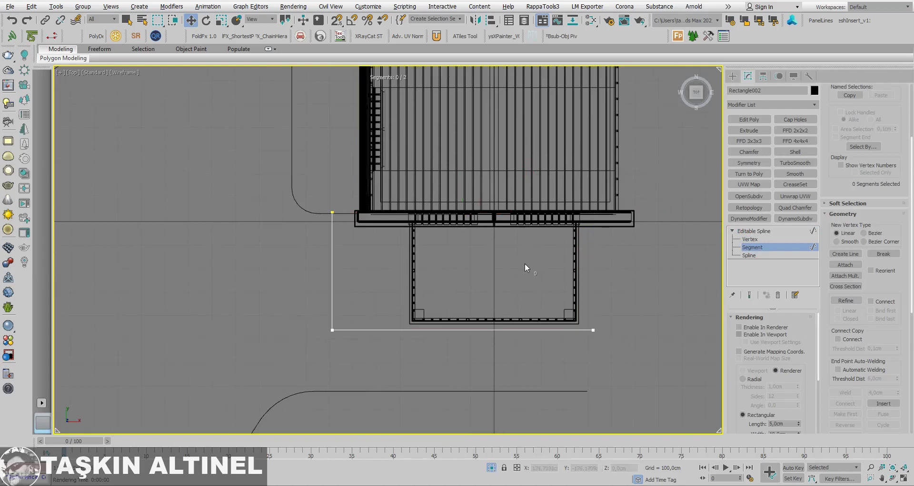
Step: Attach the walkway spline to Rectangle002
click(845, 265)
click(323, 214)
right_click(633, 318)
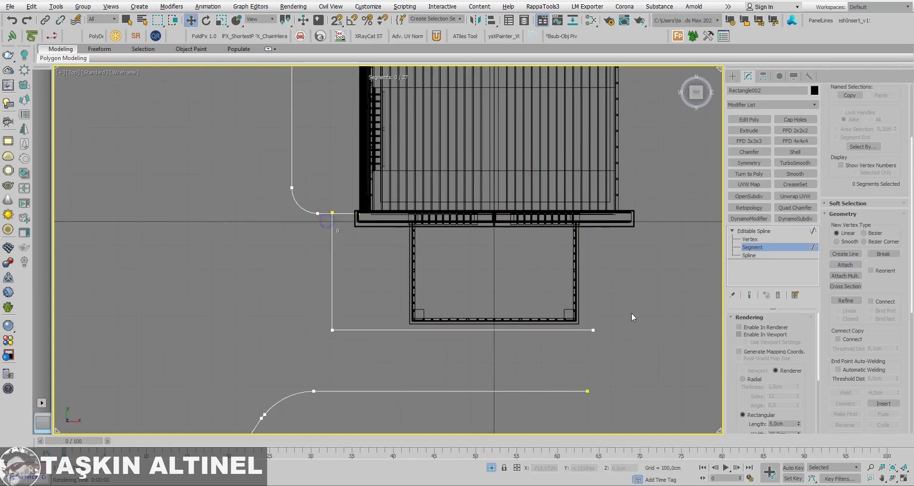
click(751, 239)
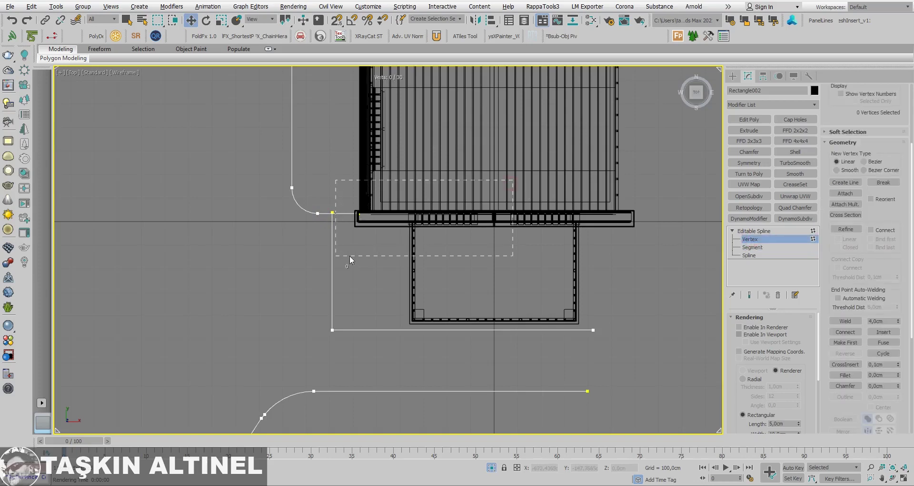
Step: Move the walkway's straight end vertex onto the L outline's top corner and weld them
drag(350, 255, 353, 256)
scroll(322, 190, up, 3)
scroll(375, 247, up, 4)
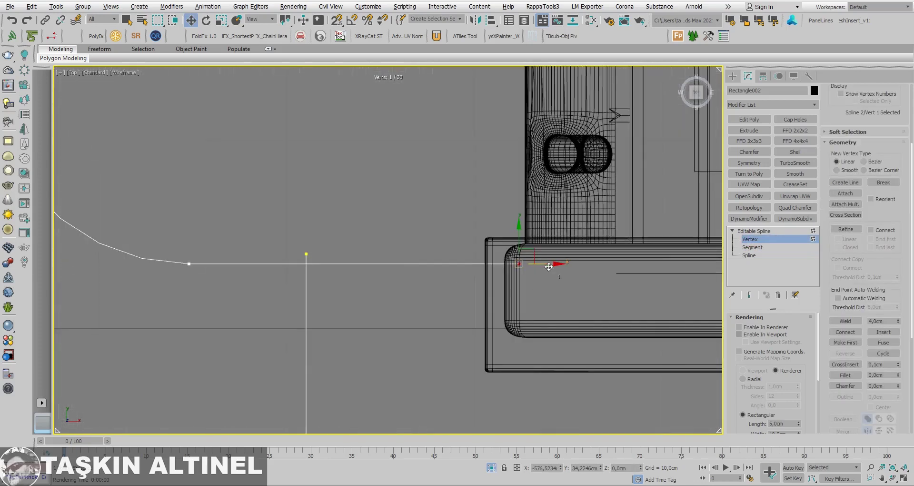
drag(550, 267, 334, 266)
click(307, 254)
mouse_move(307, 222)
mouse_down()
mouse_move(307, 232)
mouse_move(631, 346)
mouse_up()
click(846, 320)
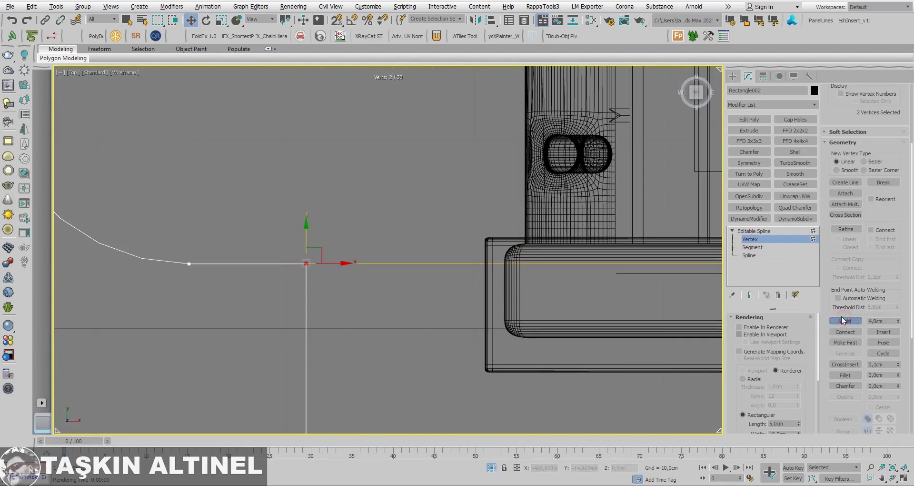
Step: Line the walkway's lower end vertex up under the L's end and select both bottom ends
middle_drag(474, 298, 434, 252)
click(267, 217)
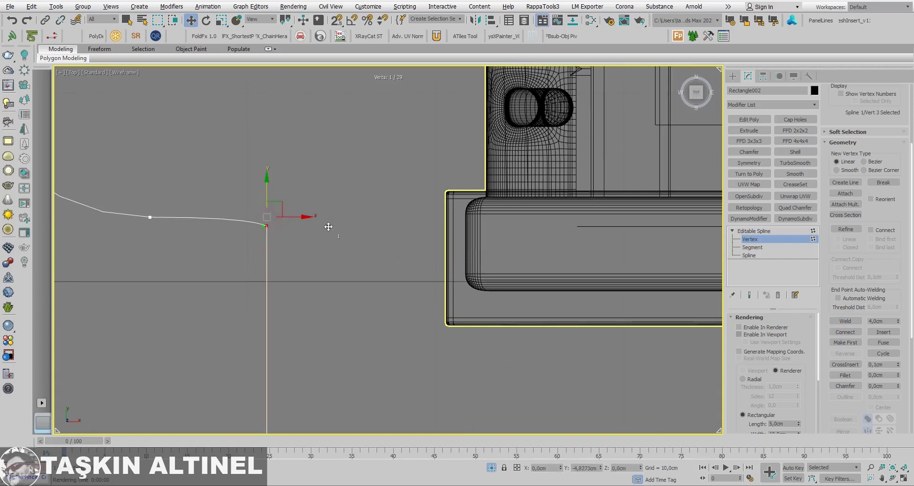
scroll(382, 286, down, 3)
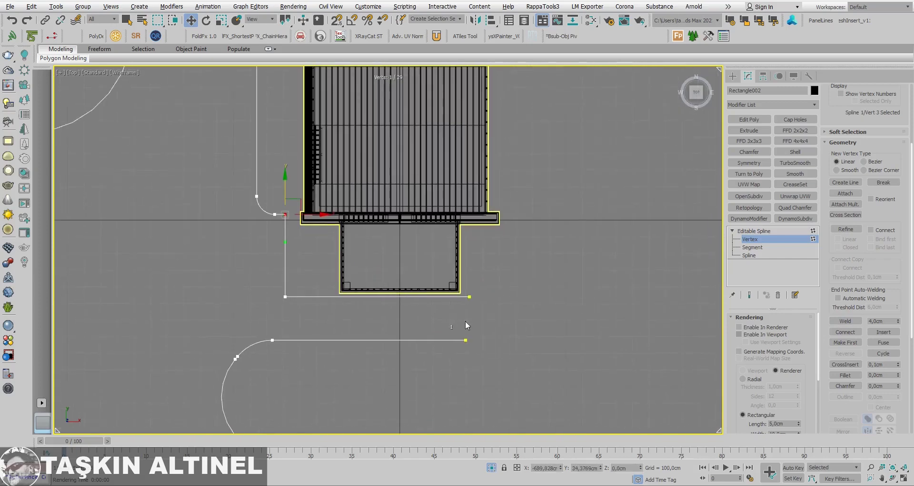
click(466, 339)
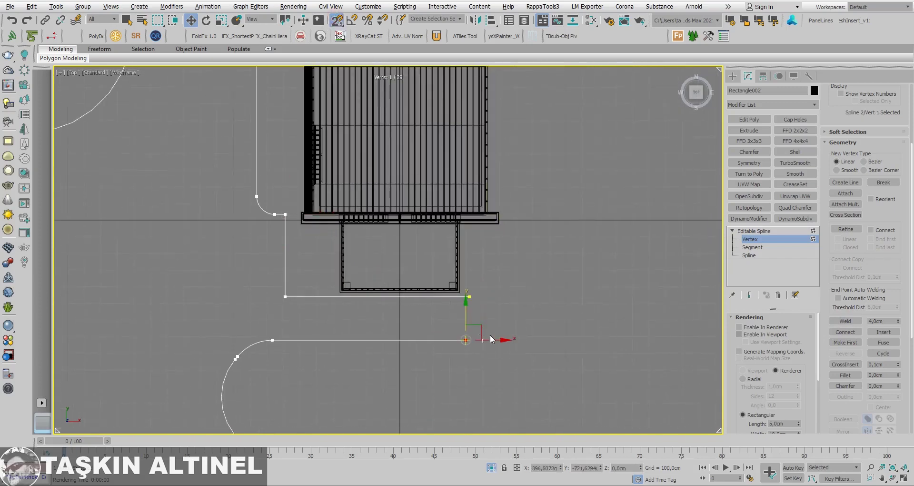
drag(475, 303, 479, 303)
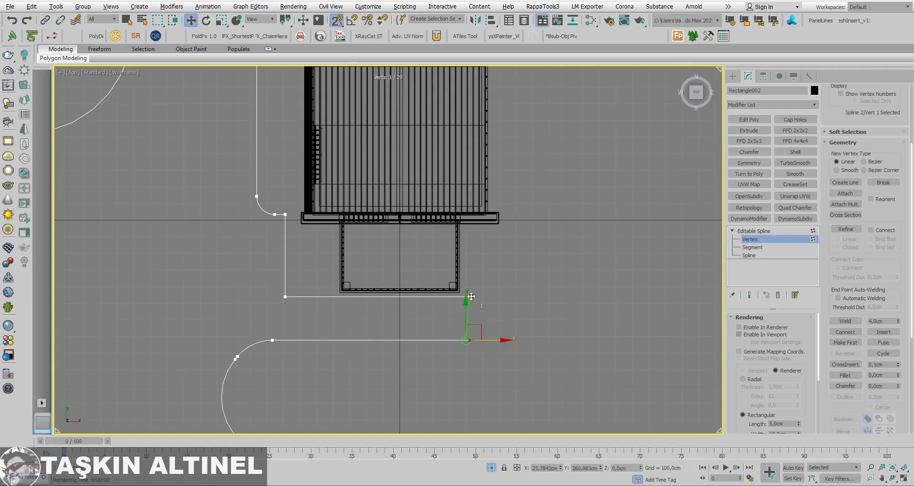
click(532, 346)
middle_drag(425, 319, 521, 308)
click(381, 286)
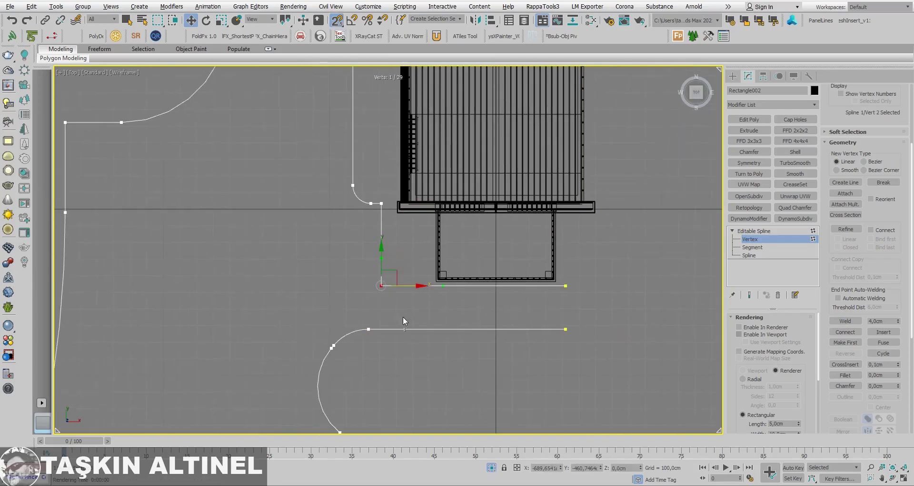
drag(613, 316, 367, 261)
right_click(445, 262)
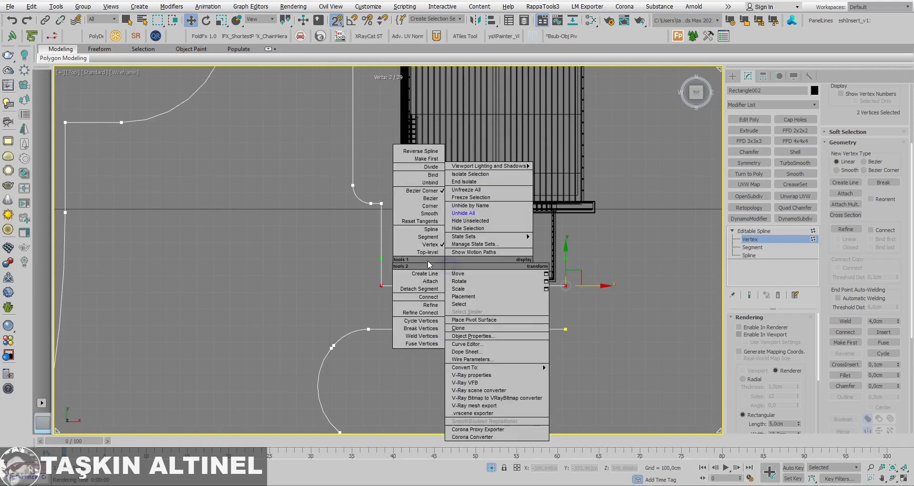
click(546, 247)
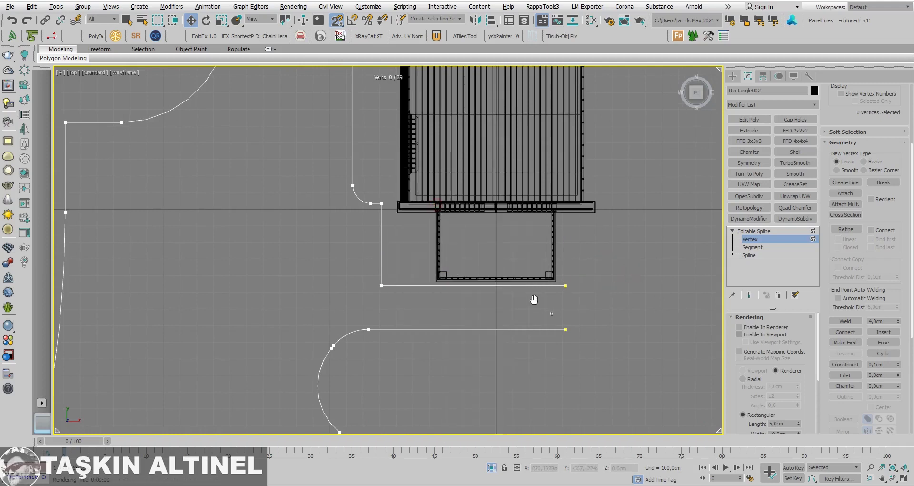
Step: Draw a straight vertical segment between the two open ends with snap on, welding the endpoints
middle_drag(534, 299, 532, 302)
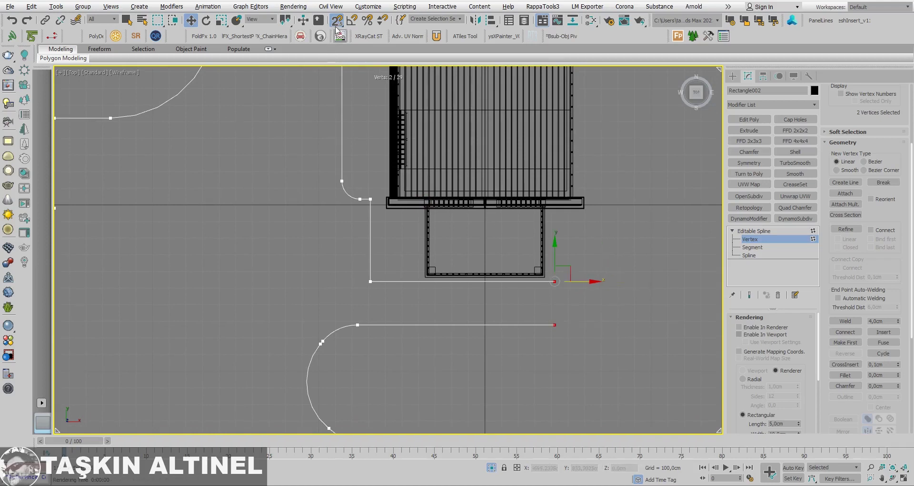
drag(593, 284, 605, 283)
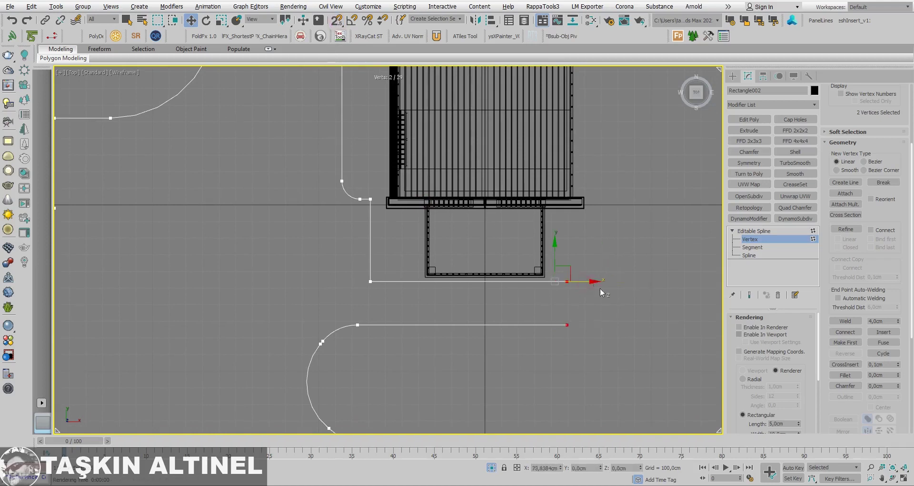
click(845, 182)
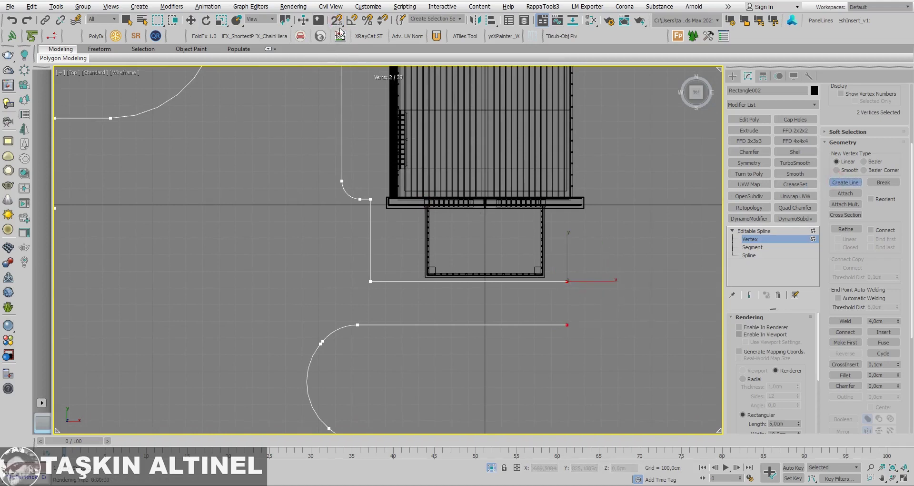
click(337, 20)
click(568, 324)
right_click(627, 330)
click(439, 253)
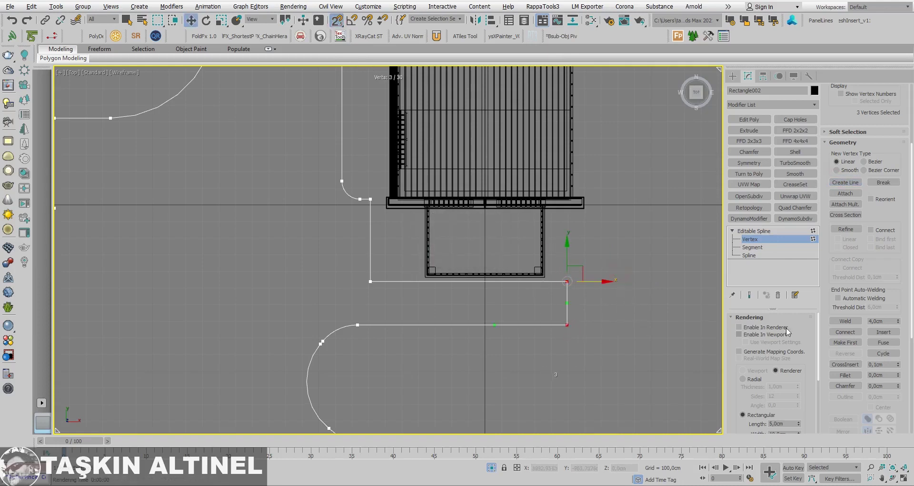
scroll(547, 267, down, 2)
scroll(546, 267, down, 4)
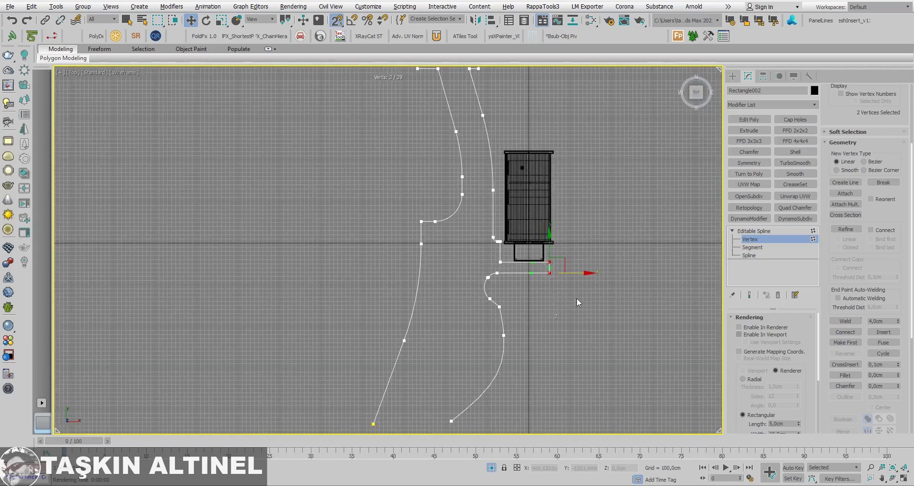
click(733, 75)
Step: In Vertex mode of the walkway spline, move the bottom right endpoint slightly down
click(589, 200)
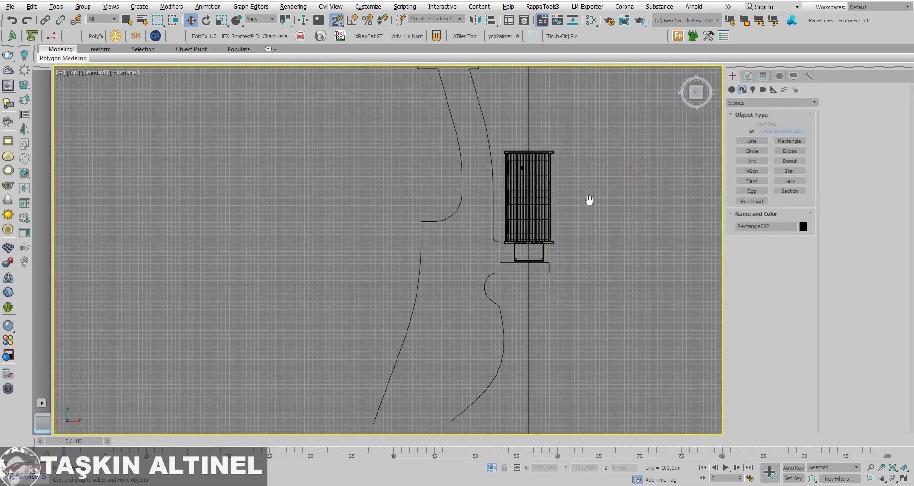
mouse_move(590, 201)
middle_down()
mouse_move(516, 241)
mouse_move(504, 231)
middle_up()
scroll(526, 233, down, 2)
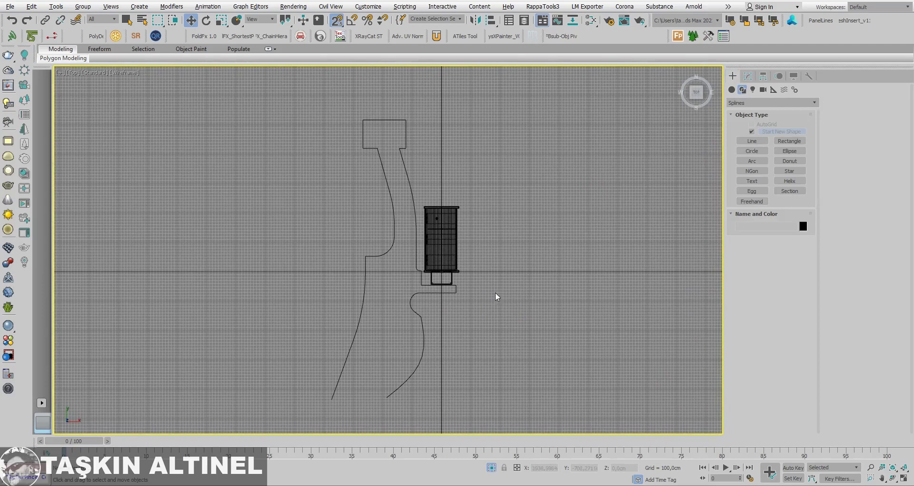
middle_drag(477, 273, 480, 275)
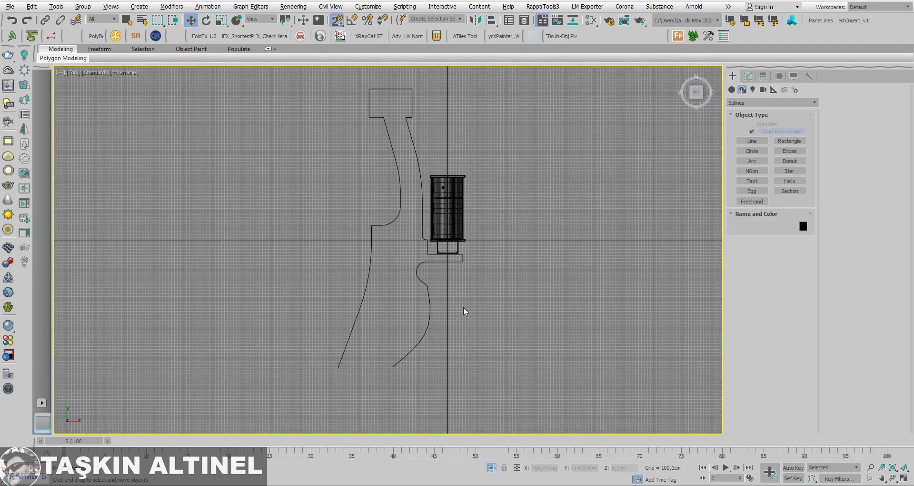
click(413, 347)
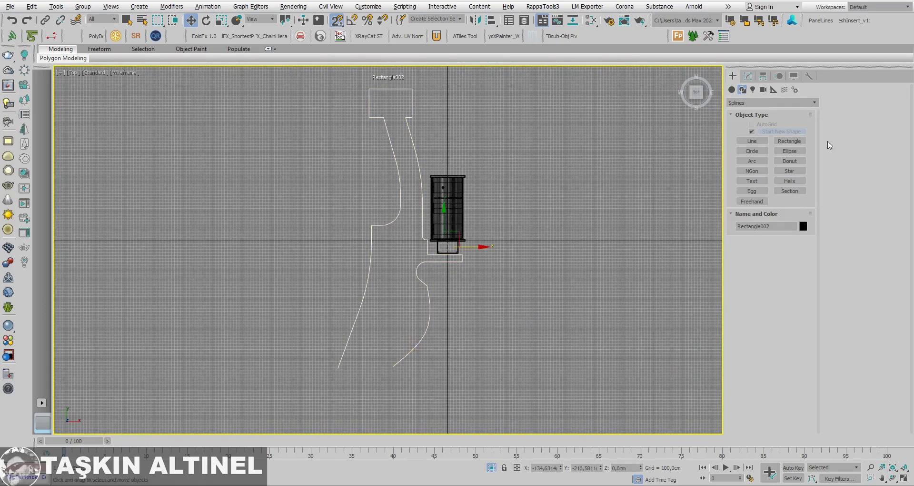
click(749, 77)
key(1)
click(394, 366)
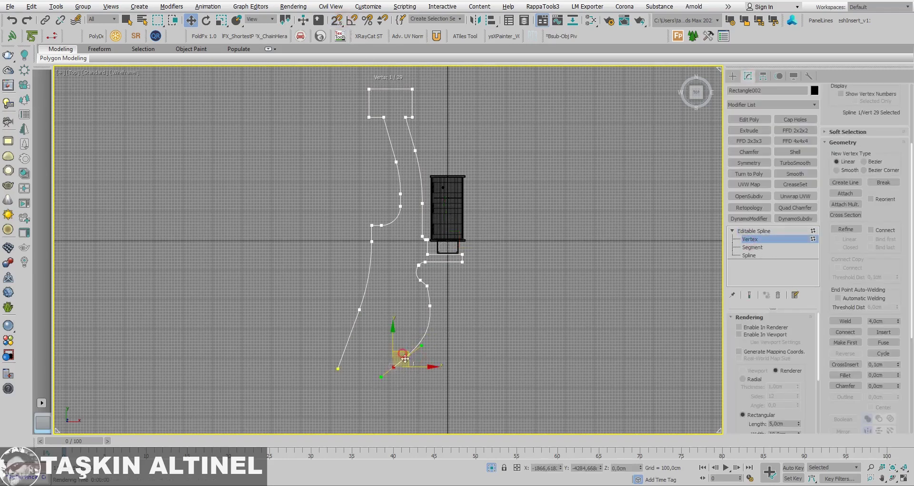
drag(405, 358, 400, 361)
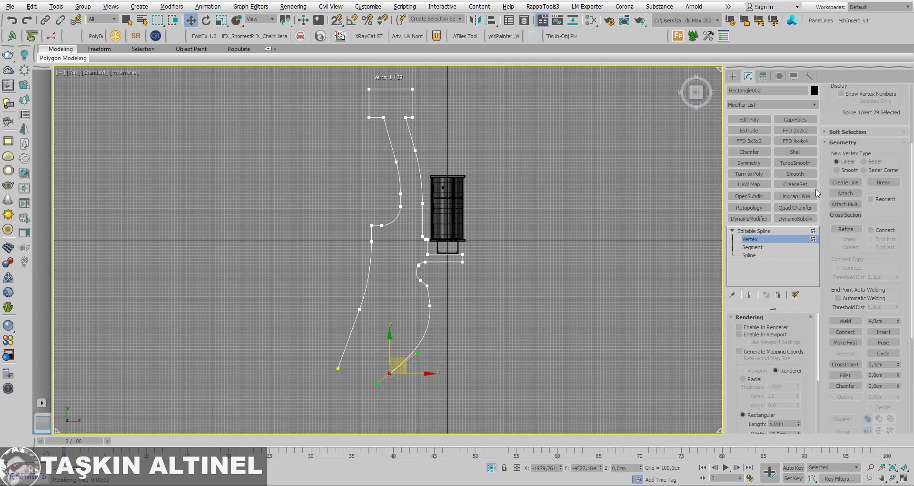
Step: Draw a line connecting the two bottom endpoints with Create Line and weld them
click(846, 183)
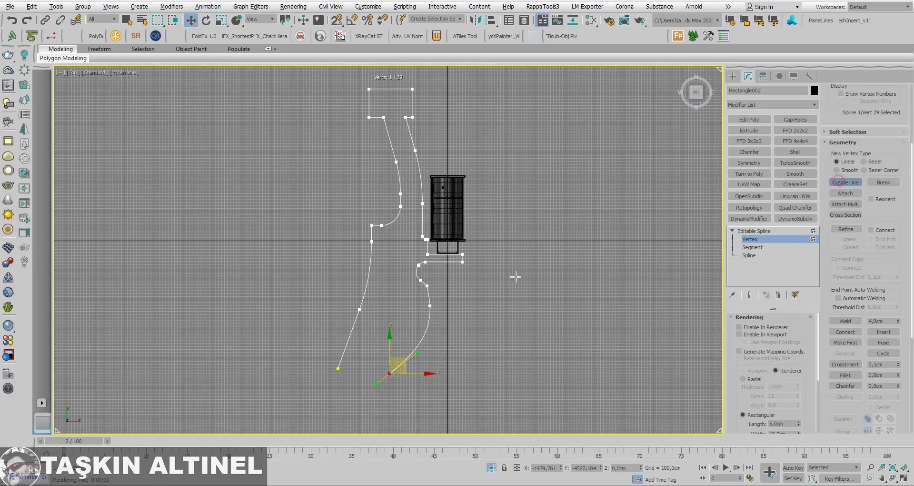
click(391, 370)
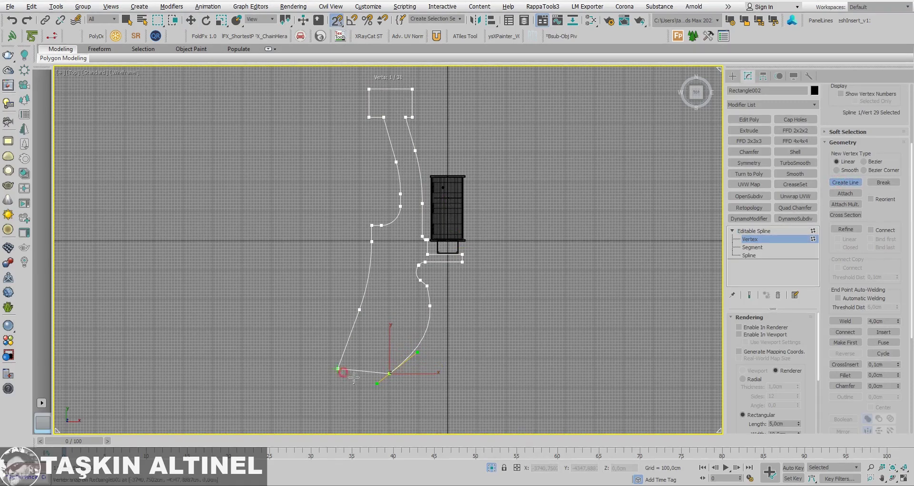
click(338, 369)
click(438, 250)
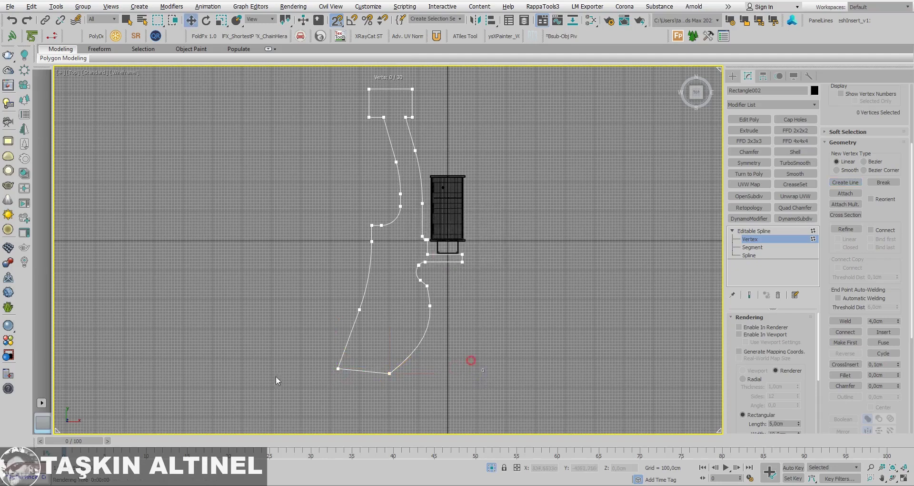
click(843, 326)
click(611, 365)
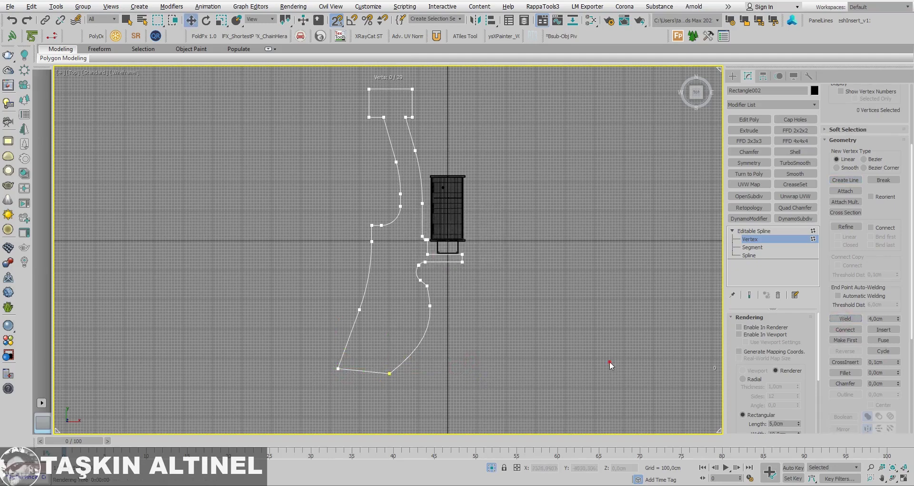
Step: Nudge the bottom corner vertex down, then review the closed outline in Perspective view
click(338, 368)
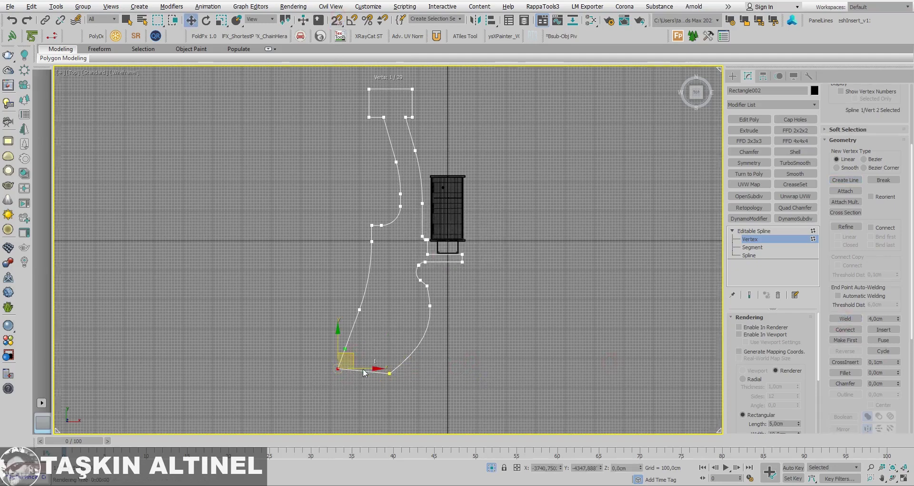
scroll(362, 368, up, 3)
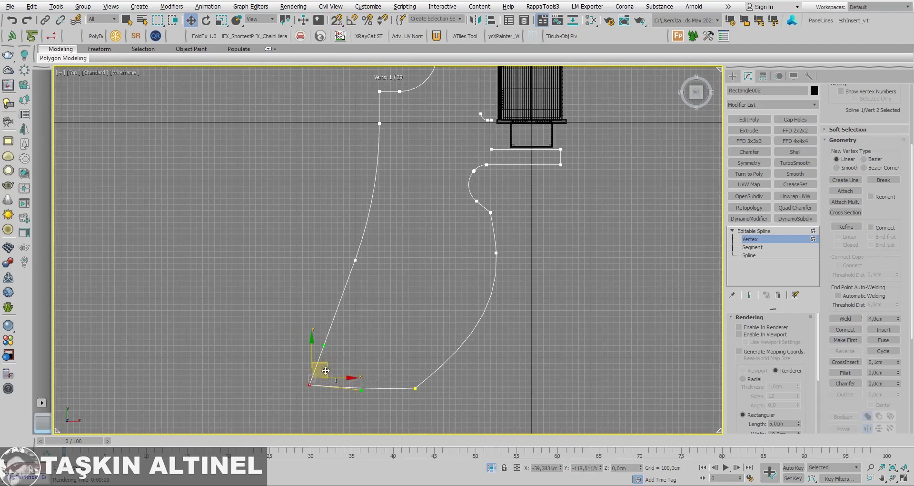
drag(325, 369, 366, 388)
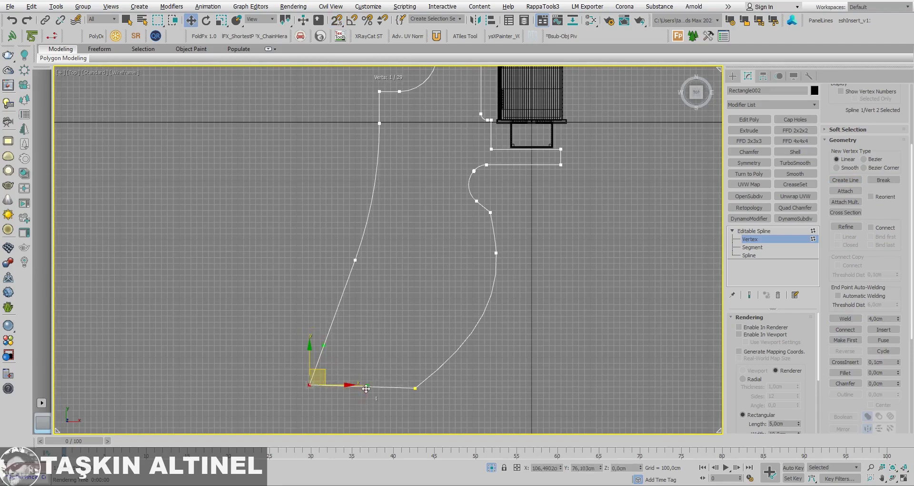
click(527, 342)
scroll(465, 260, down, 3)
key(p)
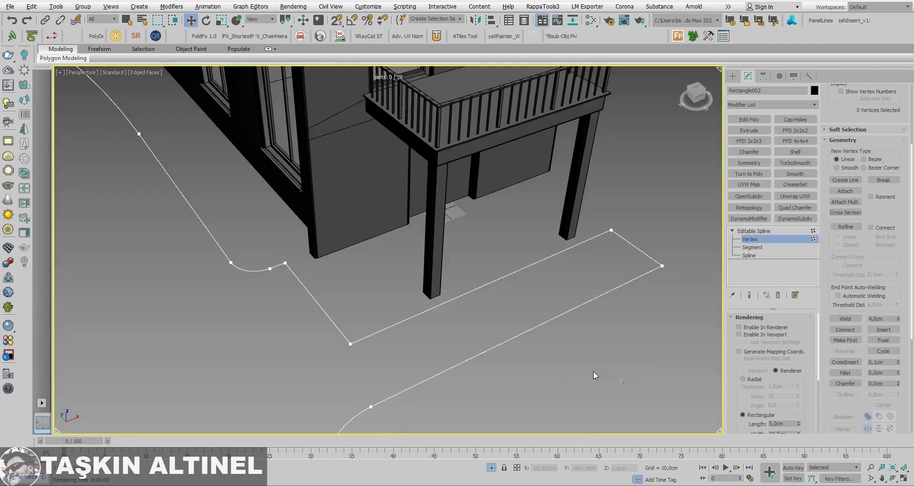
scroll(524, 359, down, 5)
scroll(539, 366, up, 2)
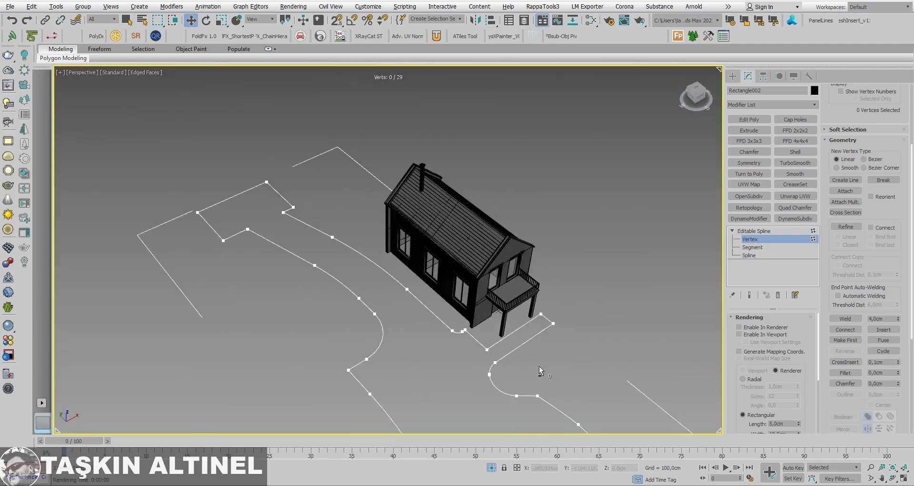
scroll(508, 349, up, 2)
scroll(508, 333, up, 3)
scroll(507, 316, down, 4)
scroll(507, 309, down, 1)
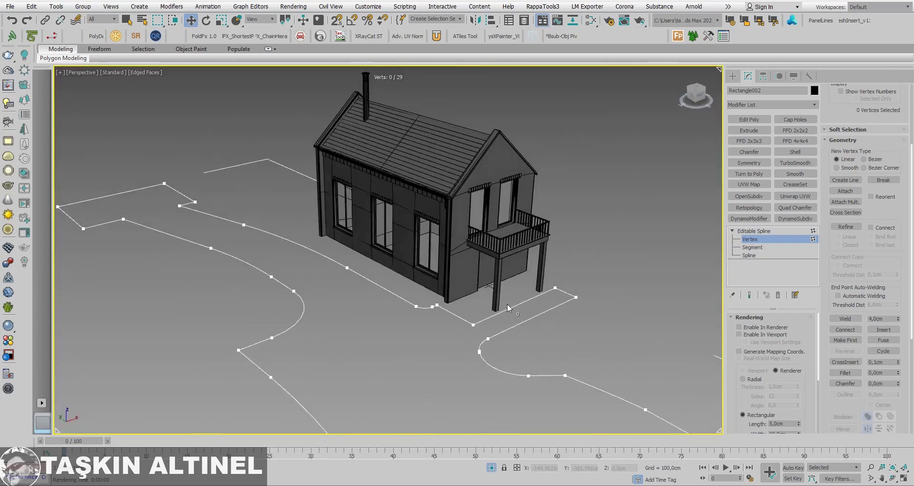
scroll(524, 302, up, 3)
alt+middle_drag(542, 300, 562, 296)
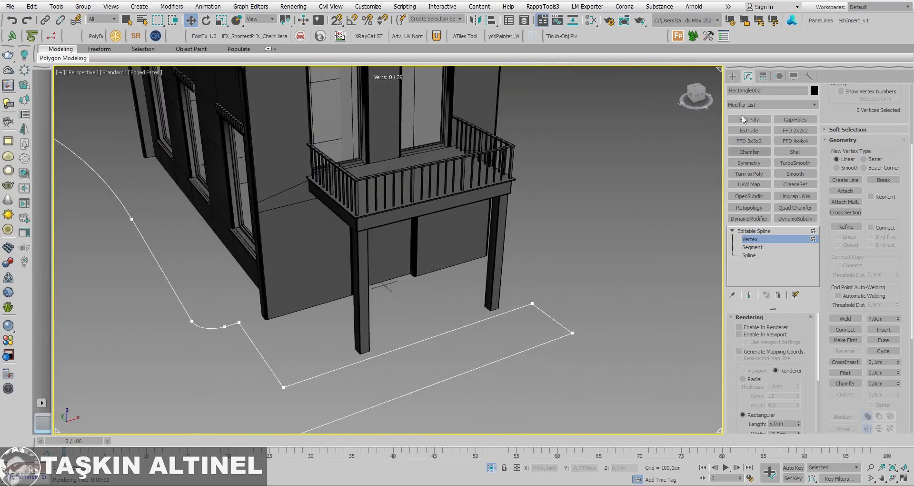
click(730, 76)
Step: Draw slab box Box003 under the balcony with AutoGrid, then open the Slate Material Editor
click(752, 133)
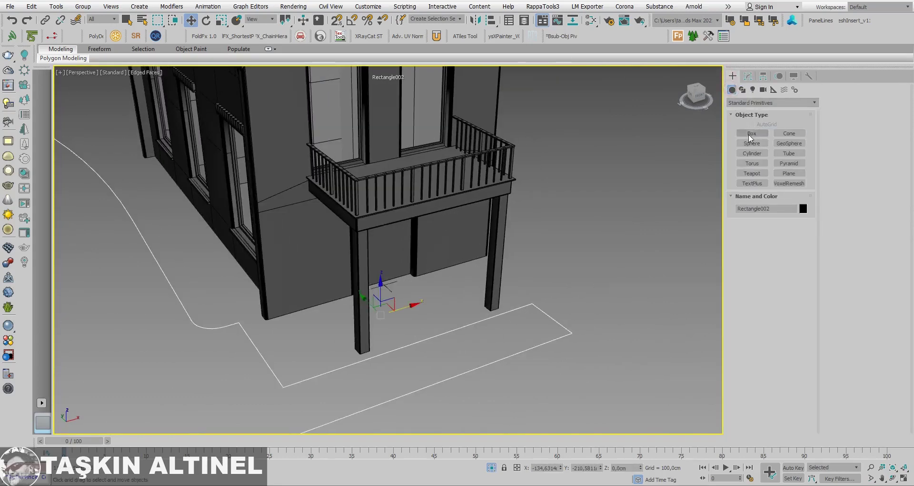
scroll(459, 273, up, 5)
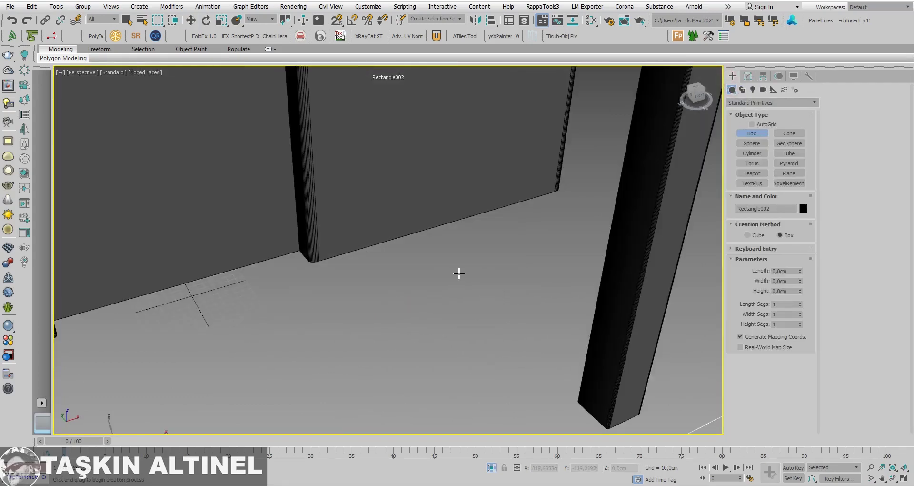
scroll(459, 274, down, 5)
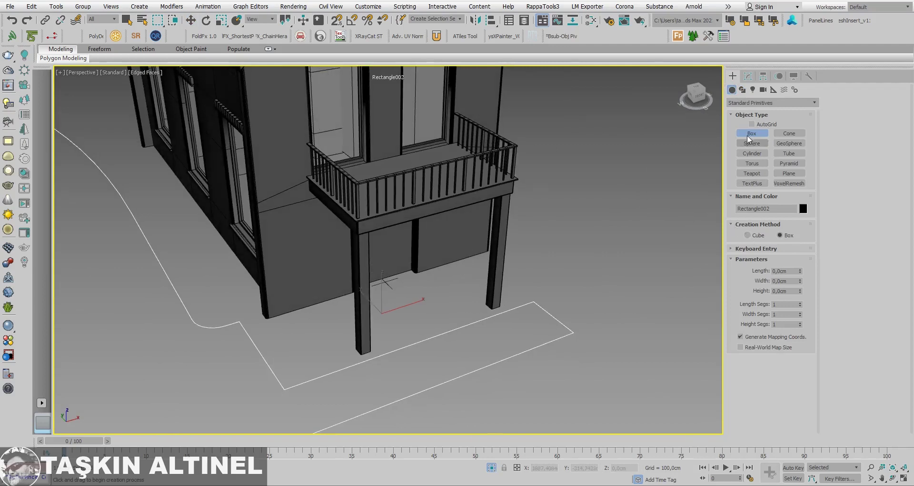
click(752, 124)
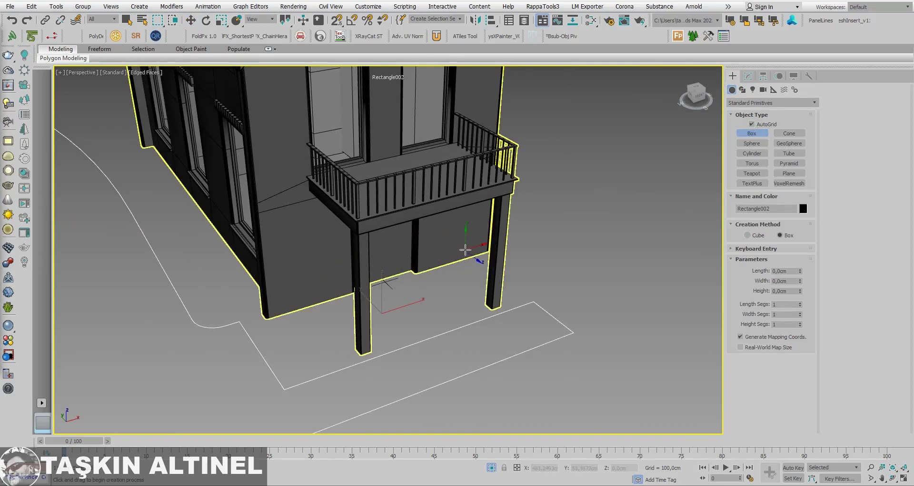
drag(466, 249, 333, 348)
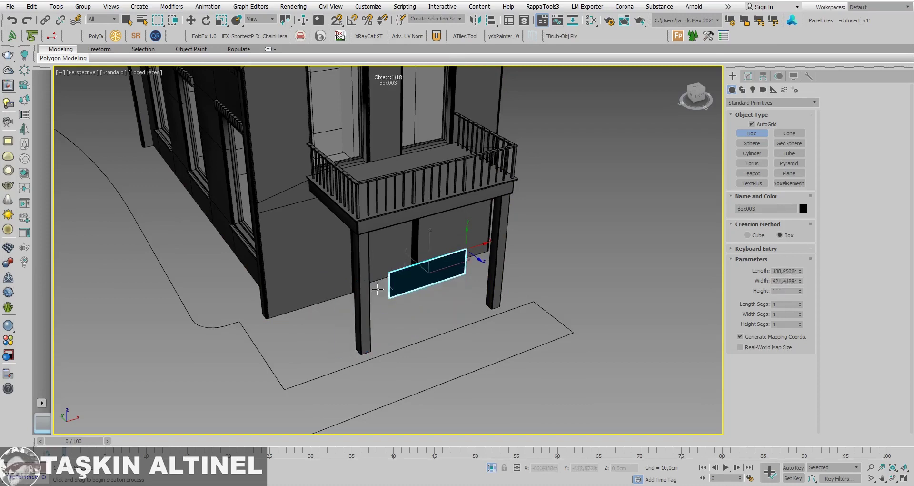
mouse_move(333, 348)
mouse_down()
mouse_move(322, 295)
mouse_move(311, 304)
mouse_up()
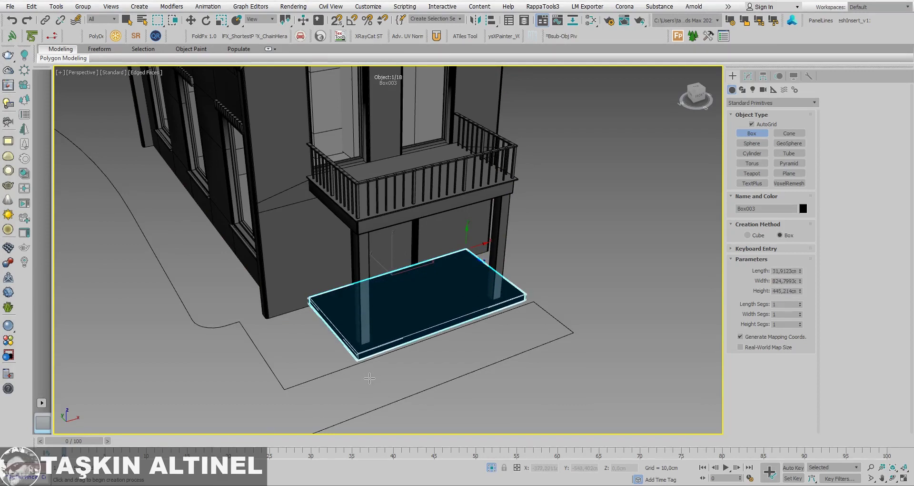
click(370, 378)
key(w)
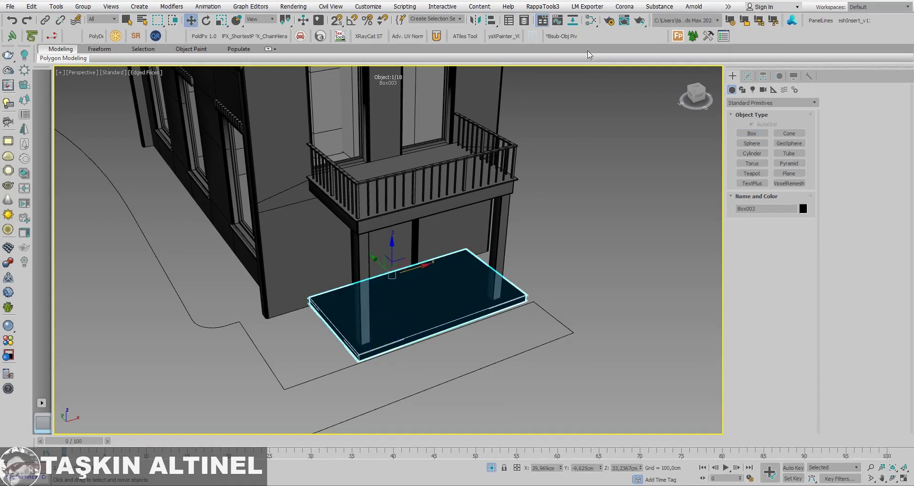
key(m)
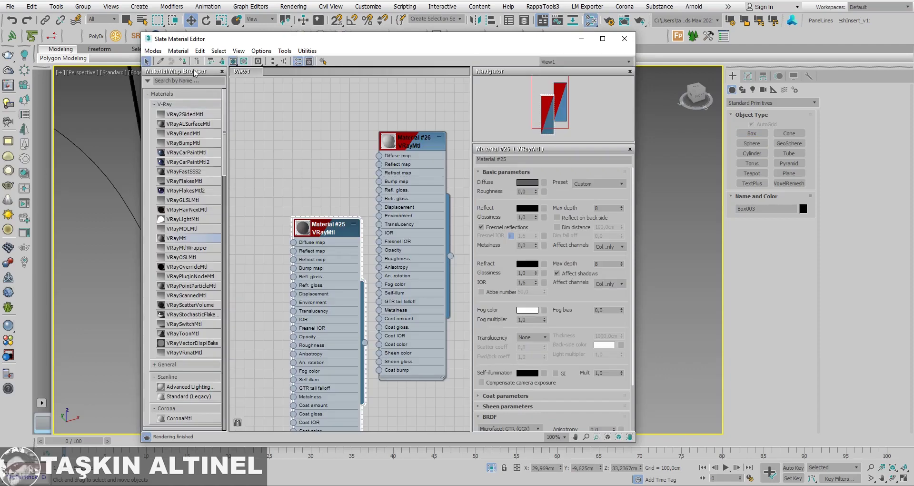
Step: Close the material editor, select Box003, and frame it in a maximized Front view
click(625, 39)
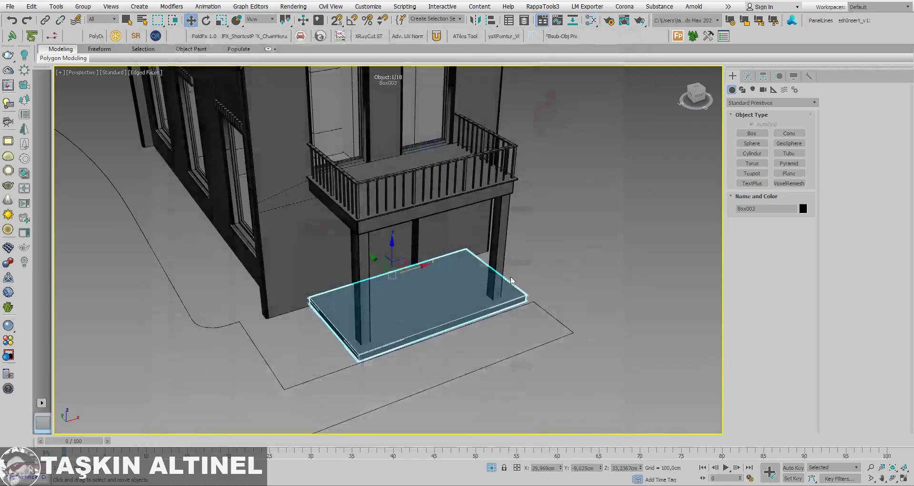
alt+middle_drag(572, 248, 584, 251)
click(584, 251)
scroll(447, 303, up, 5)
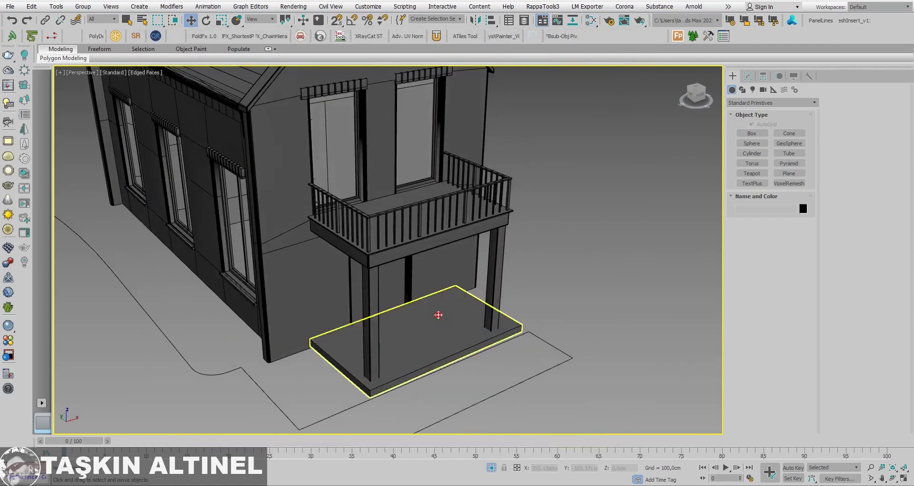
click(439, 314)
key(z)
mouse_move(438, 314)
alt+middle_down()
mouse_move(420, 307)
mouse_move(494, 284)
mouse_move(478, 264)
mouse_move(576, 219)
alt+middle_up()
key(alt+w)
middle_click(582, 200)
key(alt+w)
key(z)
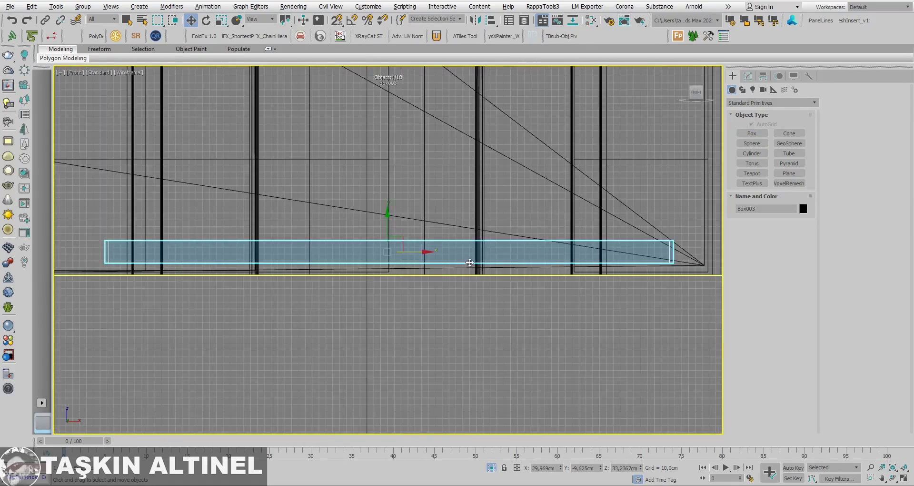
Step: With Snaps on, move the slab down so its bottom sits on the ground line
click(337, 20)
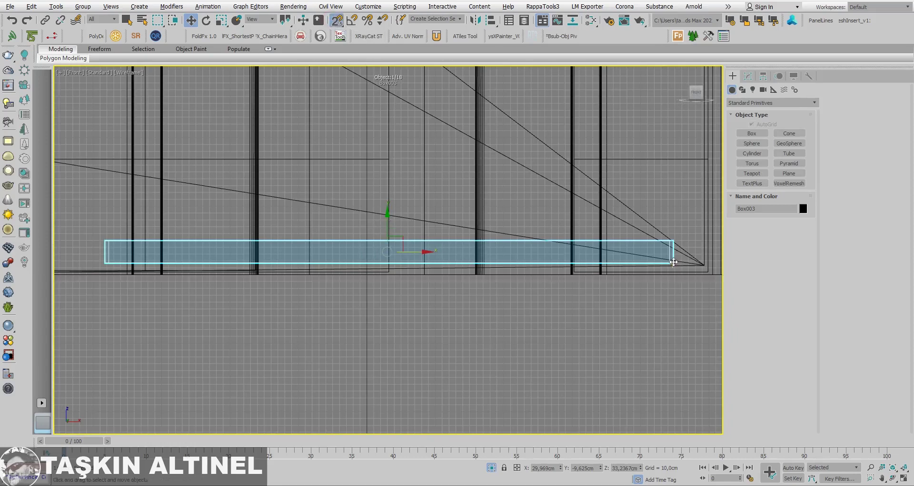
drag(673, 261, 705, 265)
right_click(705, 265)
middle_drag(371, 226, 353, 226)
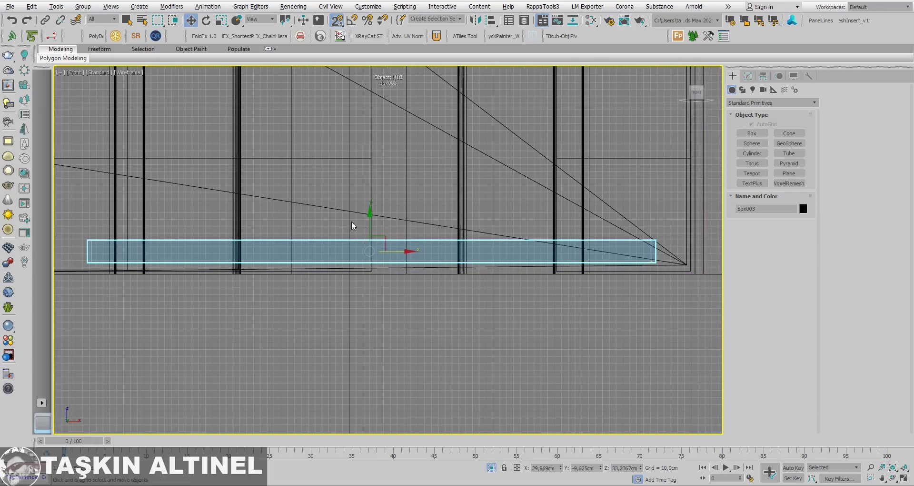
scroll(438, 287, up, 3)
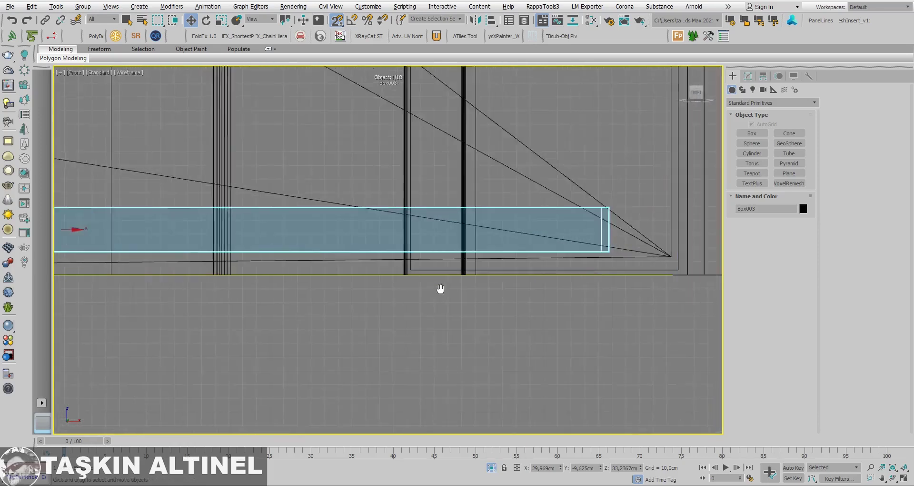
drag(444, 267, 542, 291)
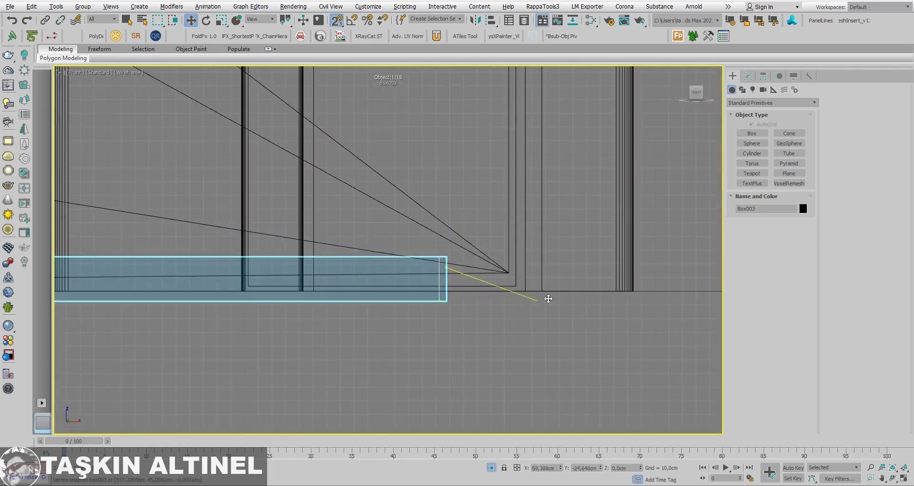
key(alt+w)
key(alt+w)
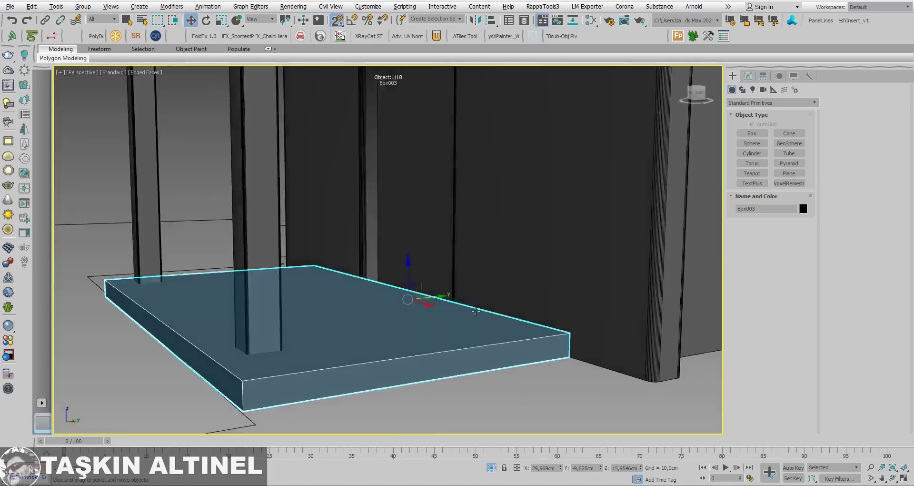
alt+middle_drag(524, 324, 502, 299)
scroll(502, 299, down, 5)
Step: Convert the slab Box003 to an Editable Poly
right_click(498, 293)
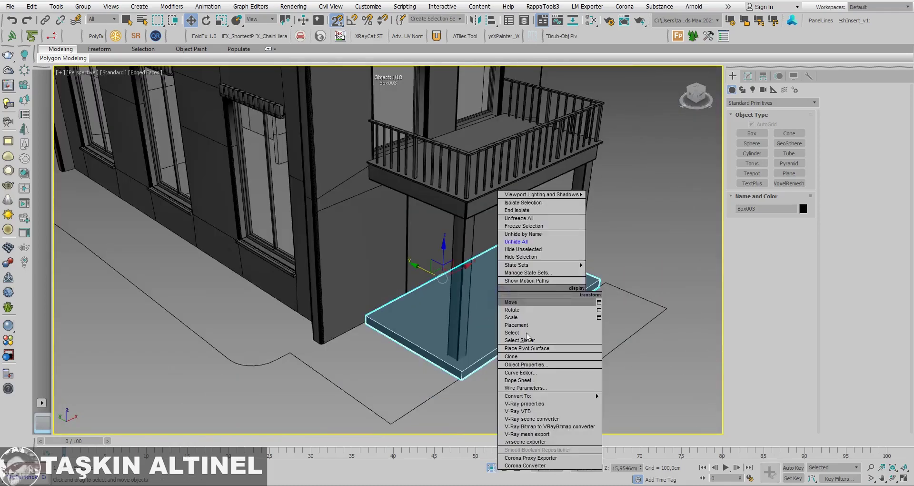
click(636, 404)
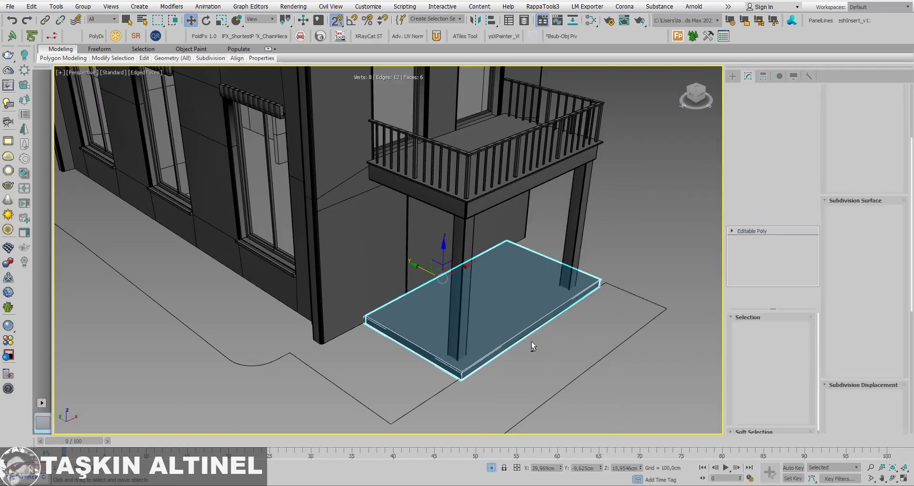
alt+middle_drag(531, 341, 522, 341)
Step: Open Group001 and snap the balcony post's bottom vertices onto the slab top in Left view
click(585, 200)
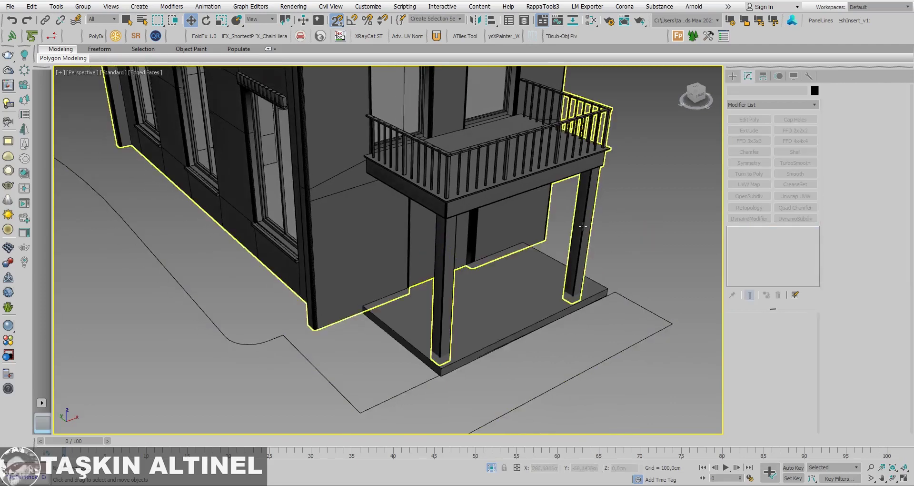
key(alt+w)
click(314, 300)
key(alt+w)
key(z)
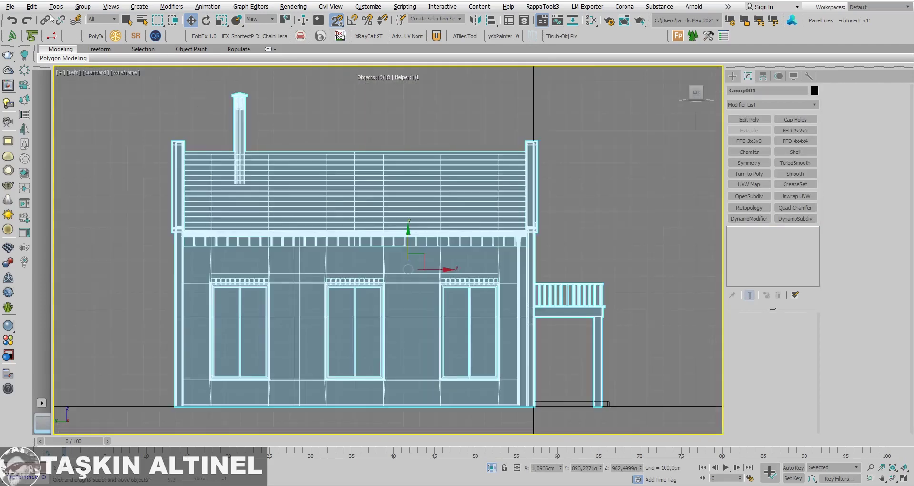
click(83, 6)
click(91, 37)
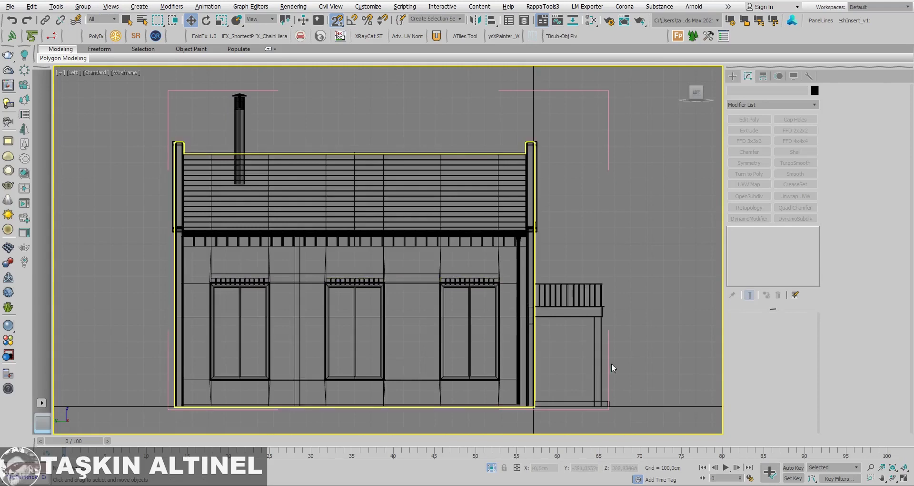
click(598, 347)
key(1)
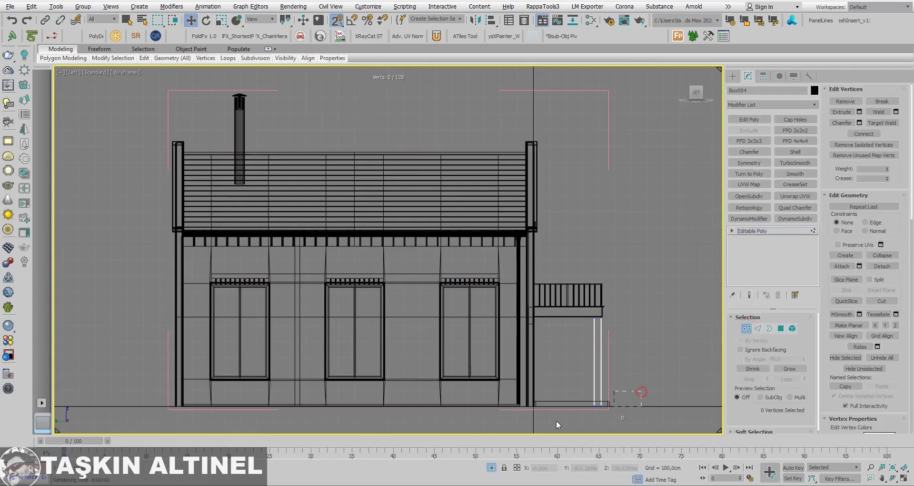
drag(641, 391, 557, 420)
scroll(613, 410, up, 5)
scroll(571, 391, up, 3)
scroll(497, 355, up, 3)
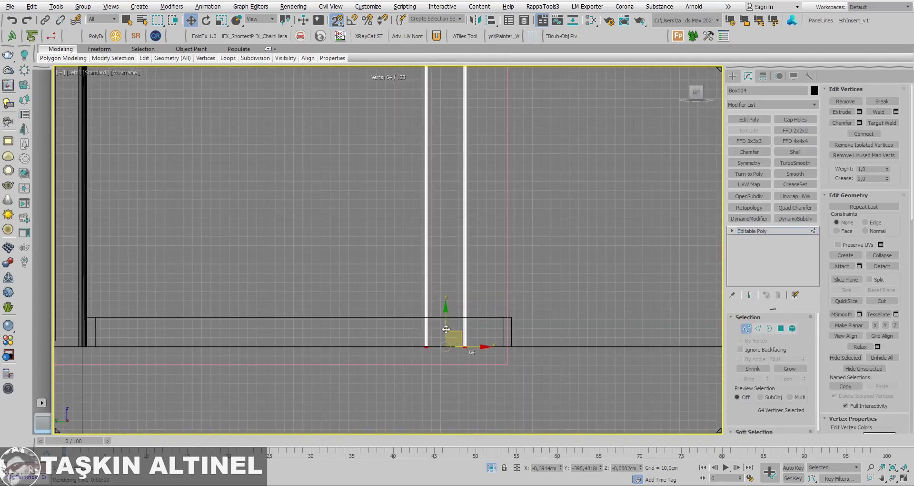
drag(446, 329, 515, 314)
Step: Return to a maximized Perspective view, exit vertex editing, and select the house walls Box002
key(alt+w)
right_click(550, 339)
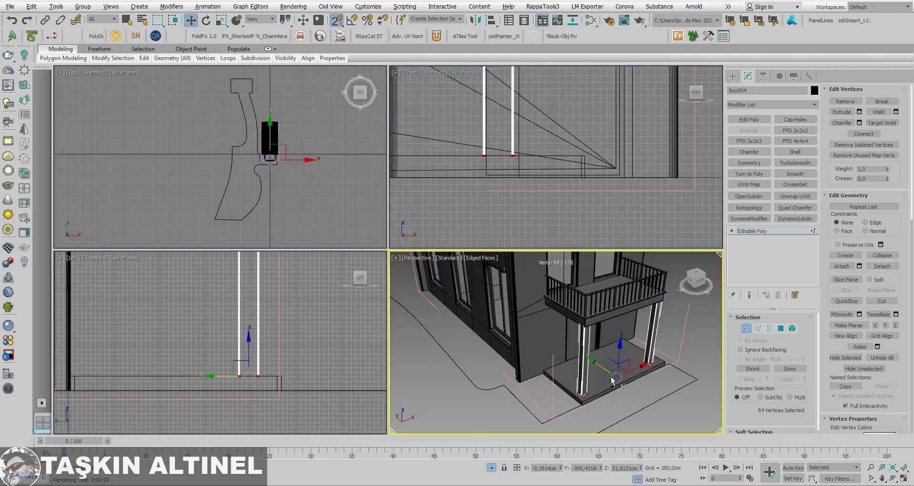
key(alt+w)
click(733, 76)
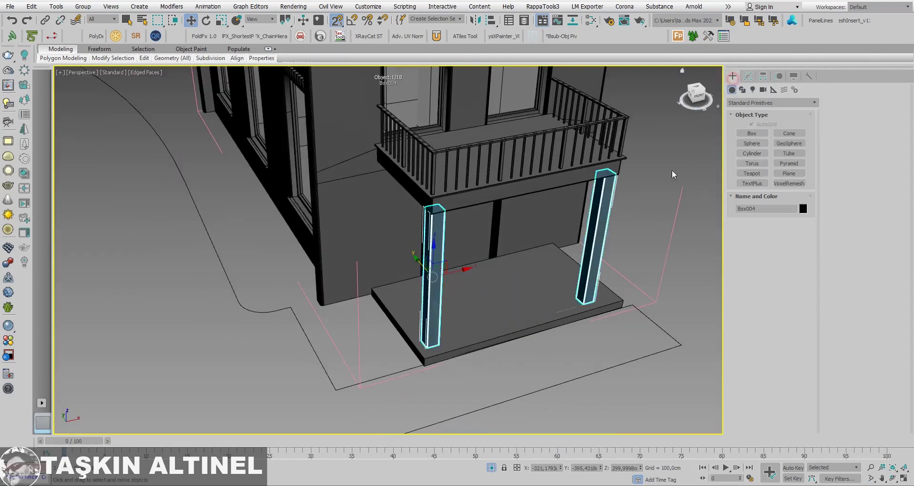
click(393, 293)
click(431, 304)
alt+middle_drag(431, 305, 476, 267)
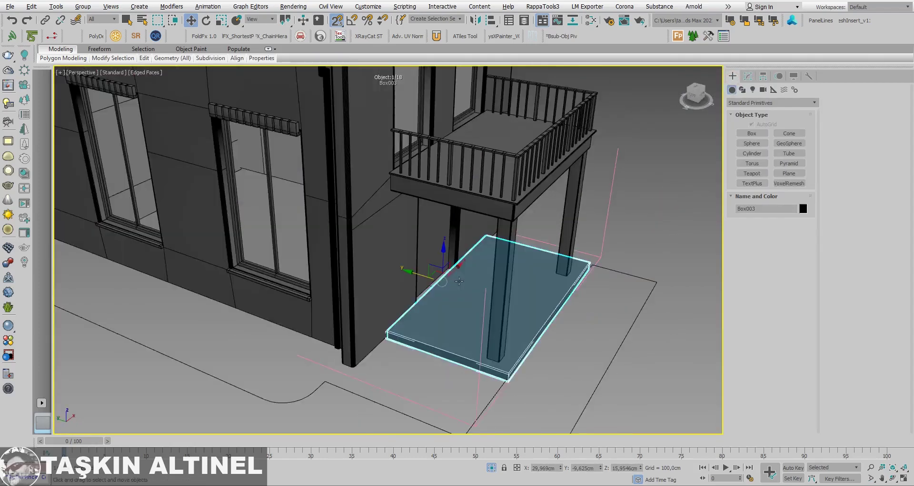
scroll(504, 248, up, 6)
Step: Isolate the house walls Box002 and orbit toward the doorway
key(alt+q)
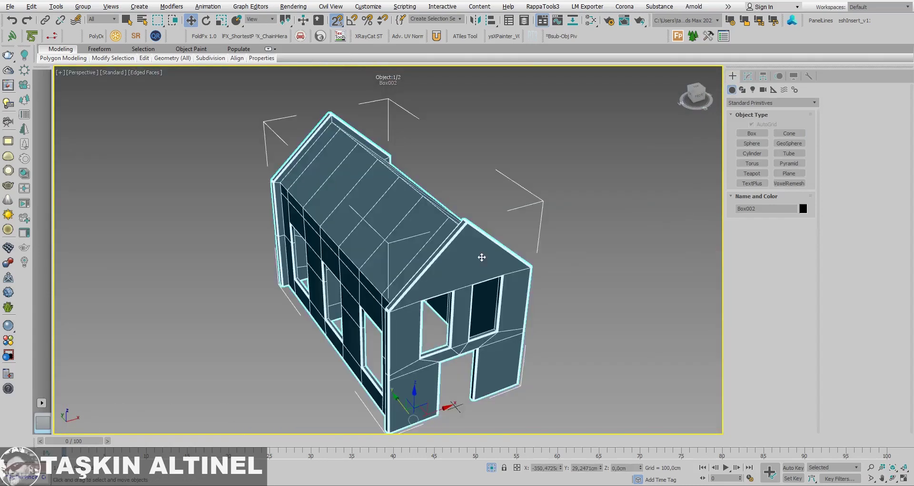
scroll(483, 403, up, 5)
scroll(481, 385, down, 3)
scroll(482, 380, up, 2)
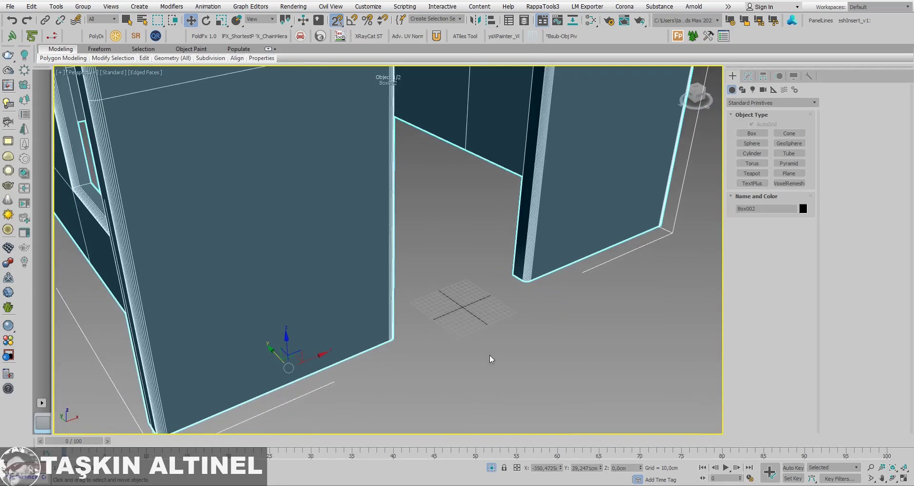
alt+middle_drag(505, 320, 502, 315)
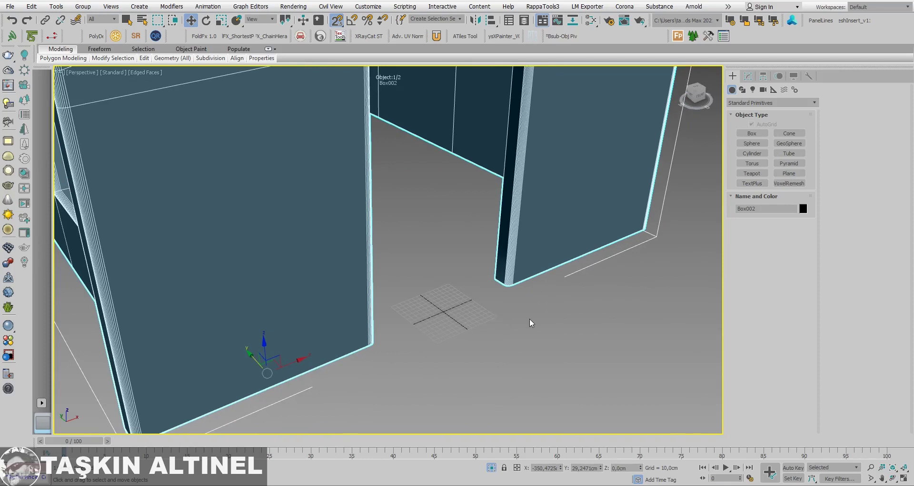
Step: Unhide all hidden objects from the right-click menu
click(748, 75)
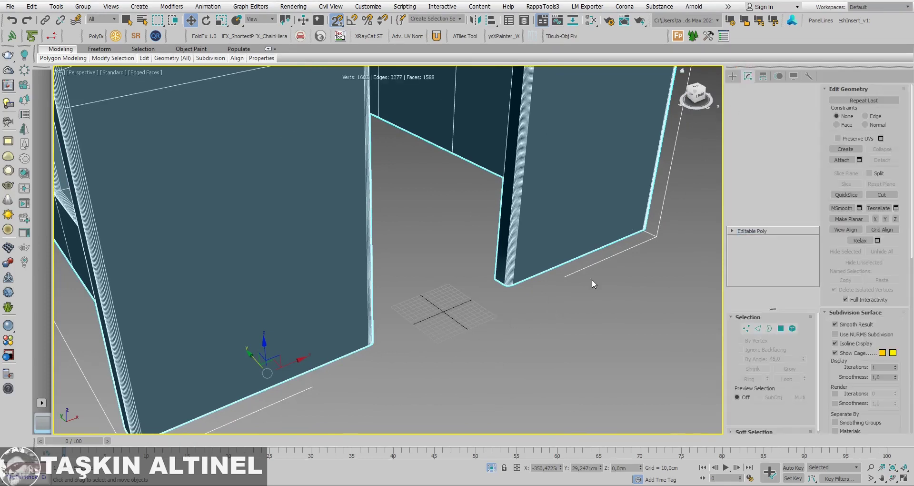
right_click(577, 294)
click(596, 244)
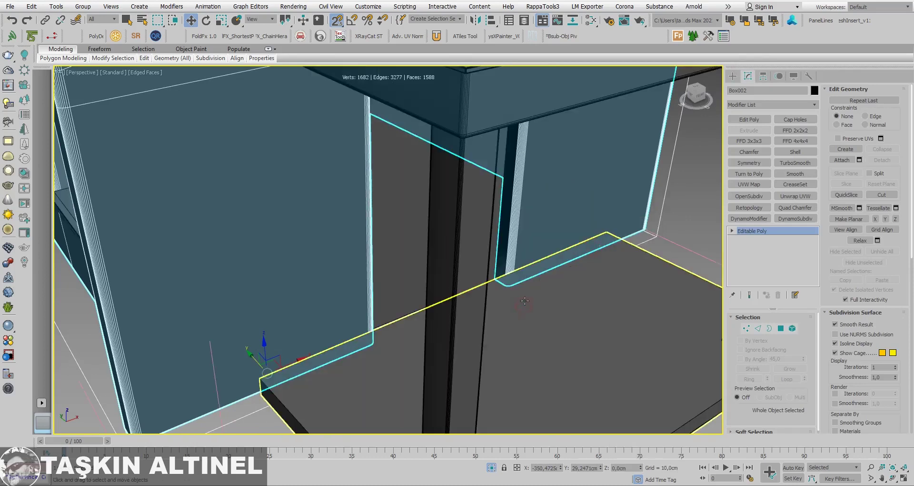
Step: Select only the porch slab Box003 and zoom in on it
ctrl+click(525, 301)
right_click(551, 235)
scroll(582, 188, down, 4)
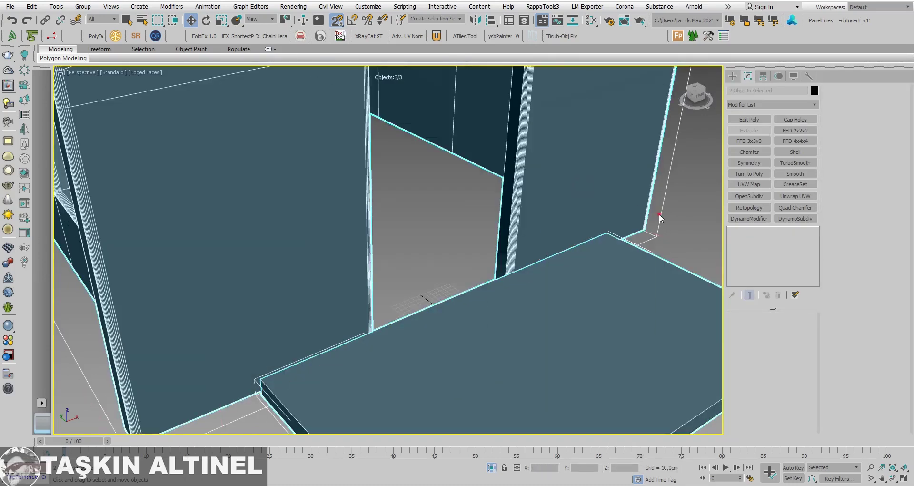
click(660, 214)
click(530, 305)
scroll(507, 302, up, 4)
scroll(508, 302, down, 2)
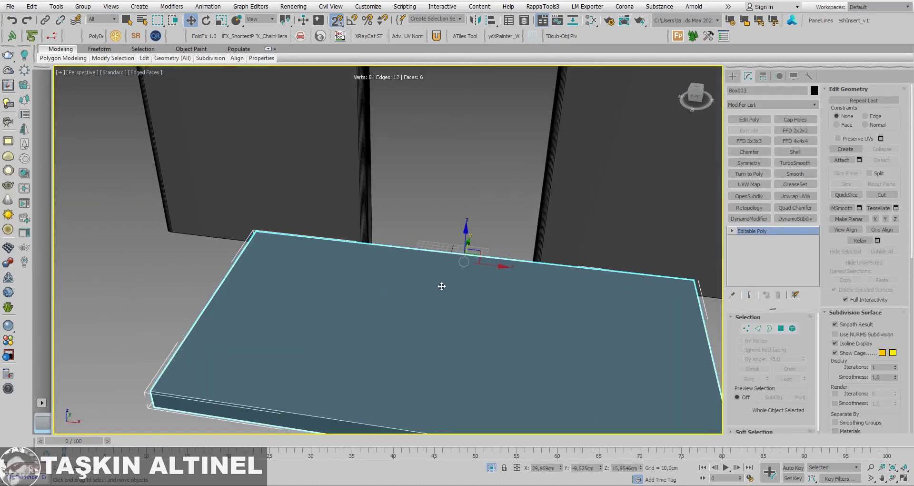
scroll(441, 284, down, 1)
scroll(471, 296, down, 1)
Step: Connect the slab's long edge ring with two new edge loops, pinched apart
click(758, 329)
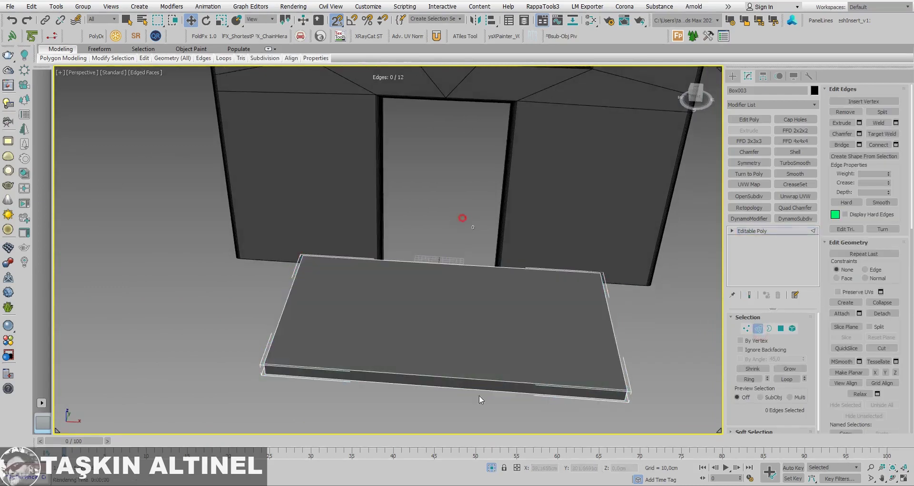
click(479, 390)
key(alt+r)
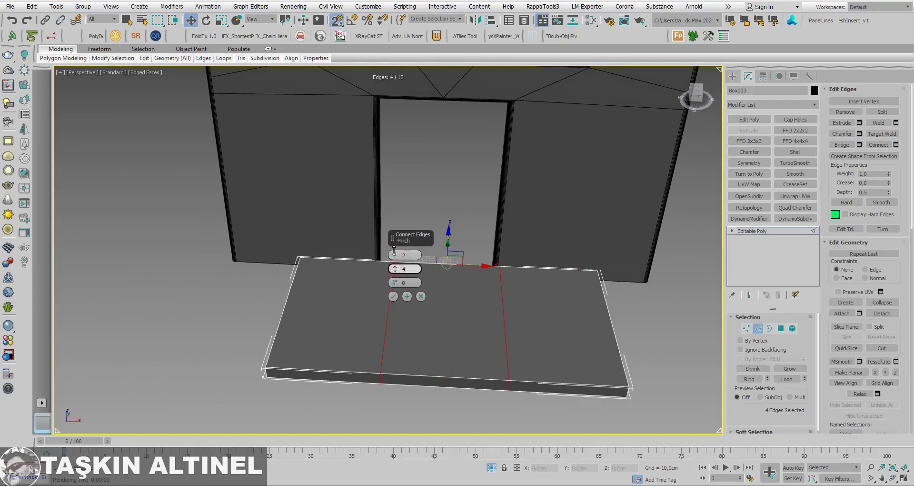
drag(392, 227, 394, 201)
click(393, 296)
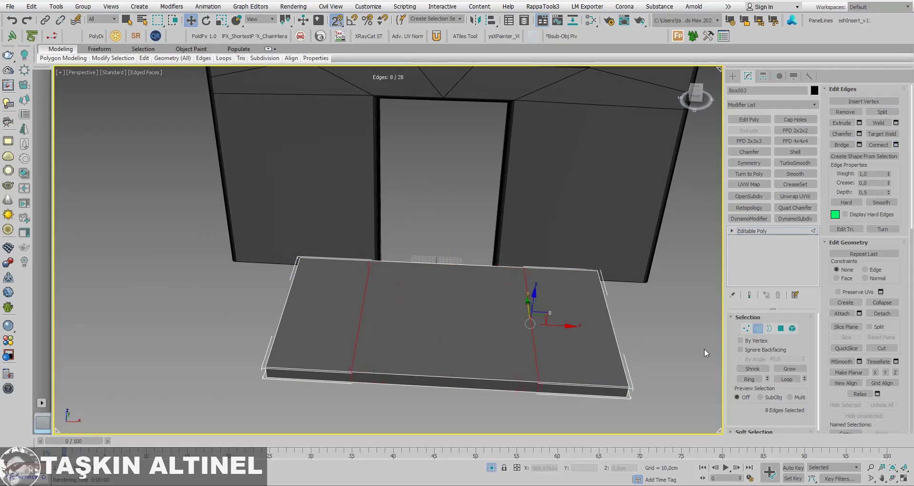
Step: Slide the right edge loop's vertices left along the slab
click(747, 329)
drag(561, 199, 495, 428)
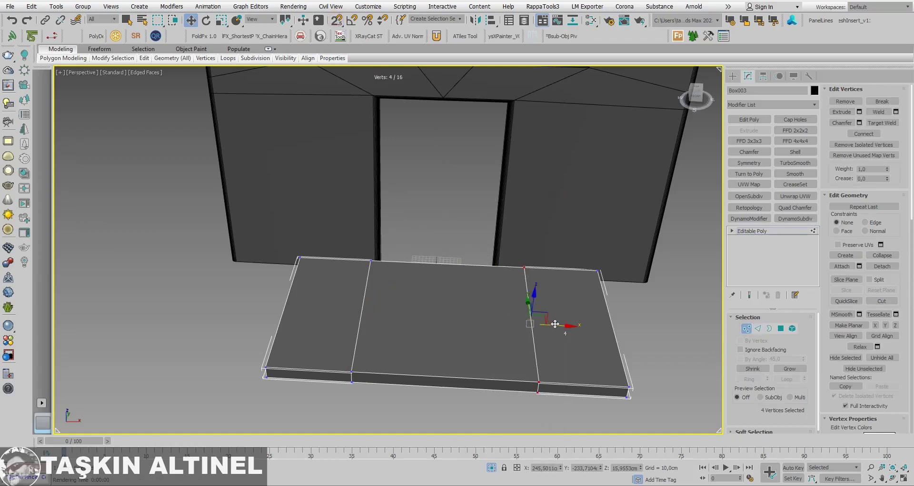
drag(556, 323, 534, 323)
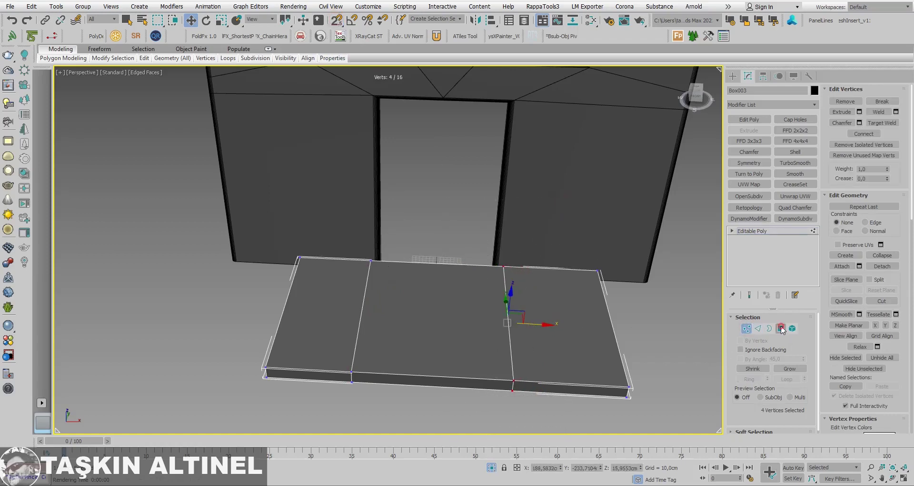
Step: Shift-move the middle back polygon toward the door to extend the strip into the doorway
click(782, 329)
click(421, 298)
drag(645, 313, 236, 395)
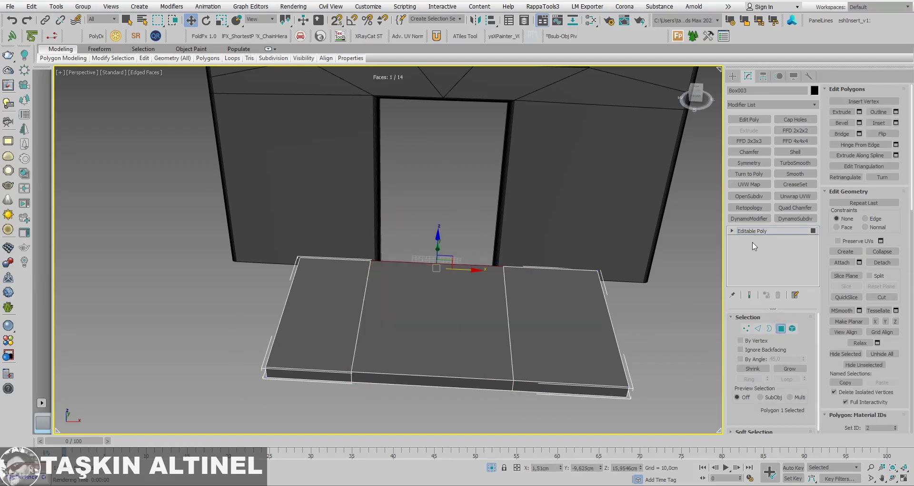
alt+middle_drag(396, 269, 412, 258)
shift+drag(413, 258, 382, 252)
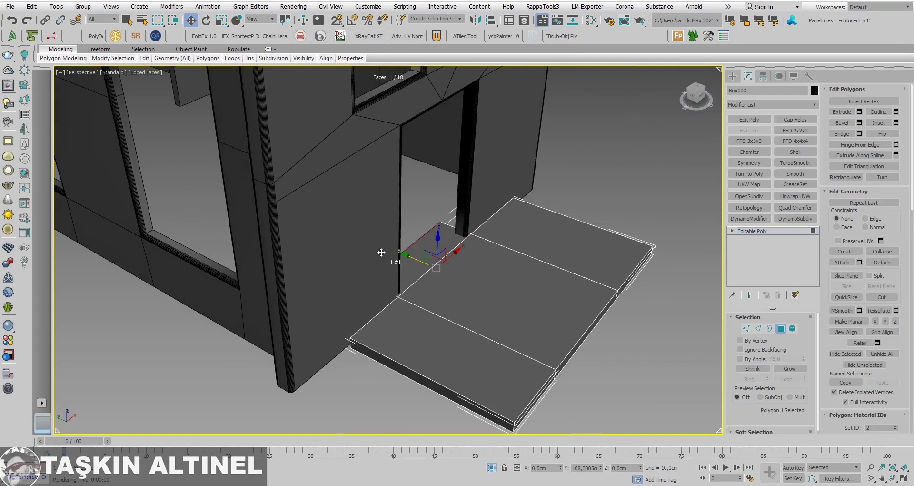
Step: Extrude a new slab strip out into the doorway and stretch it to the door frame
shift+drag(382, 252, 403, 263)
alt+middle_drag(404, 263, 463, 281)
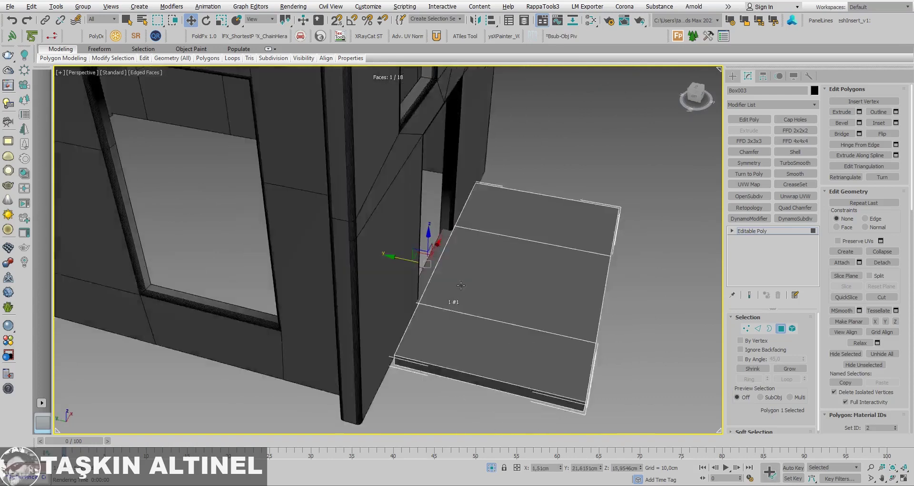
mouse_move(400, 270)
shift+mouse_down()
mouse_move(313, 279)
mouse_move(347, 288)
shift+mouse_up()
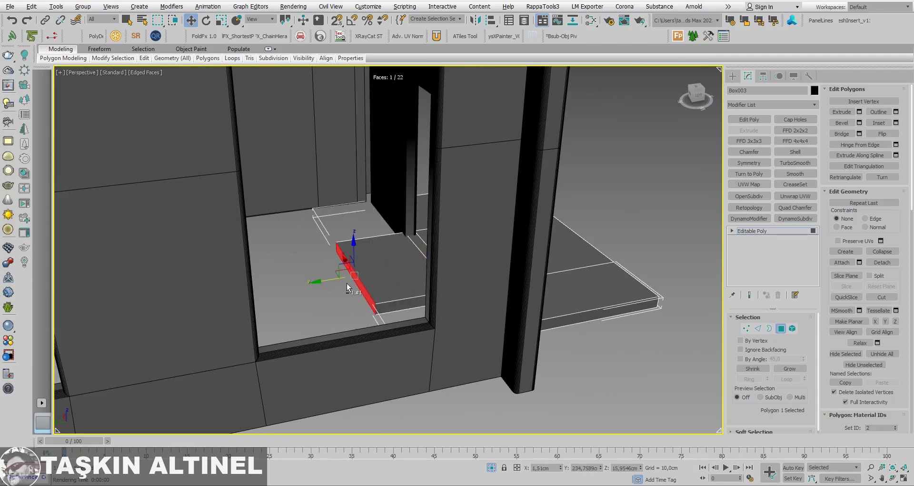
click(390, 301)
mouse_move(390, 300)
alt+middle_down()
mouse_move(505, 298)
mouse_move(394, 310)
alt+middle_up()
shift+drag(381, 306, 495, 308)
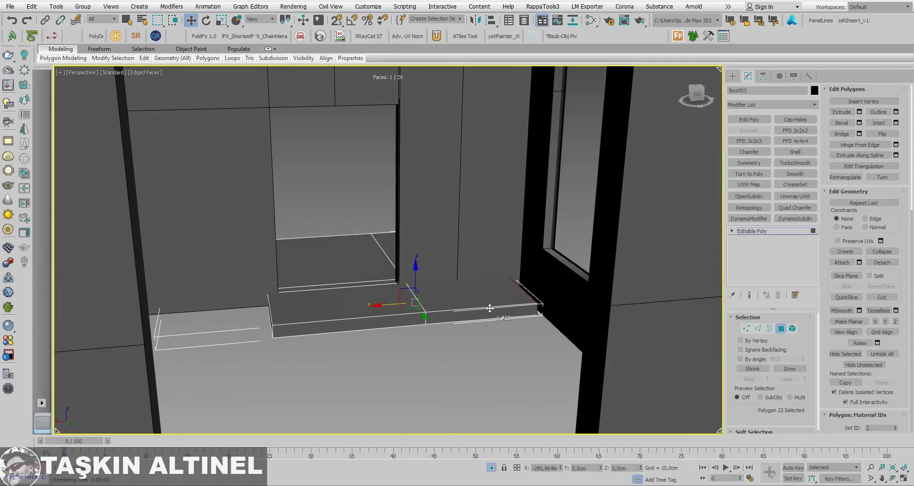
Step: Select polygons 20 and 29 and the neighbouring faces at the wall base
click(271, 317)
alt+middle_drag(239, 317, 242, 317)
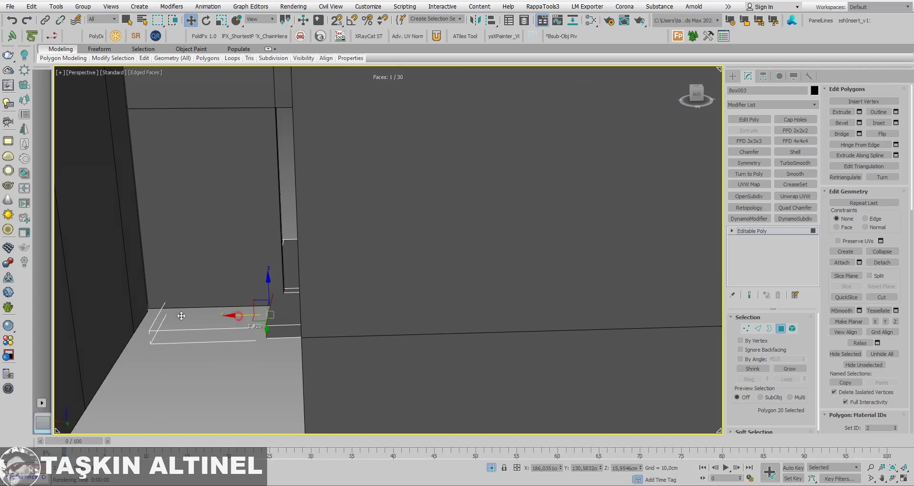
click(158, 330)
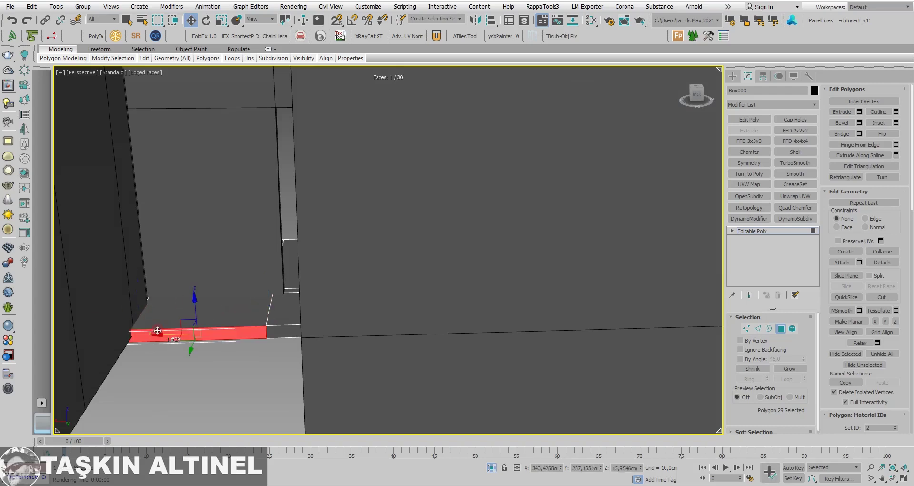
mouse_move(401, 335)
alt+middle_down()
mouse_move(368, 340)
mouse_move(435, 210)
alt+middle_up()
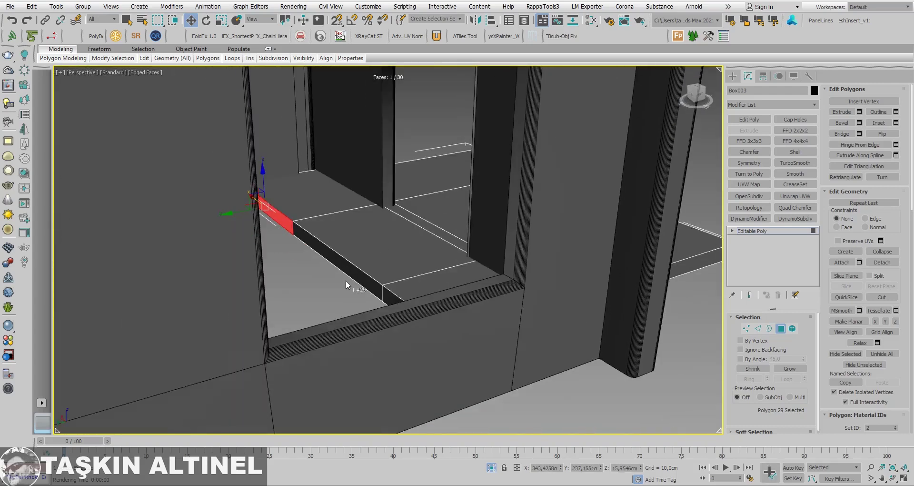
ctrl+click(358, 280)
ctrl+click(393, 295)
Step: Slide new edges across the selected sill faces and return Box003 to object level
mouse_move(393, 295)
alt+middle_down()
mouse_move(369, 303)
mouse_move(478, 299)
mouse_move(463, 303)
mouse_move(499, 308)
alt+middle_up()
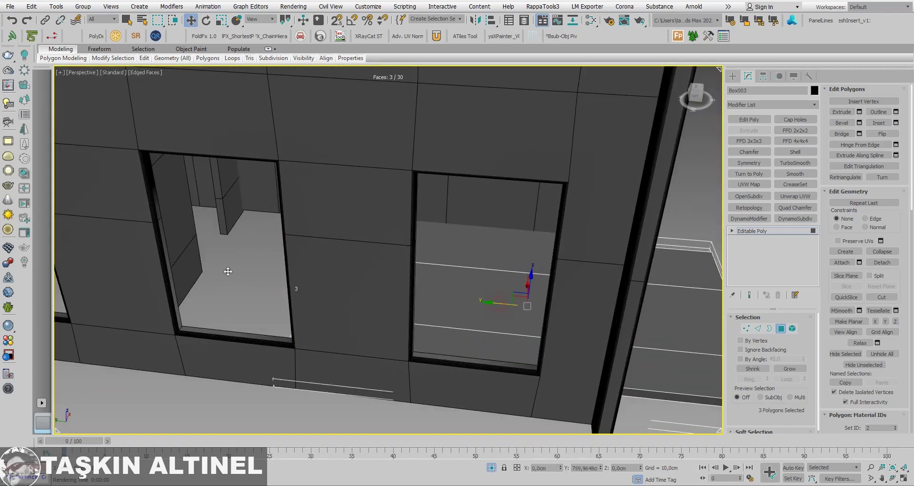
alt+middle_drag(498, 304, 384, 267)
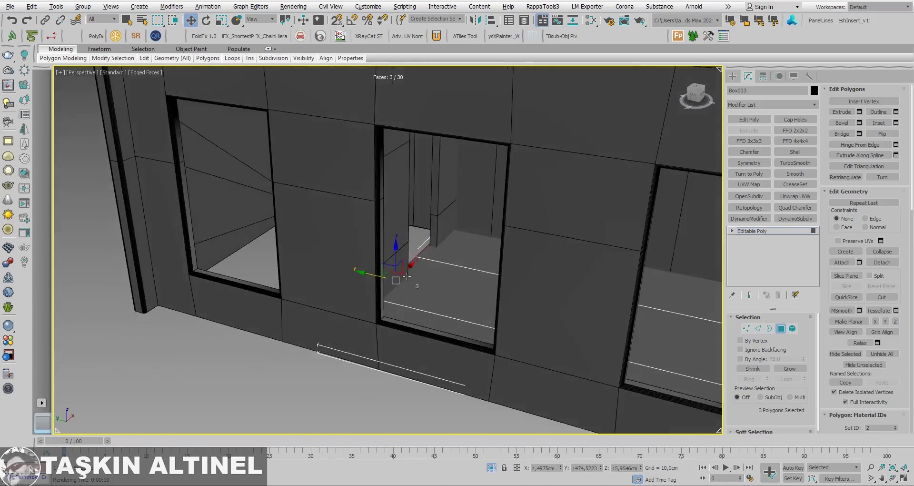
scroll(384, 266, up, 3)
drag(369, 280, 163, 255)
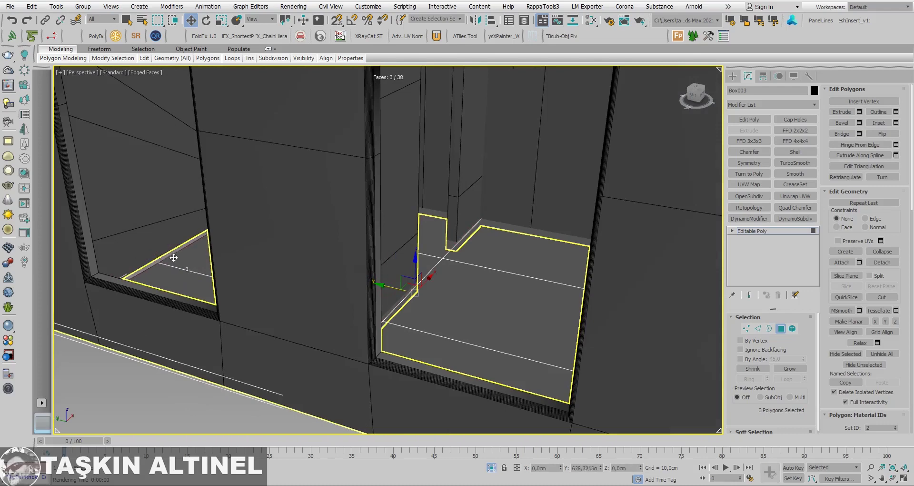
drag(164, 255, 167, 259)
scroll(240, 251, down, 5)
alt+middle_drag(240, 251, 467, 283)
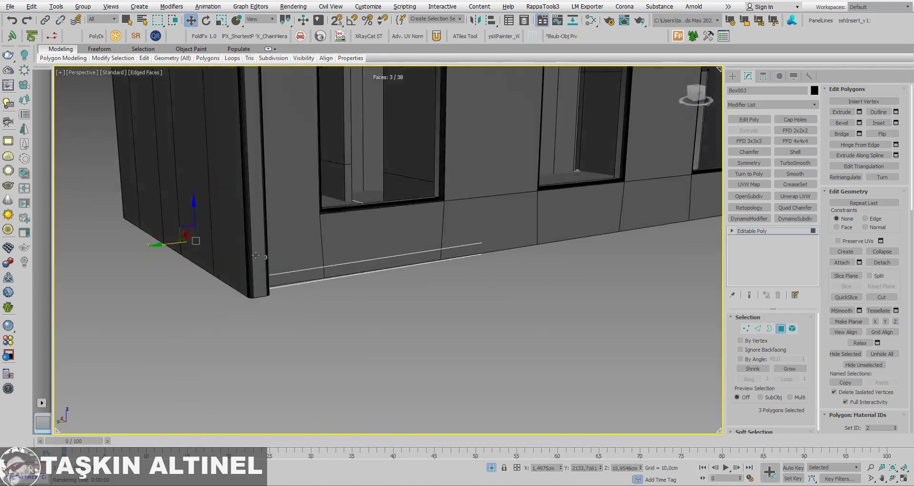
scroll(467, 283, up, 2)
click(733, 76)
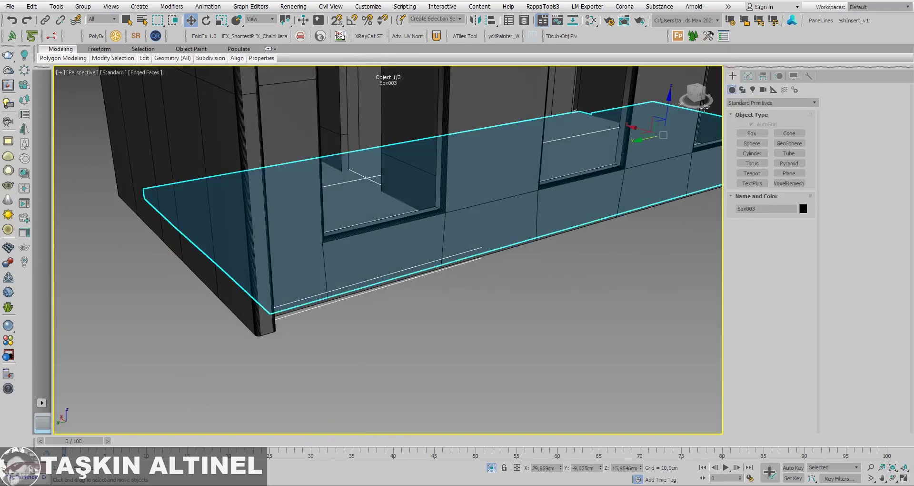
Step: Select the doorway slab Box003 and enter Editable Poly face editing
key(Delete)
alt+middle_drag(543, 272, 480, 270)
scroll(565, 286, down, 4)
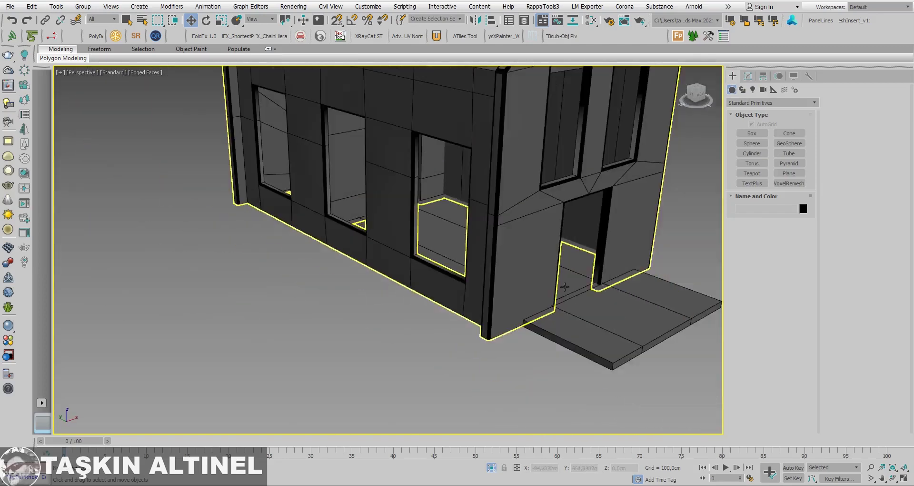
scroll(565, 286, down, 3)
alt+middle_drag(565, 286, 486, 302)
scroll(486, 302, up, 4)
click(485, 302)
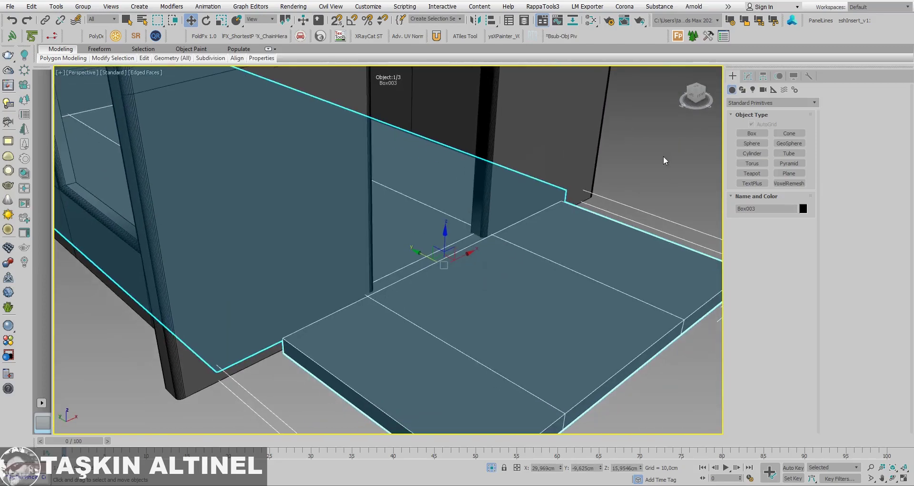
click(749, 76)
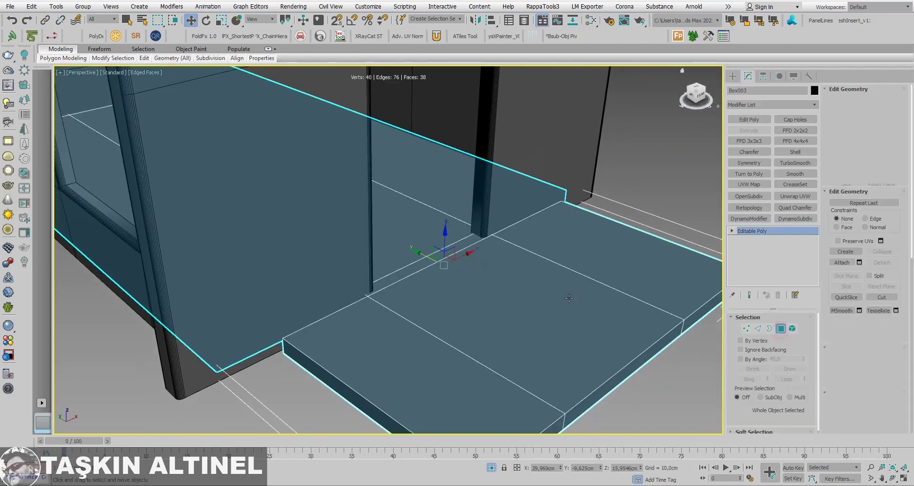
key(4)
Step: Select the ten underside faces of the slab and delete them
click(412, 264)
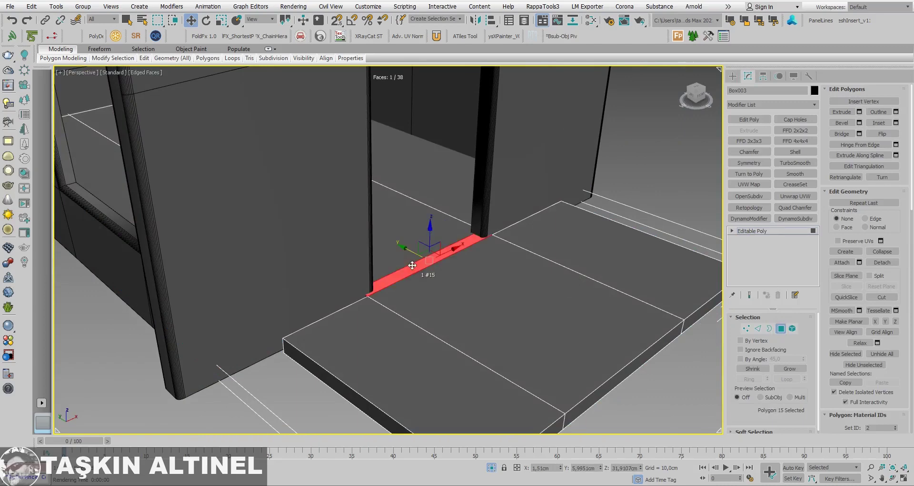
alt+middle_drag(413, 265, 623, 170)
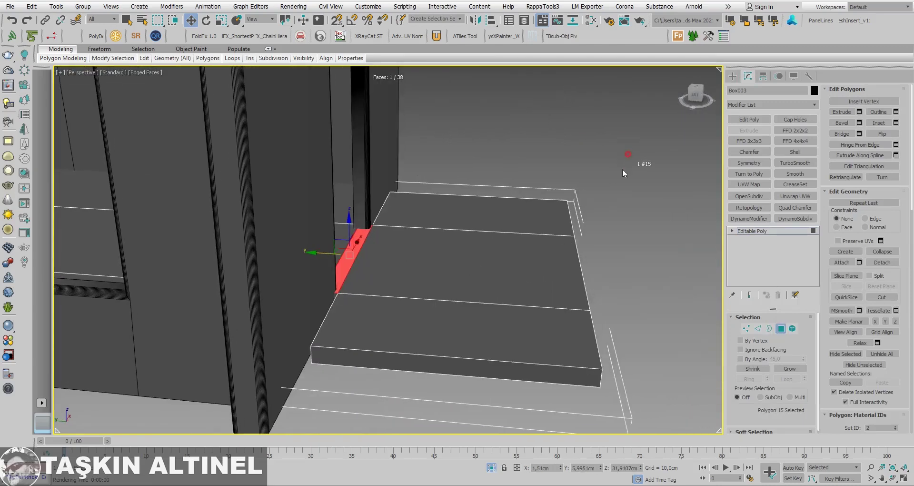
drag(486, 398, 486, 398)
mouse_move(439, 315)
alt+middle_down()
mouse_move(422, 309)
mouse_move(419, 241)
alt+middle_up()
click(418, 224)
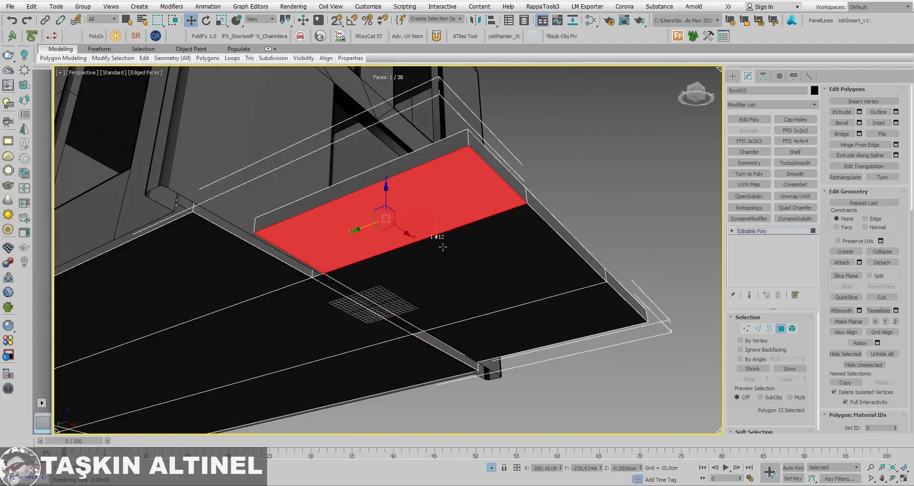
ctrl+click(443, 246)
ctrl+click(529, 319)
ctrl+click(402, 337)
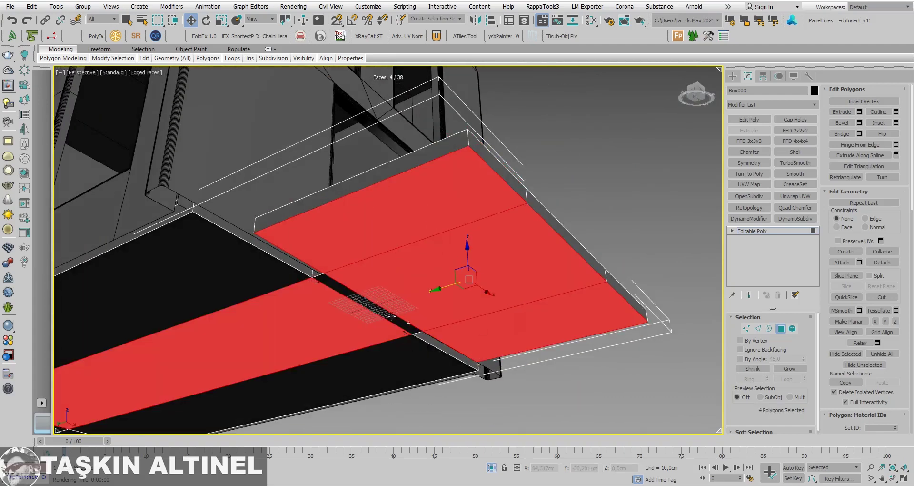
ctrl+click(391, 316)
ctrl+click(235, 255)
ctrl+click(355, 370)
scroll(270, 319, up, 4)
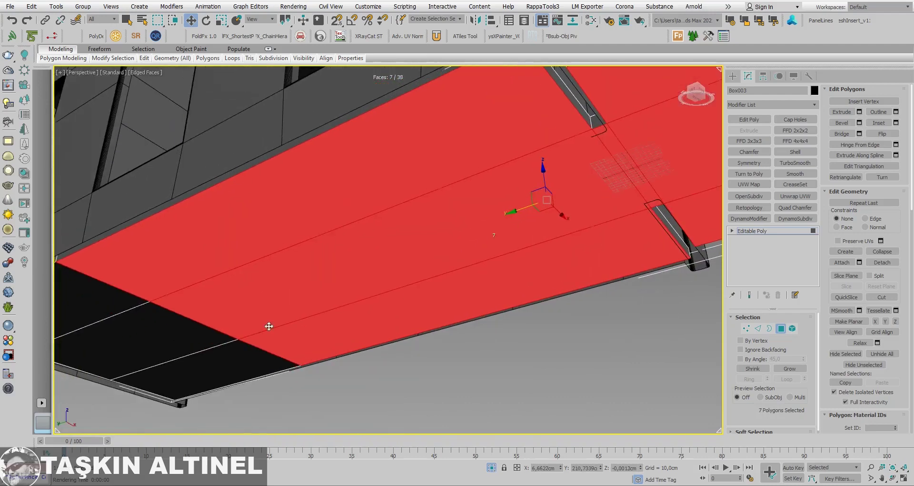
scroll(269, 326, down, 3)
ctrl+click(315, 322)
ctrl+click(274, 285)
ctrl+click(220, 256)
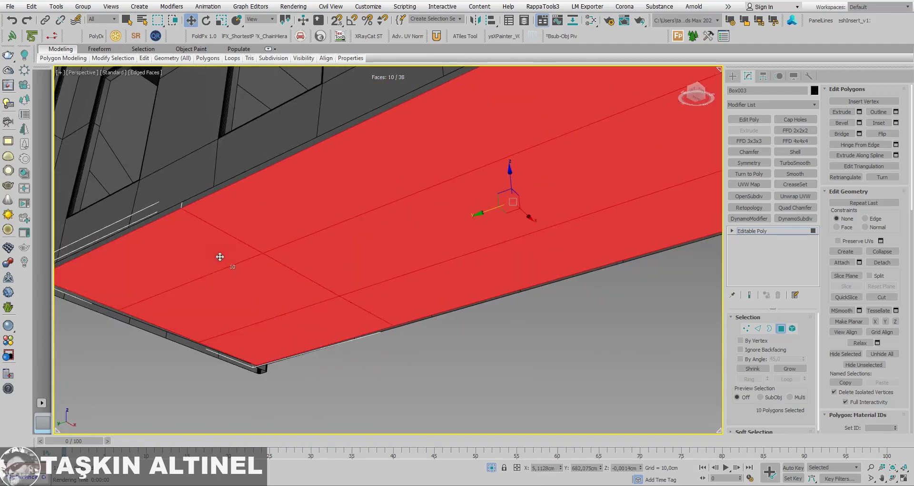
key(Delete)
Step: Hide the house walls with Hide Unselected, leaving only the floor slab
scroll(248, 269, down, 5)
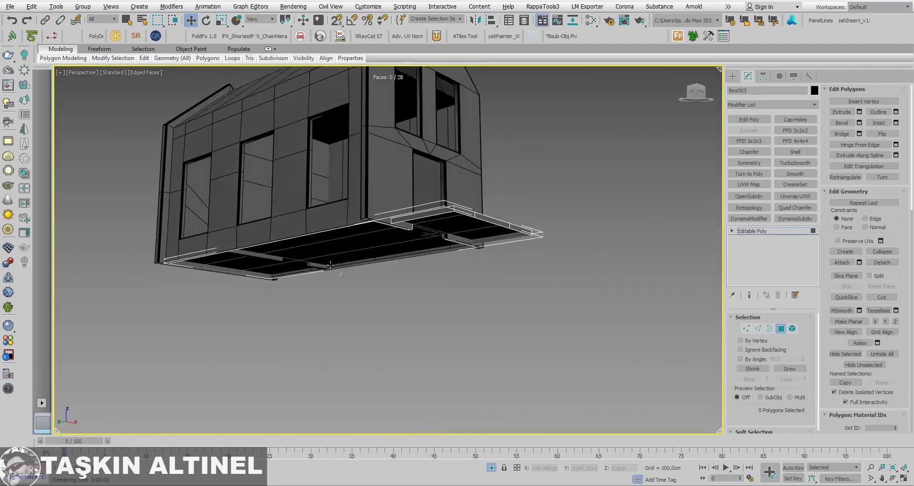
alt+middle_drag(330, 264, 331, 284)
scroll(415, 272, up, 2)
scroll(415, 273, up, 2)
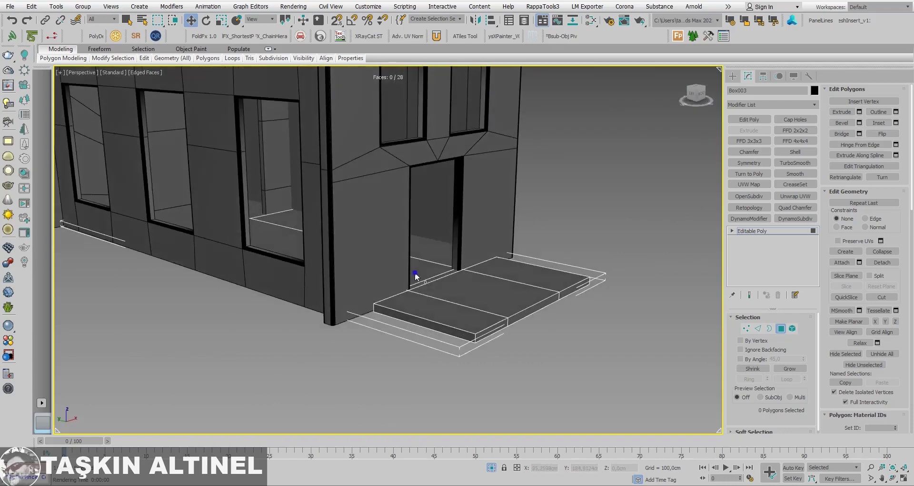
right_click(416, 272)
click(443, 254)
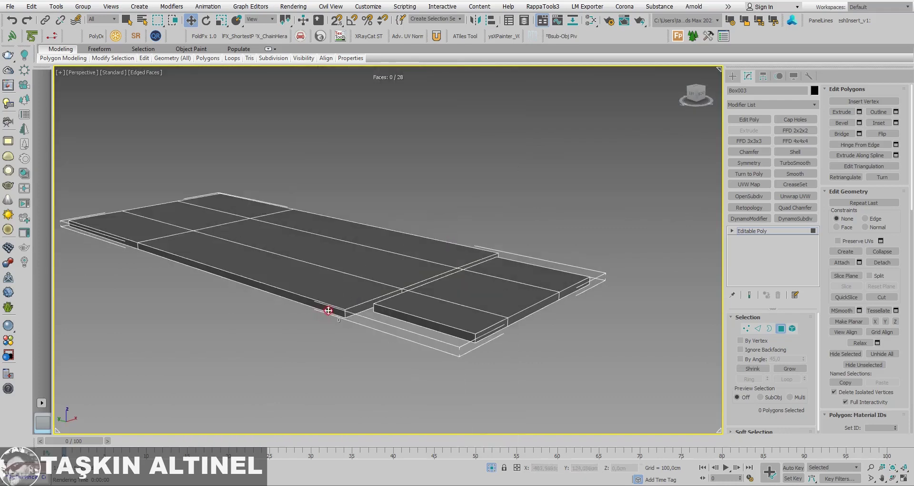
Step: Delete the nine outer side faces of the slab and exit to object level
click(328, 310)
scroll(333, 312, up, 1)
ctrl+click(372, 311)
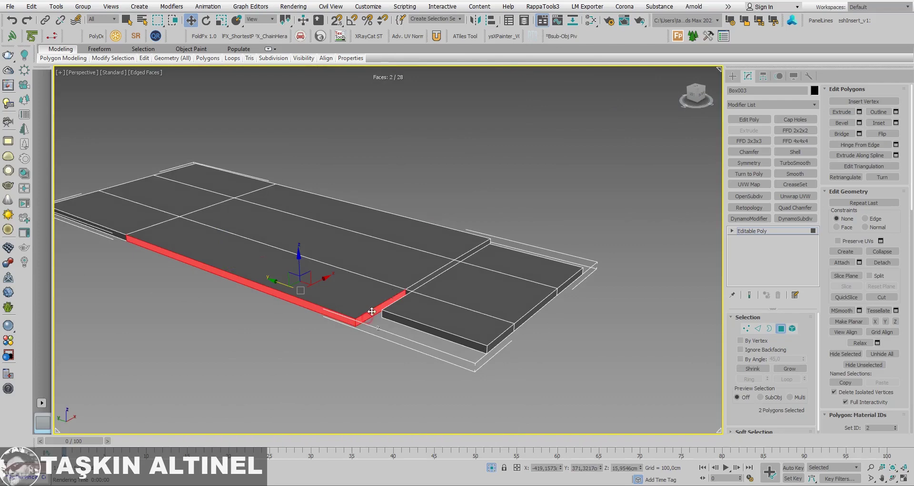
ctrl+click(469, 254)
mouse_move(470, 254)
alt+middle_down()
mouse_move(498, 312)
mouse_move(465, 324)
mouse_move(442, 350)
alt+middle_up()
ctrl+click(498, 312)
ctrl+click(468, 321)
ctrl+click(438, 360)
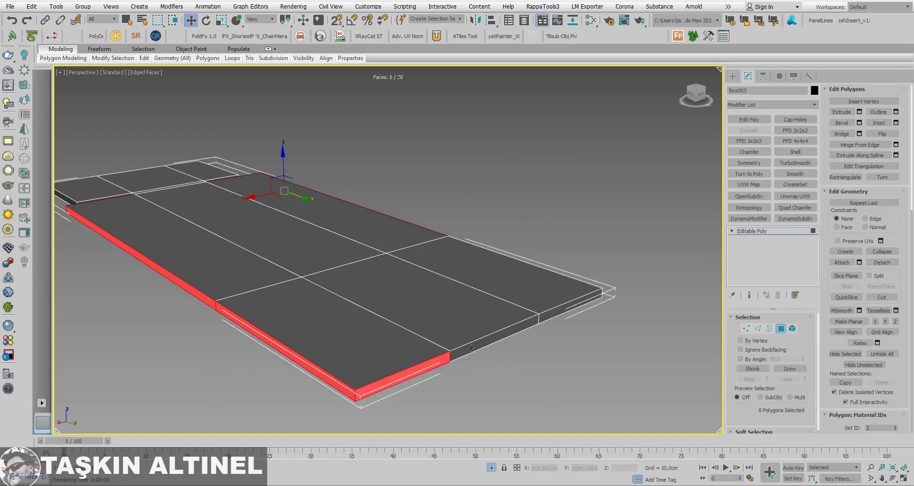
ctrl+click(508, 334)
ctrl+click(551, 316)
alt+middle_drag(550, 317, 441, 322)
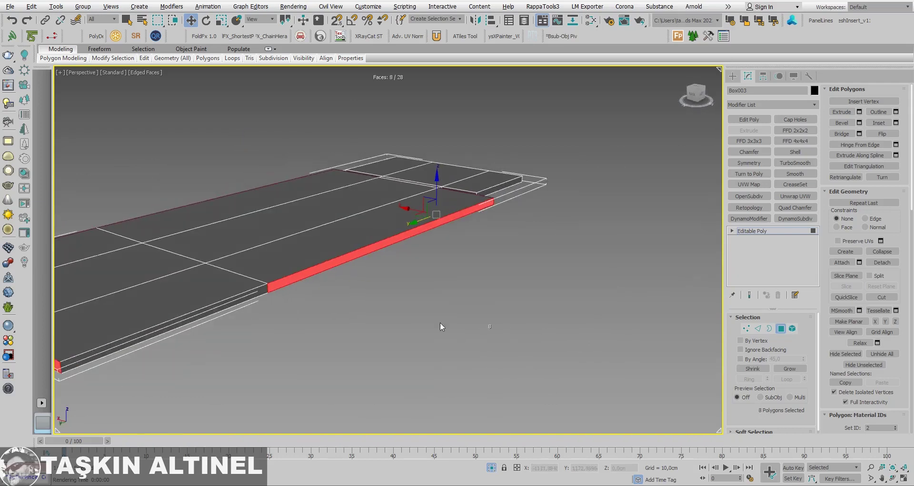
ctrl+click(227, 307)
key(Delete)
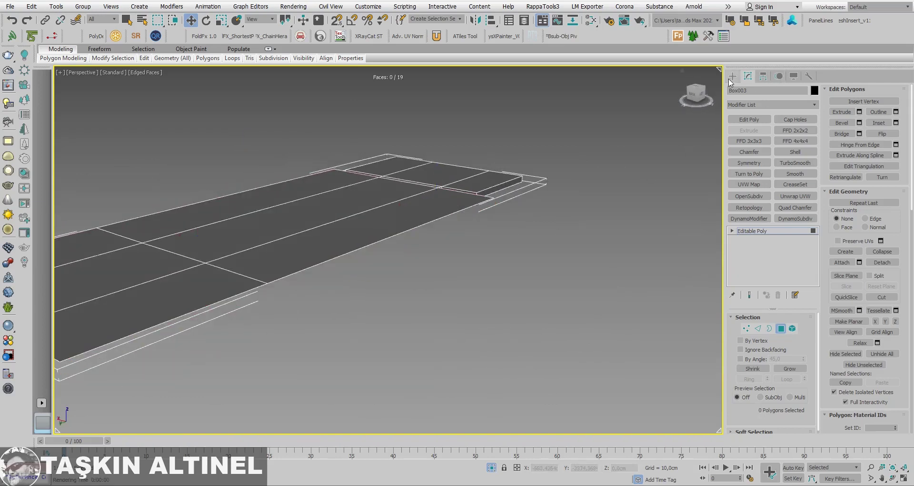
click(732, 76)
Step: Unhide the building geometry and select the porch slab for editing
mouse_move(545, 292)
alt+middle_down()
mouse_move(465, 282)
mouse_move(474, 210)
mouse_move(503, 229)
mouse_move(470, 249)
mouse_move(476, 259)
alt+middle_up()
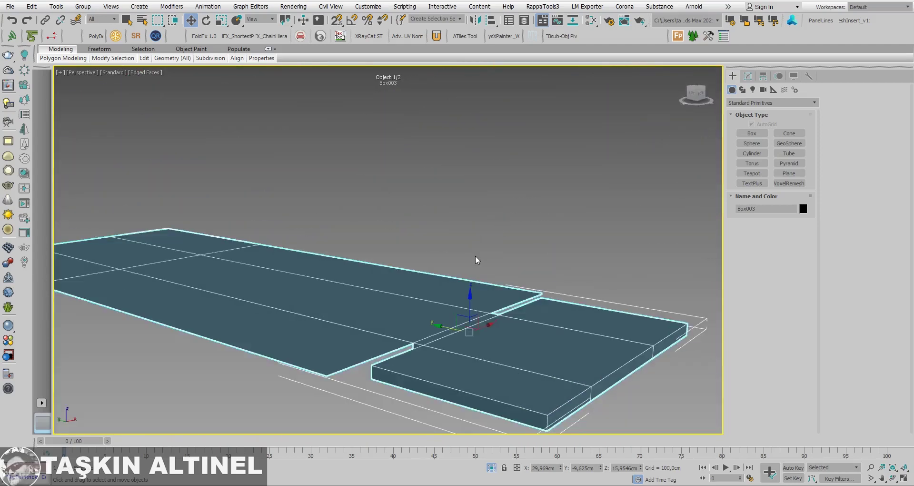
right_click(475, 257)
click(492, 208)
mouse_move(492, 209)
alt+middle_down()
mouse_move(580, 347)
mouse_move(530, 251)
alt+middle_up()
scroll(529, 251, down, 3)
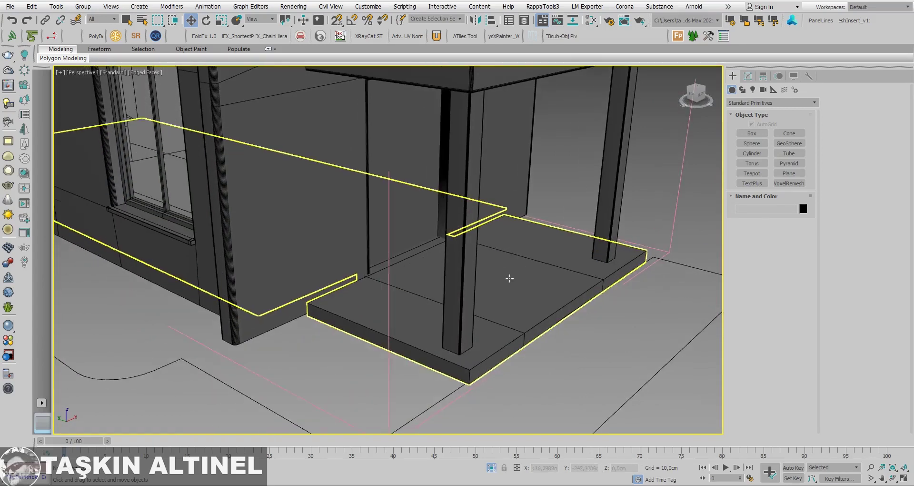
click(530, 279)
scroll(530, 280, up, 3)
click(748, 75)
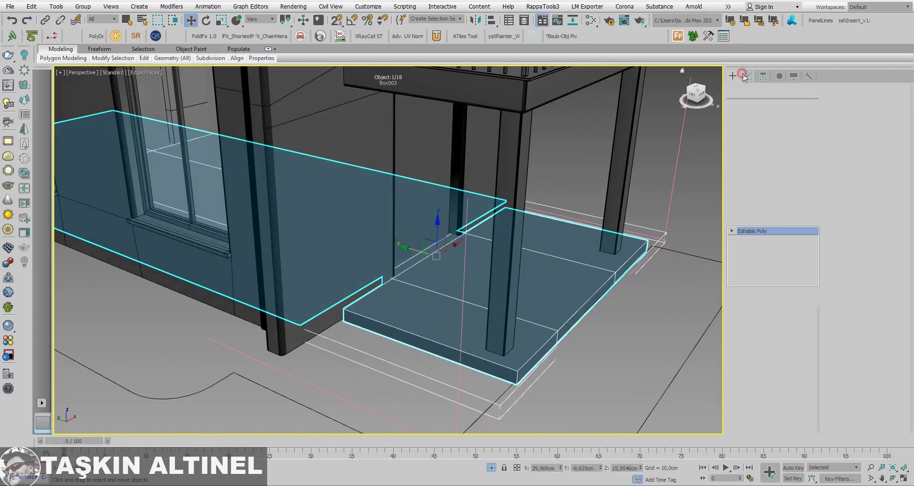
Step: Connect the step's parallel edges with a single new edge loop (1 segment)
mouse_move(477, 282)
alt+middle_down()
mouse_move(464, 272)
mouse_move(492, 321)
alt+middle_up()
scroll(475, 281, up, 2)
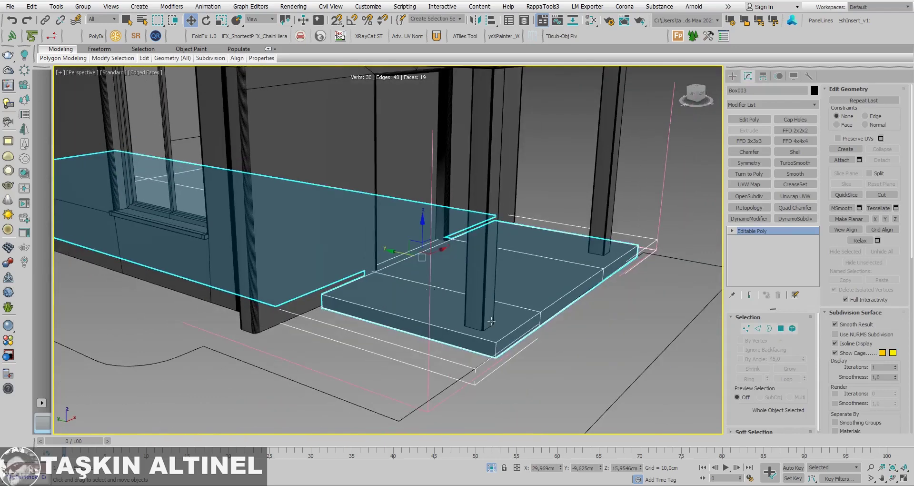
click(758, 328)
double_click(478, 338)
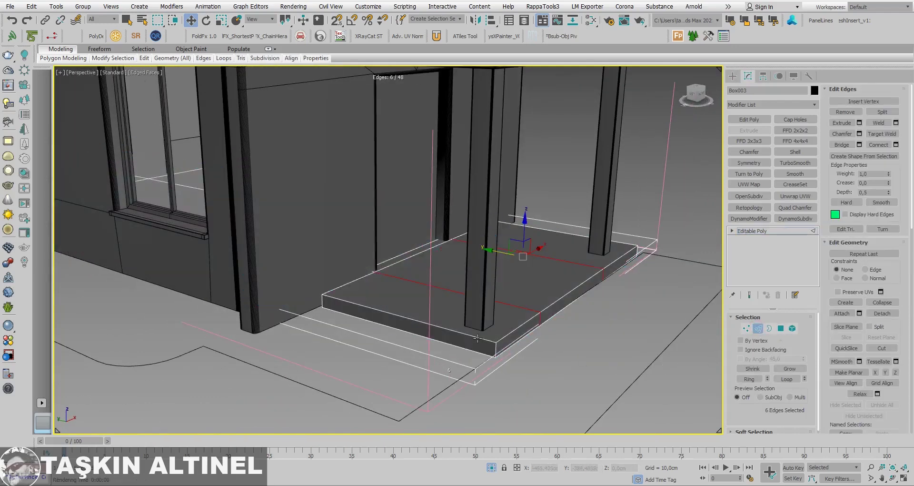
key(z)
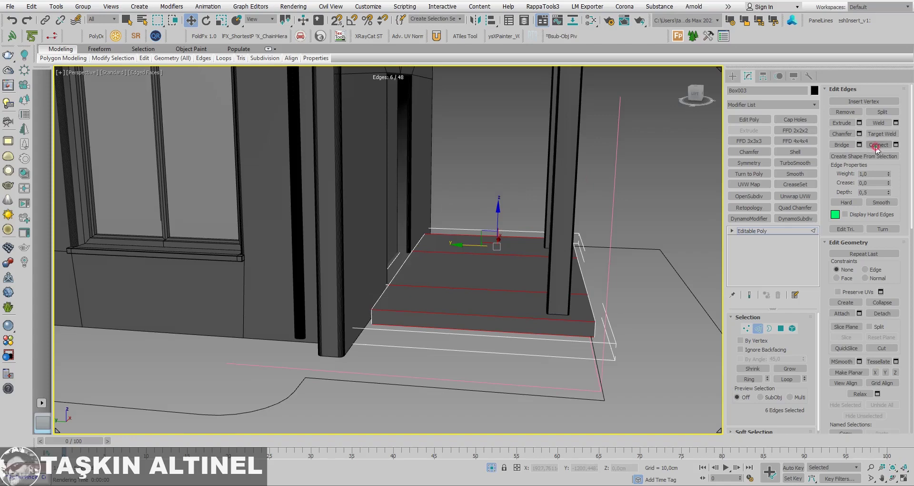
click(879, 144)
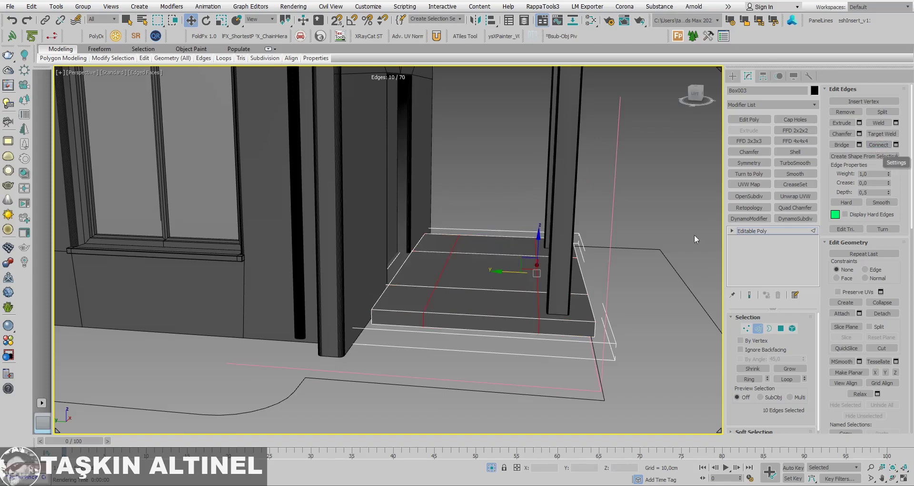
mouse_move(694, 235)
middle_down()
mouse_move(560, 283)
mouse_move(582, 247)
middle_up()
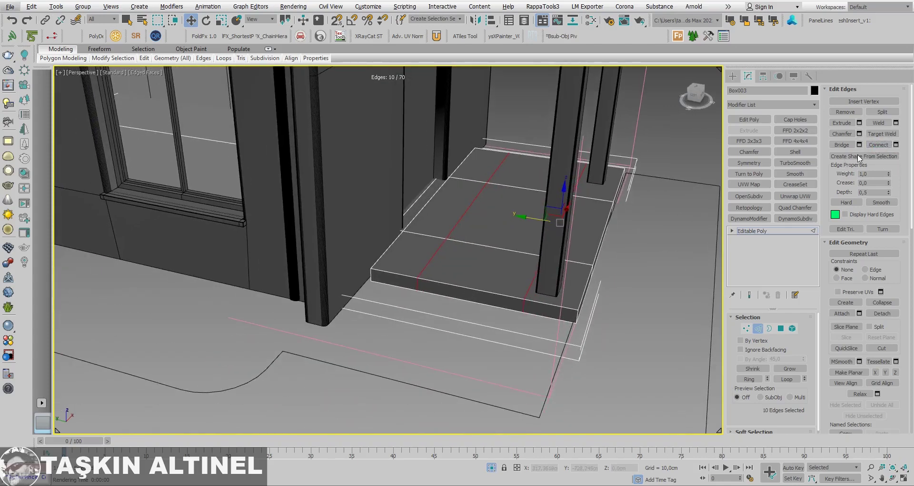
click(897, 145)
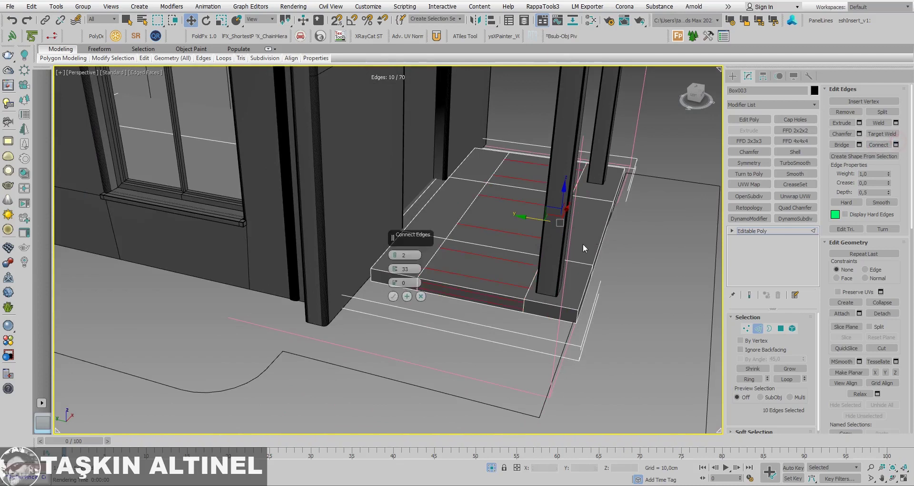
click(421, 296)
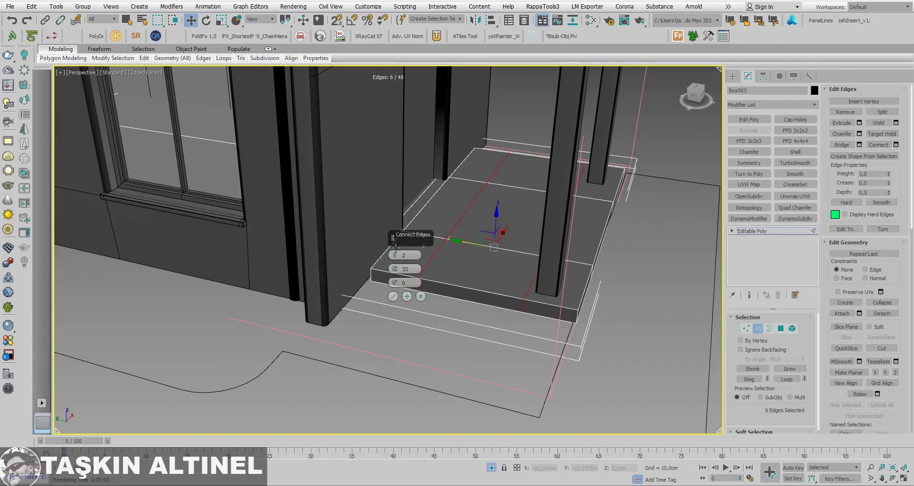
click(393, 296)
Step: Move the new edge loop along Y and select two of the step's edges
drag(482, 213, 529, 230)
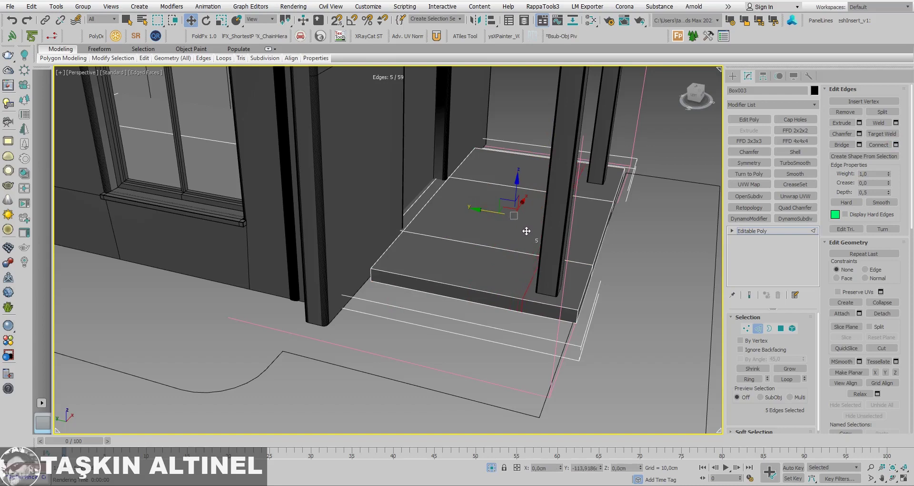
drag(526, 231, 572, 238)
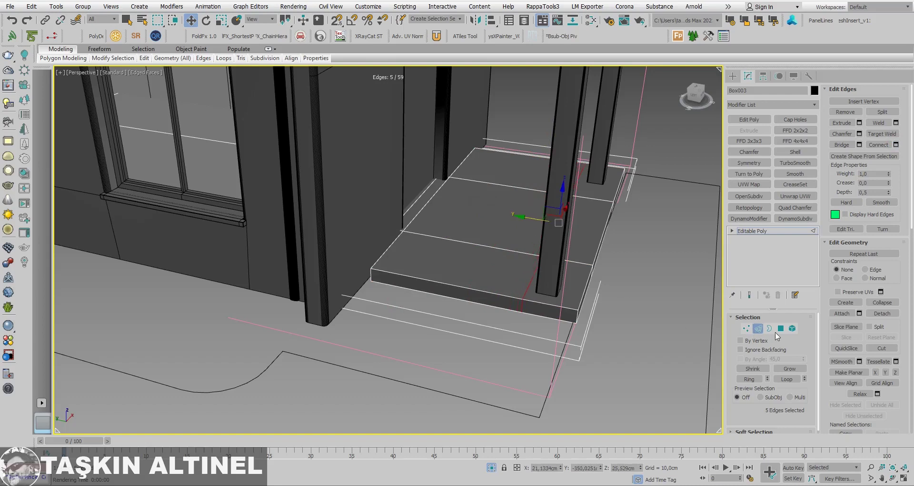
click(524, 304)
ctrl+click(370, 276)
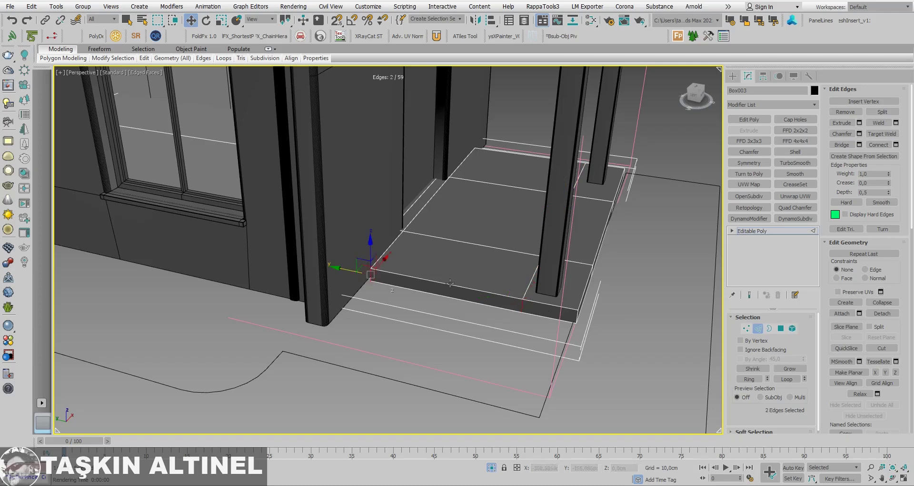
Step: In Top view at Vertex level, isolate the step object on its own
key(t)
key(z)
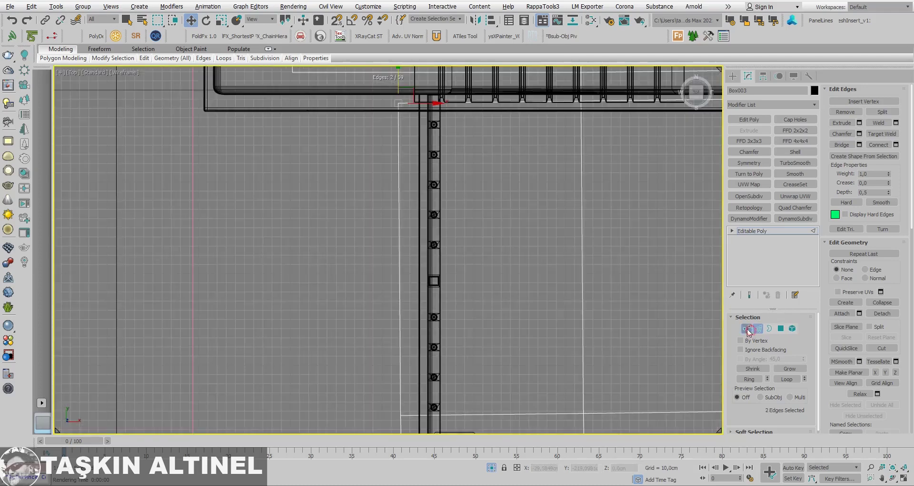
click(747, 328)
scroll(541, 259, down, 5)
scroll(447, 248, up, 3)
scroll(552, 324, up, 2)
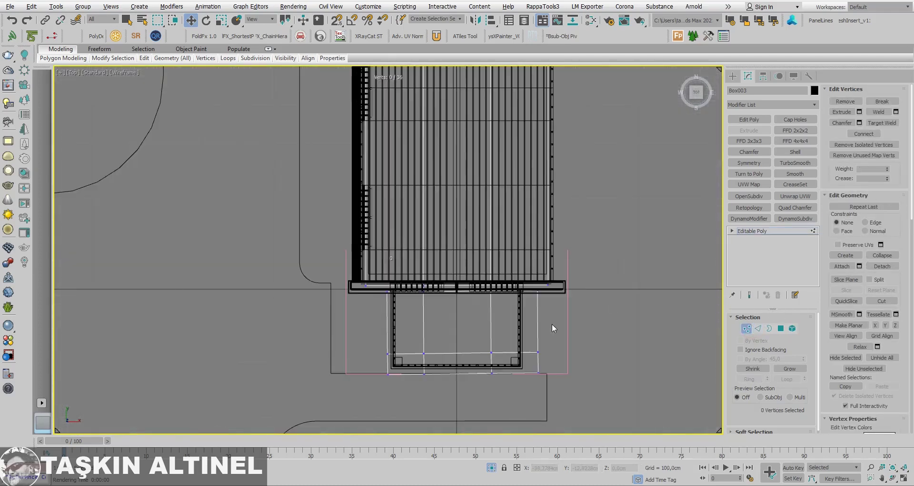
scroll(552, 324, up, 2)
right_click(507, 301)
click(580, 283)
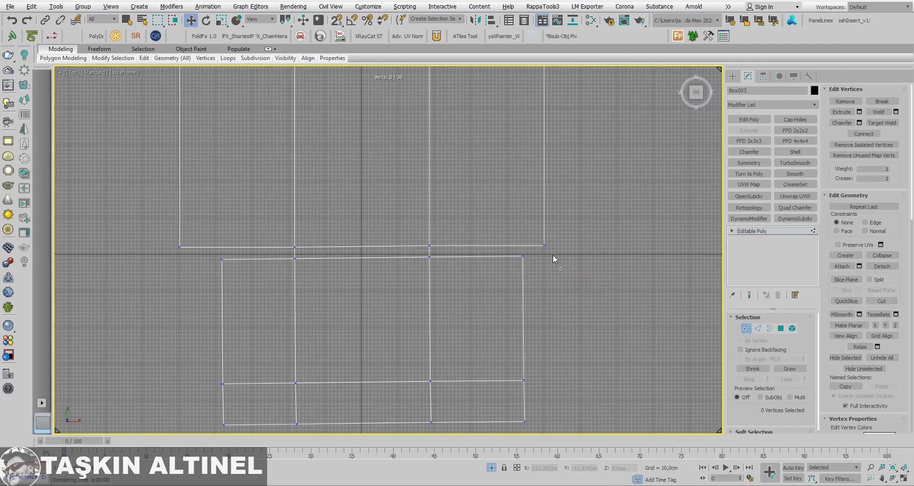
Step: Move the step's back row of vertices up toward the adjoining slab edge
drag(553, 255, 209, 265)
scroll(342, 231, up, 2)
drag(373, 237, 387, 227)
middle_drag(387, 227, 388, 236)
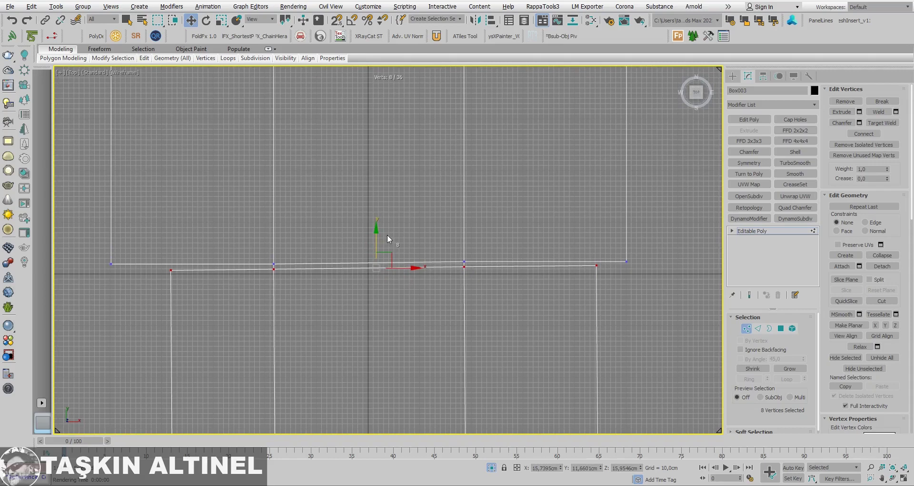
key(ctrl+alt+c)
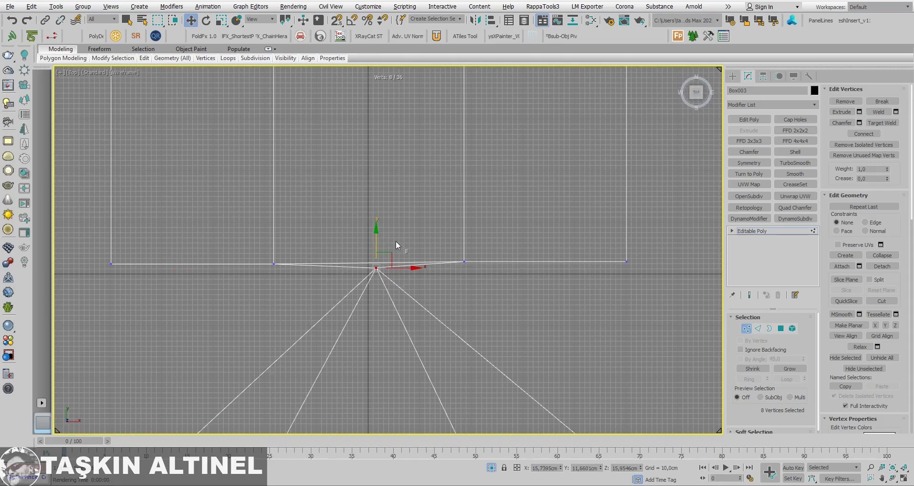
key(ctrl+z)
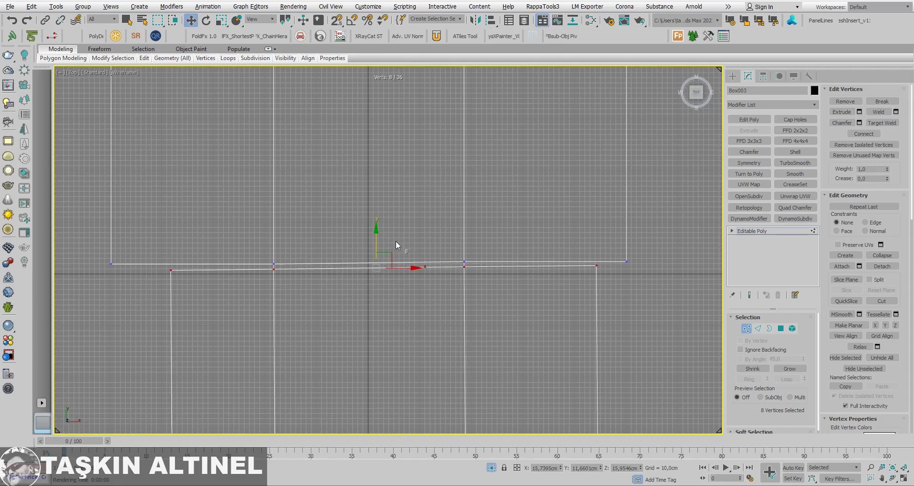
middle_drag(431, 247, 438, 241)
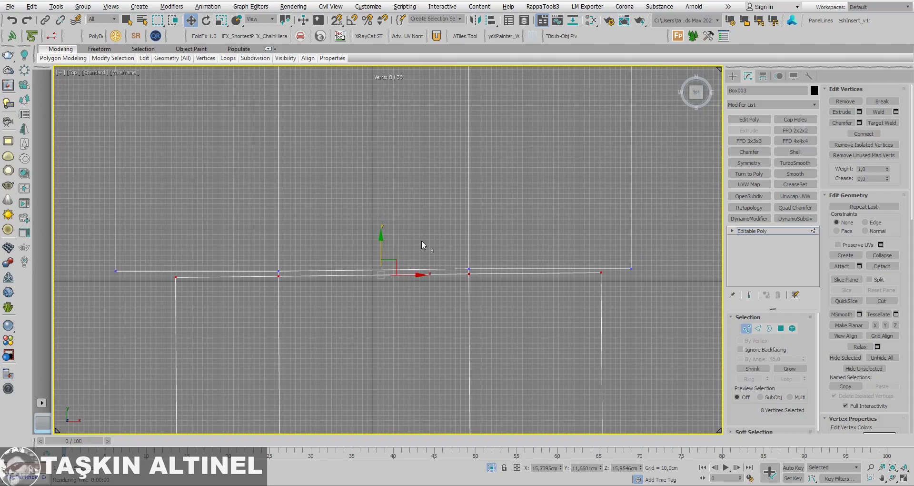
Step: Select the ten seam vertices in maximized Top view and flatten them with Make Planar Y
key(alt+w)
key(alt+w)
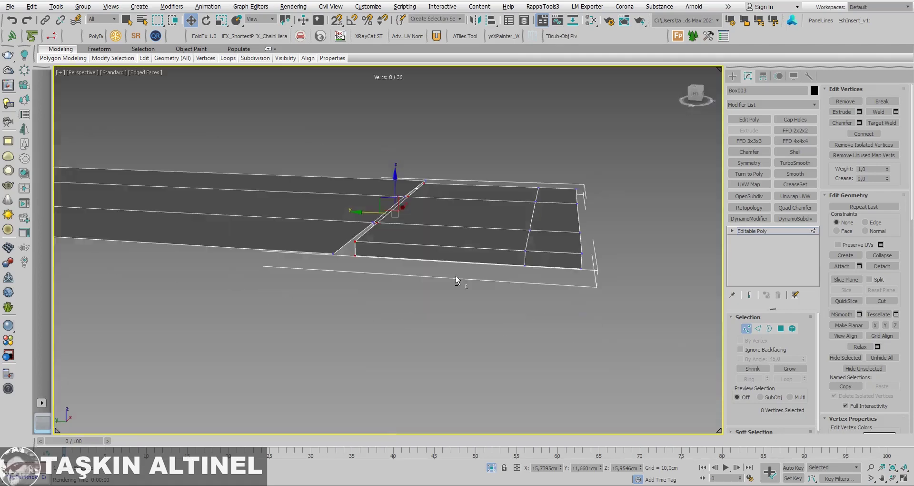
mouse_move(456, 275)
alt+middle_down()
mouse_move(484, 250)
mouse_move(411, 191)
alt+middle_up()
scroll(413, 174, up, 2)
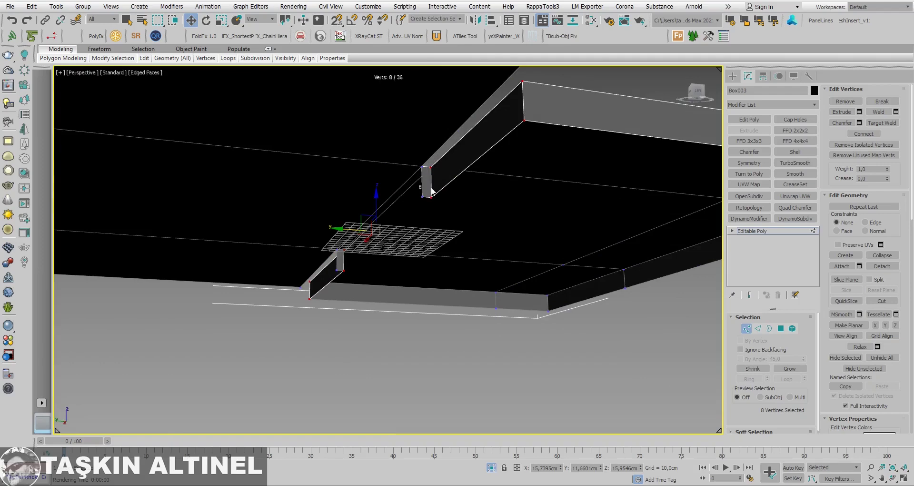
mouse_move(432, 191)
alt+middle_down()
mouse_move(441, 201)
mouse_move(410, 237)
mouse_move(364, 258)
alt+middle_up()
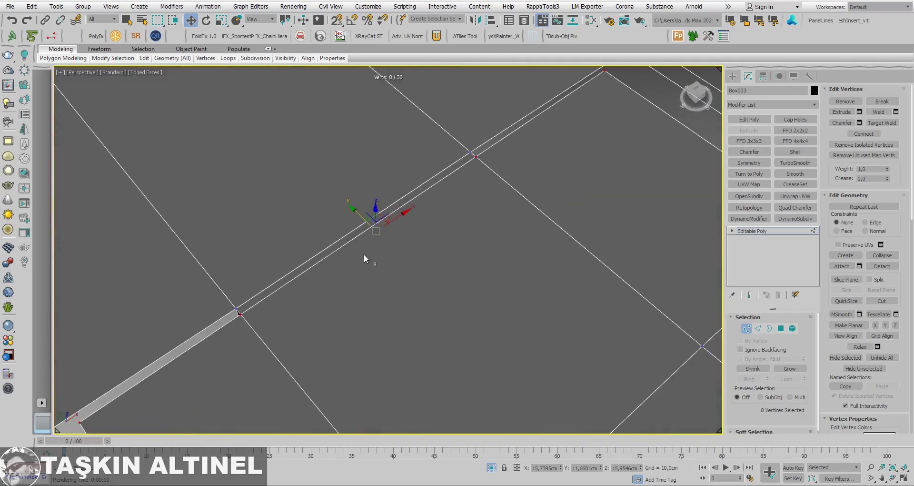
key(alt+w)
right_click(352, 228)
key(alt+w)
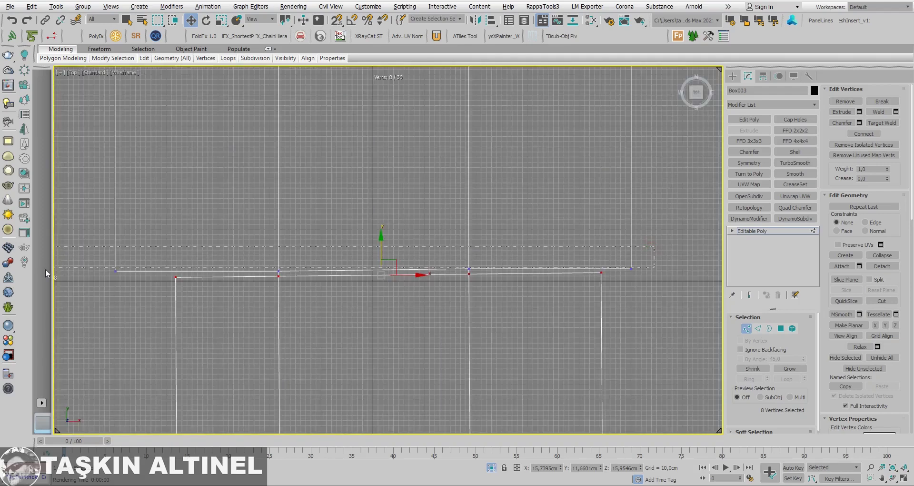
drag(50, 274, 600, 291)
click(884, 325)
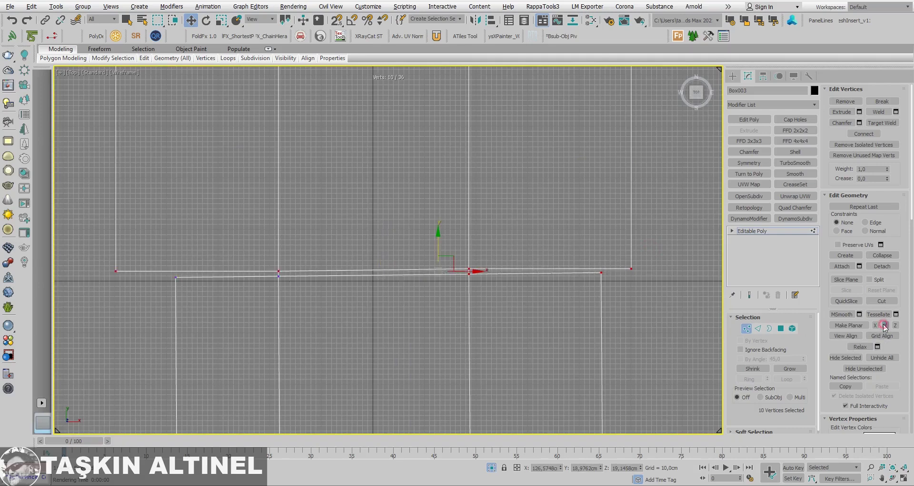
Step: Inspect the aligned vertices up close in the maximized perspective view
key(alt+w)
right_click(419, 341)
key(alt+w)
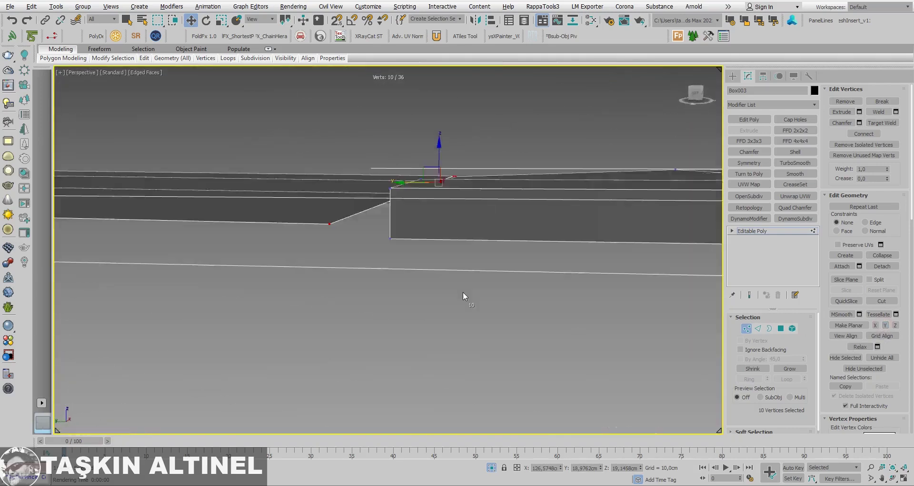
key(z)
mouse_move(461, 292)
alt+middle_down()
mouse_move(453, 286)
mouse_move(459, 291)
mouse_move(418, 317)
mouse_move(523, 343)
mouse_move(492, 267)
mouse_move(441, 316)
mouse_move(414, 305)
alt+middle_up()
scroll(452, 303, up, 4)
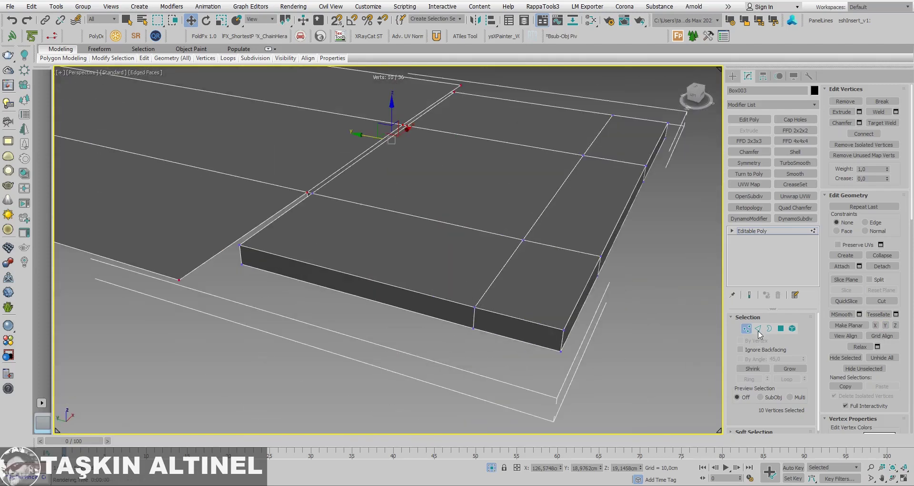
Step: Connect the front face's two vertical end edges, then select the resulting thin strip polygon
click(758, 328)
click(241, 255)
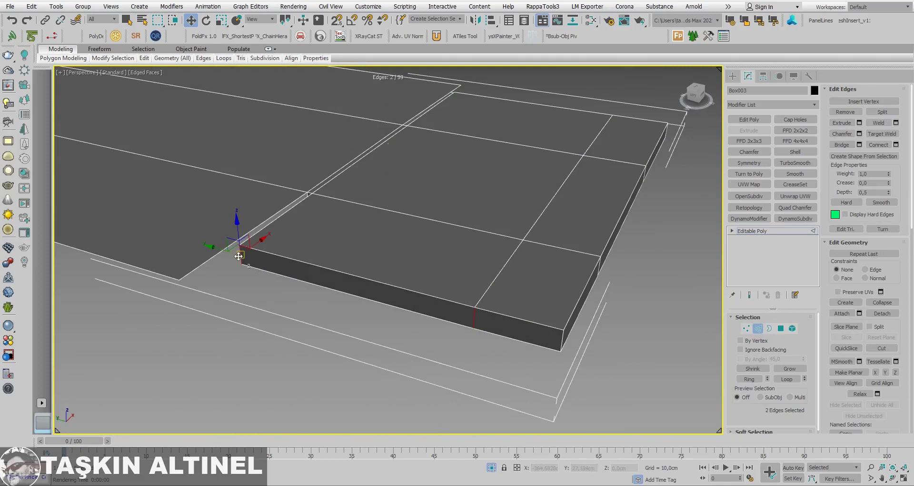
ctrl+click(475, 317)
alt+middle_drag(498, 304, 473, 284)
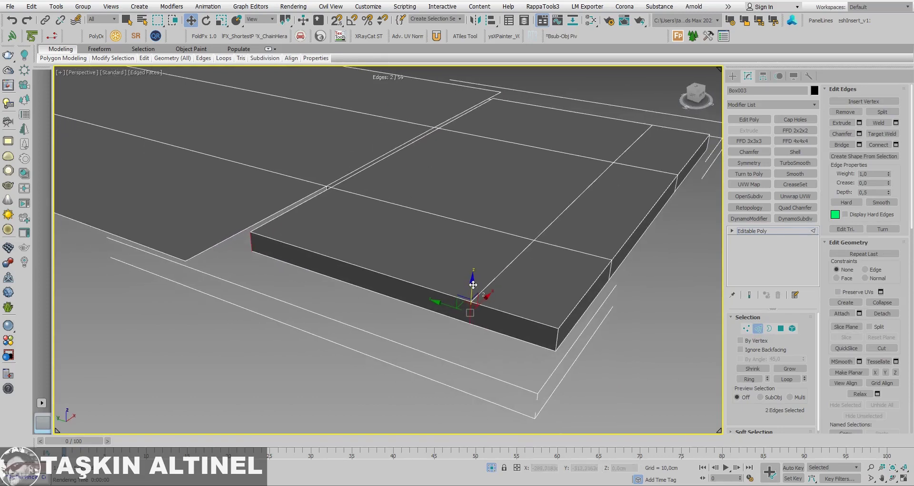
key(shift+q)
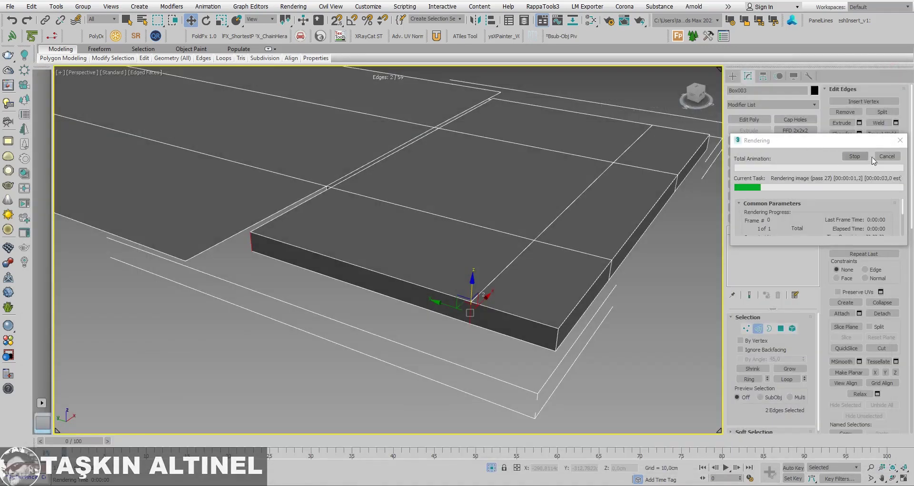
click(879, 157)
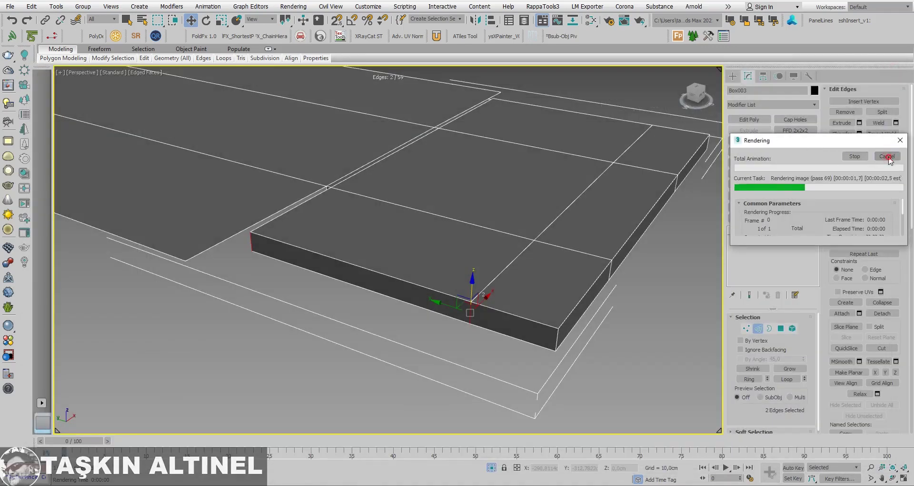
click(879, 145)
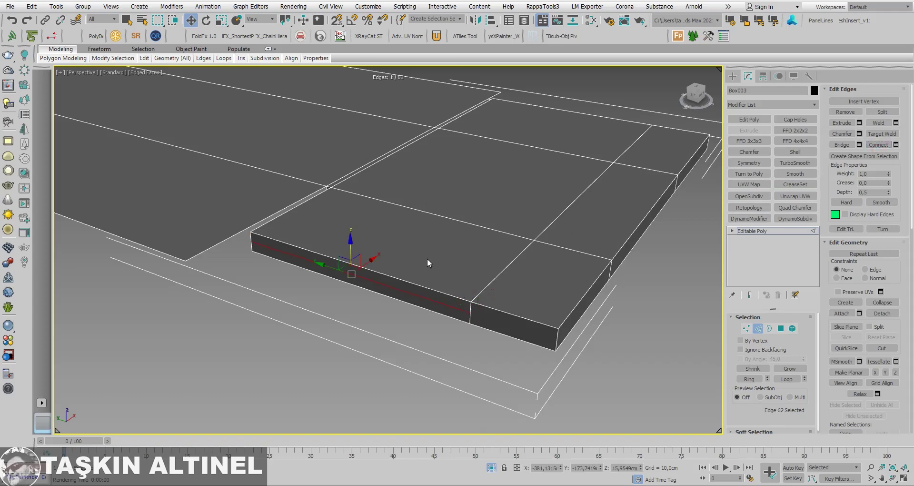
mouse_move(427, 258)
alt+middle_down()
mouse_move(402, 265)
mouse_move(381, 306)
mouse_move(476, 230)
alt+middle_up()
key(4)
click(378, 327)
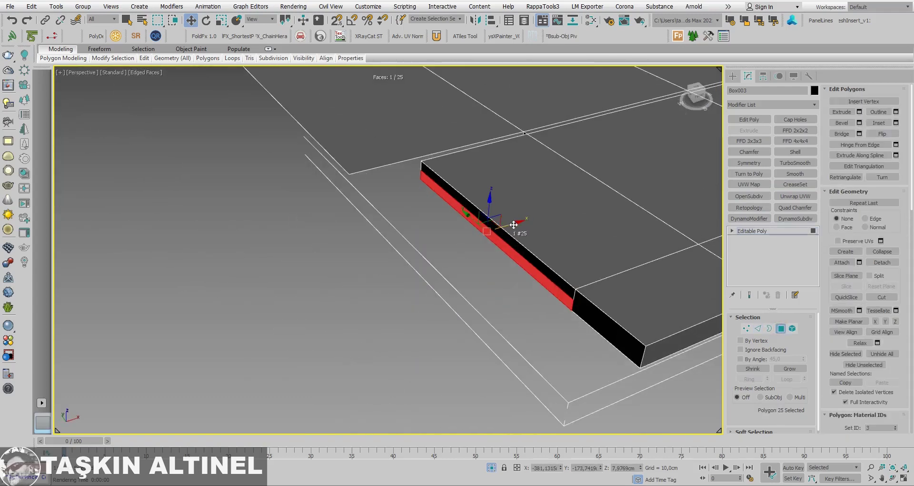
Step: Extrude the slab's front strip outward and shift the step's end face along X
shift+drag(514, 225, 446, 256)
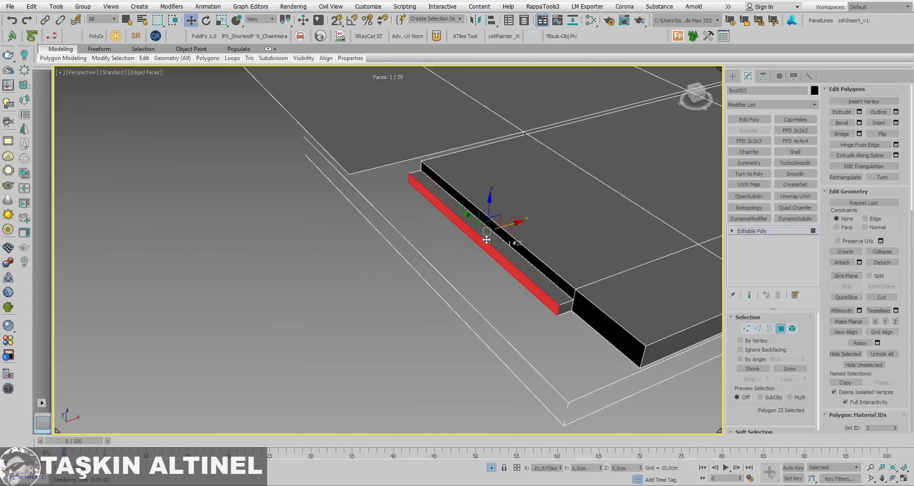
right_click(445, 258)
mouse_move(445, 258)
alt+middle_down()
mouse_move(461, 243)
mouse_move(418, 262)
alt+middle_up()
drag(419, 261, 383, 271)
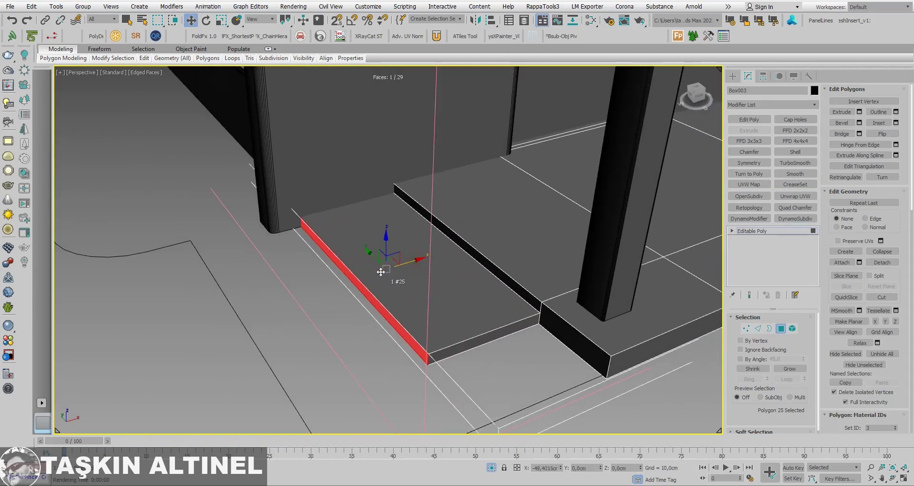
mouse_move(383, 271)
alt+middle_down()
mouse_move(491, 280)
mouse_move(483, 285)
mouse_move(610, 202)
alt+middle_up()
scroll(483, 285, up, 2)
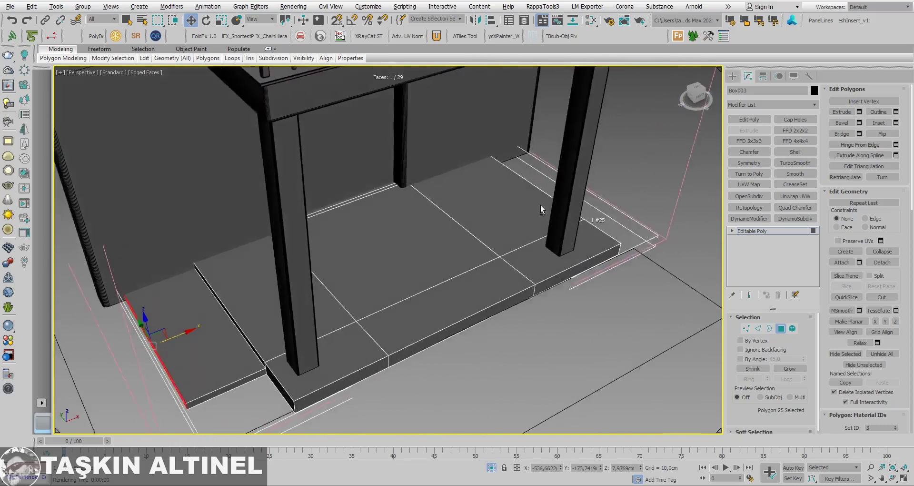
mouse_move(541, 204)
alt+middle_down()
mouse_move(394, 191)
mouse_move(370, 254)
alt+middle_up()
scroll(370, 255, up, 2)
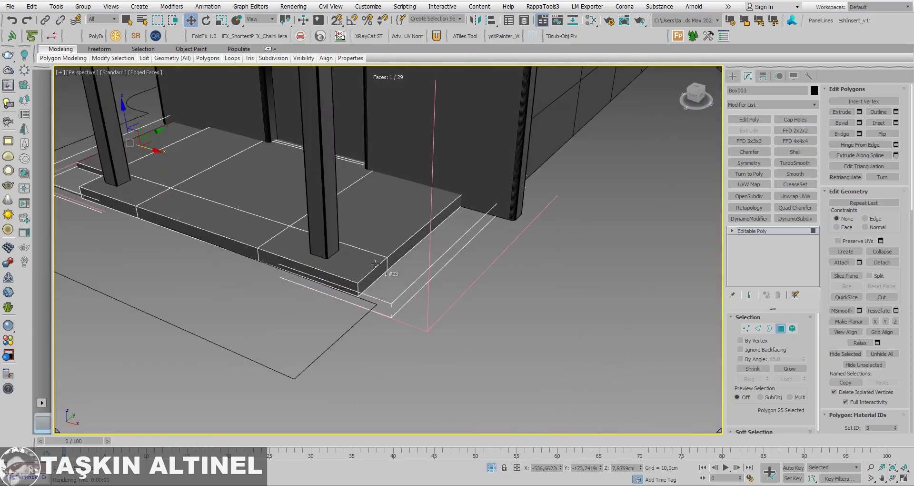
Step: Select the step's two end faces and slide them along X to meet the walls and columns
click(377, 270)
ctrl+click(408, 252)
drag(428, 258, 480, 289)
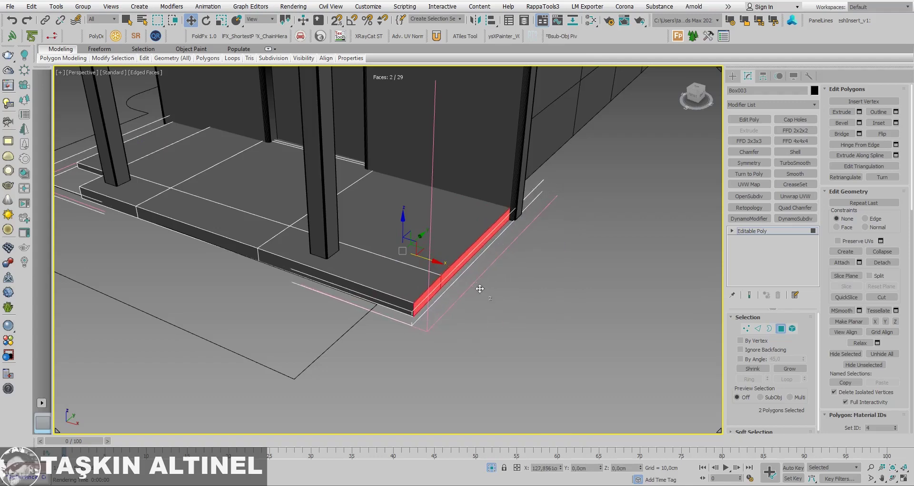
alt+middle_drag(473, 290, 518, 284)
scroll(521, 284, down, 2)
scroll(521, 284, down, 3)
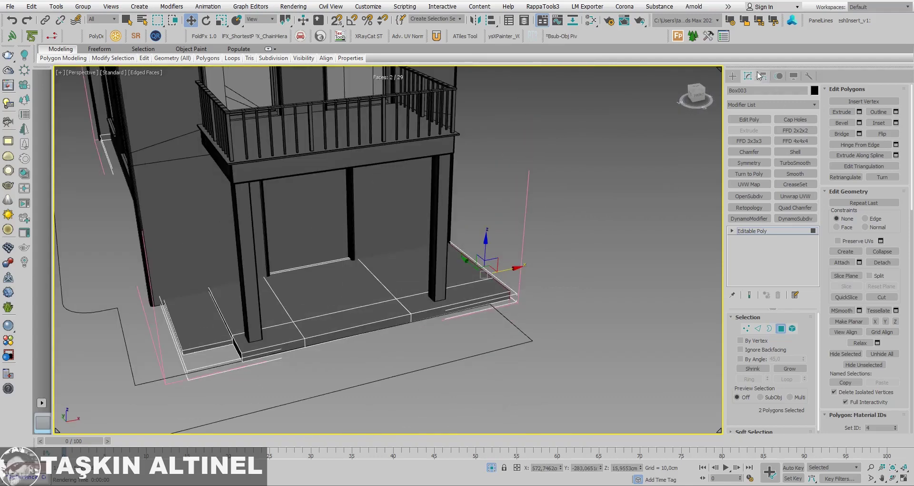
alt+middle_drag(489, 229, 494, 230)
scroll(482, 269, up, 3)
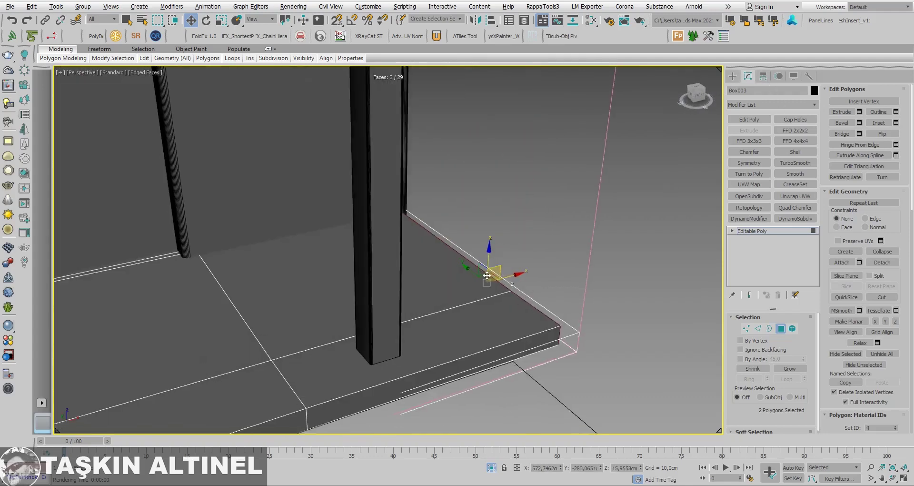
scroll(490, 272, up, 1)
mouse_move(514, 280)
mouse_down()
mouse_move(449, 286)
mouse_move(515, 284)
mouse_up()
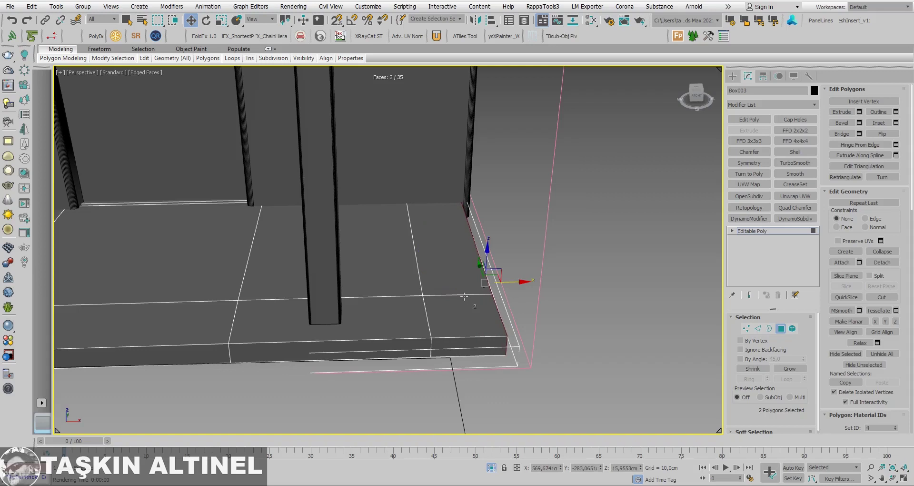
Step: Extrude the two corner top faces of the porch slab upward into a raised block
drag(464, 296, 459, 284)
alt+middle_drag(480, 279, 464, 275)
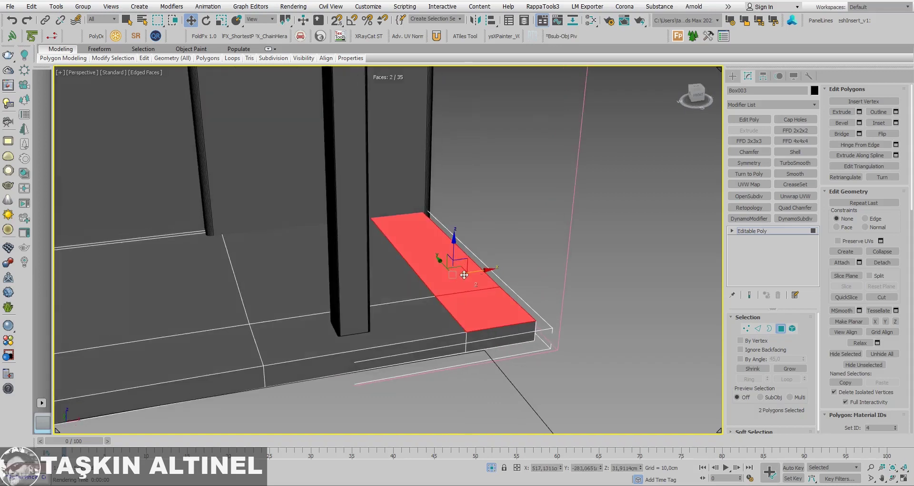
shift+drag(458, 249, 453, 232)
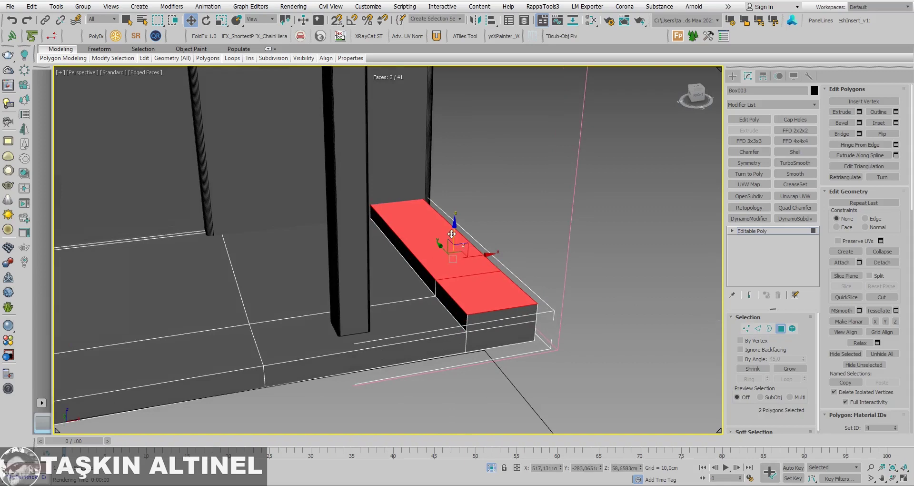
drag(452, 234, 453, 224)
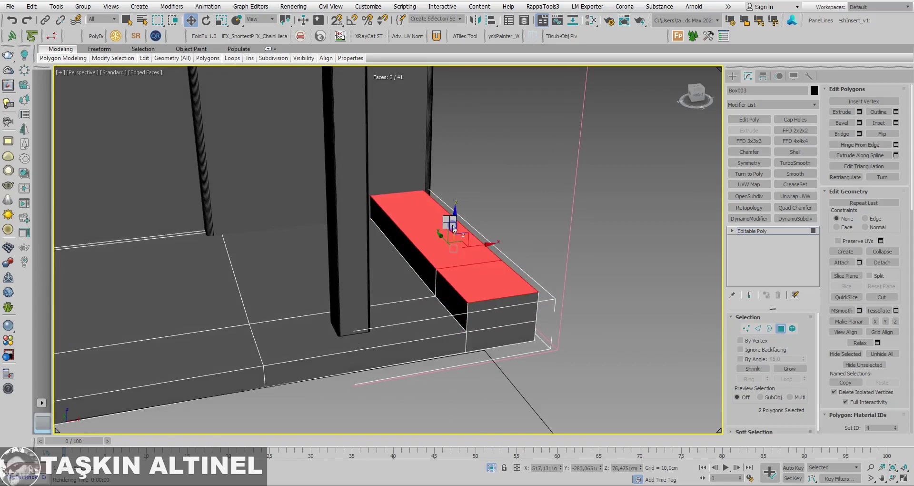
right_click(453, 228)
click(343, 234)
alt+middle_drag(344, 235, 405, 232)
Step: Inset the block's top faces to leave a narrow rim
key(shift+i)
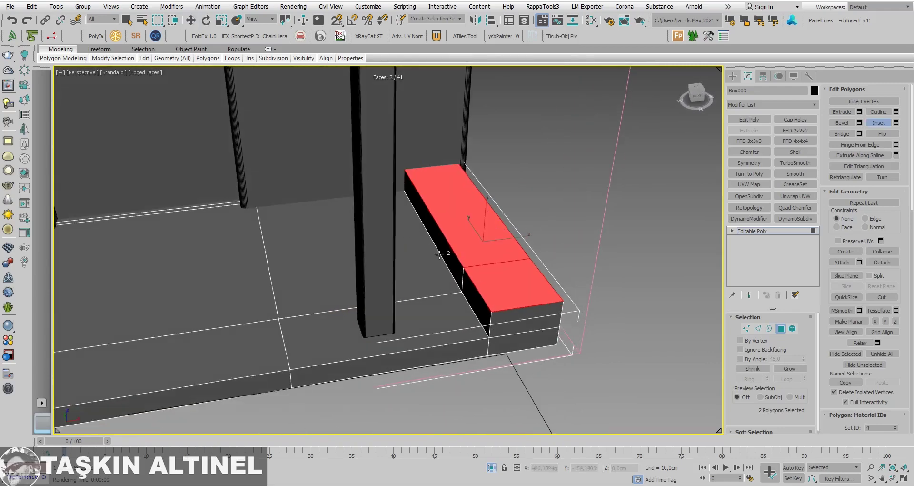
drag(490, 270, 495, 237)
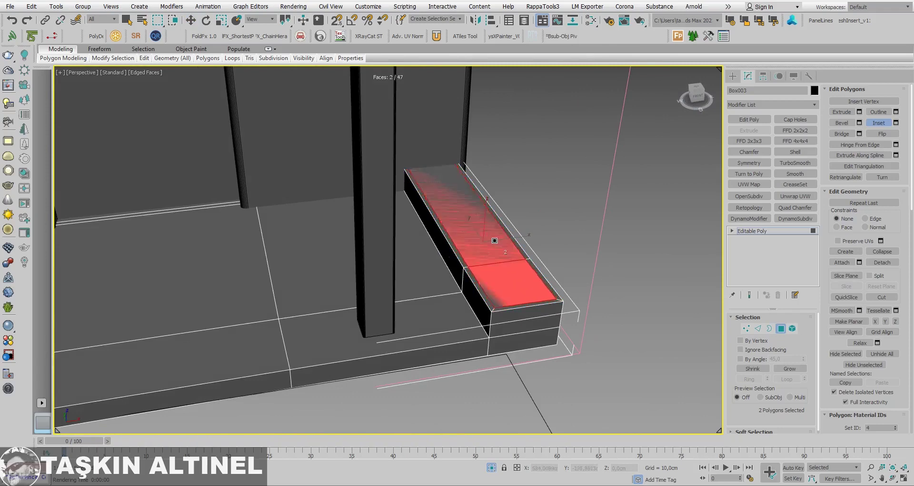
mouse_move(550, 267)
alt+middle_down()
mouse_move(505, 258)
mouse_move(543, 239)
alt+middle_up()
Step: Isolate the block, unhide the walls and columns, and extrude the inset top faces downward
key(w)
right_click(543, 237)
click(569, 196)
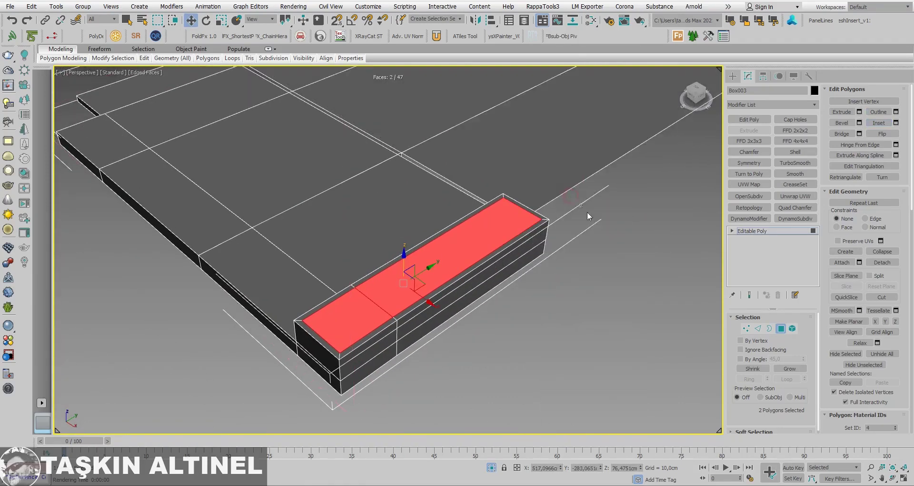
click(757, 328)
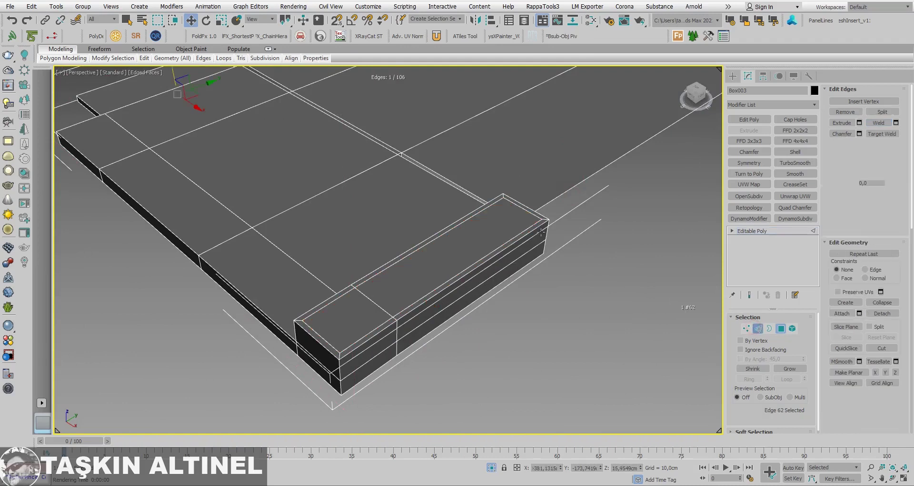
click(526, 209)
right_click(527, 208)
click(548, 161)
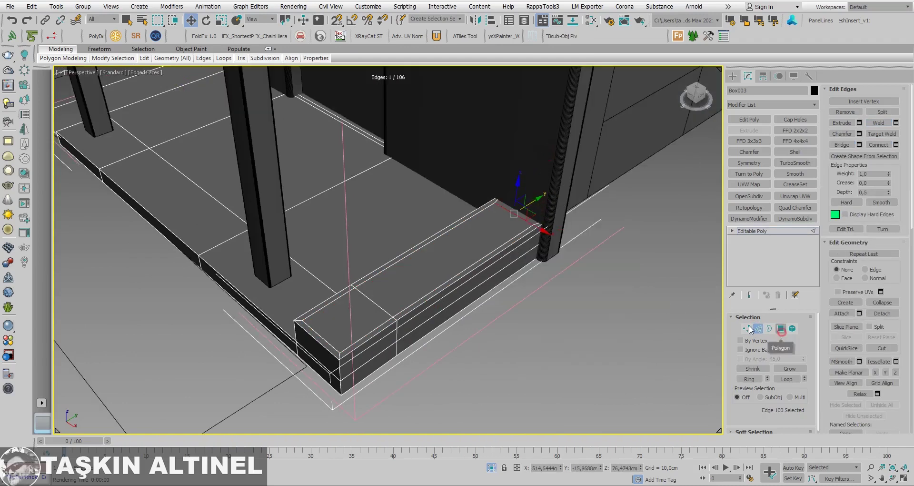
click(781, 328)
scroll(415, 257, up, 3)
key(shift+e)
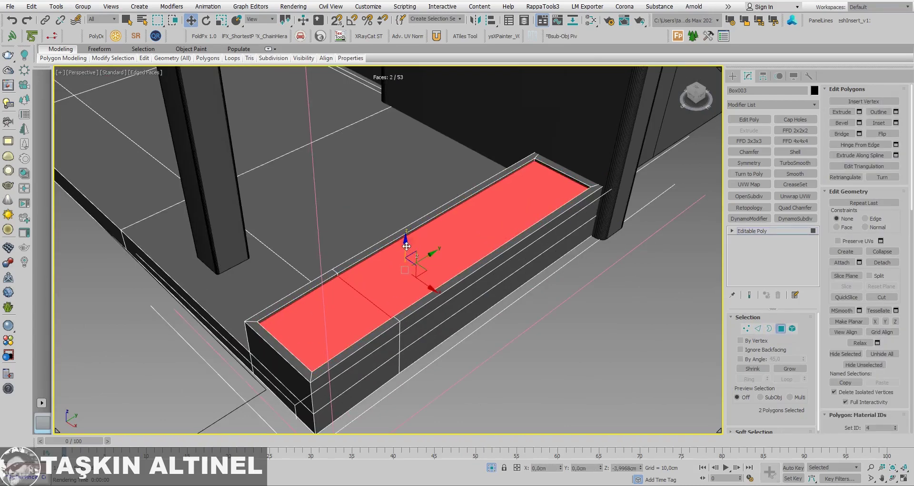
Step: Exit polygon editing, clear the selection, and zoom back out to the whole porch
click(781, 329)
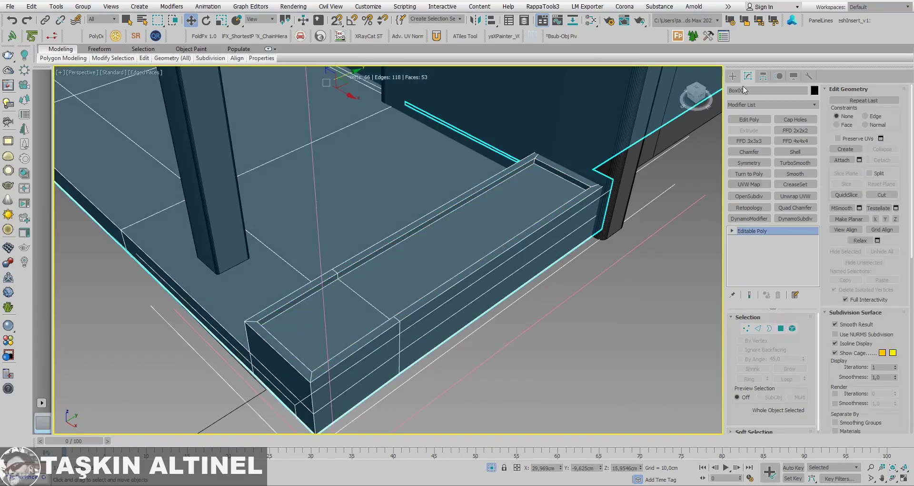
click(733, 76)
click(643, 276)
scroll(546, 267, up, 5)
scroll(382, 338, down, 3)
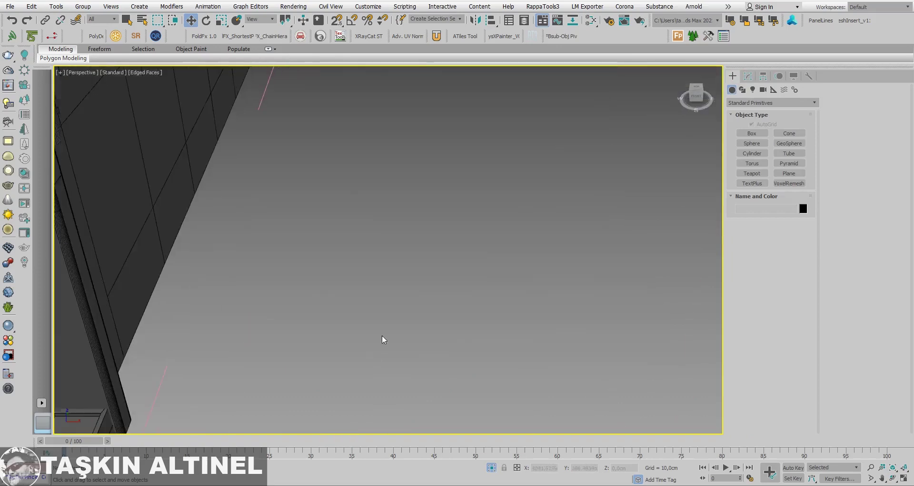
scroll(382, 339, down, 3)
scroll(476, 305, down, 3)
middle_drag(505, 305, 522, 284)
scroll(522, 284, down, 3)
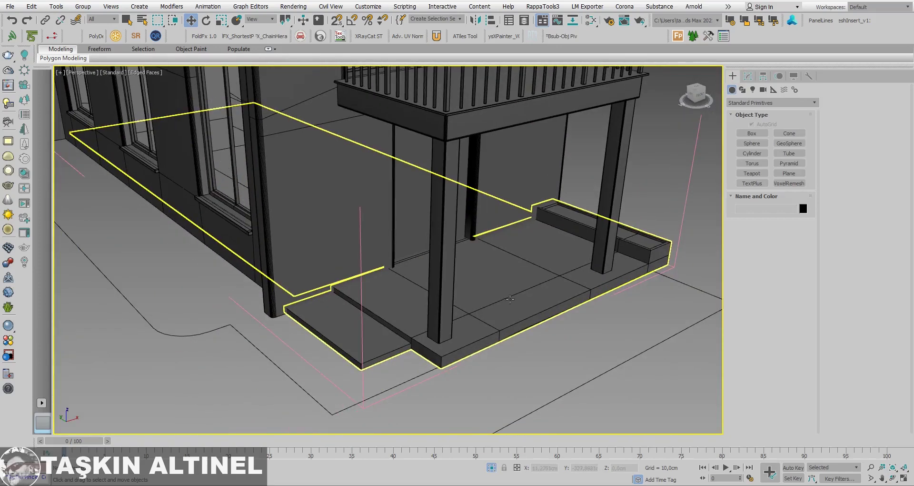
scroll(521, 285, down, 3)
scroll(463, 307, up, 3)
scroll(463, 307, down, 5)
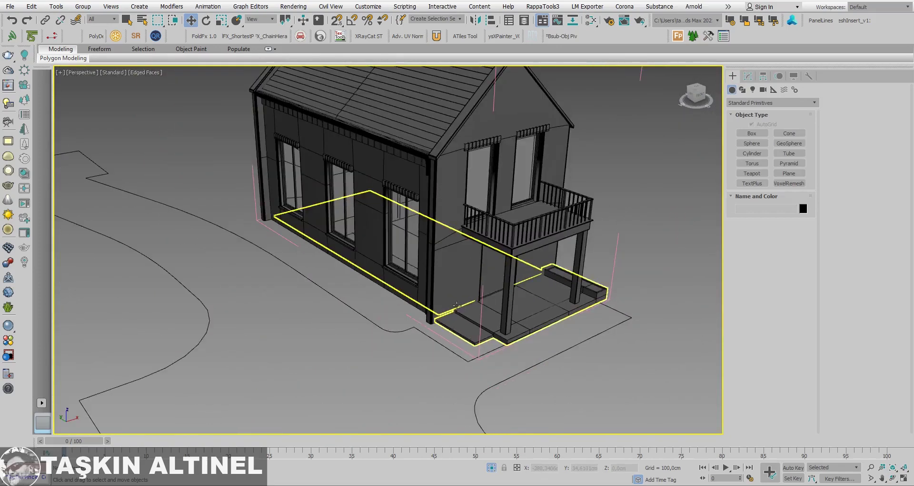
scroll(442, 285, up, 3)
Step: Clone Rectangle002 as an independent Copy named Rectangle003
click(366, 308)
scroll(366, 308, down, 3)
scroll(343, 321, up, 2)
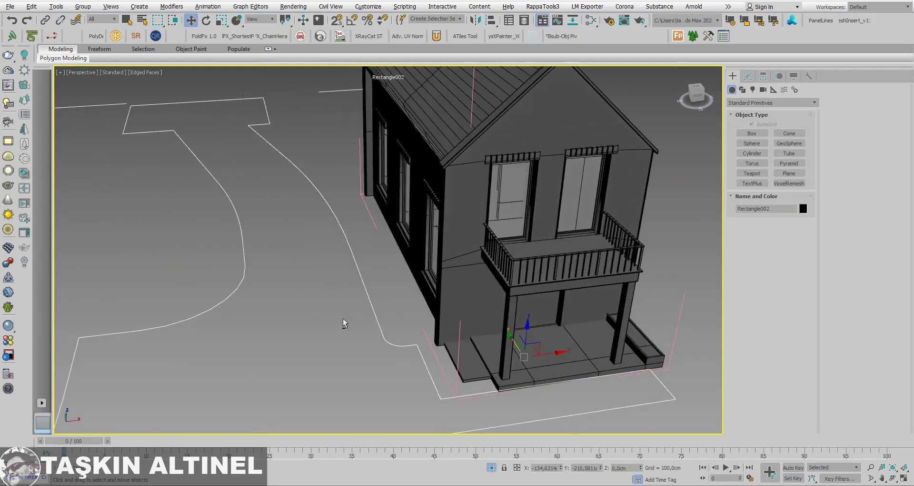
scroll(346, 316, down, 5)
mouse_move(347, 316)
alt+middle_down()
mouse_move(378, 323)
mouse_move(330, 257)
alt+middle_up()
right_click(332, 256)
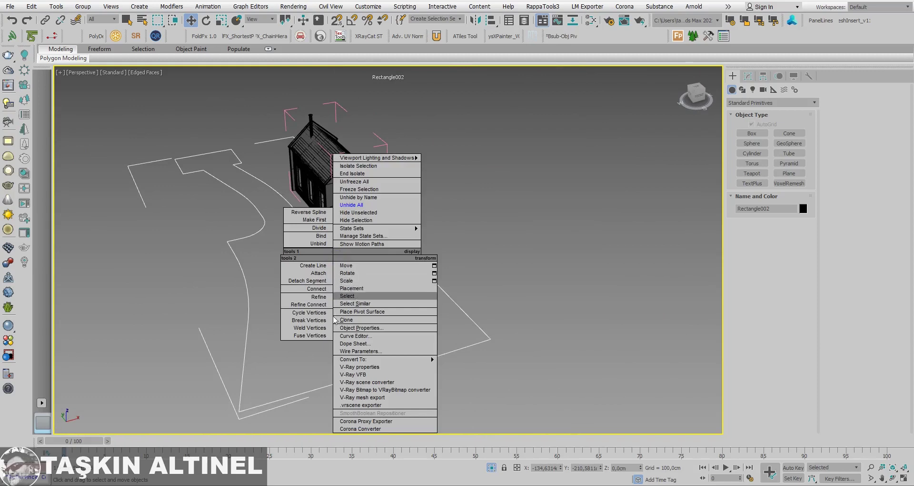
click(345, 318)
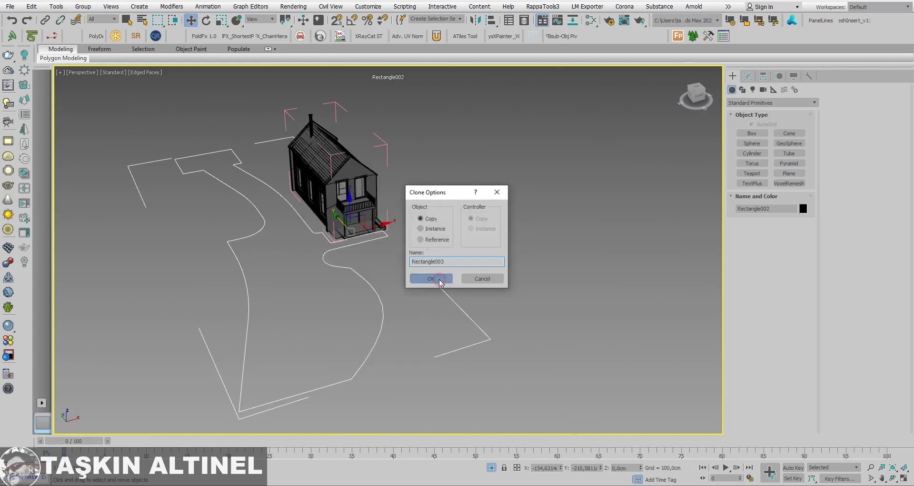
click(431, 279)
right_click(445, 276)
click(465, 251)
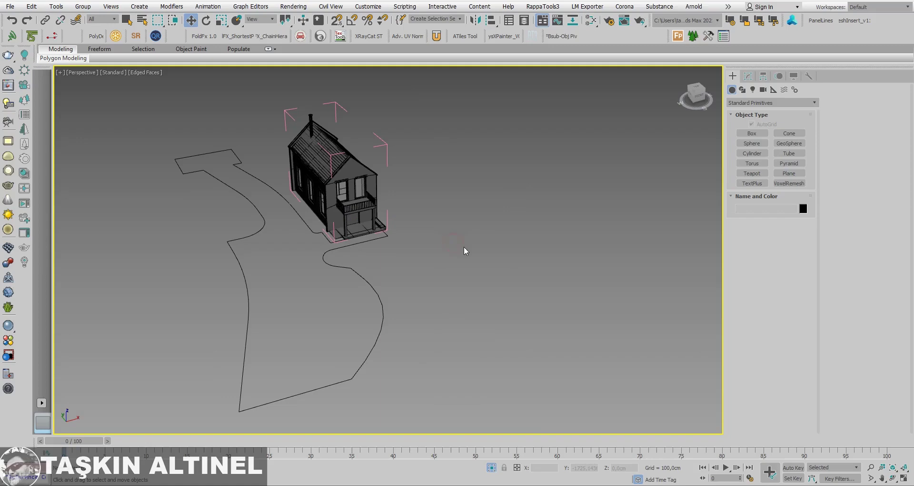
click(363, 285)
Step: In a maximized Top view, draw Rectangle004 enclosing the walkway outline and house
key(alt+w)
key(alt+w)
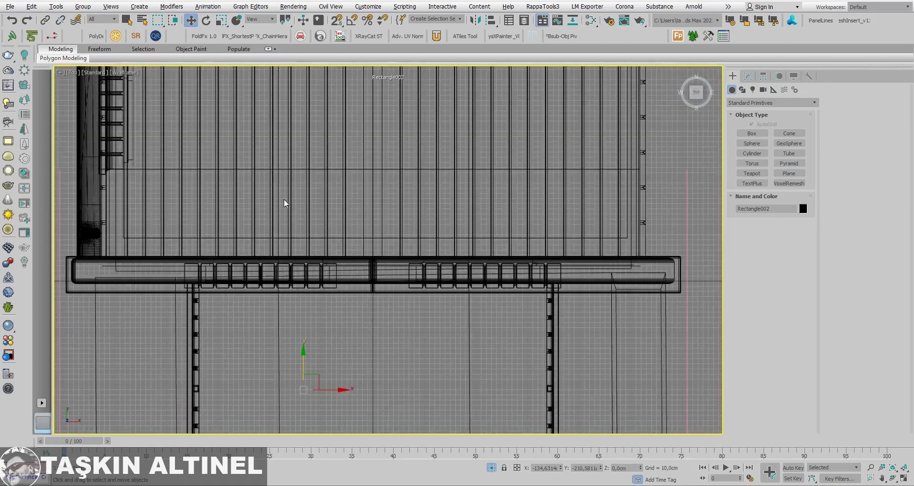
key(z)
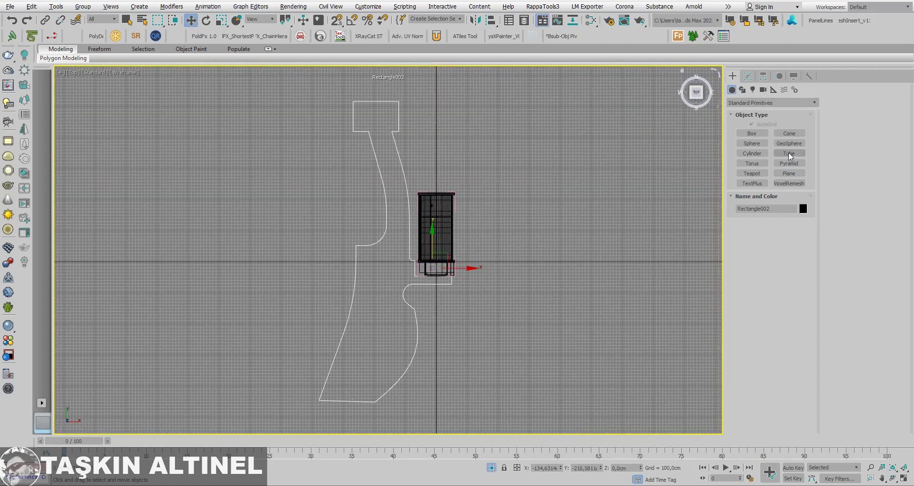
click(743, 90)
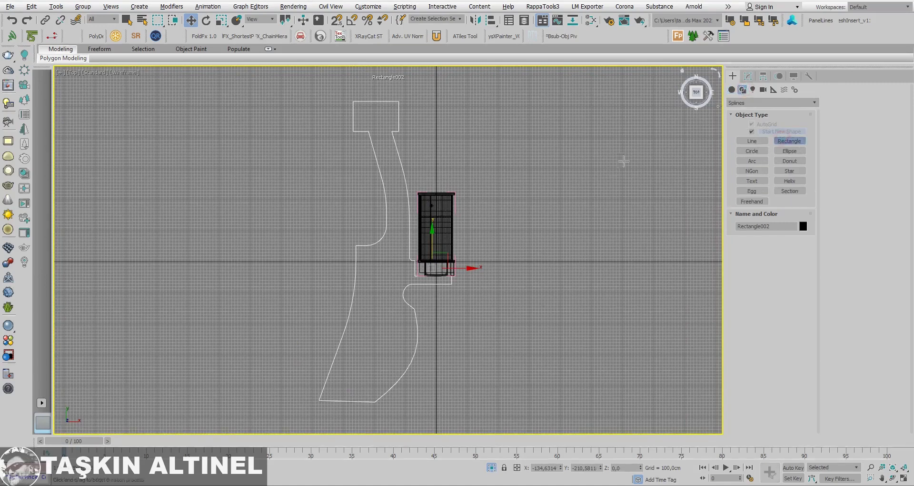
scroll(624, 162, down, 2)
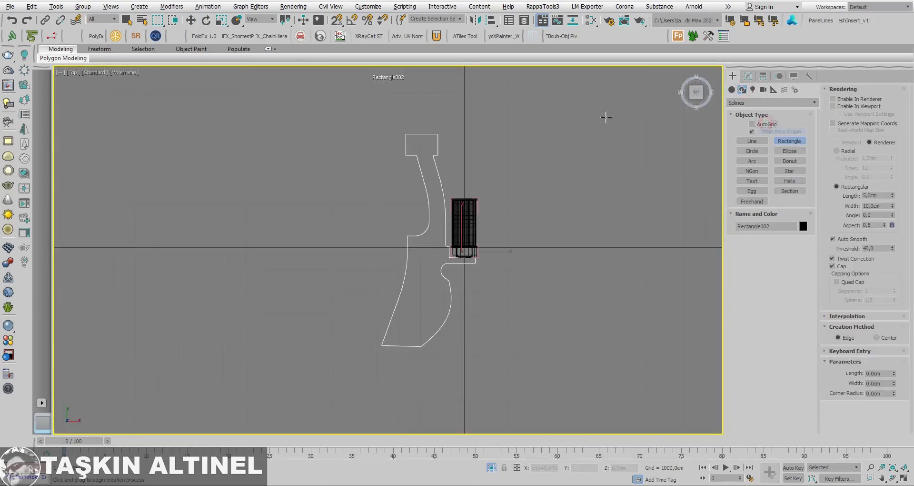
drag(545, 114, 301, 365)
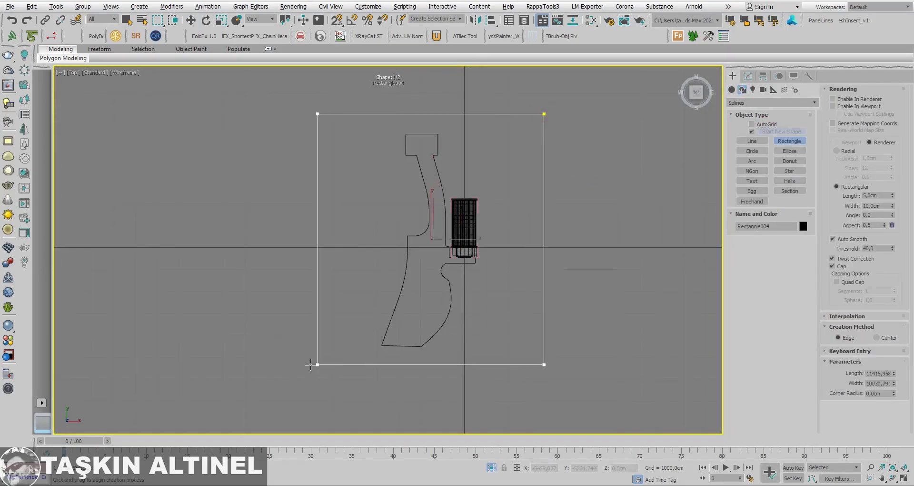
Step: Convert Rectangle004 to an Editable Spline and set its vertices to Corner
drag(301, 365, 284, 360)
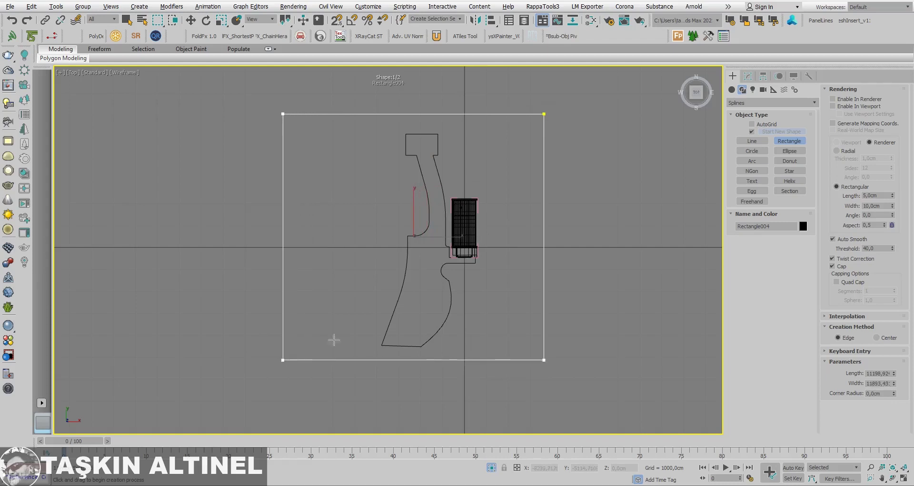
right_click(495, 232)
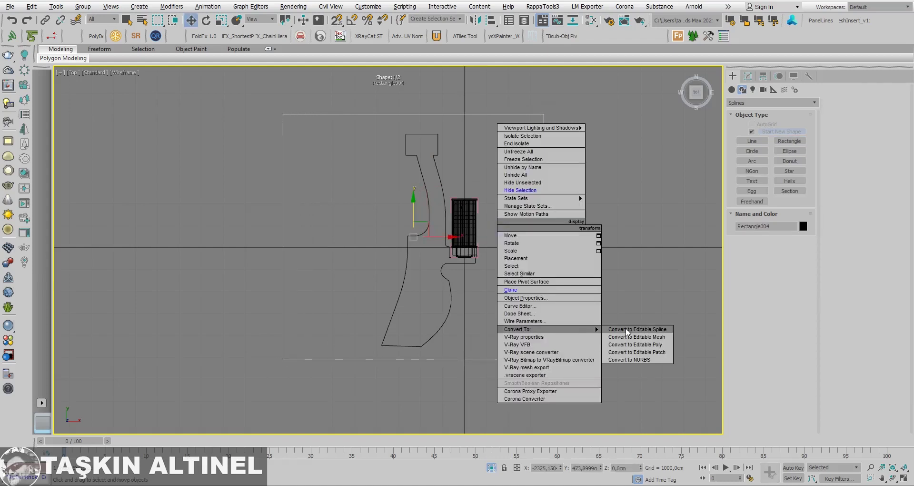
click(627, 330)
click(733, 231)
click(750, 238)
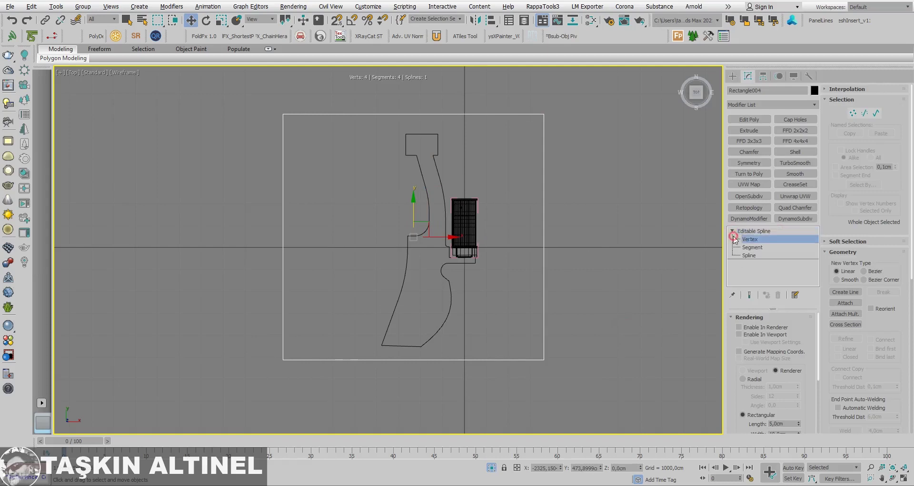
right_click(532, 219)
click(525, 159)
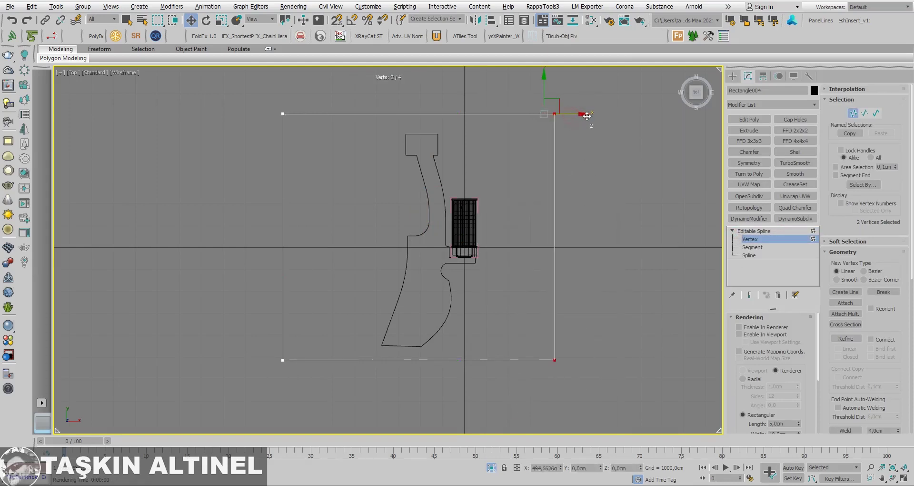
Step: Move the right and top vertices outward, then attach the path outline to the rectangle
drag(571, 116, 593, 115)
middle_drag(332, 237, 336, 326)
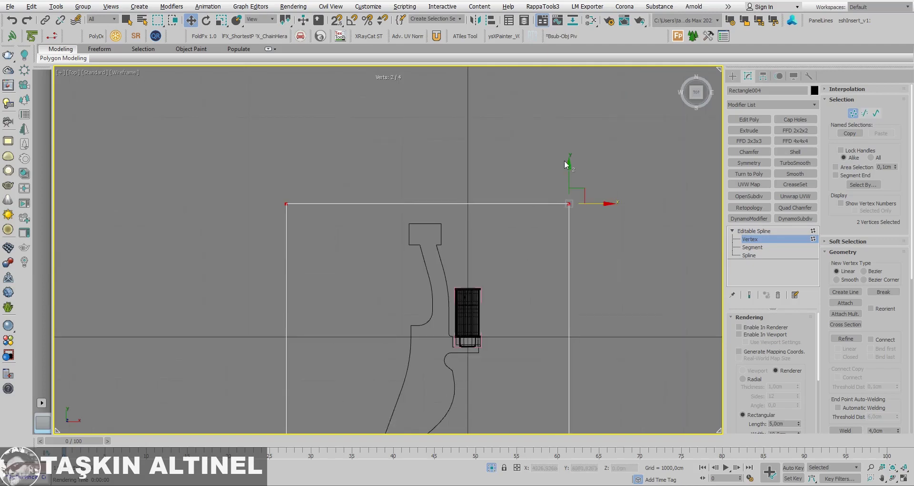
drag(553, 119, 549, 113)
click(846, 303)
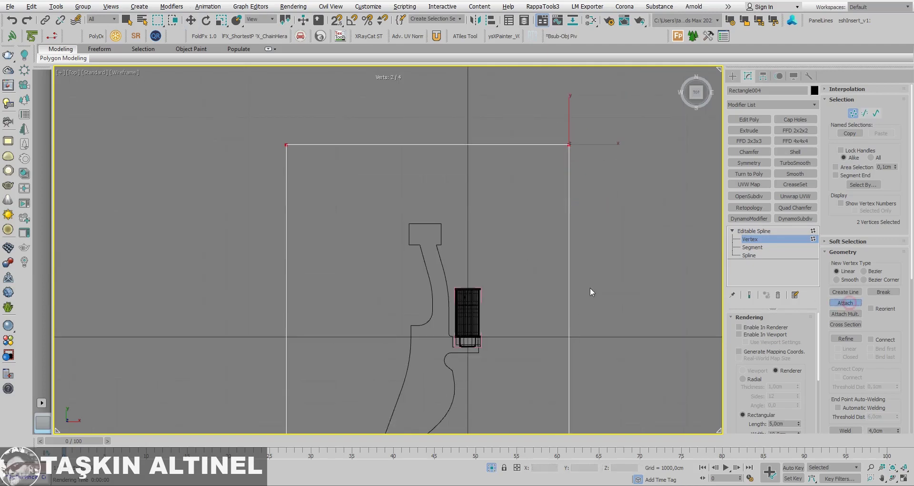
click(484, 261)
Step: In the maximized Perspective view, convert the combined ground shape to an Editable Poly
key(alt+w)
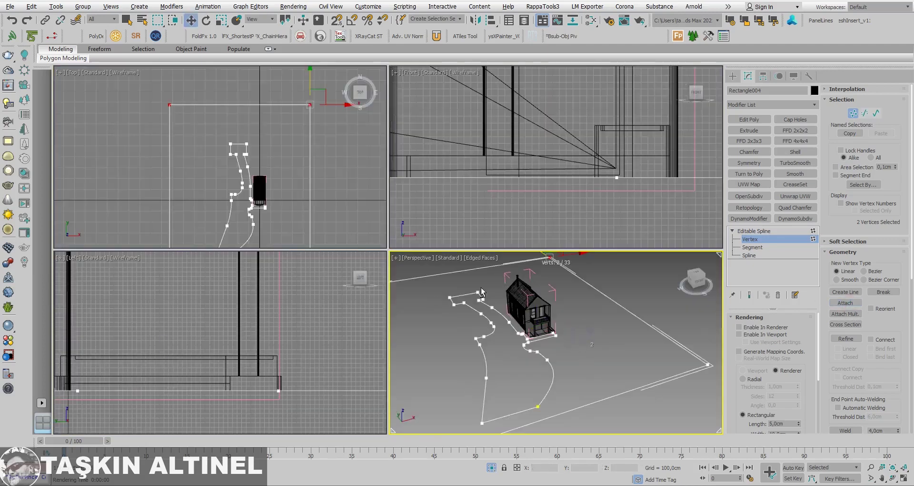
key(alt+w)
middle_drag(417, 259, 470, 256)
right_click(470, 251)
mouse_move(487, 354)
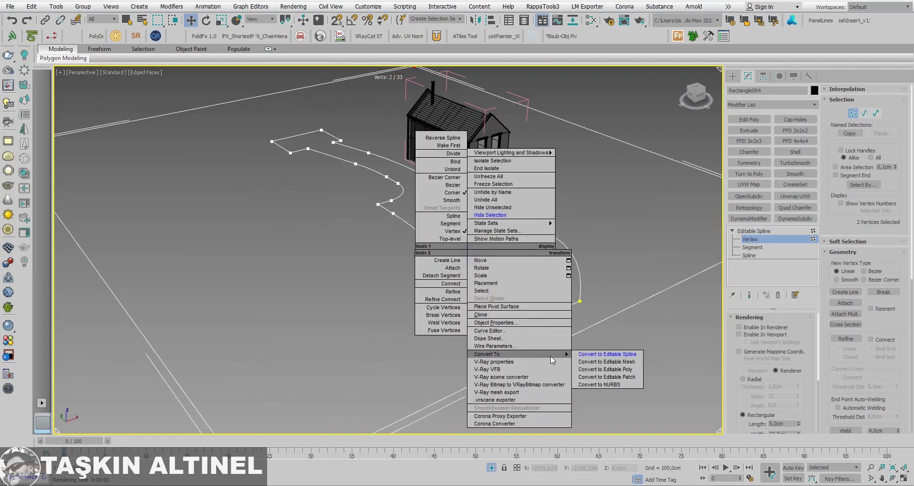
click(619, 370)
mouse_move(537, 284)
alt+middle_down()
mouse_move(508, 282)
mouse_move(554, 285)
mouse_move(514, 286)
alt+middle_up()
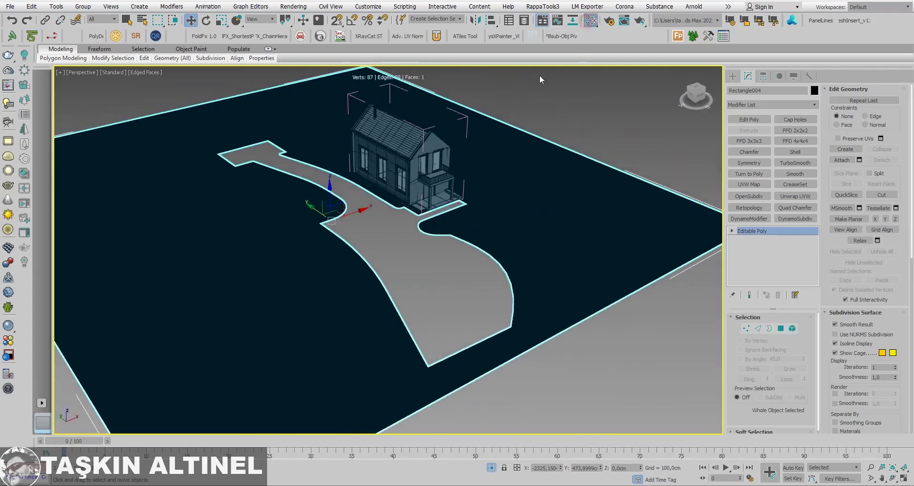
Step: Open and close the Material Editor, then clear the selection
key(m)
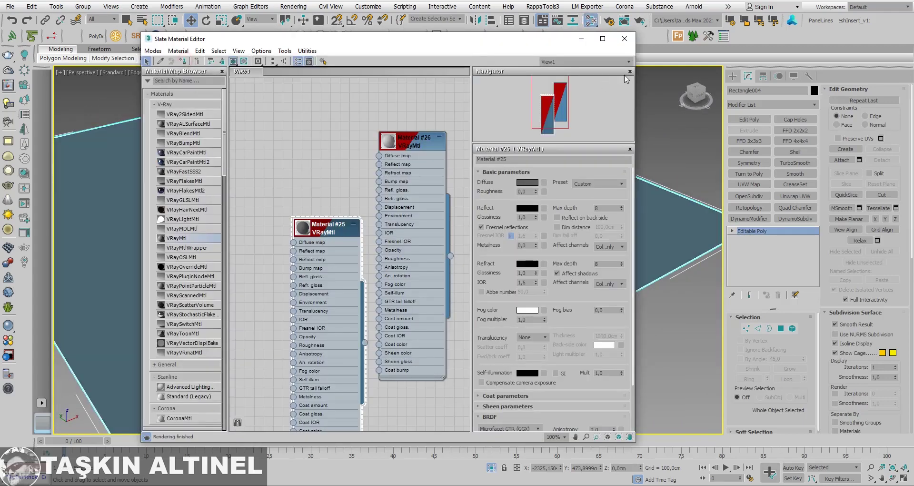
click(625, 39)
click(625, 124)
mouse_move(476, 162)
alt+middle_down()
mouse_move(384, 164)
mouse_move(467, 214)
alt+middle_up()
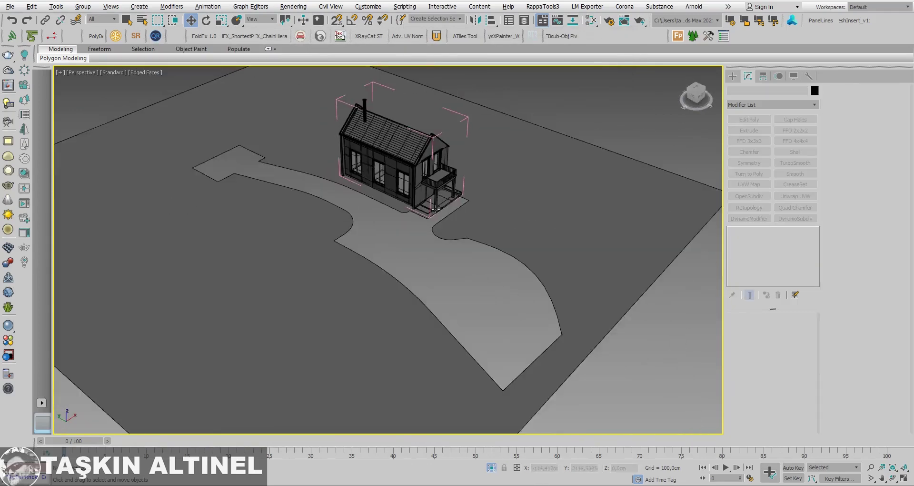
Step: View through VRayCam001, return to Perspective, and select the ground plane
key(c)
right_click(468, 215)
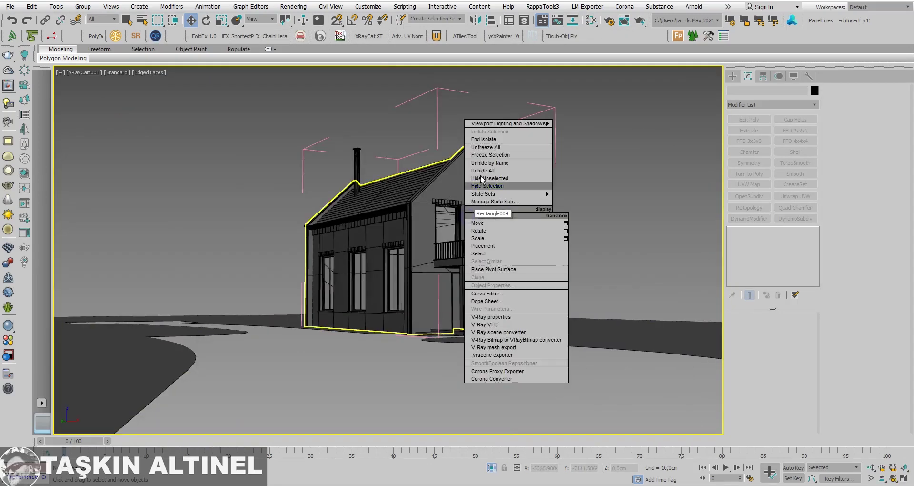
key(p)
alt+middle_drag(420, 219, 479, 270)
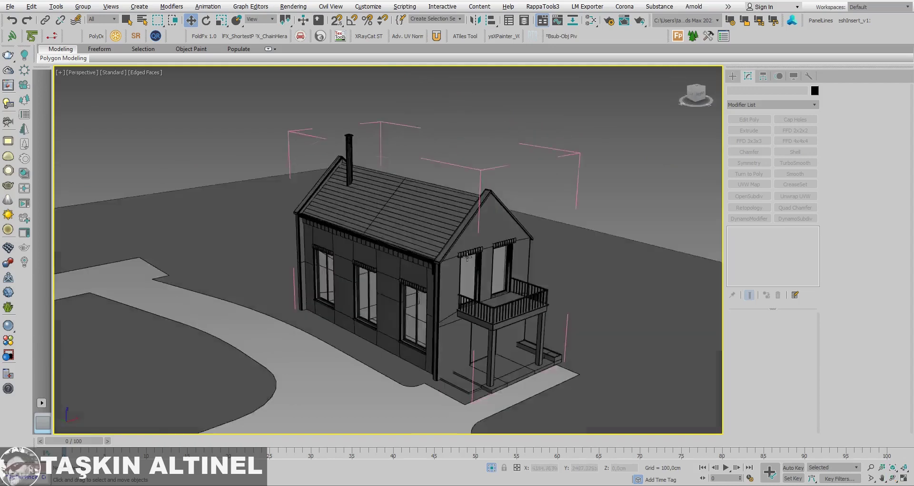
right_click(478, 265)
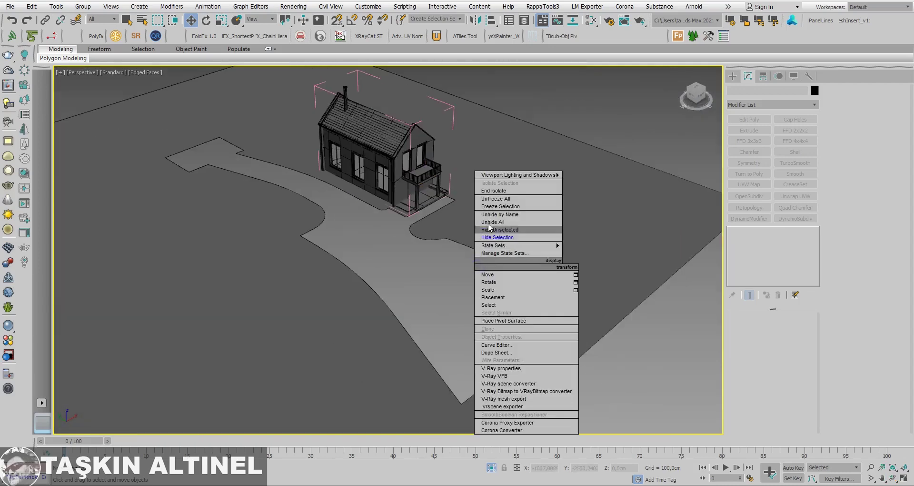
click(465, 232)
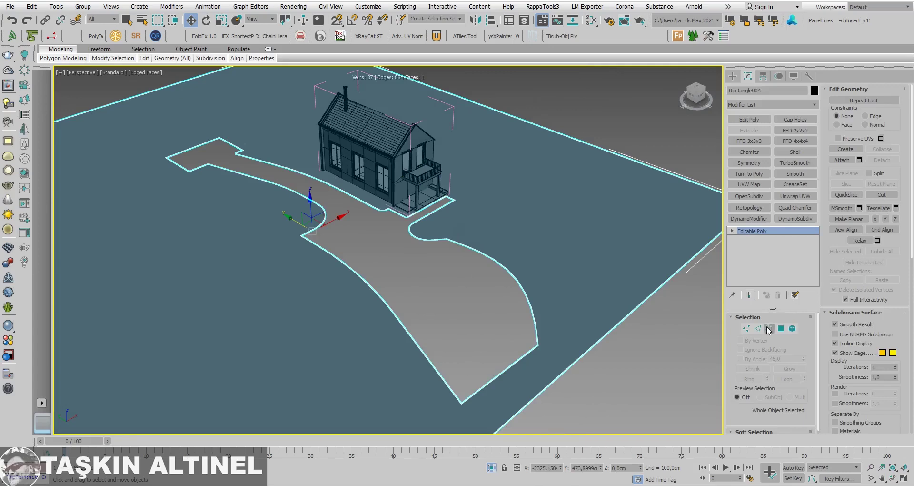
Step: Select the path's border in Border mode, exit, then undo back to the Editable Spline
click(768, 329)
click(509, 271)
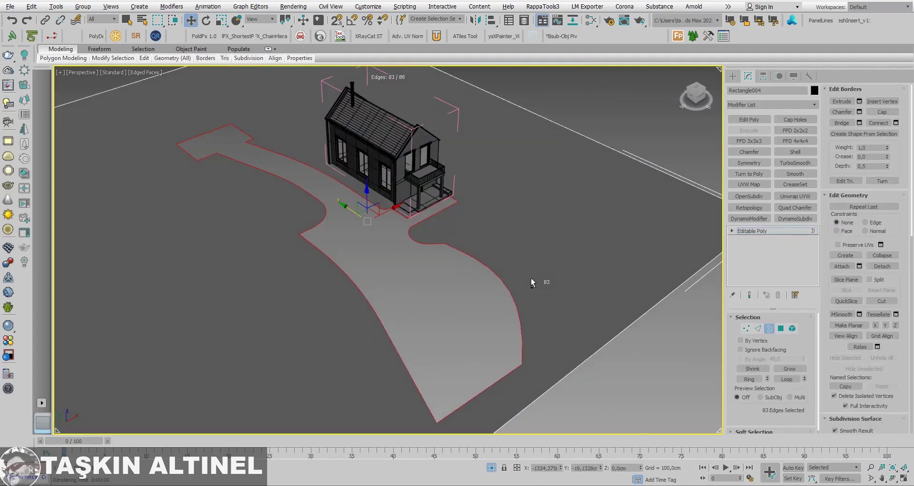
scroll(499, 286, up, 5)
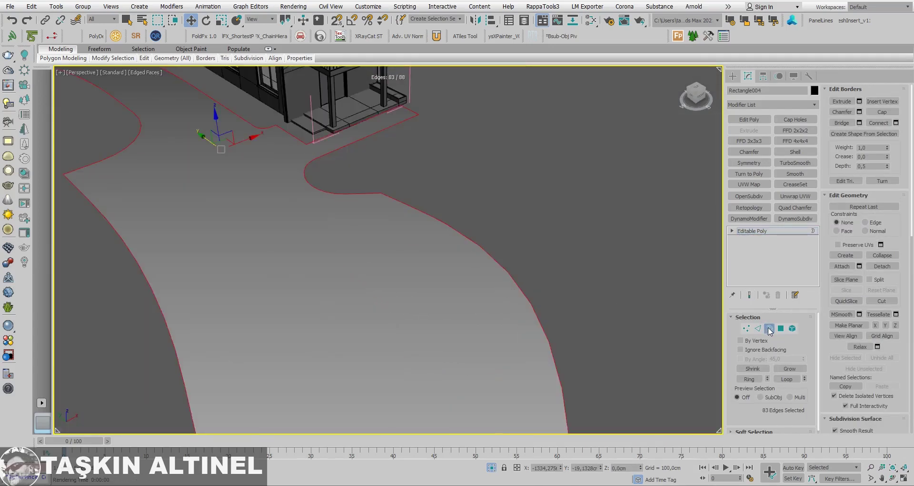
click(769, 329)
scroll(552, 247, down, 1)
scroll(544, 243, down, 1)
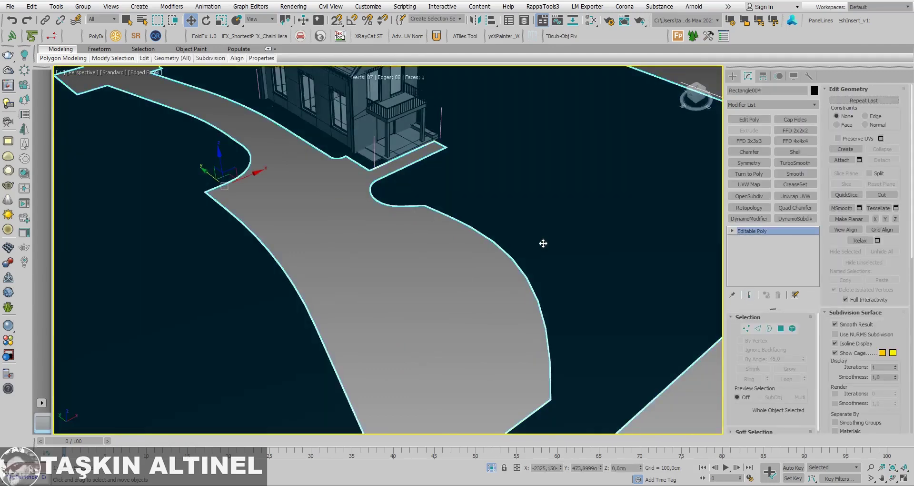
key(ctrl+z)
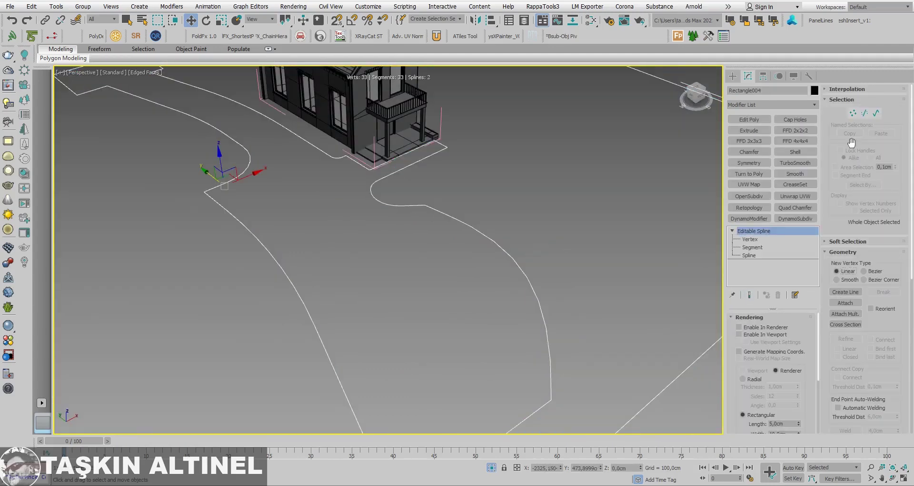
Step: Raise the ground spline's interpolation steps to 26 and convert it back to an Editable Poly
click(840, 89)
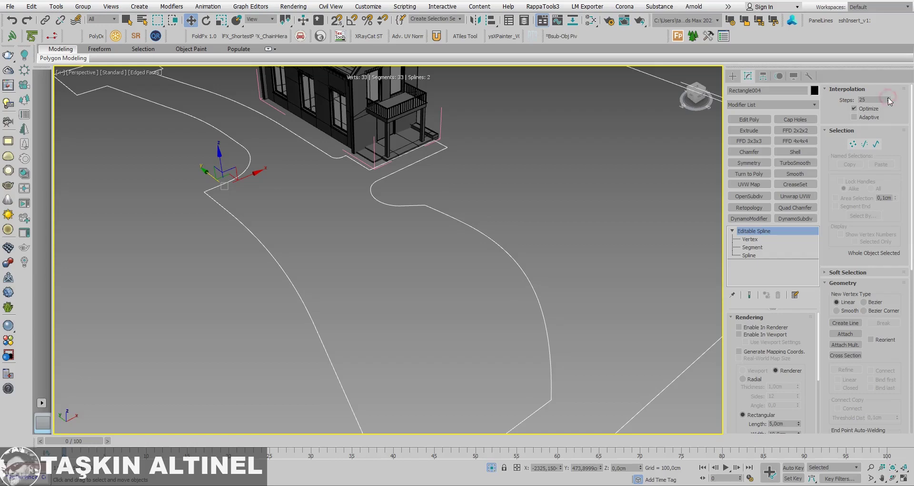
right_click(473, 205)
mouse_move(525, 309)
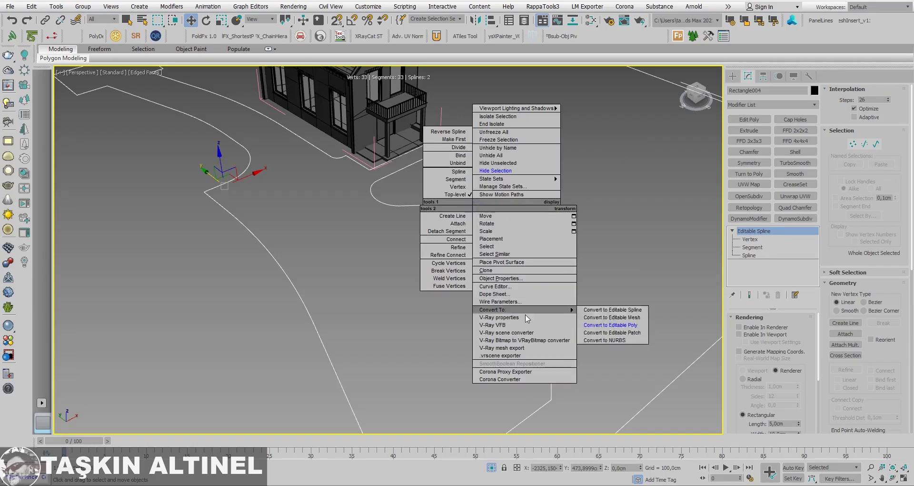
click(618, 325)
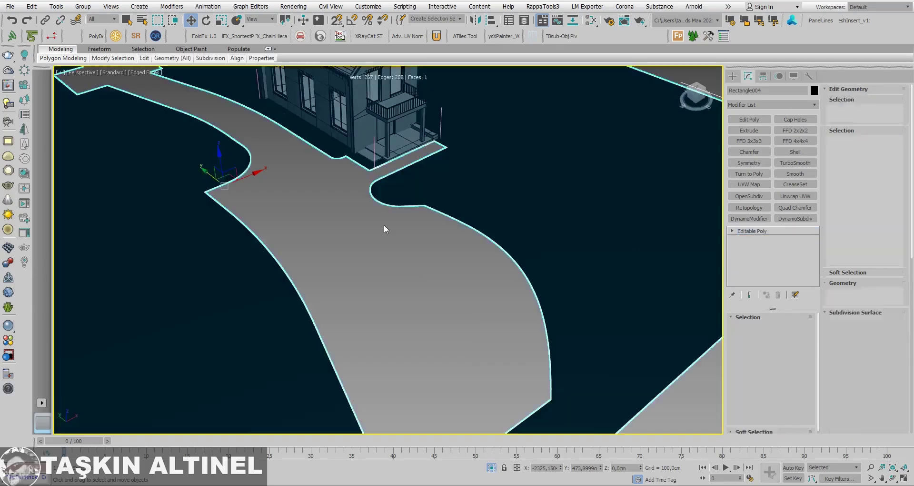
scroll(384, 224, down, 3)
scroll(425, 214, down, 3)
scroll(463, 213, down, 1)
scroll(456, 215, up, 5)
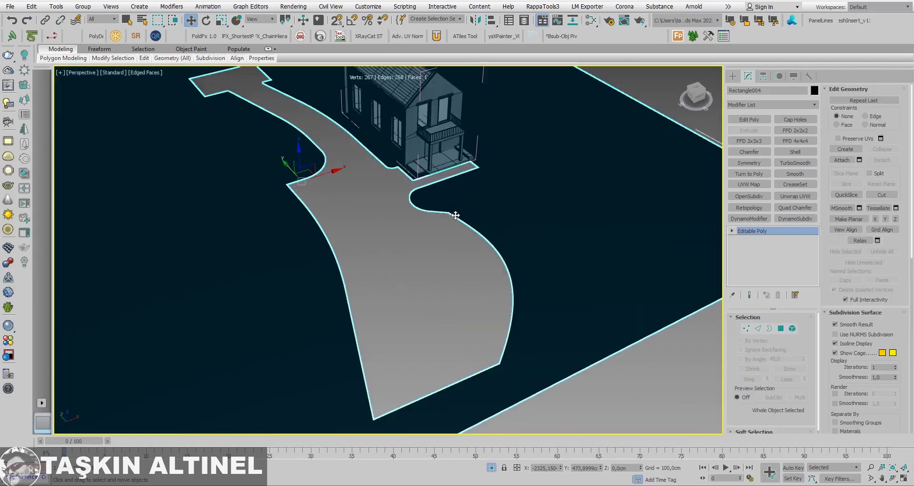
key(m)
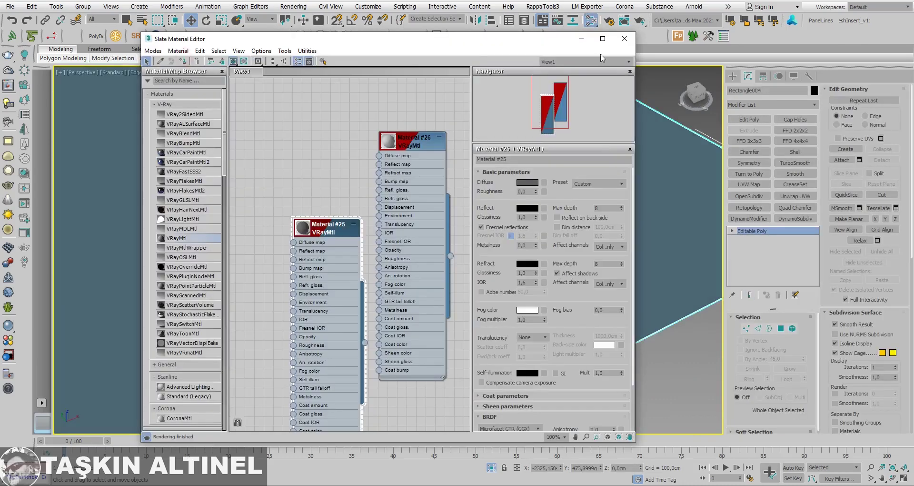
Step: Select the path's border edges and create a new shape from them named Shape002
key(m)
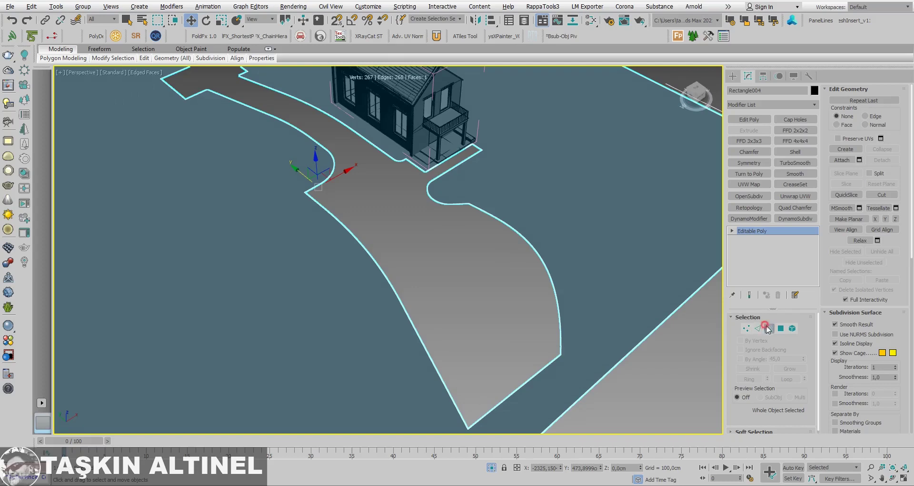
click(768, 328)
click(541, 276)
alt+middle_drag(494, 265, 619, 247)
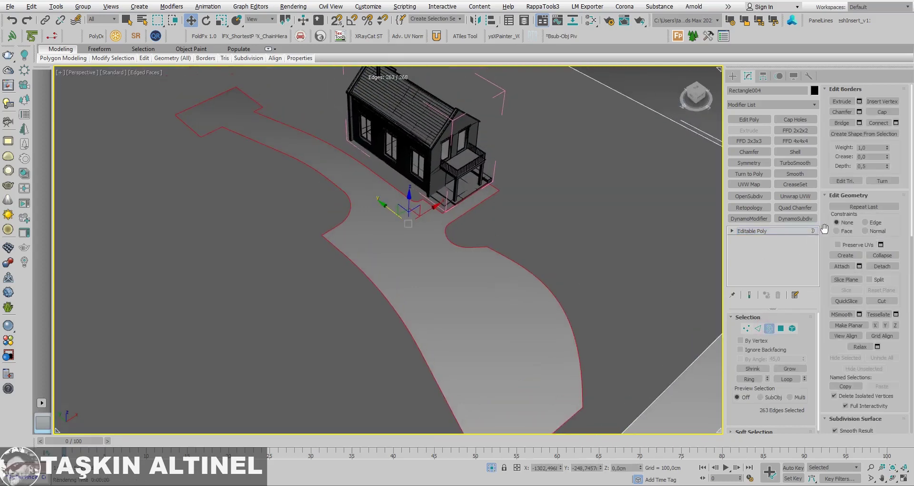
click(855, 136)
click(449, 258)
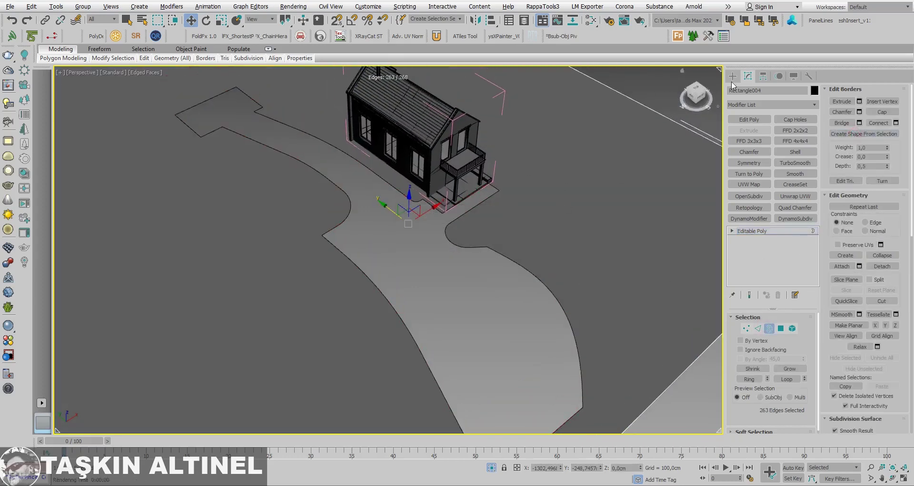
Step: Select Shape002 and convert it to a filled Editable Poly
click(733, 76)
click(378, 247)
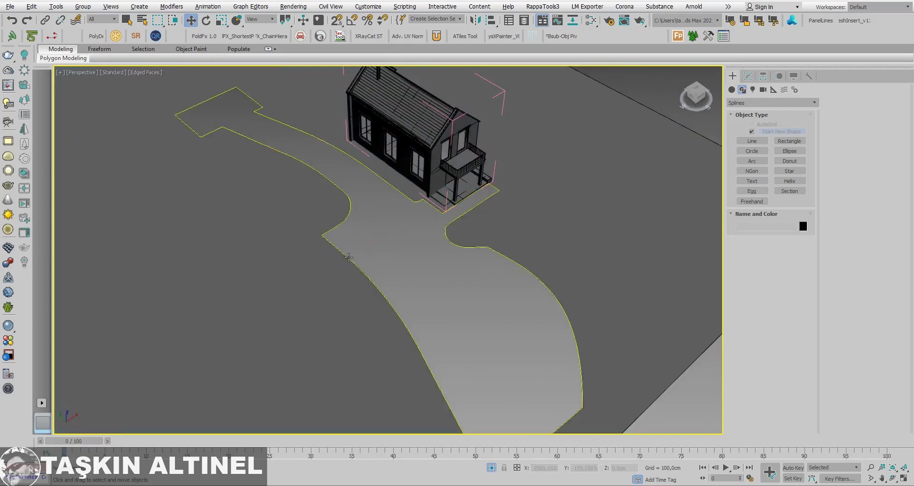
click(349, 258)
mouse_move(413, 246)
alt+middle_down()
mouse_move(363, 241)
mouse_move(410, 239)
mouse_move(466, 249)
mouse_move(460, 255)
alt+middle_up()
right_click(400, 228)
mouse_move(419, 330)
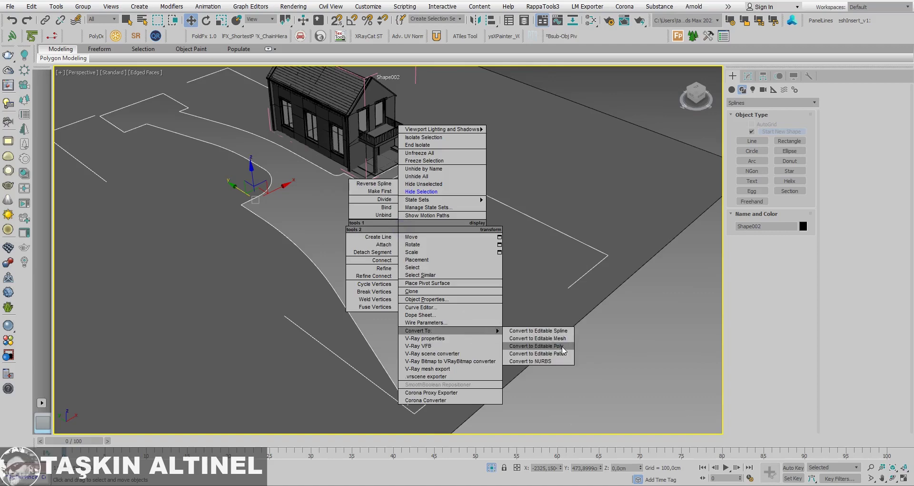
click(562, 346)
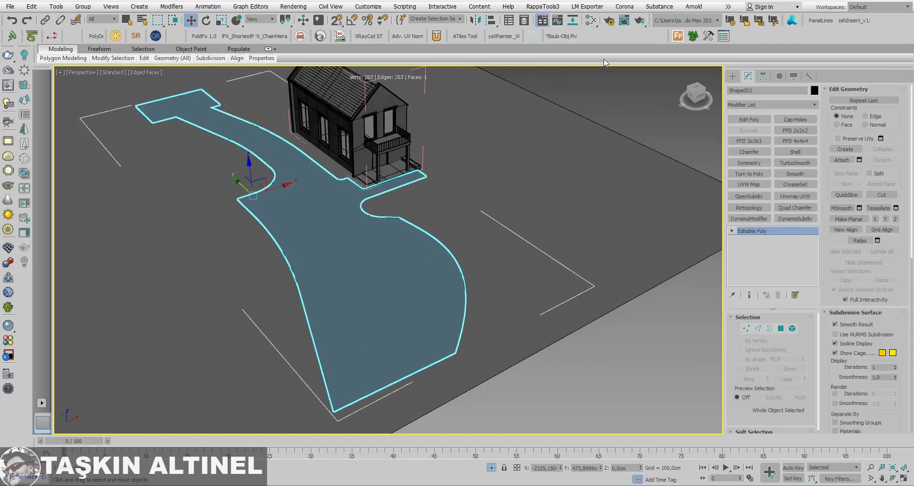
click(589, 26)
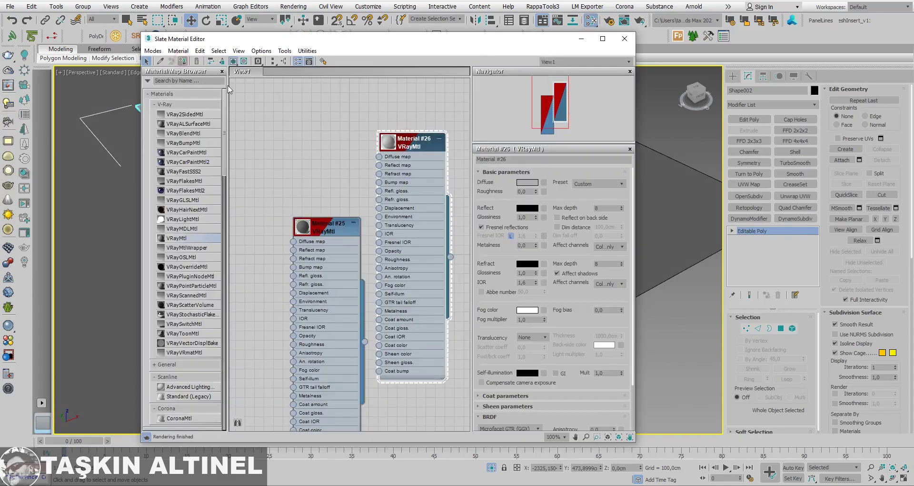
Step: Close the Material Editor and select the path object
key(m)
click(594, 122)
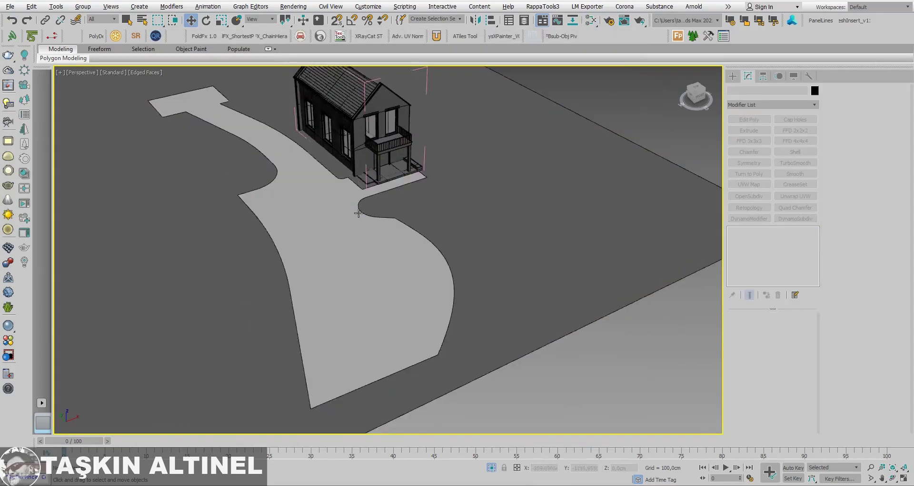
scroll(320, 213, up, 3)
scroll(389, 257, up, 2)
click(389, 257)
mouse_move(388, 257)
alt+middle_down()
mouse_move(363, 268)
mouse_move(427, 263)
mouse_move(406, 288)
mouse_move(625, 117)
alt+middle_up()
click(624, 118)
scroll(394, 235, up, 2)
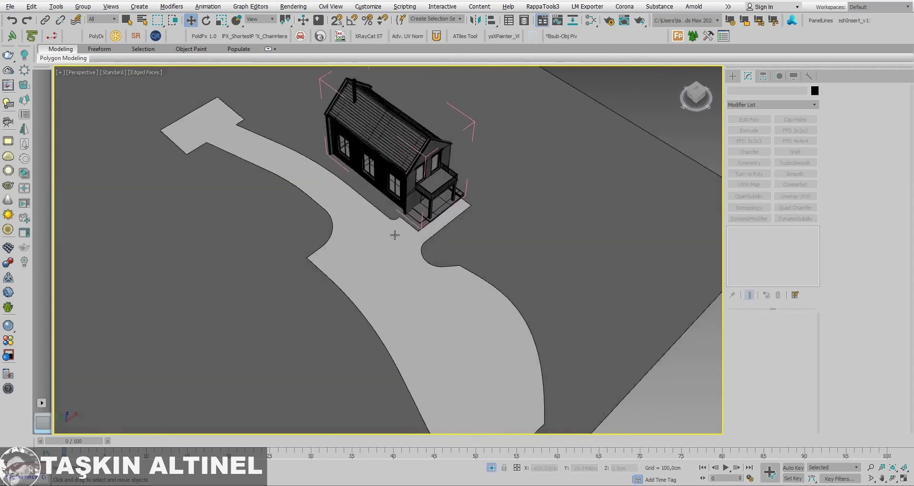
scroll(407, 236, up, 3)
scroll(402, 242, up, 1)
click(402, 242)
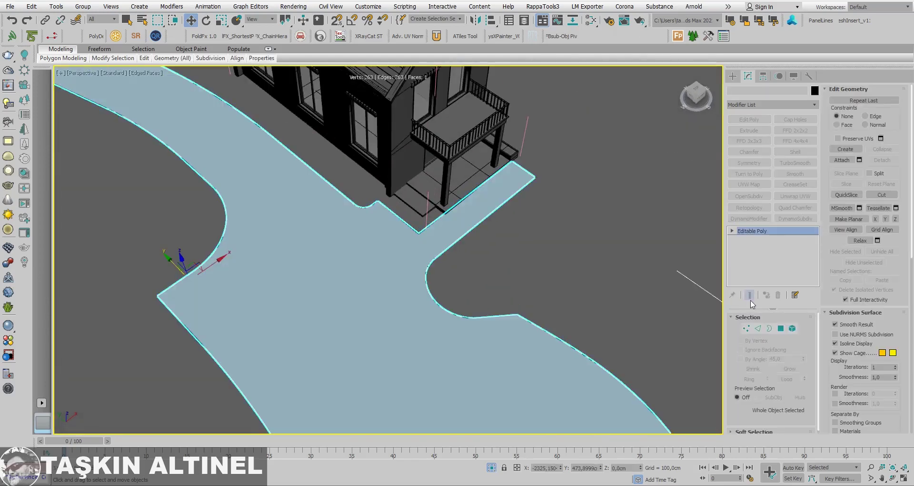
Step: Enter Vertex mode and isolate the path using Isolate Selection
click(747, 328)
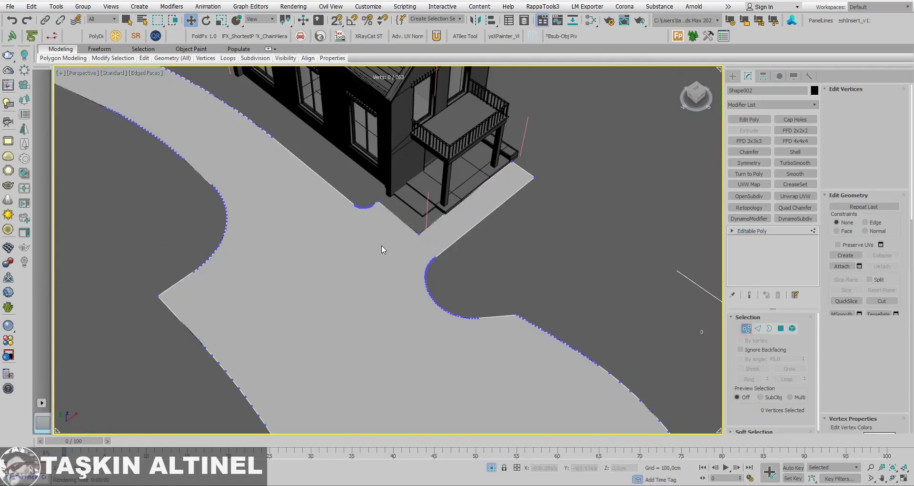
scroll(447, 241, up, 3)
right_click(438, 248)
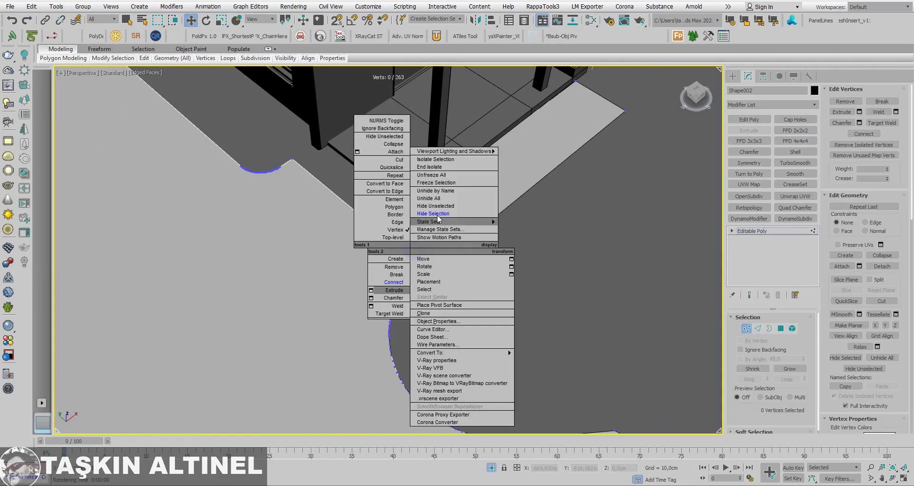
click(439, 206)
click(414, 282)
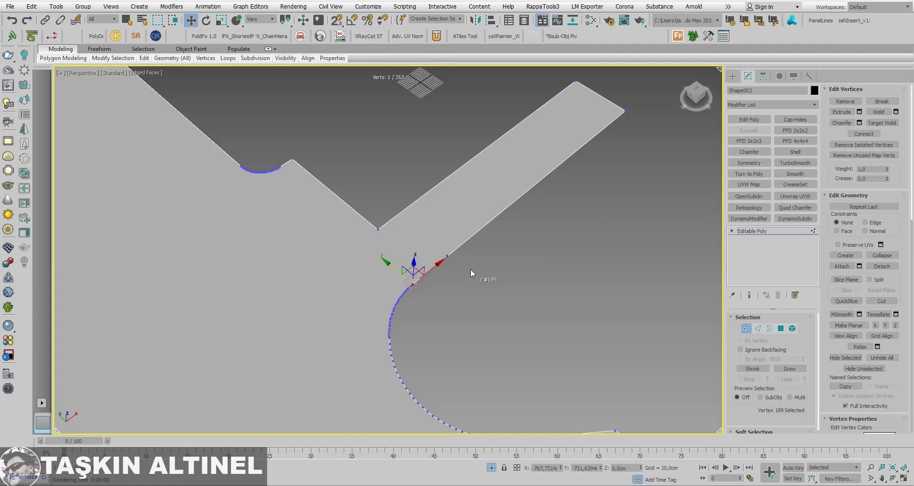
alt+middle_drag(470, 268, 435, 267)
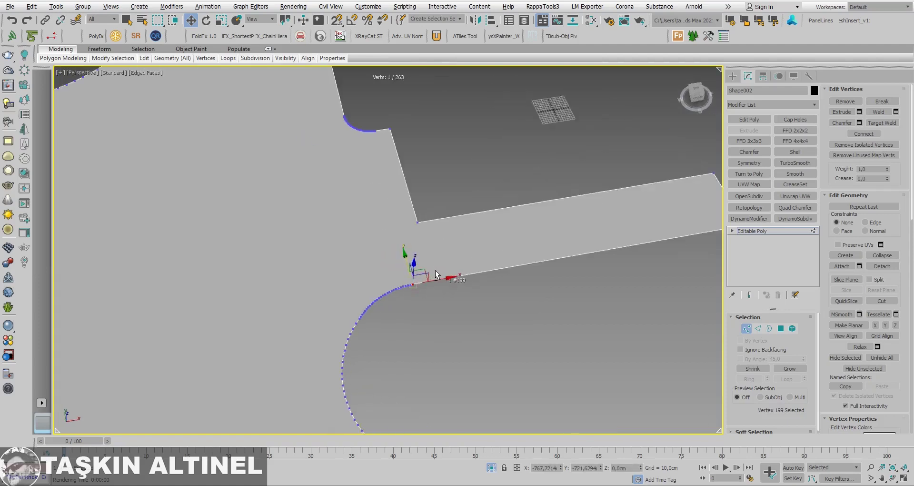
Step: Maximize the Top view with the path in Vertex mode, ready for cutting
click(881, 301)
key(3)
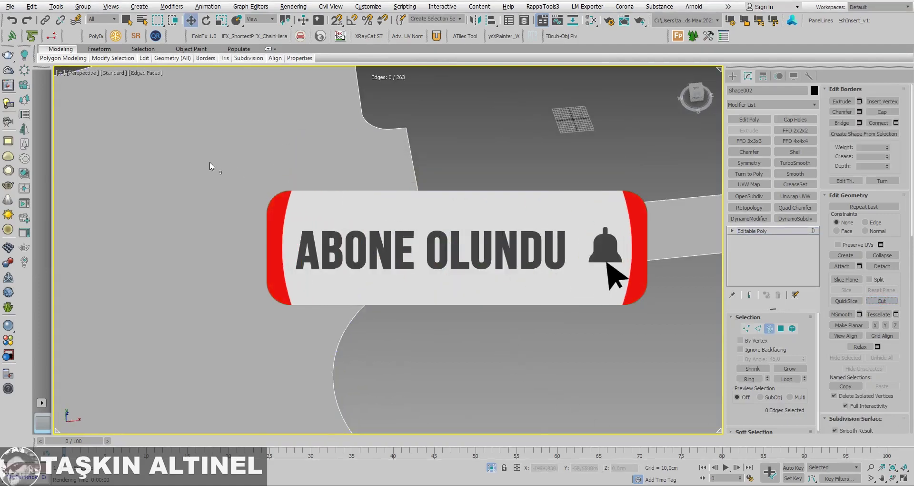
key(alt+w)
right_click(265, 197)
key(alt+w)
click(747, 328)
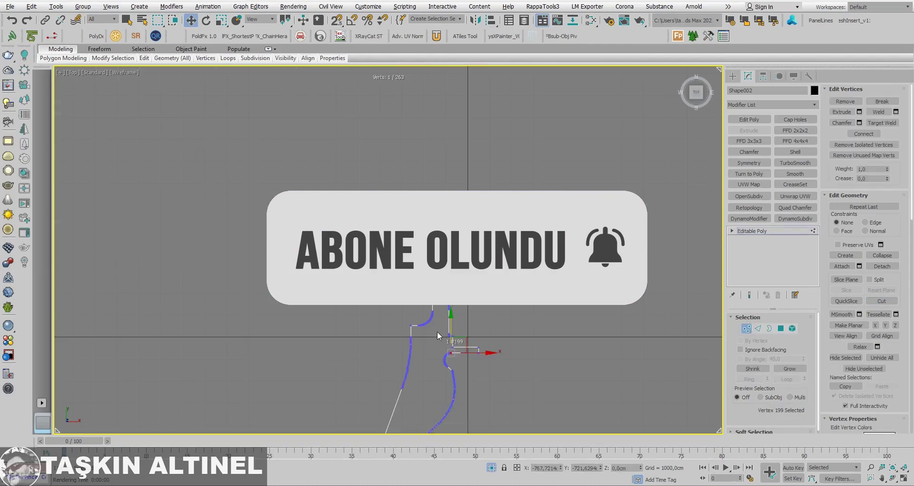
scroll(437, 331, up, 3)
scroll(454, 321, up, 2)
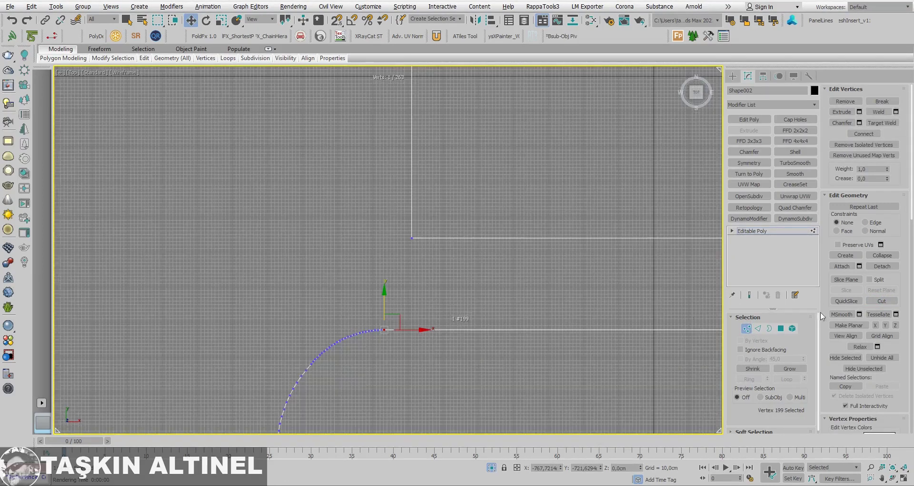
Step: Cut a snapped edge from the walkway corner vertex down to the path's curved edge
click(882, 301)
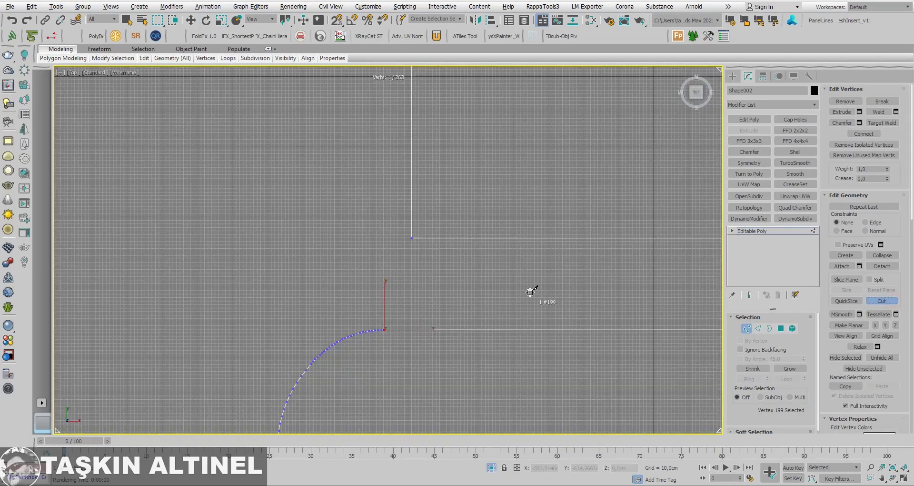
key(s)
click(419, 239)
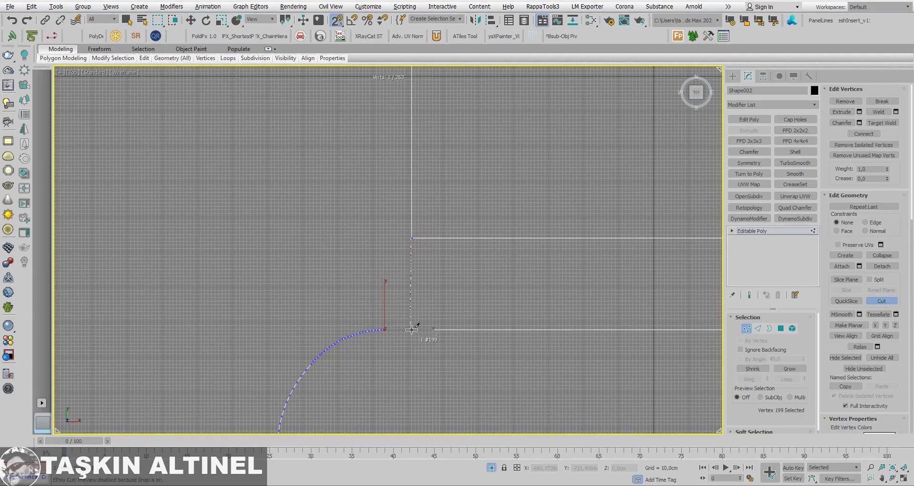
click(412, 329)
right_click(412, 329)
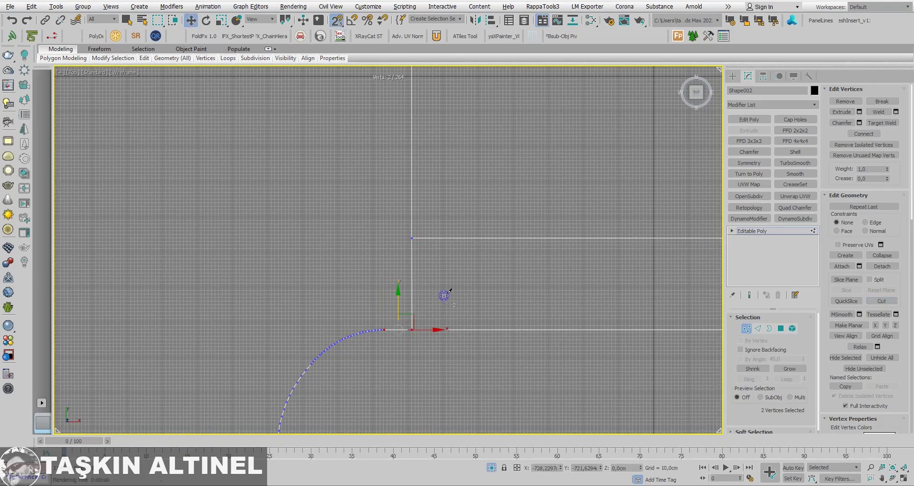
click(424, 298)
click(412, 329)
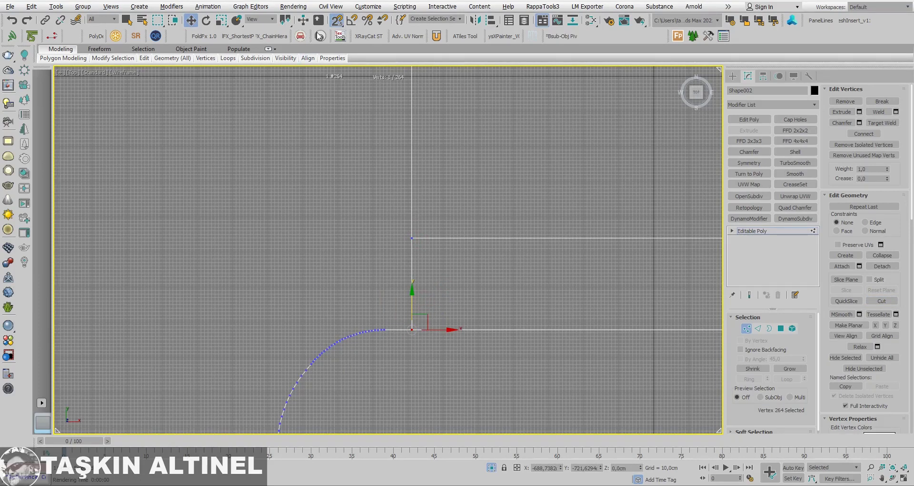
drag(440, 329, 417, 251)
key(ctrl+z)
click(456, 291)
Step: Select a facing pair of vertices on the path's right curve and left edge
scroll(431, 296, down, 3)
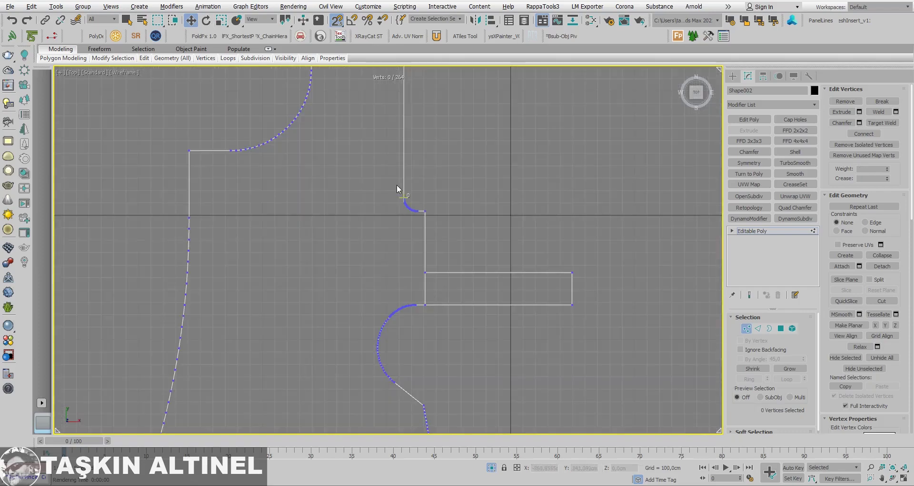
scroll(400, 197, up, 2)
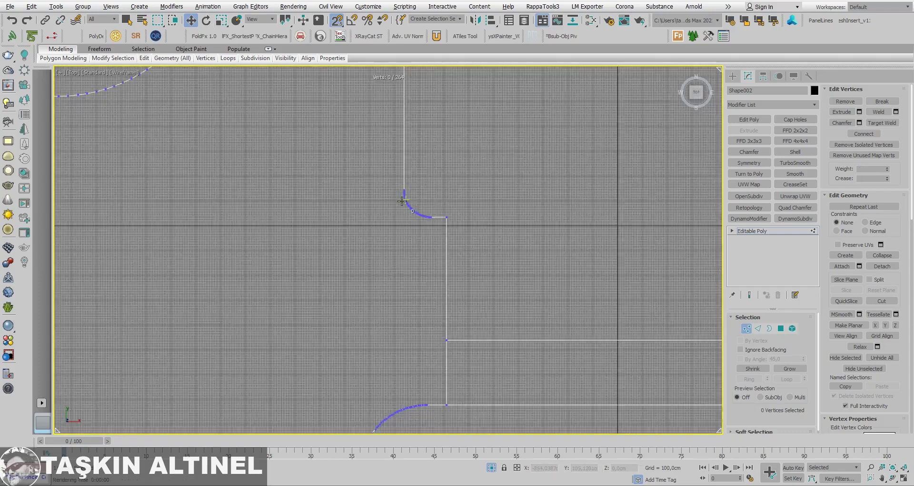
scroll(403, 201, up, 2)
click(427, 228)
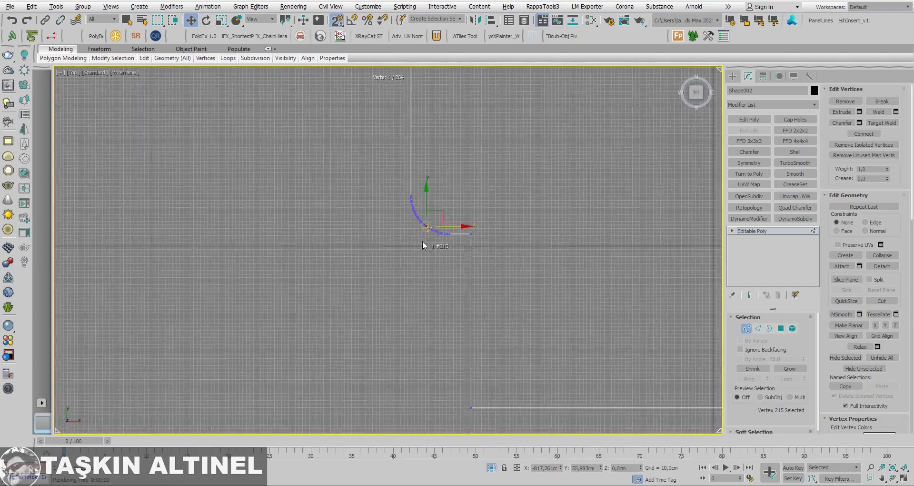
scroll(422, 241, down, 1)
ctrl+click(423, 423)
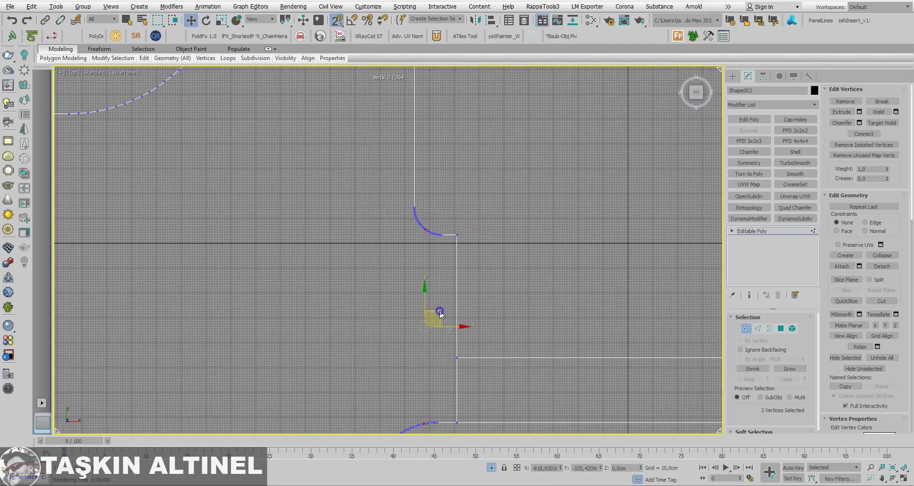
right_click(440, 314)
click(438, 356)
middle_drag(488, 359, 607, 295)
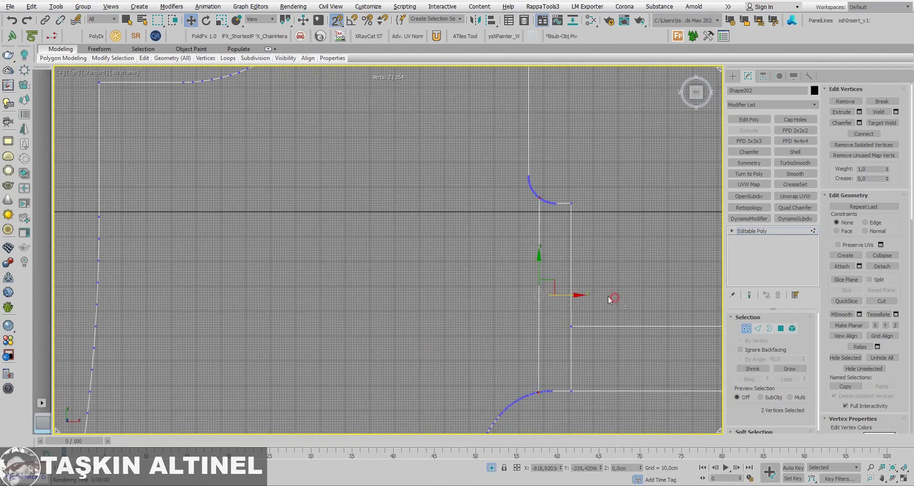
click(97, 303)
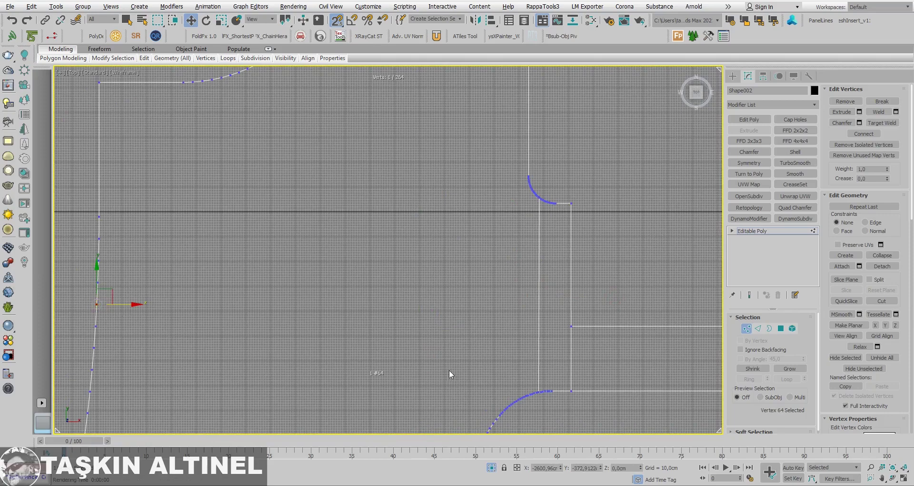
middle_drag(450, 369, 537, 232)
click(565, 339)
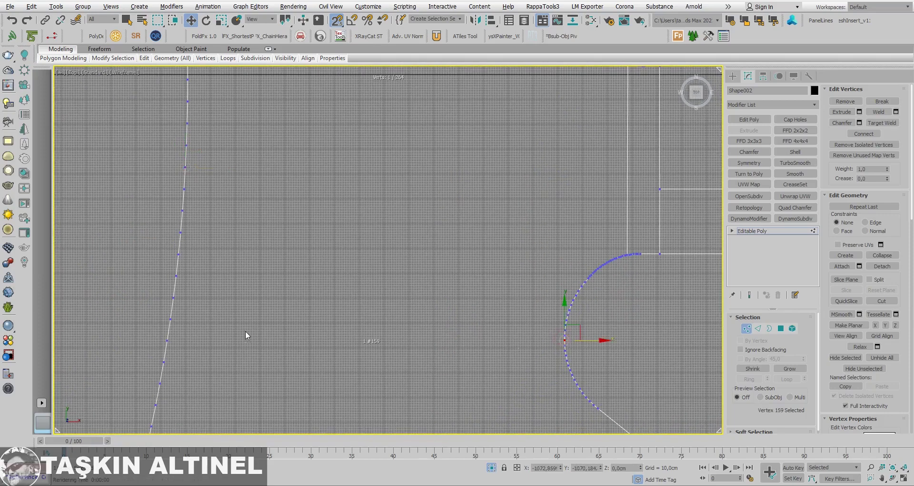
ctrl+click(170, 340)
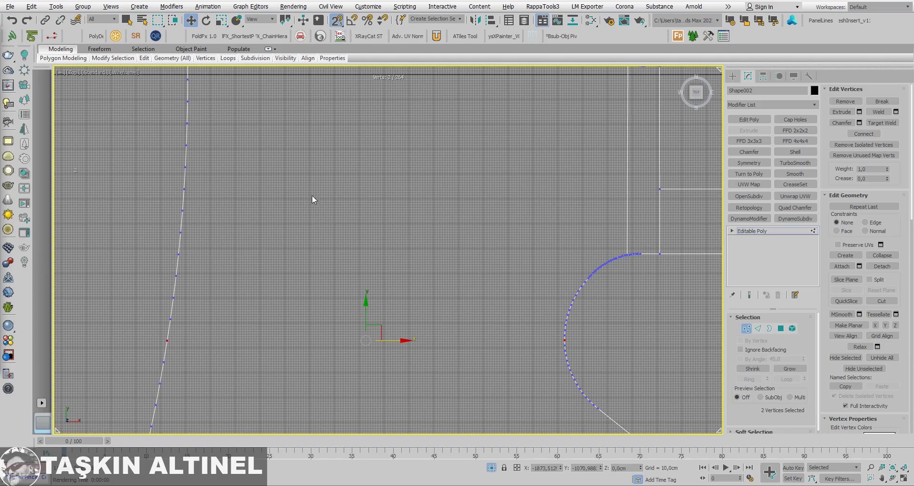
Step: Connect two pairs of opposite vertices across the path with new edges
scroll(431, 196, down, 2)
scroll(432, 189, down, 2)
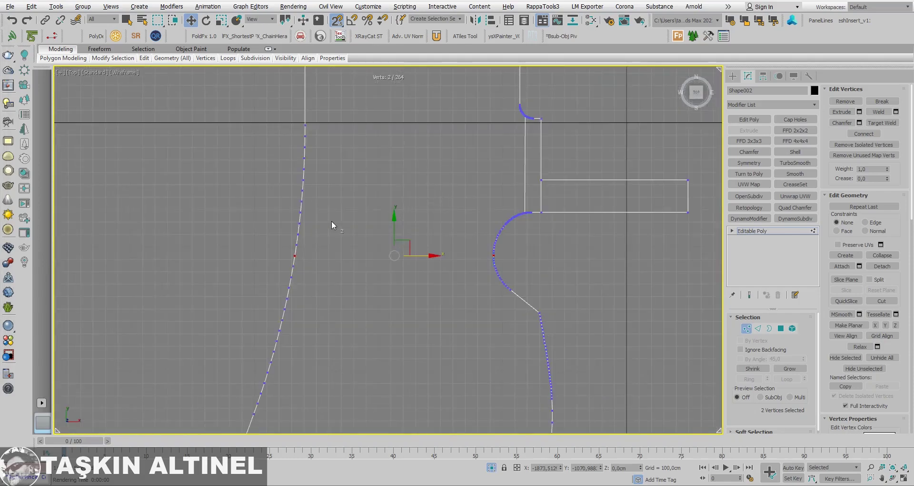
right_click(332, 221)
click(308, 250)
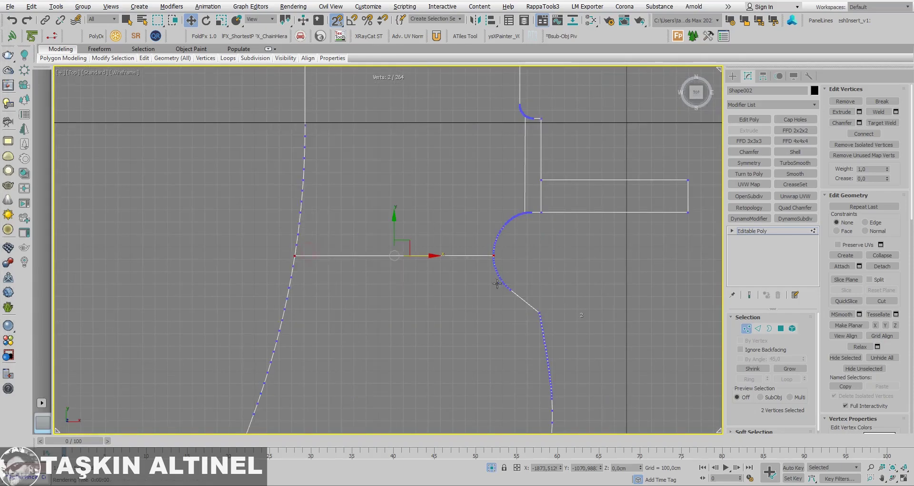
mouse_move(497, 284)
middle_down()
mouse_move(494, 198)
mouse_move(517, 217)
middle_up()
scroll(484, 244, down, 2)
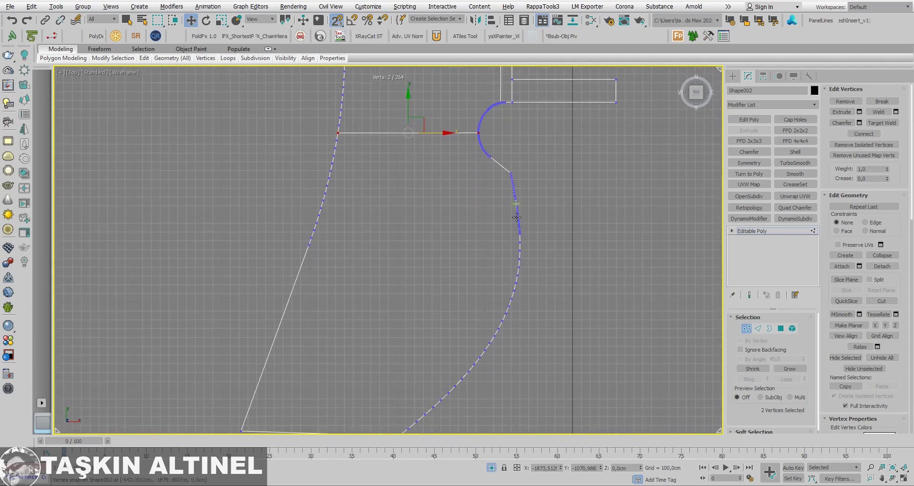
click(519, 220)
ctrl+click(316, 223)
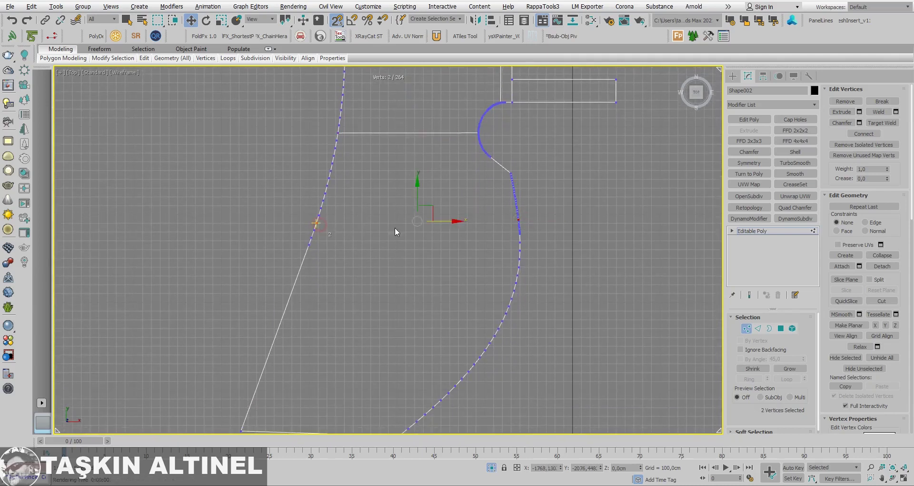
right_click(395, 232)
click(378, 256)
click(403, 279)
Step: Cut another snapped edge across the path further down
middle_drag(446, 323, 450, 265)
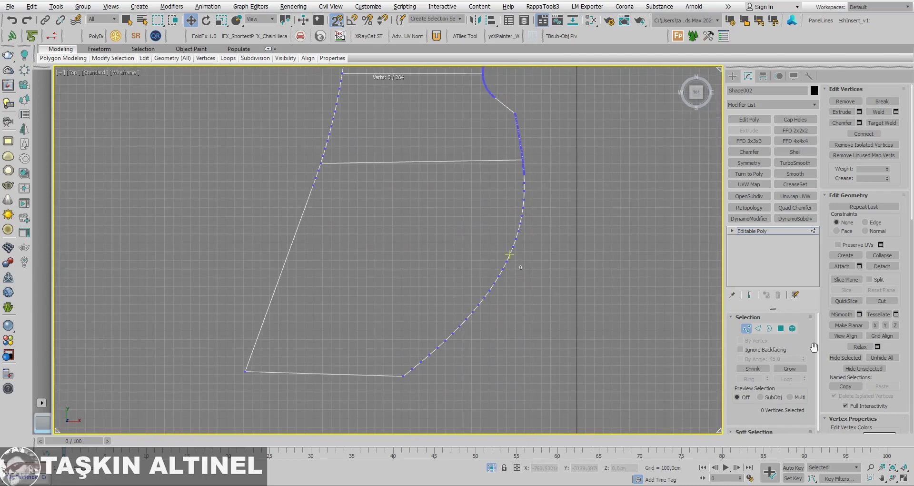
click(882, 300)
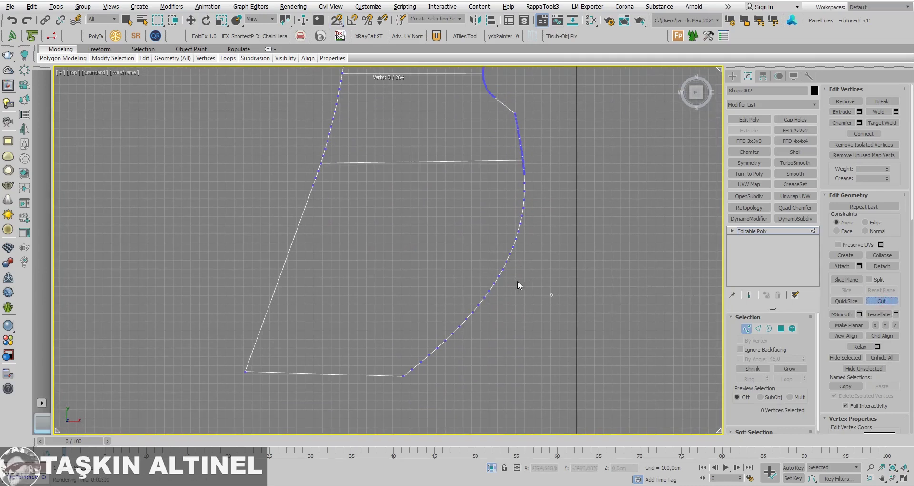
key(s)
click(276, 282)
scroll(527, 304, down, 2)
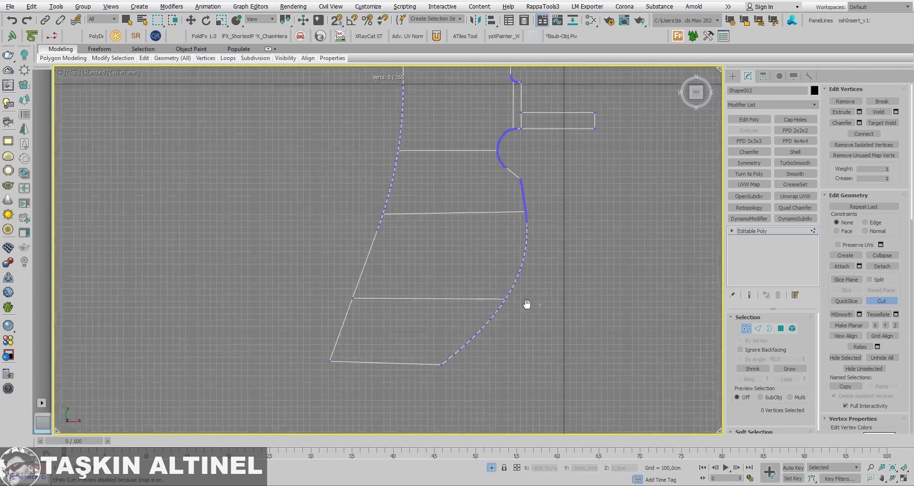
mouse_move(527, 304)
middle_down()
mouse_move(495, 271)
mouse_move(476, 306)
mouse_move(473, 279)
middle_up()
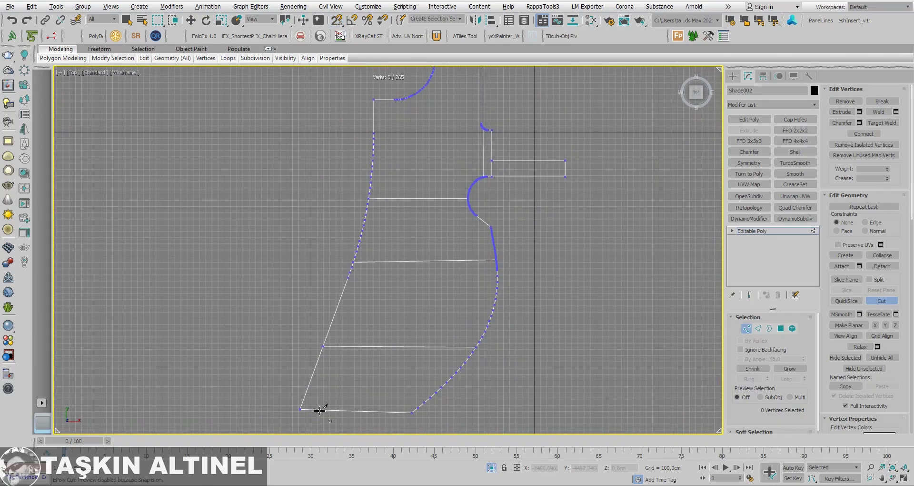
Step: Look through the VRayCam001 camera, then return to the viewport layout
key(alt+w)
key(alt+w)
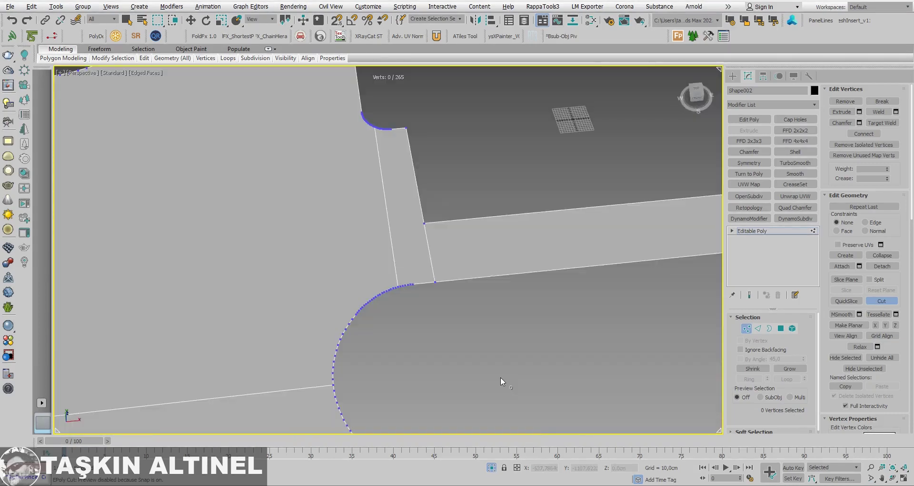
key(c)
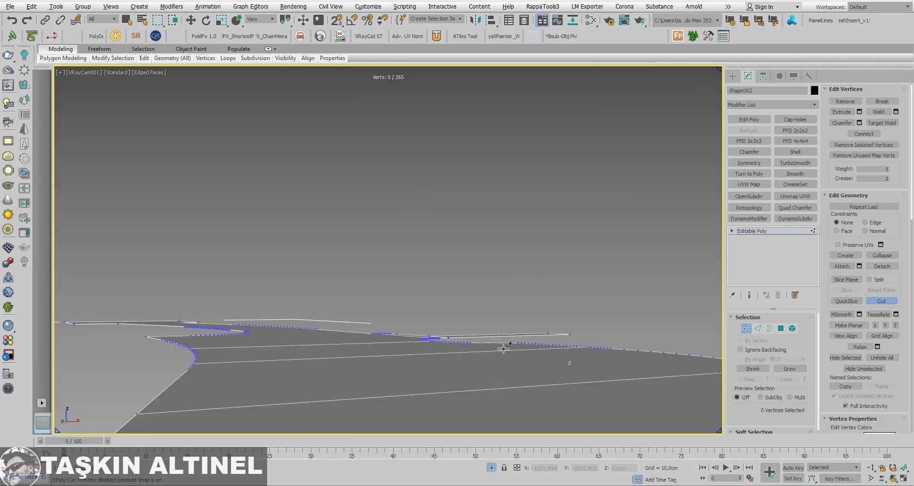
key(alt+w)
Step: Maximize the Top viewport, centered on the path, back in Vertex mode
right_click(281, 184)
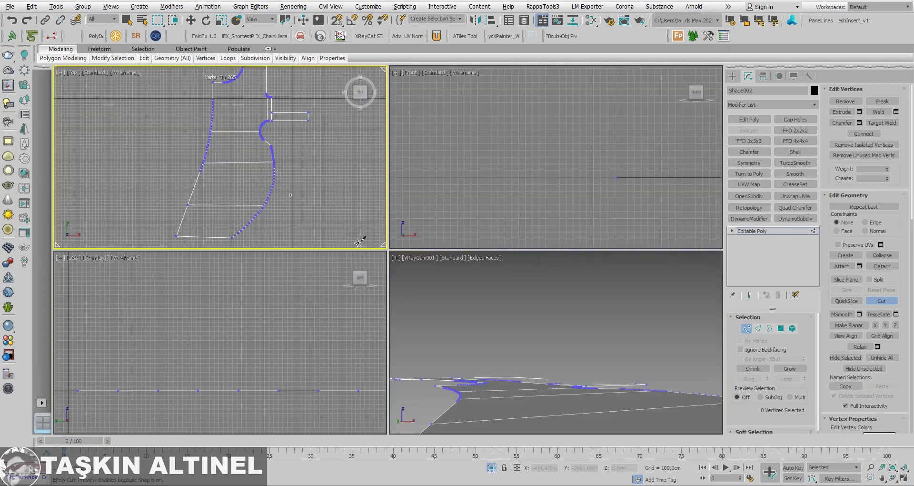
key(alt+w)
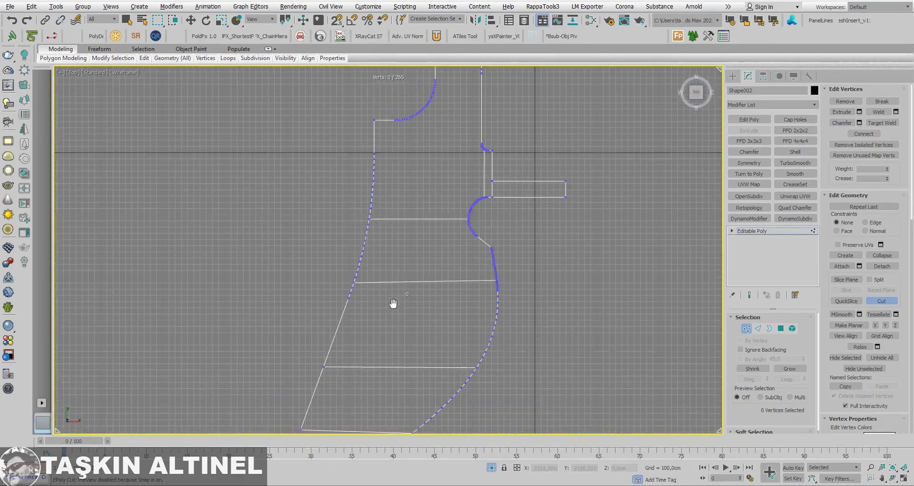
middle_drag(420, 223, 414, 274)
right_click(413, 275)
key(4)
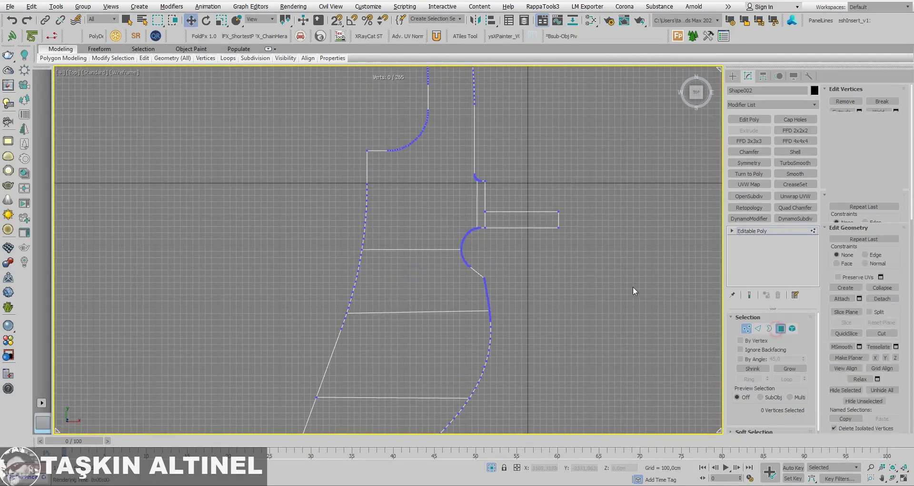
middle_drag(489, 240, 488, 336)
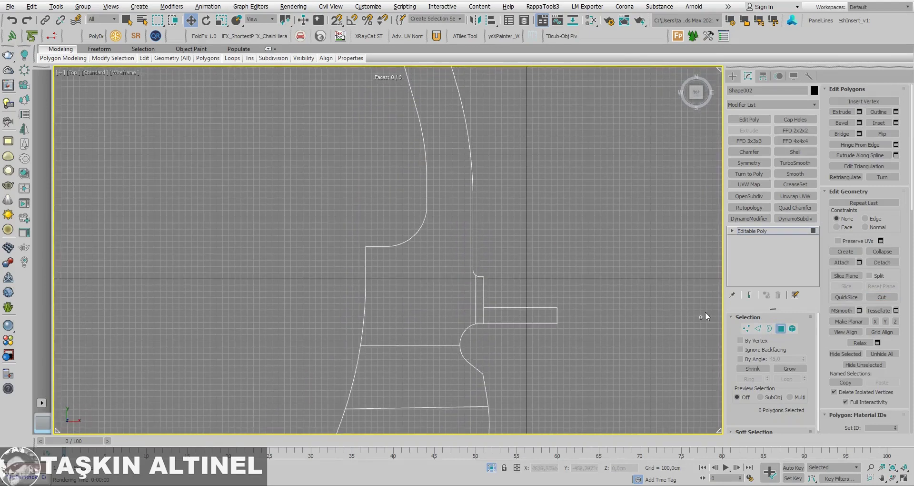
click(747, 329)
scroll(434, 238, up, 2)
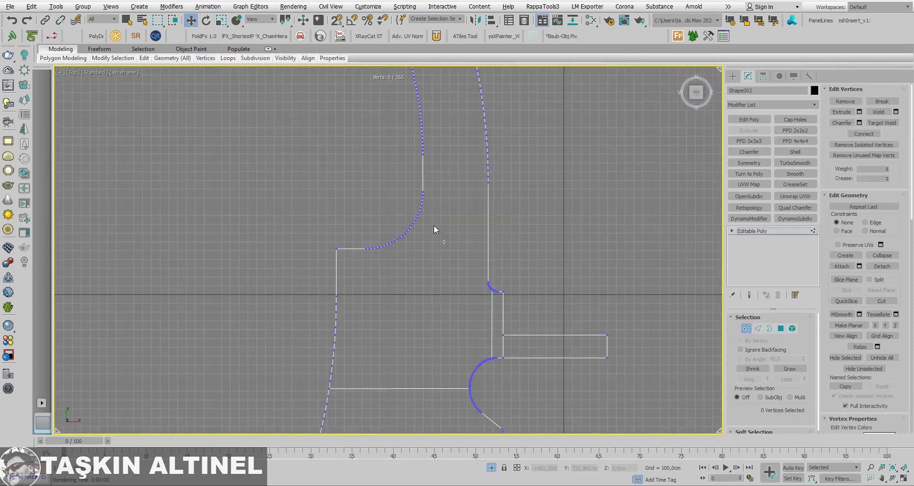
Step: Cut an edge from the arc's end point to the vertical edge and level its new vertex
click(882, 300)
scroll(510, 285, up, 3)
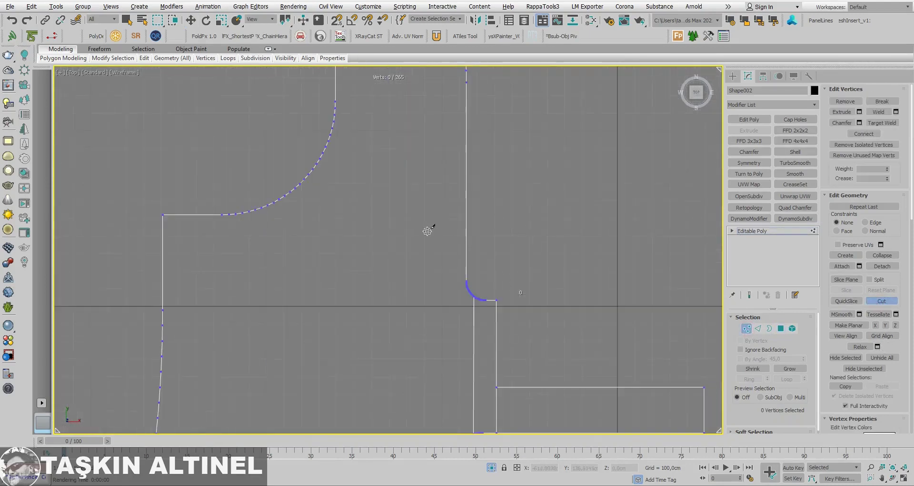
key(s)
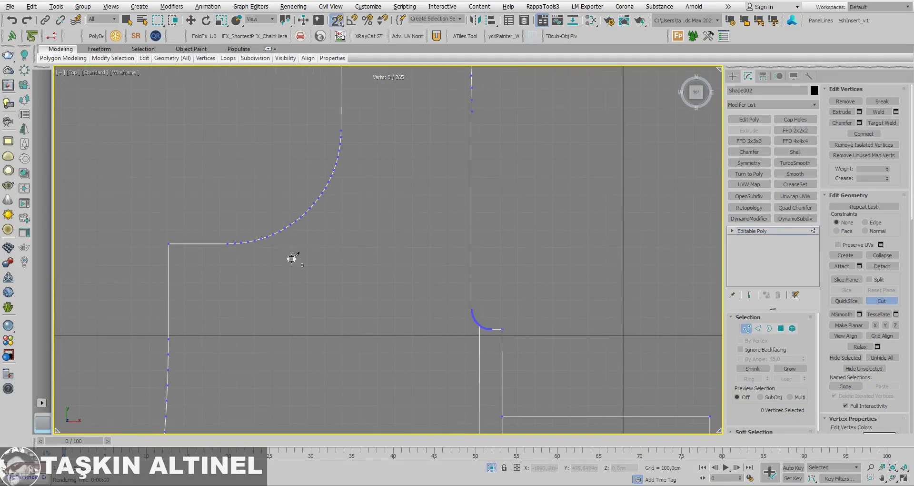
click(287, 229)
click(472, 230)
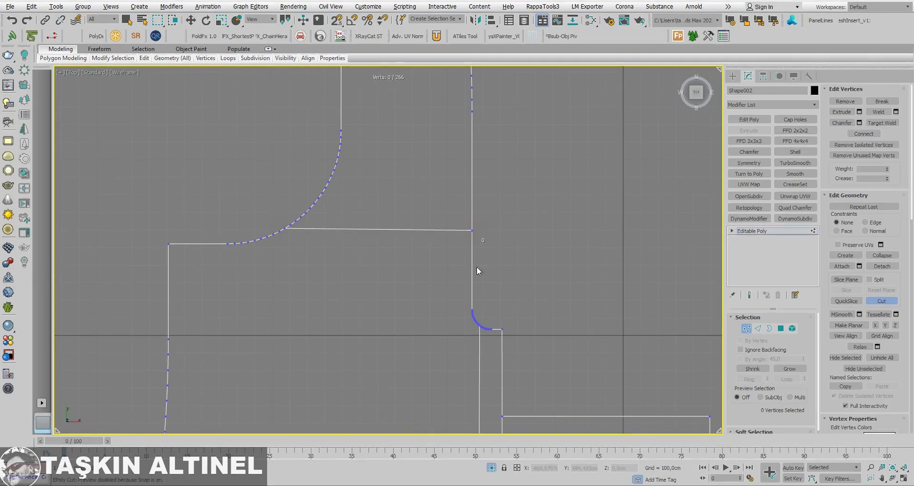
key(w)
click(472, 230)
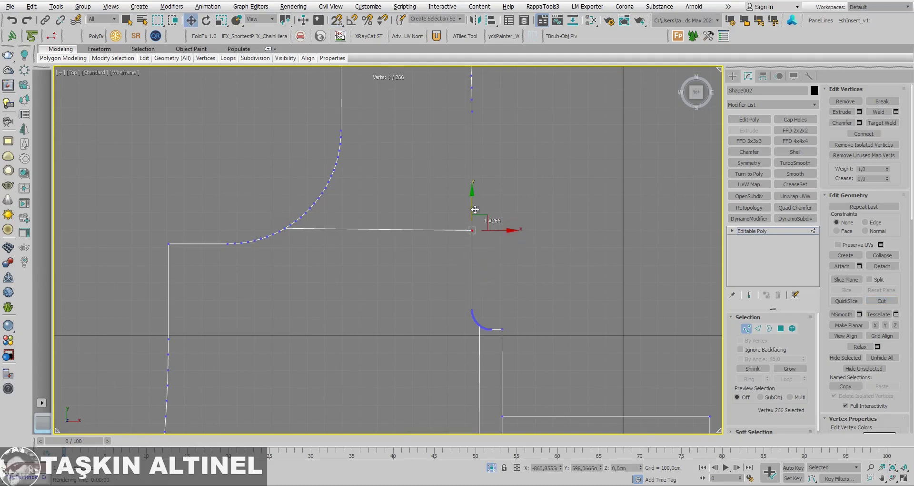
key(s)
drag(473, 201, 473, 199)
middle_drag(472, 199, 480, 288)
Step: Cut a second edge across the path and snap its right vertex level with the left corner
click(875, 303)
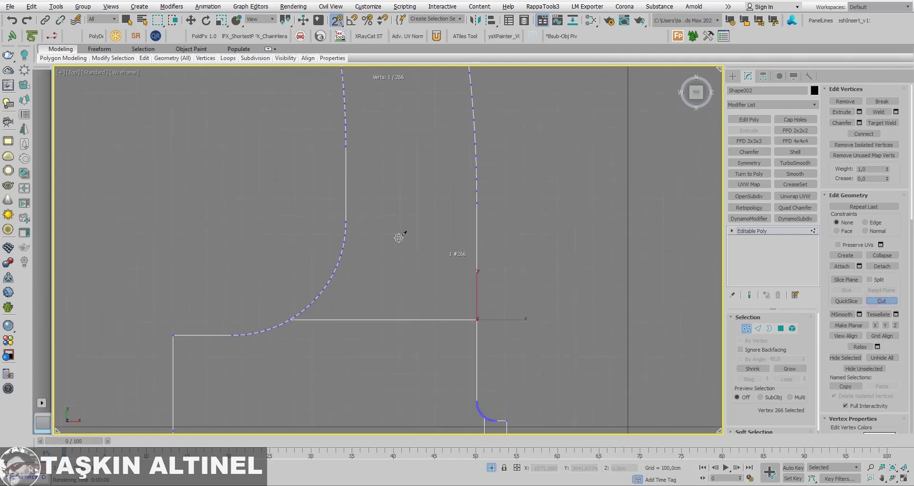
click(346, 220)
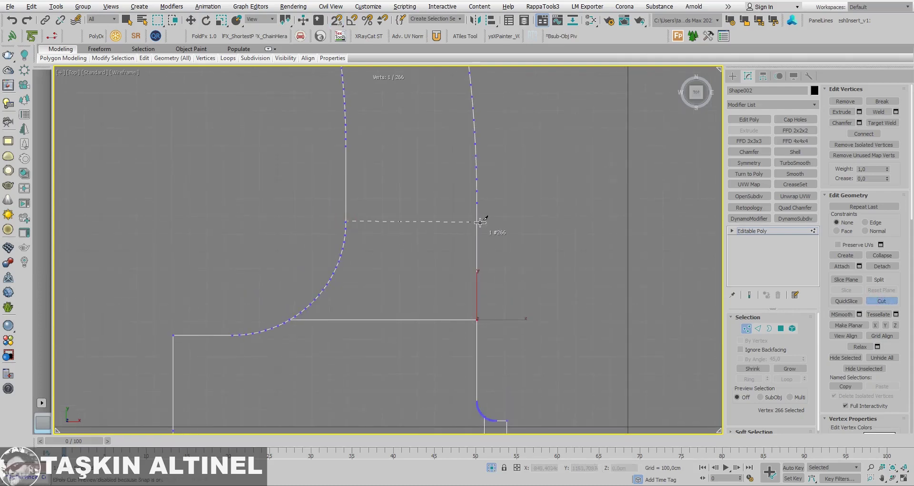
click(477, 222)
key(w)
drag(527, 210, 479, 241)
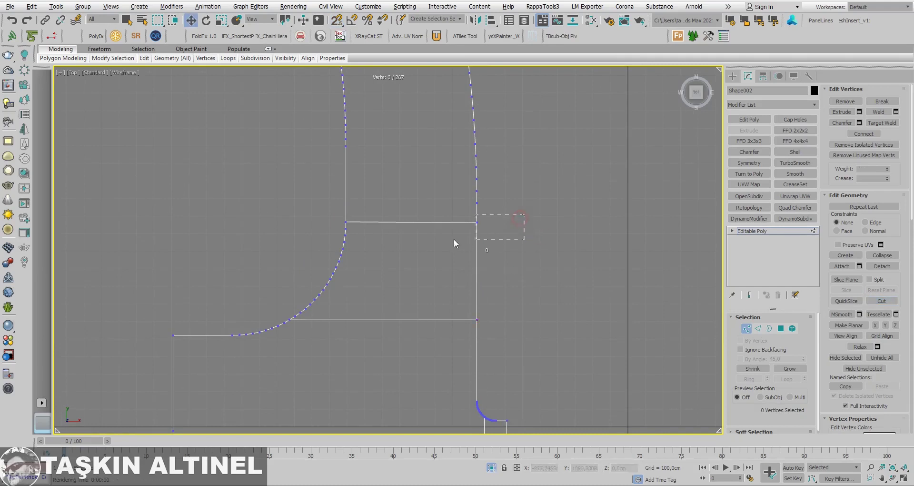
drag(478, 197, 343, 218)
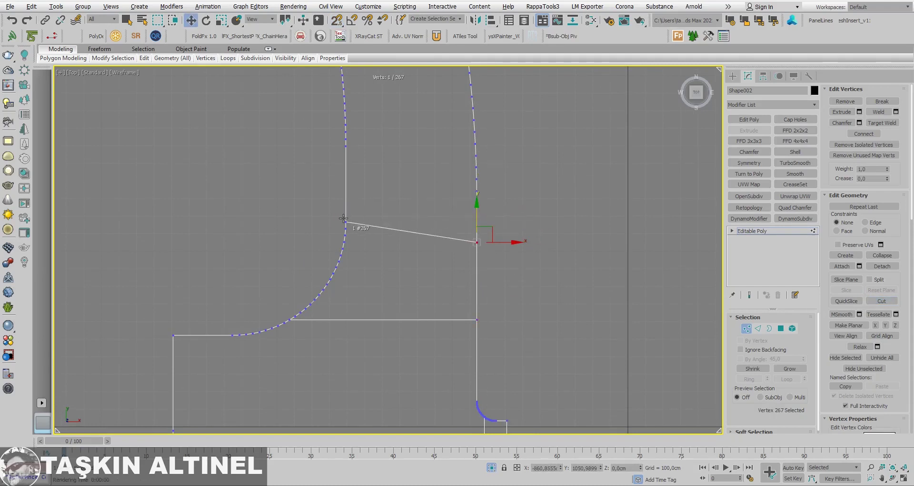
key(ctrl+z)
key(s)
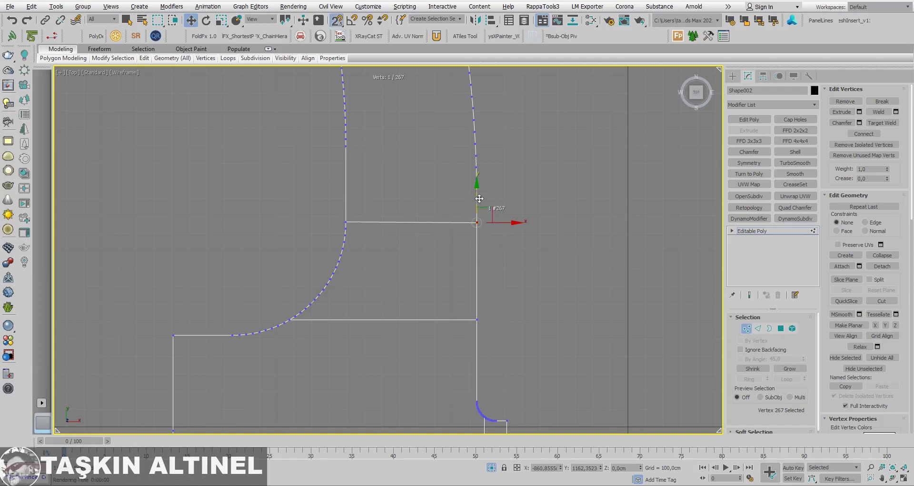
drag(479, 199, 343, 220)
middle_drag(479, 198, 478, 279)
drag(511, 235, 329, 246)
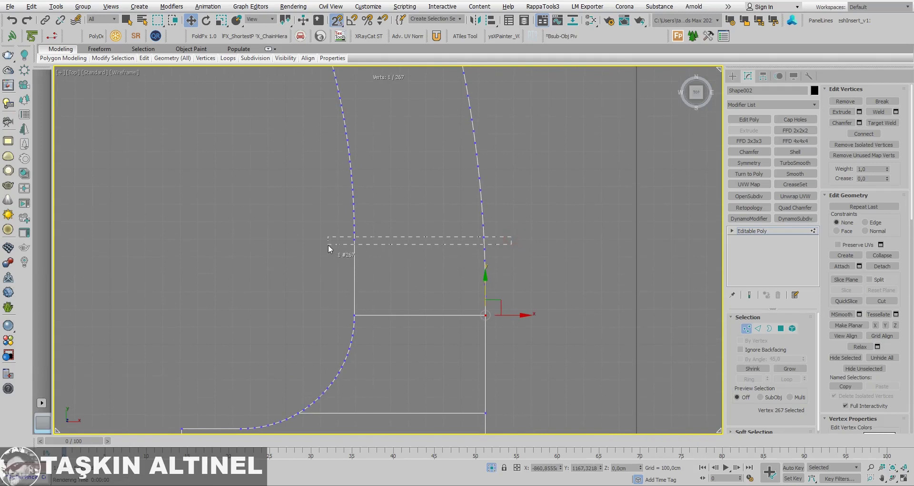
Step: Connect matching right- and left-curve vertex pairs across the path strip with new edges
middle_drag(398, 256, 398, 296)
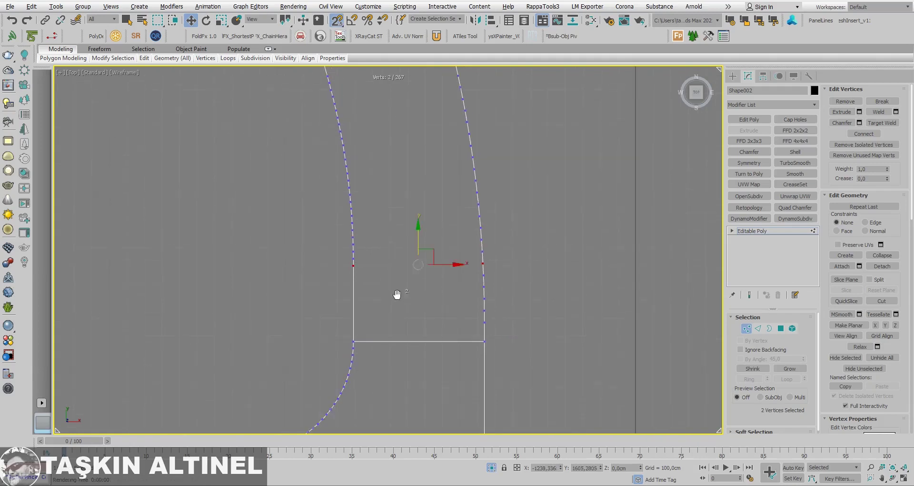
right_click(400, 291)
click(444, 195)
middle_drag(444, 195, 456, 277)
alt+drag(488, 241, 361, 250)
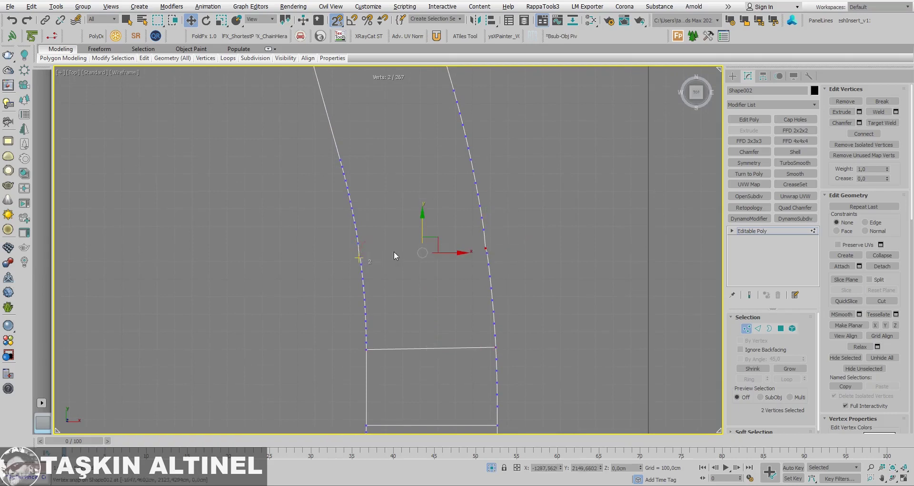
right_click(412, 253)
click(396, 286)
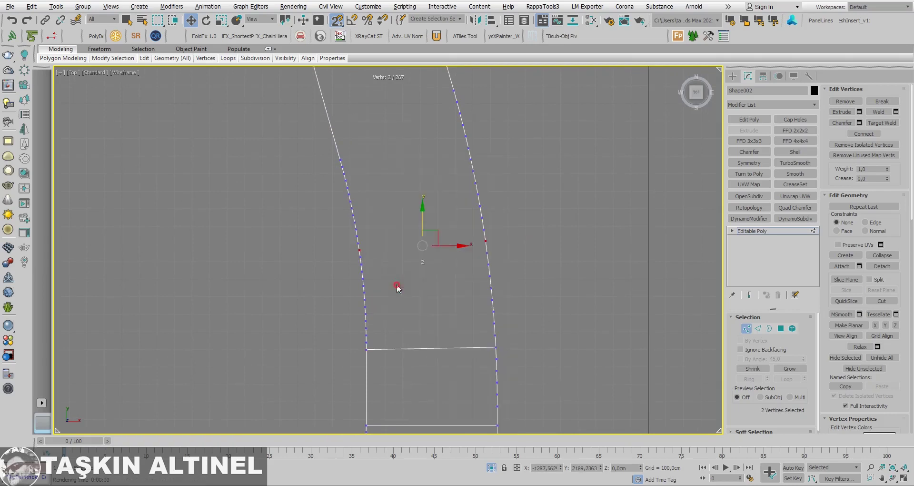
middle_drag(451, 245, 455, 293)
click(473, 214)
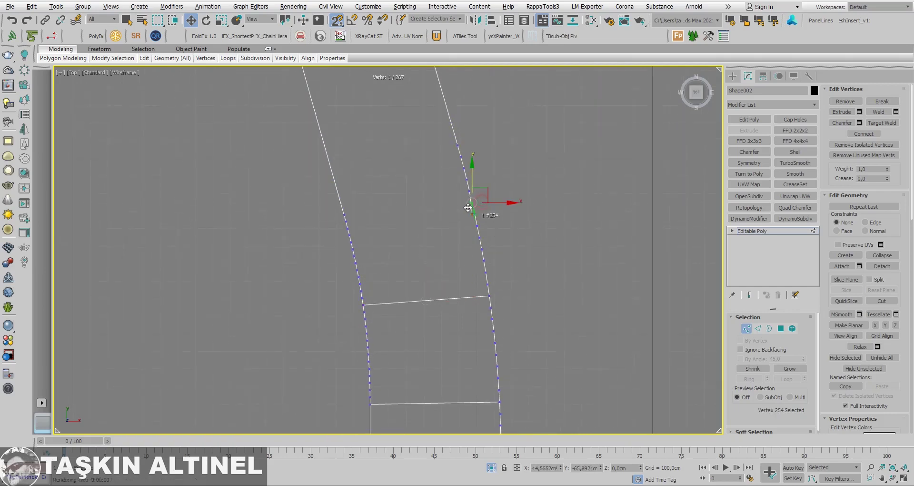
ctrl+click(351, 241)
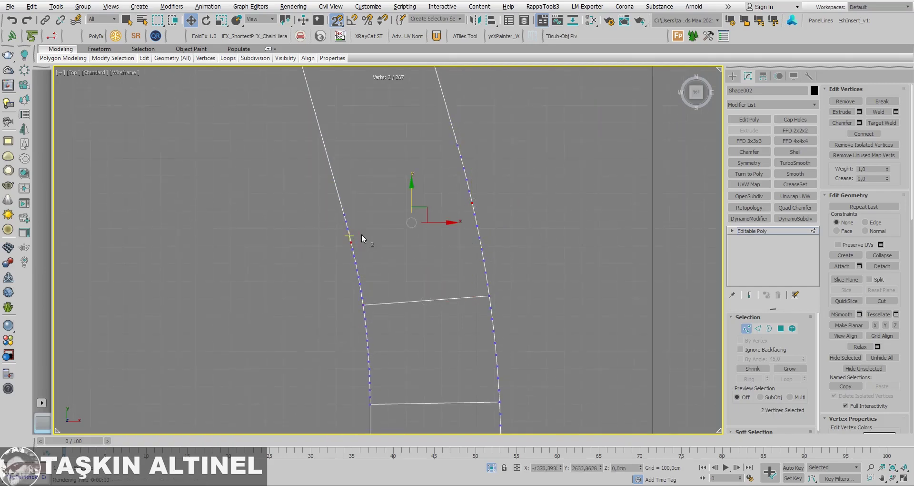
right_click(363, 235)
click(347, 262)
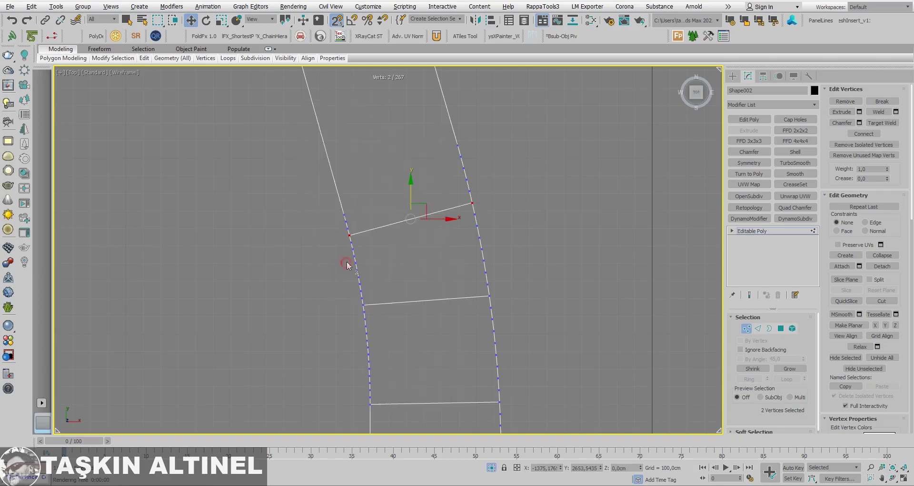
Step: Cut three more edges across the curved strip, working toward the path's upper end
middle_drag(446, 222, 464, 288)
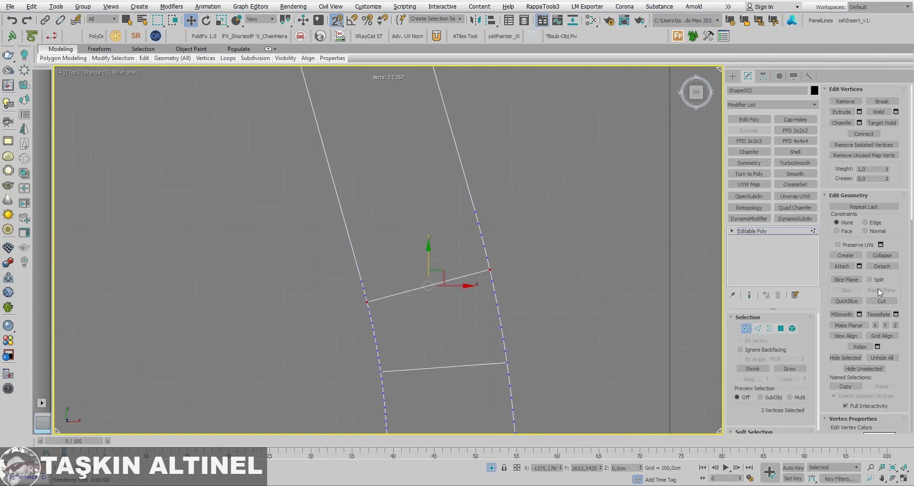
click(882, 300)
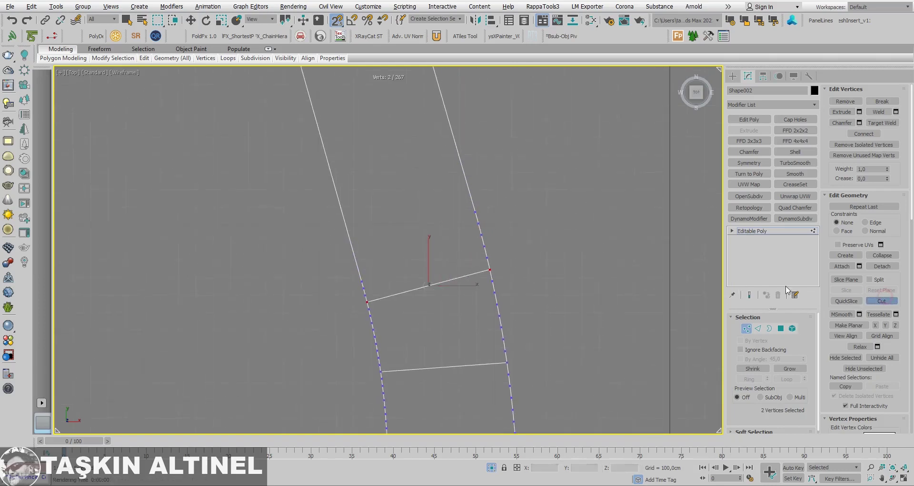
click(475, 211)
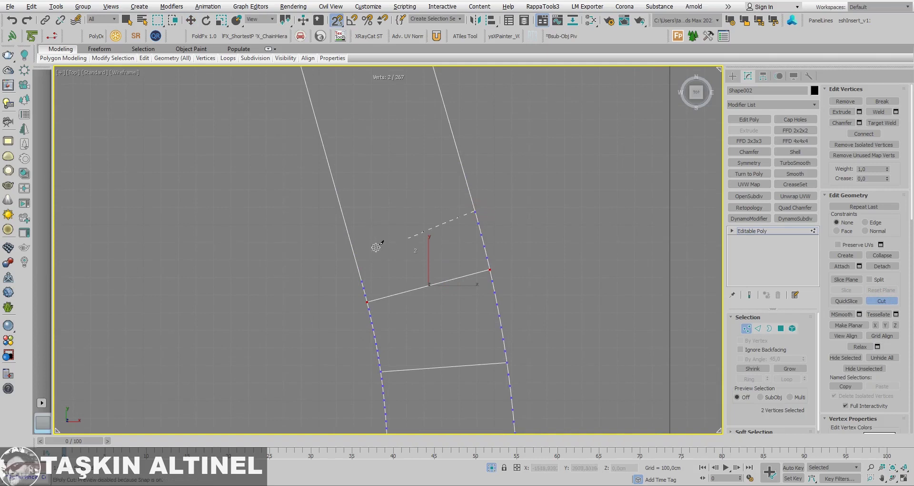
click(349, 245)
middle_drag(449, 200, 486, 251)
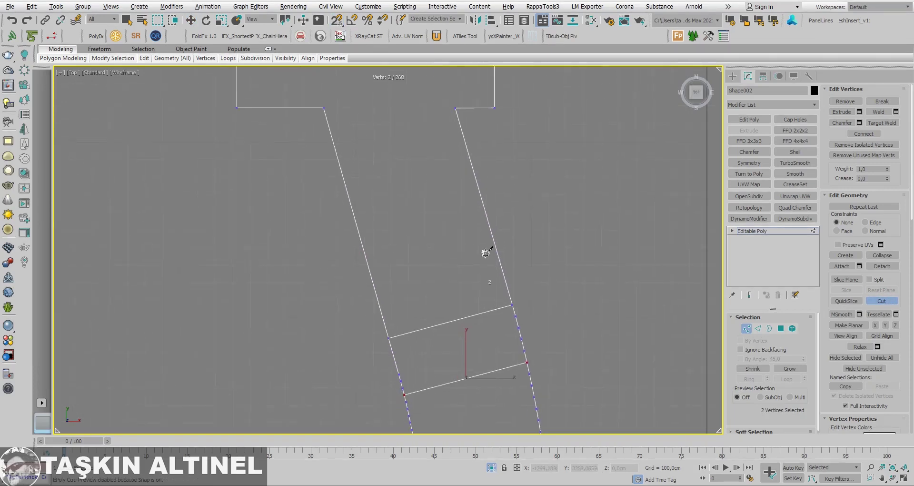
click(487, 219)
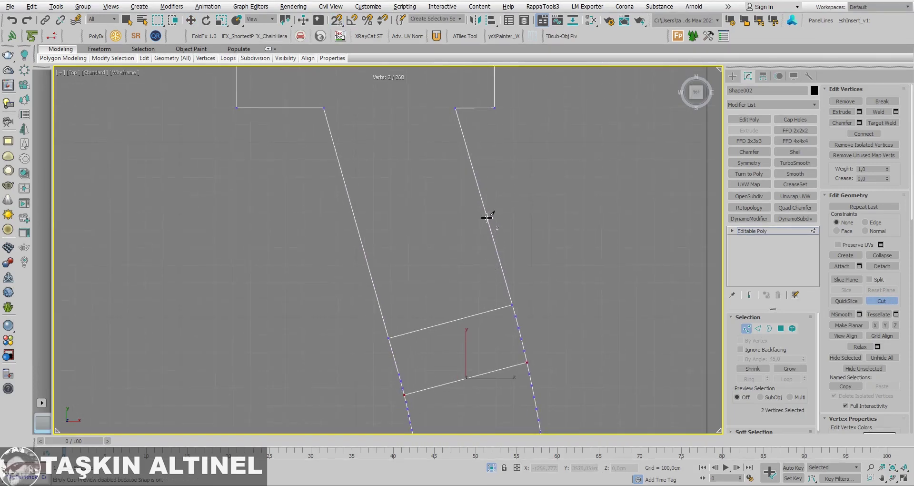
click(363, 249)
middle_drag(447, 180, 475, 247)
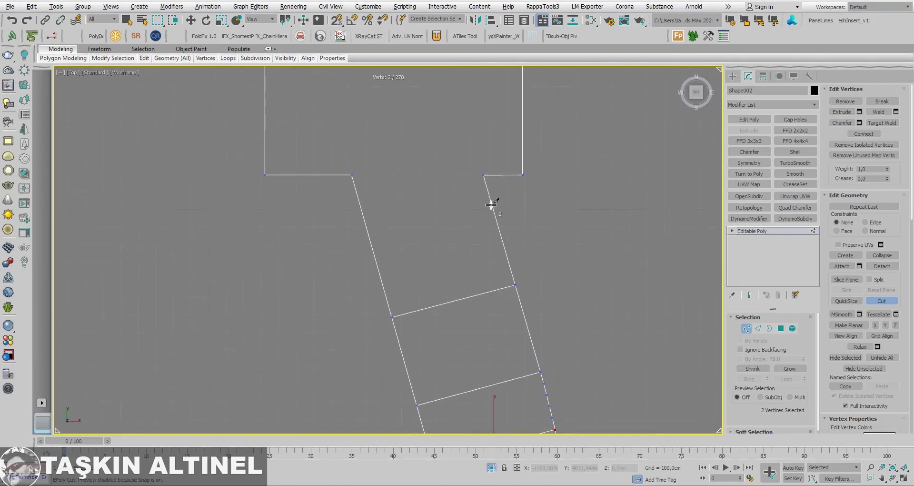
click(492, 205)
click(370, 238)
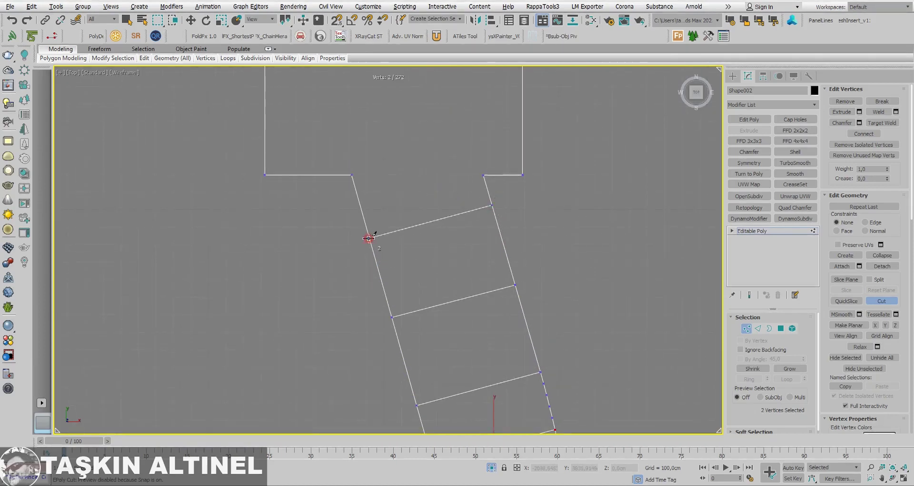
key(w)
Step: Clear the vertex selection and cut an edge across the strip near the corner with snapping
right_click(322, 181)
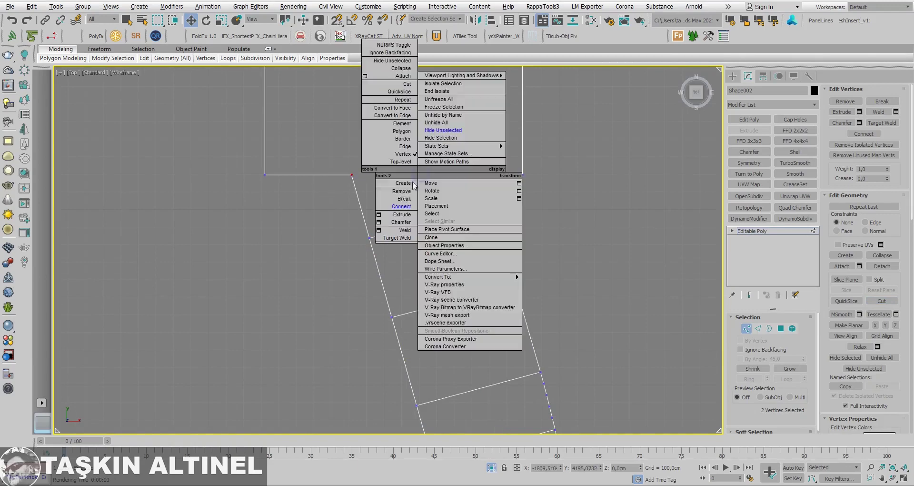
click(399, 204)
scroll(399, 220, down, 3)
middle_drag(484, 276, 485, 181)
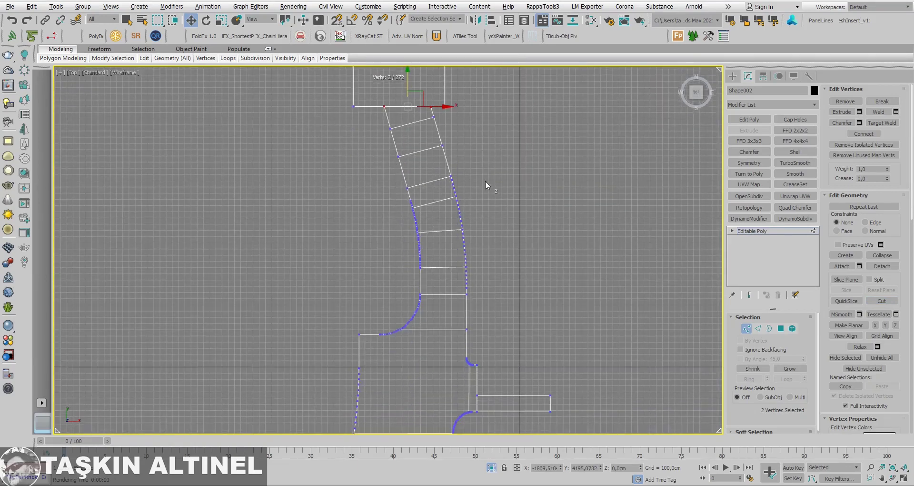
scroll(443, 322, up, 4)
click(484, 329)
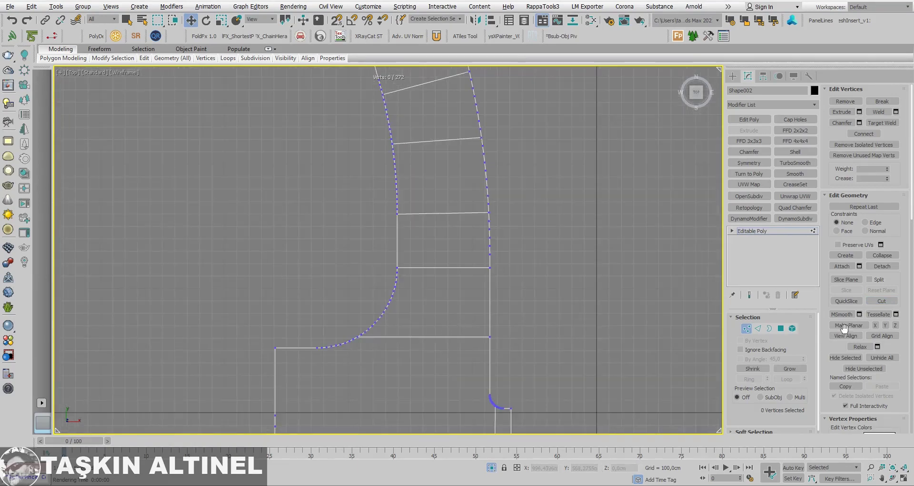
click(870, 304)
key(s)
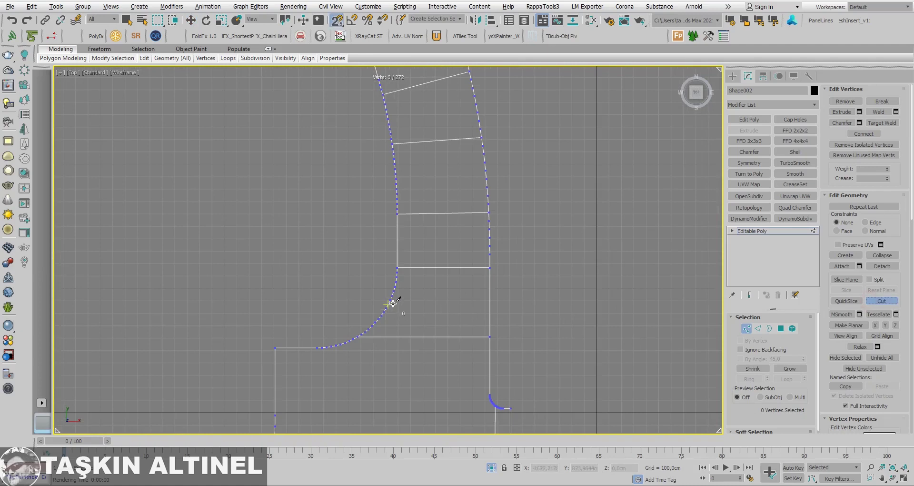
click(491, 304)
key(w)
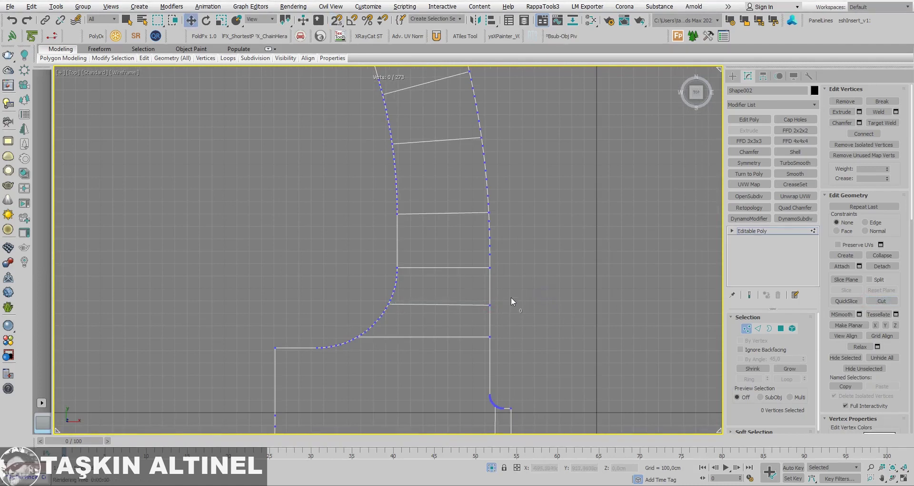
Step: Snap-move vertex 273 up so the lower edge near the notch is level
scroll(480, 307, up, 5)
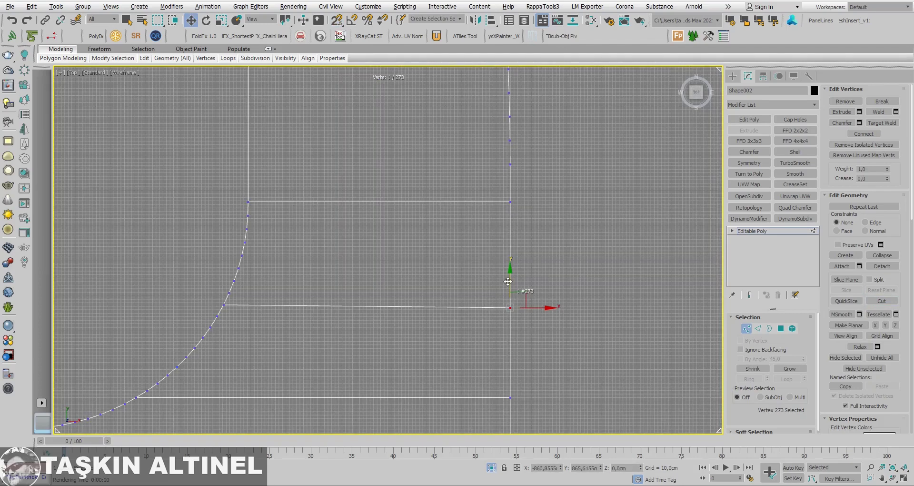
key(s)
drag(508, 282, 513, 282)
click(513, 282)
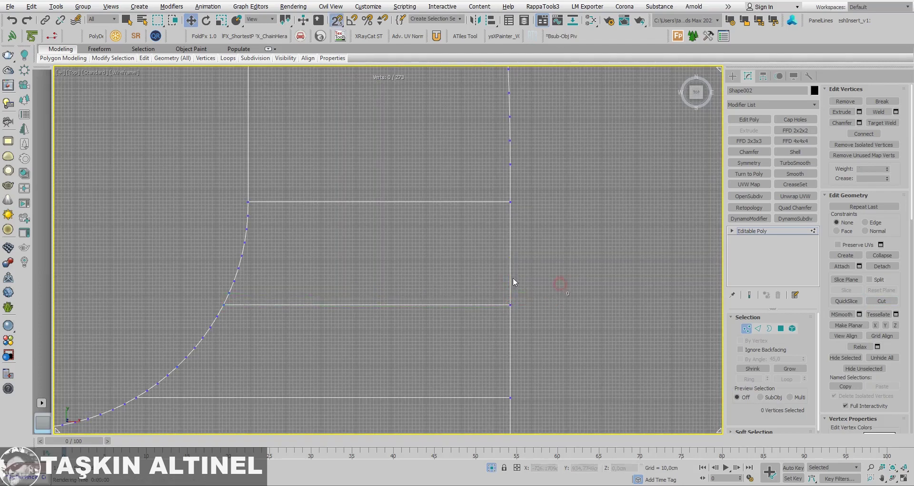
scroll(513, 282, down, 3)
scroll(454, 253, down, 3)
middle_drag(515, 266, 525, 310)
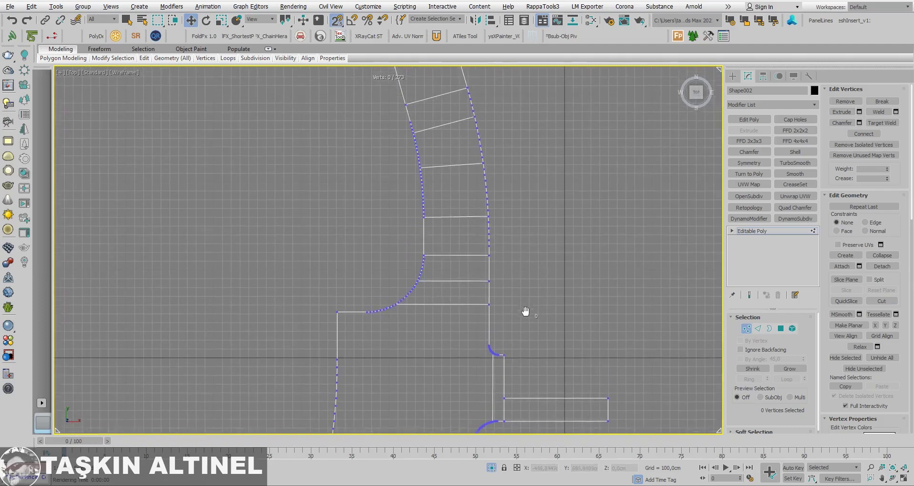
scroll(507, 213, up, 3)
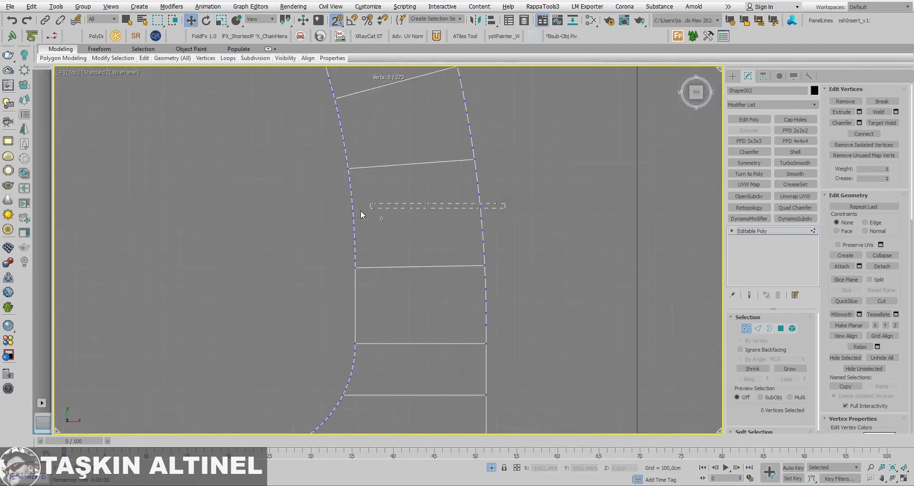
Step: Box-select three vertices across the strip and connect them with a new edge
drag(361, 210, 350, 210)
right_click(340, 204)
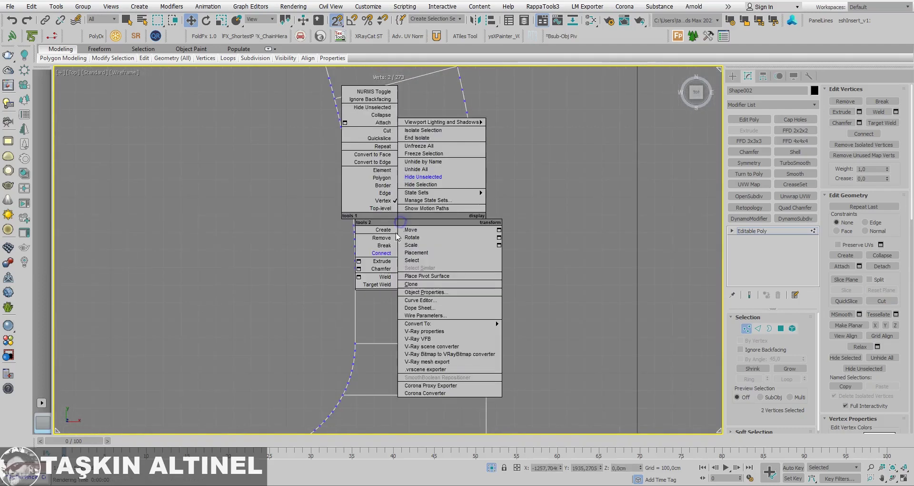
click(372, 256)
scroll(467, 258, down, 3)
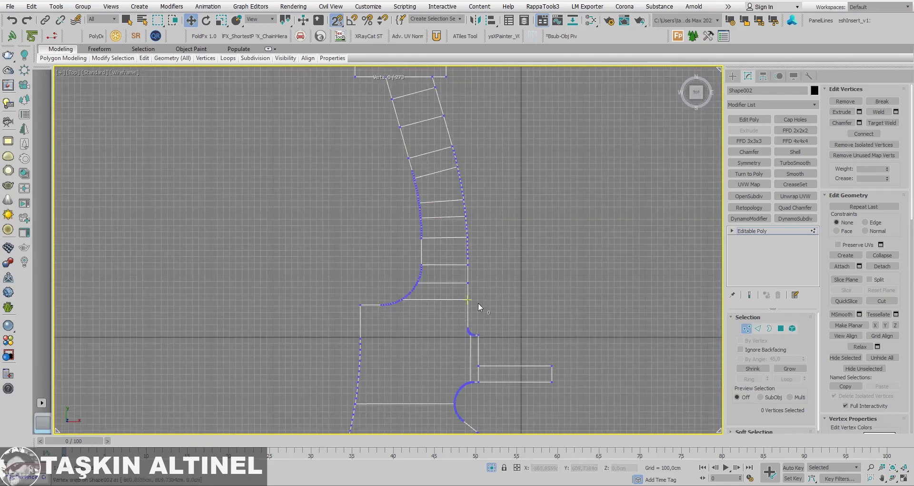
scroll(529, 210, up, 2)
scroll(530, 218, up, 1)
scroll(533, 191, up, 1)
scroll(539, 174, up, 2)
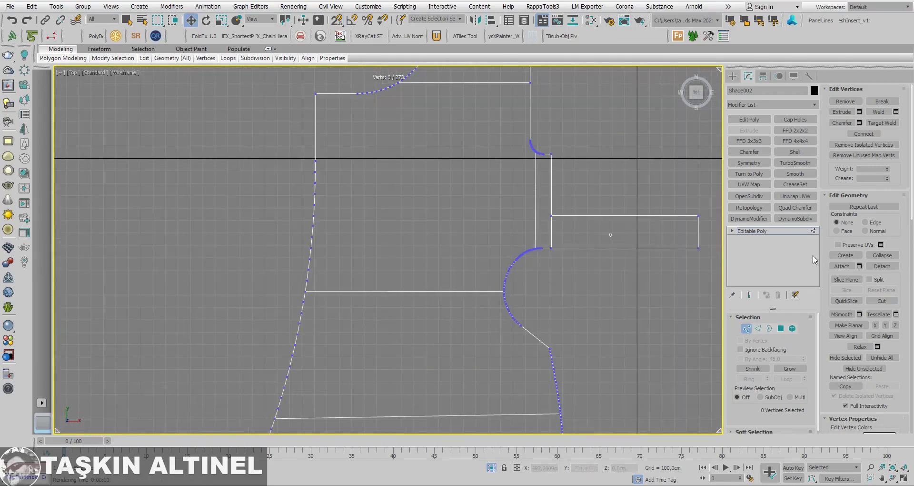
Step: Cut a snapped edge from the notch vertex to the path's left border
click(882, 301)
key(s)
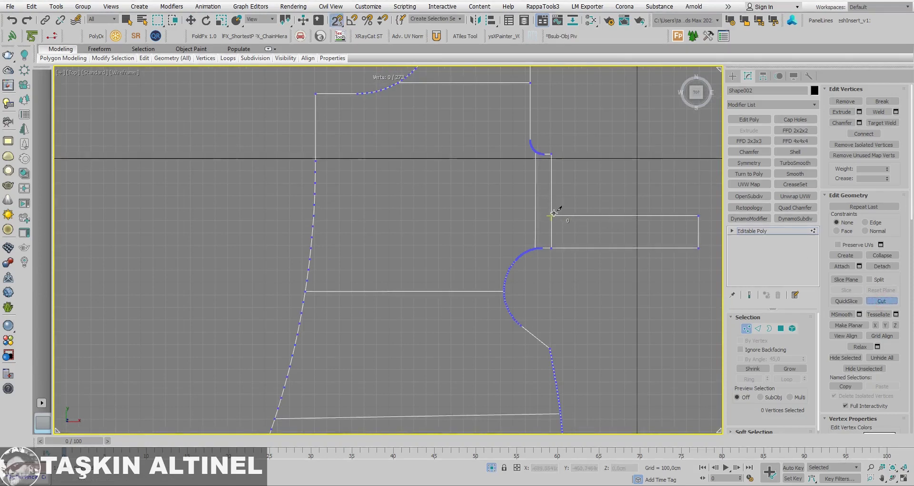
click(315, 213)
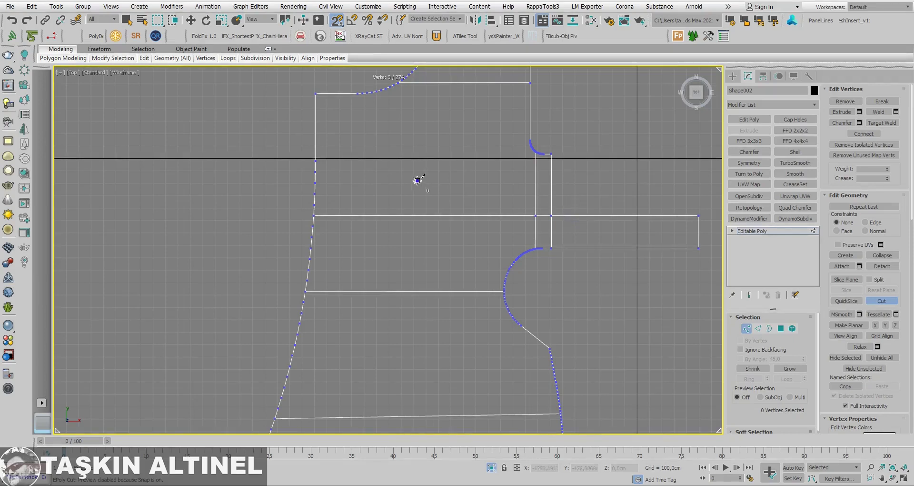
key(w)
scroll(460, 206, down, 2)
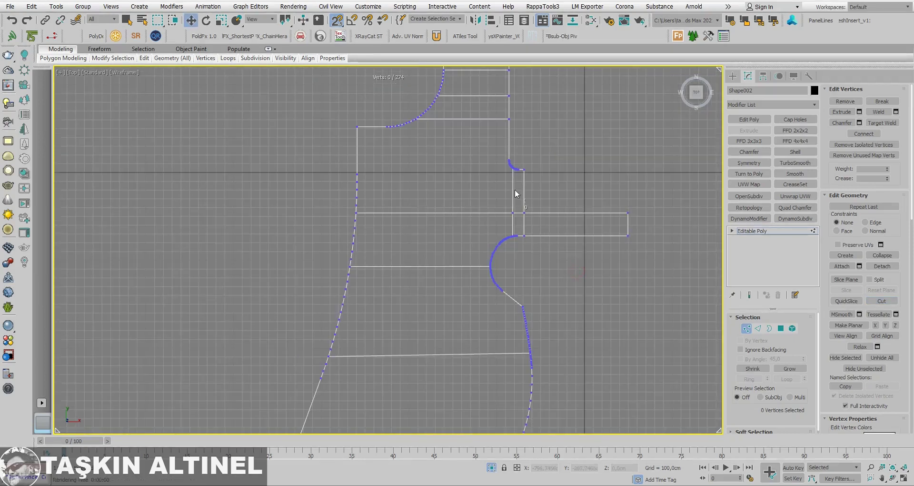
middle_drag(515, 190, 512, 231)
scroll(512, 231, up, 3)
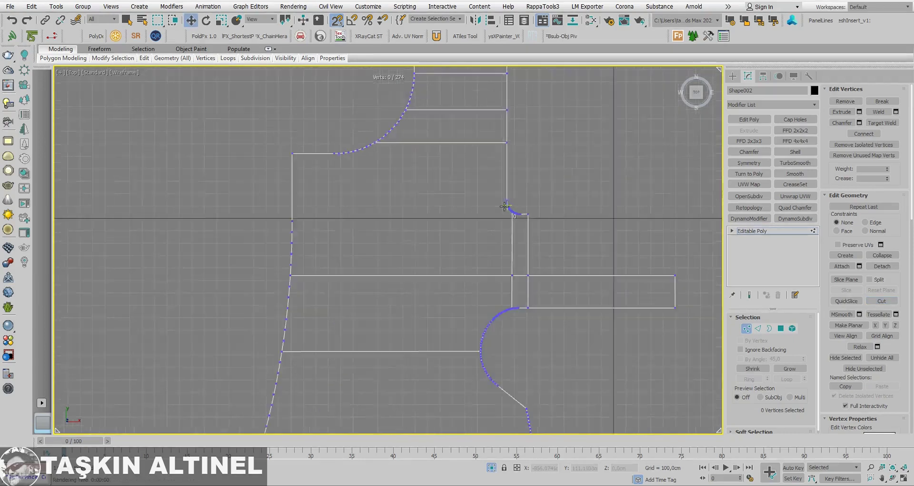
Step: Cut a second edge from the notch area to the left border and frame the path poly
click(880, 296)
scroll(510, 203, up, 3)
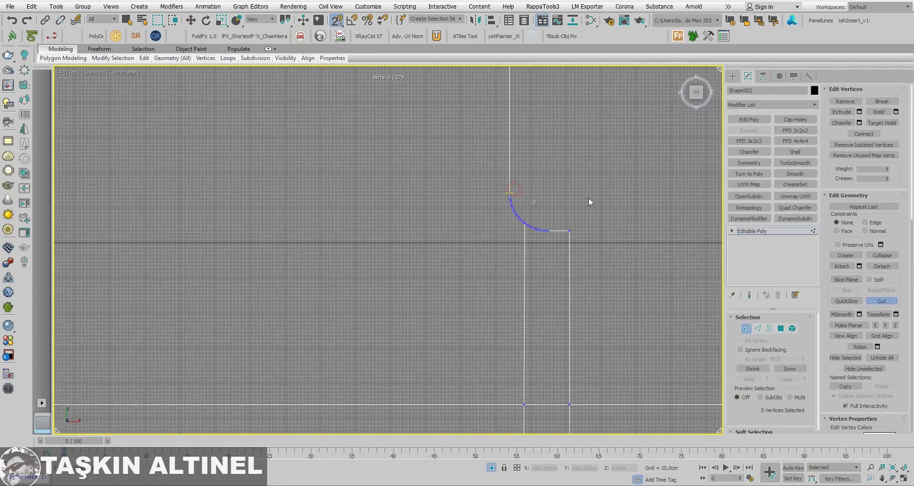
scroll(589, 199, down, 1)
right_click(106, 192)
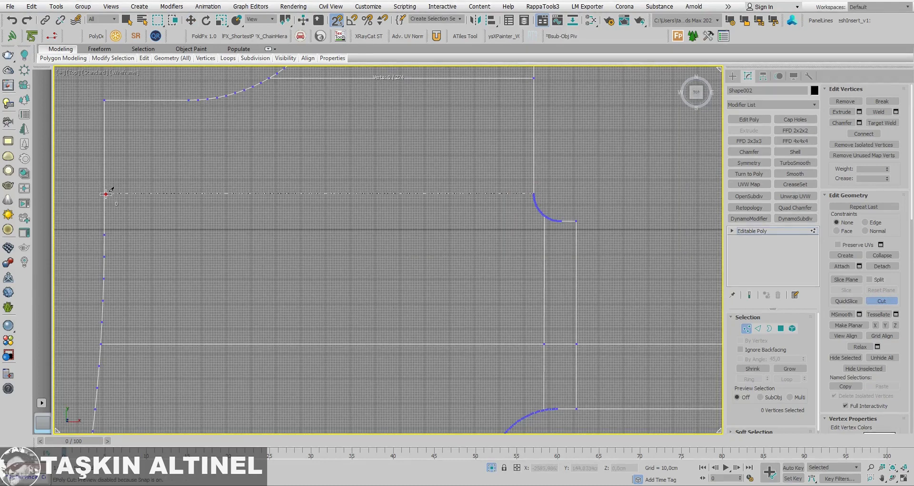
click(106, 194)
right_click(276, 179)
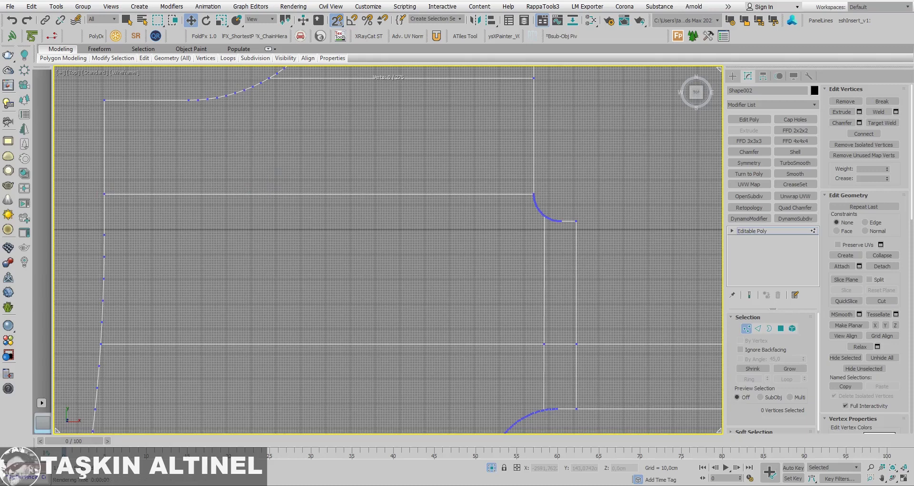
scroll(500, 167, down, 5)
scroll(468, 218, up, 1)
scroll(444, 221, up, 1)
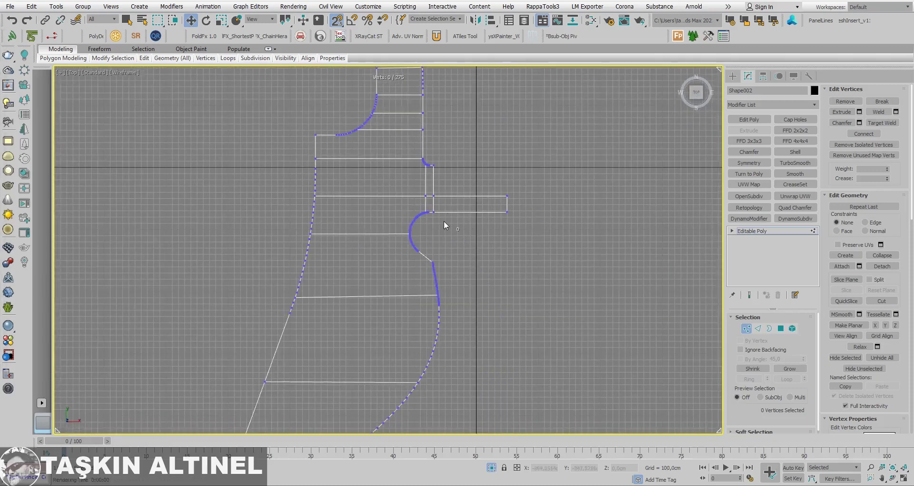
middle_drag(444, 221, 486, 151)
middle_drag(458, 212, 461, 237)
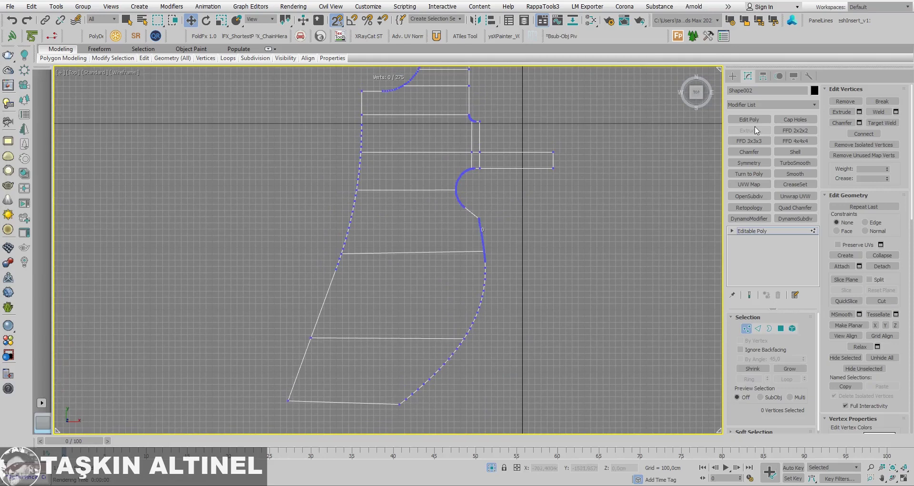
click(732, 76)
Step: Maximize the camera viewport and unhide all hidden objects
key(alt+w)
click(592, 308)
key(alt+w)
right_click(477, 272)
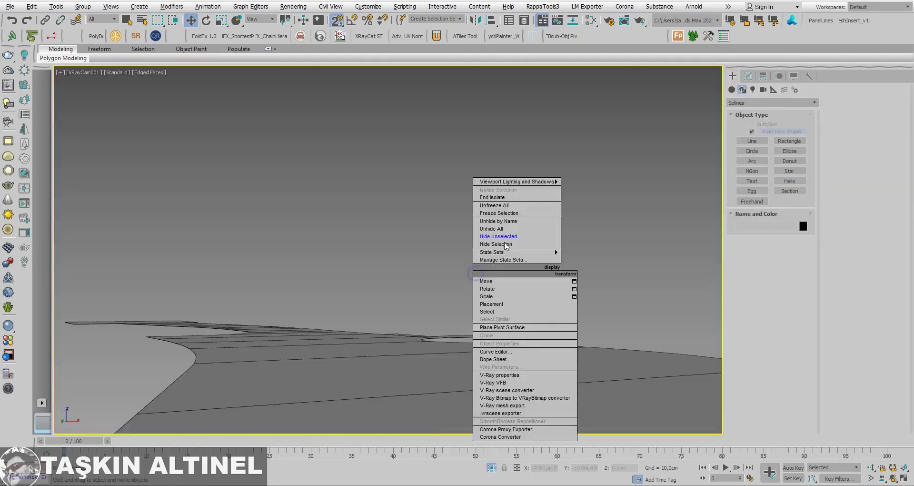
click(505, 228)
right_click(543, 252)
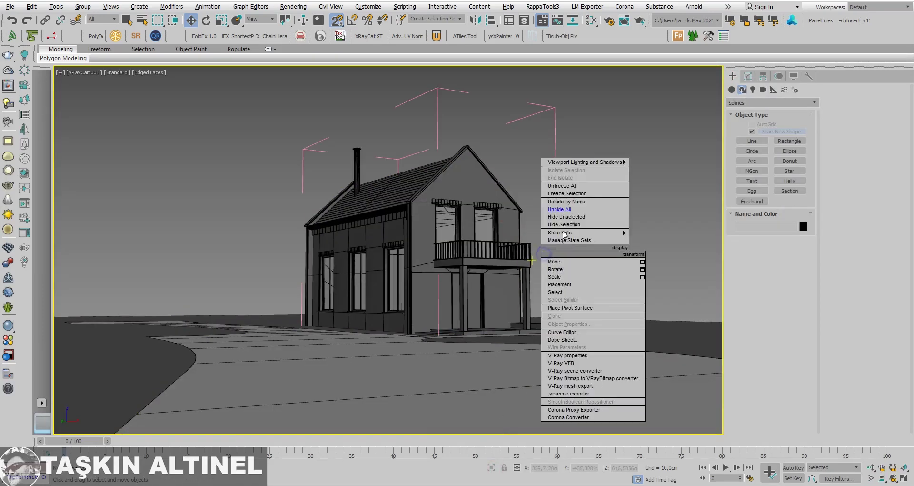
click(584, 210)
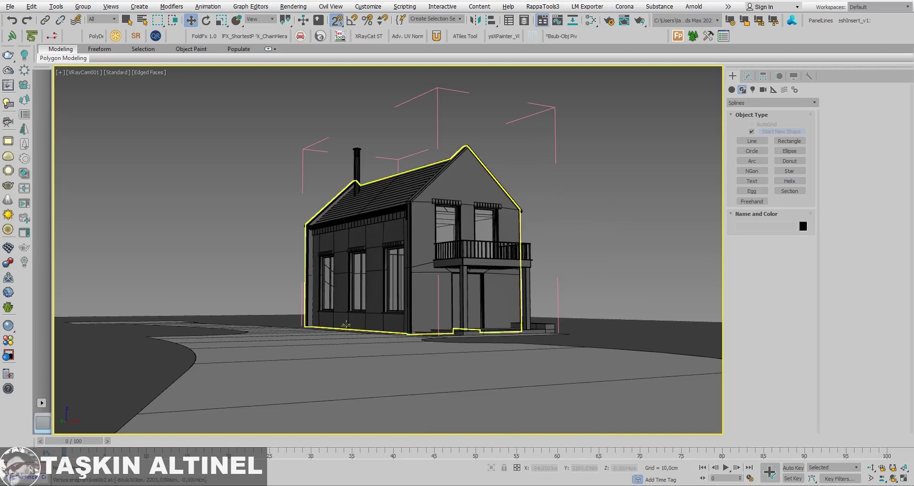
Step: Select Rectangle004 and Shape002 and hide all unselected objects
click(242, 241)
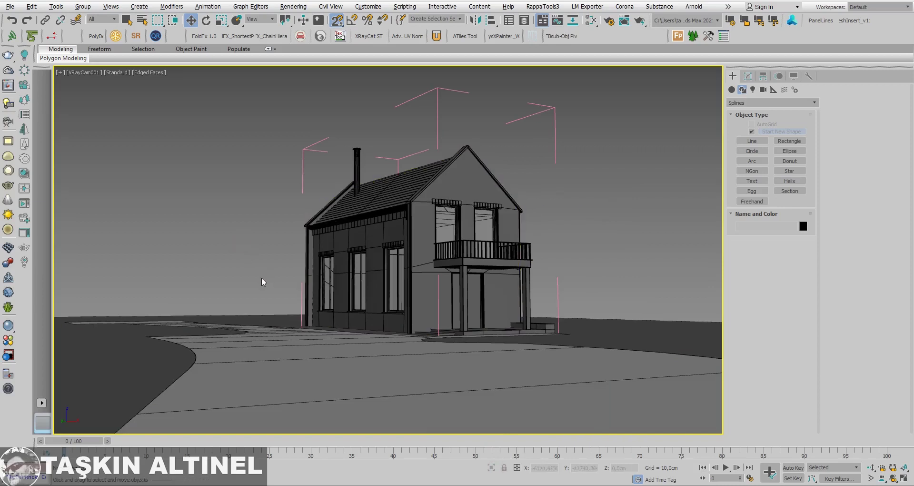
click(162, 361)
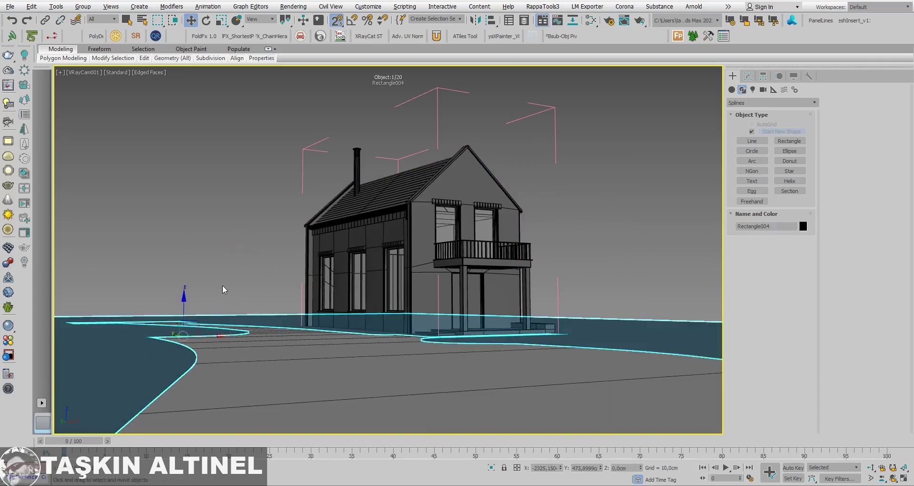
ctrl+click(275, 387)
right_click(276, 388)
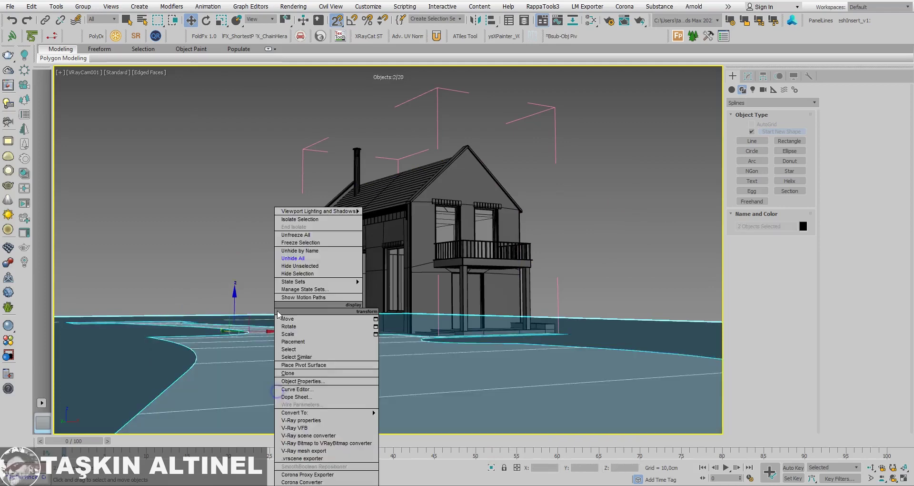
click(307, 266)
Step: Switch to a Perspective view, then a Top wireframe view of the slab and path
key(p)
mouse_move(308, 351)
alt+middle_down()
mouse_move(305, 372)
mouse_move(379, 351)
mouse_move(539, 381)
alt+middle_up()
scroll(362, 324, up, 3)
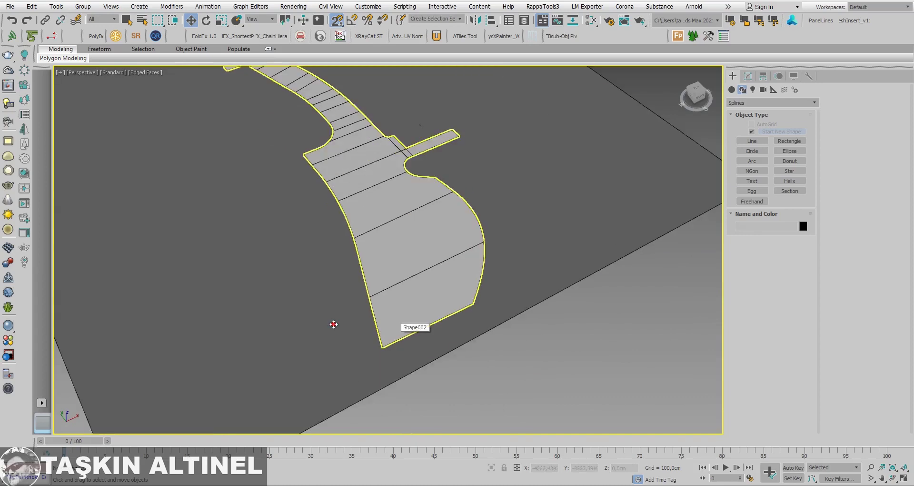
click(333, 322)
click(749, 76)
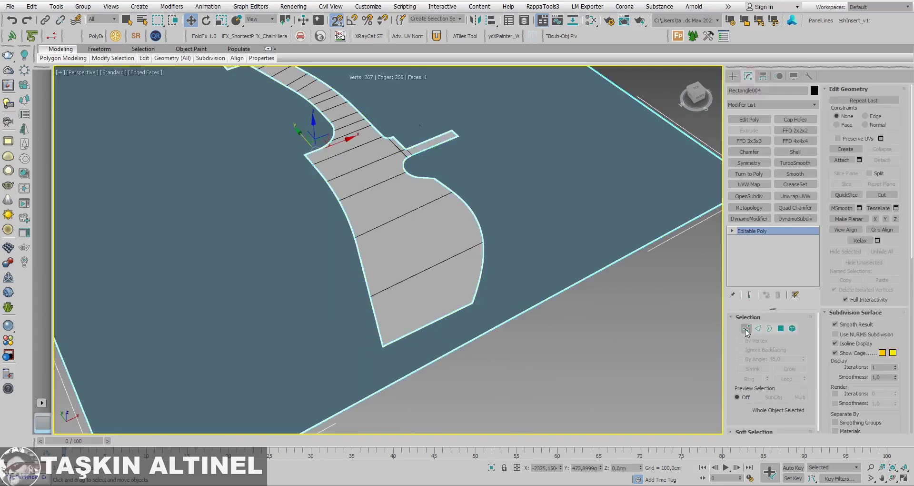
key(alt+w)
click(375, 237)
key(alt+w)
middle_drag(376, 236, 490, 243)
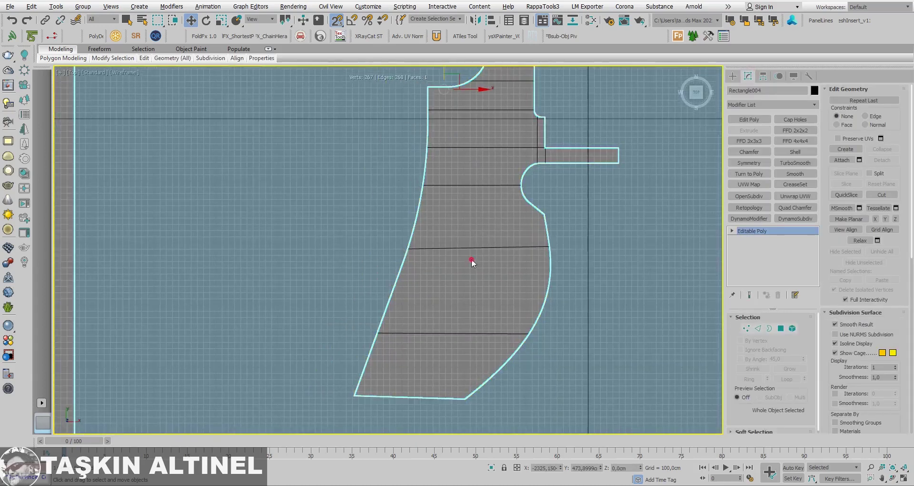
click(477, 234)
Step: Draw a thin standard-primitive box, Box004, on the lower path area as a curb
click(733, 76)
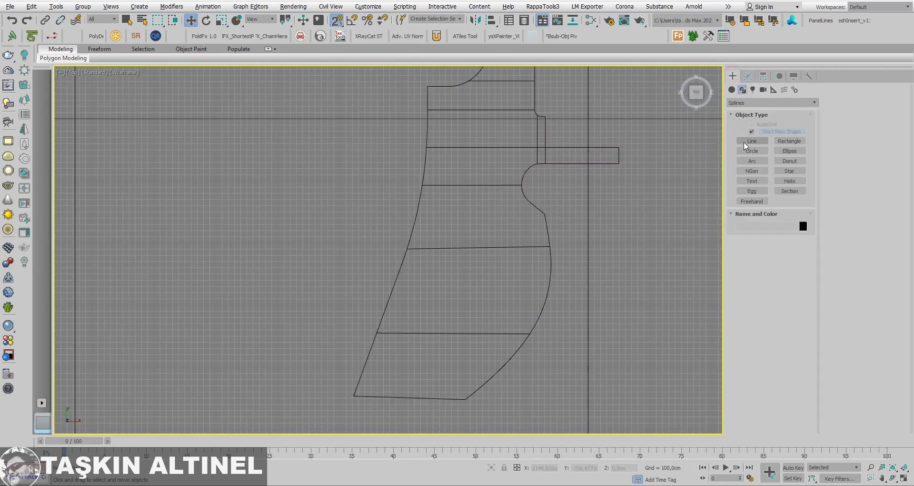
click(732, 90)
click(752, 133)
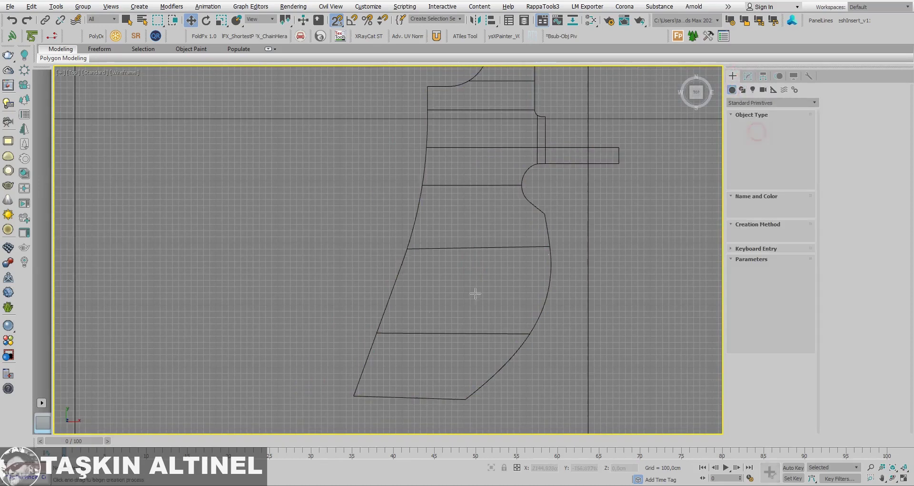
scroll(407, 338, up, 3)
middle_drag(407, 337, 472, 288)
drag(466, 285, 458, 318)
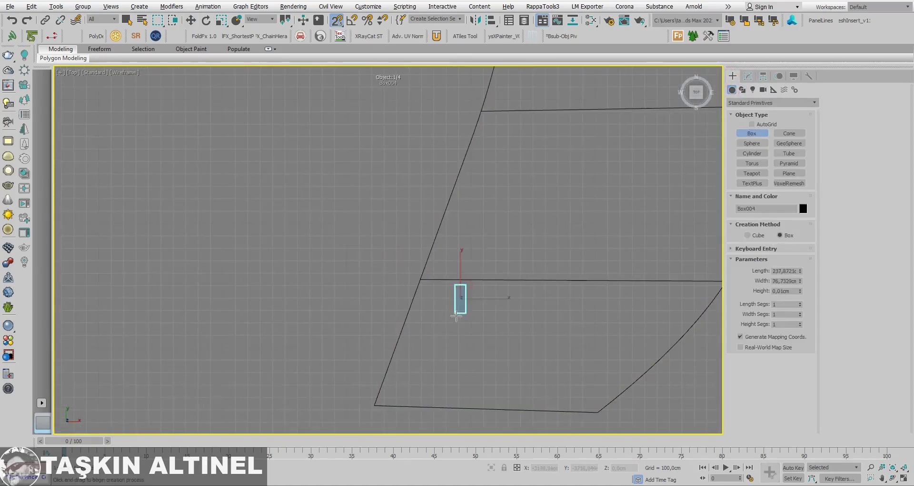
key(w)
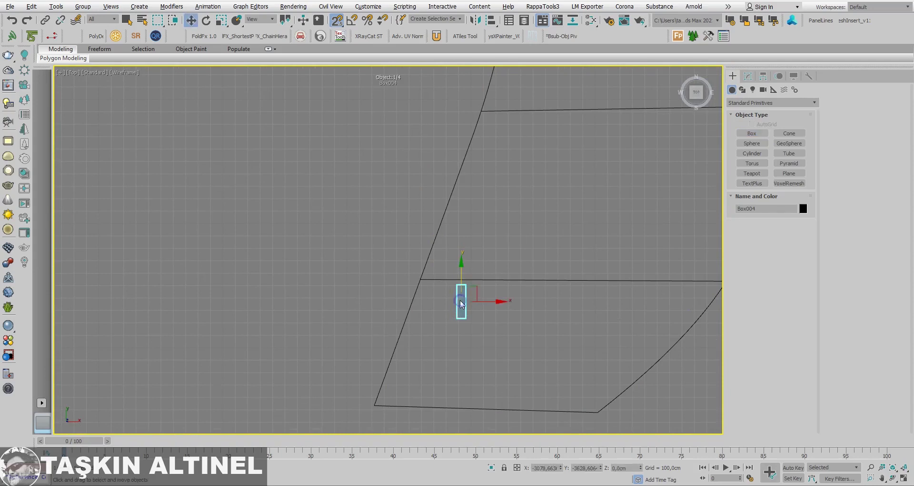
Step: Shift Box004 along X against the slab edge and open the Slate Material Editor
key(alt+w)
key(alt+w)
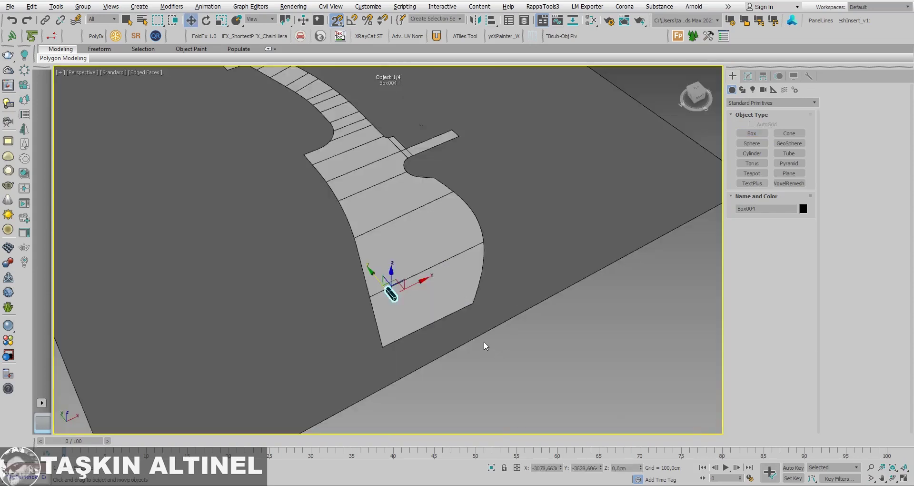
key(z)
mouse_move(380, 297)
alt+middle_down()
mouse_move(359, 292)
mouse_move(481, 298)
alt+middle_up()
scroll(380, 300, down, 5)
click(458, 297)
click(379, 286)
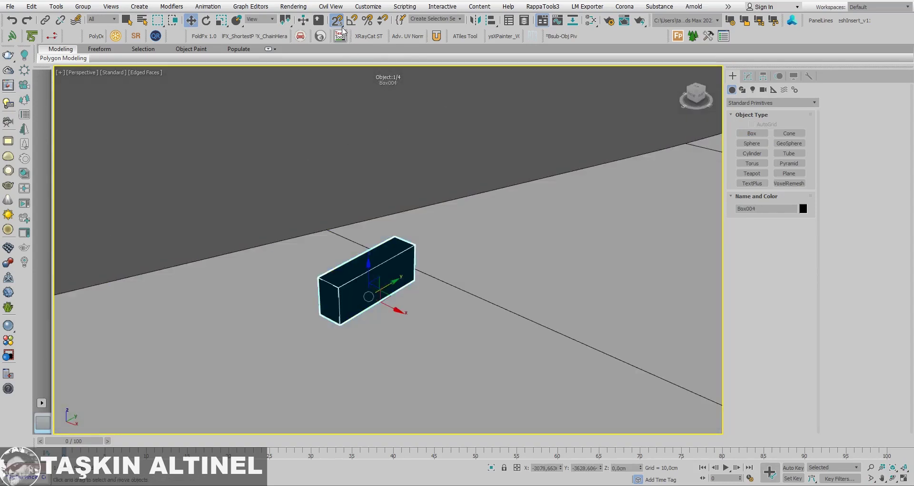
mouse_move(381, 267)
alt+middle_down()
mouse_move(400, 245)
mouse_move(405, 268)
alt+middle_up()
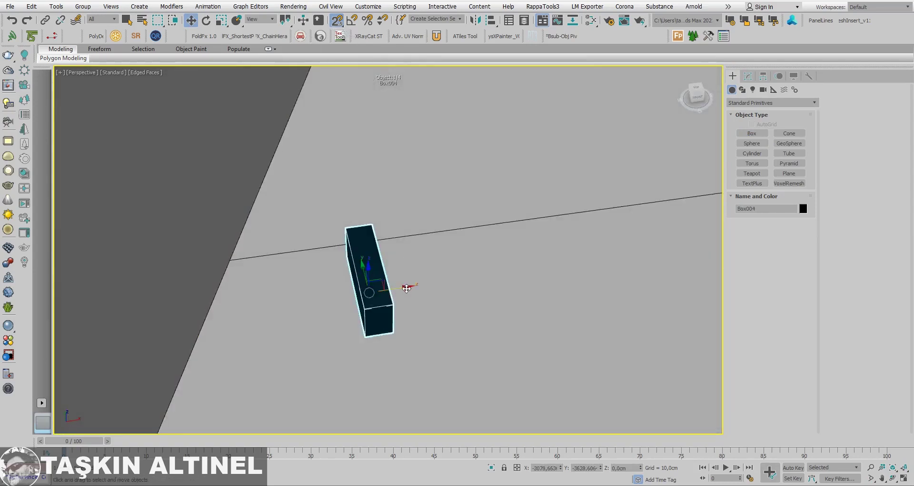
drag(406, 286, 213, 302)
key(ctrl+z)
drag(403, 293, 232, 305)
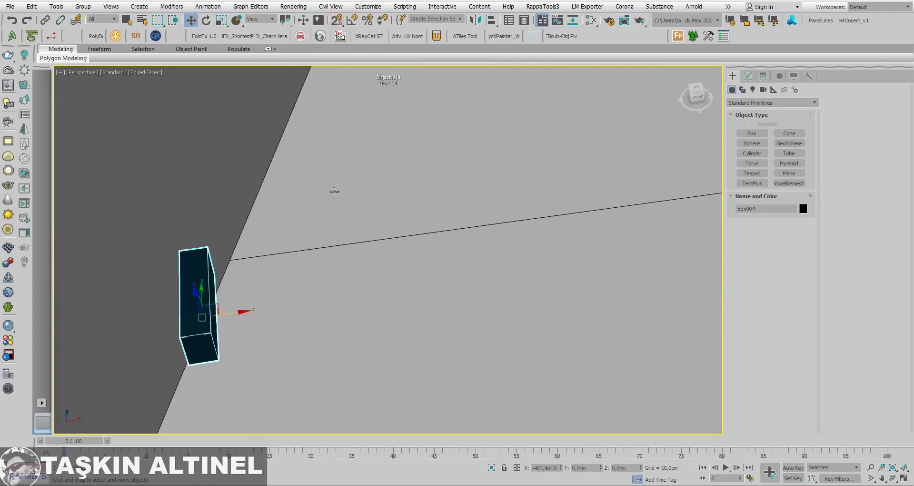
click(591, 21)
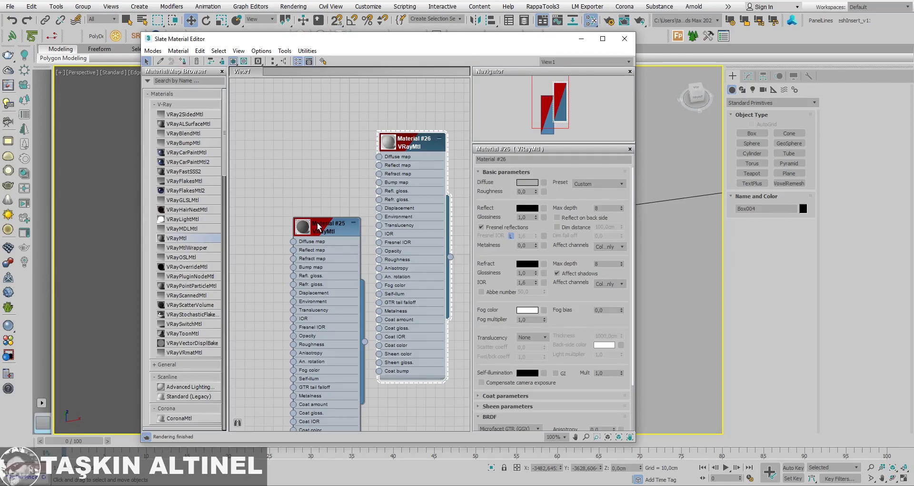
Step: Apply Material #25 to Box004 and look through the VRayCam001 camera
click(318, 227)
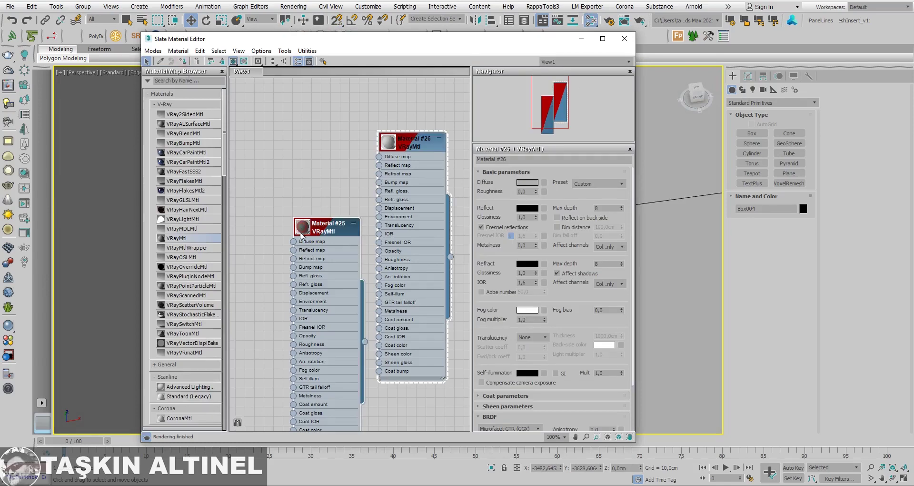
mouse_move(365, 342)
mouse_down()
mouse_move(335, 259)
mouse_move(321, 256)
mouse_up()
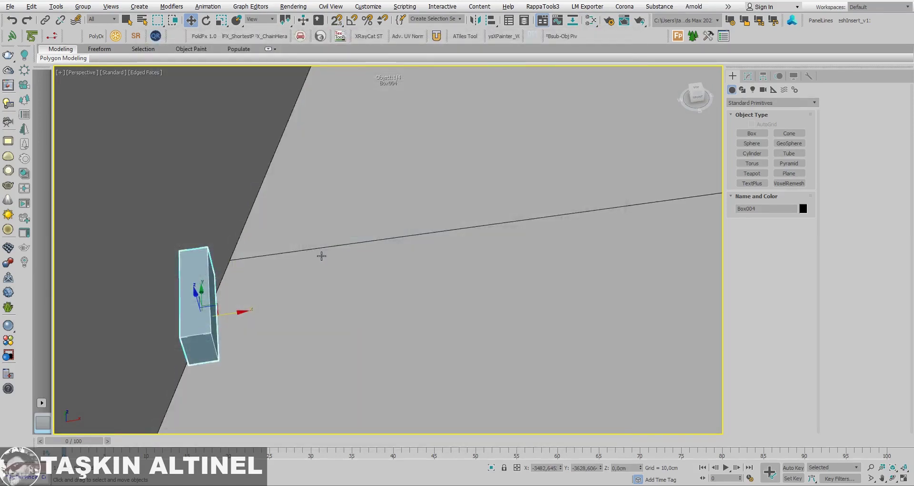
key(alt+w)
key(alt+w)
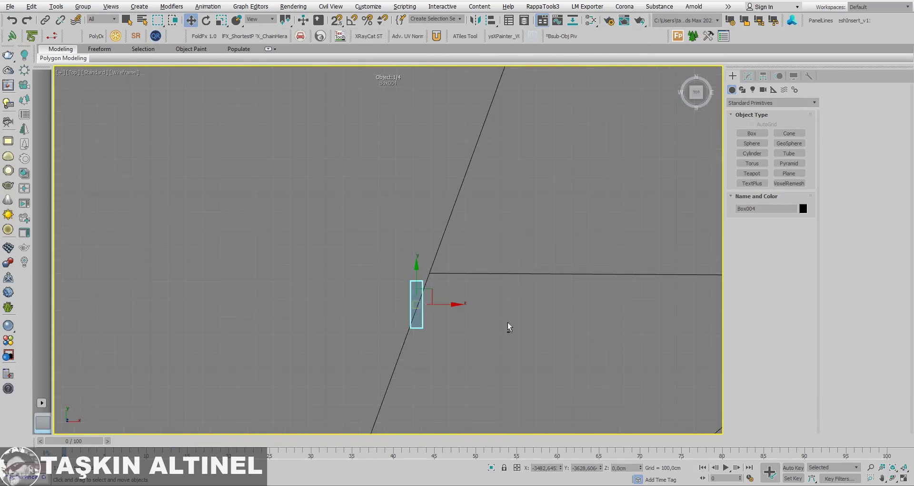
key(alt+w)
right_click(524, 324)
key(alt+w)
key(c)
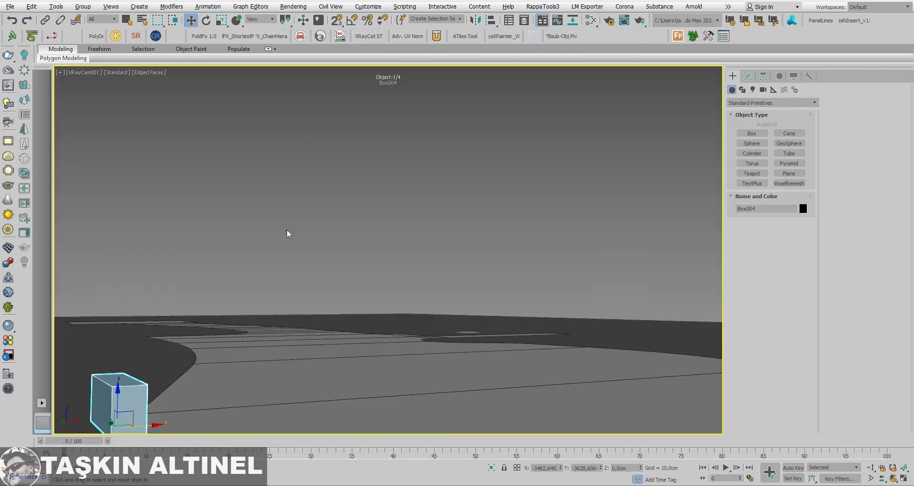
Step: Scale Box004 to about 49% along X and return to four viewports
click(221, 20)
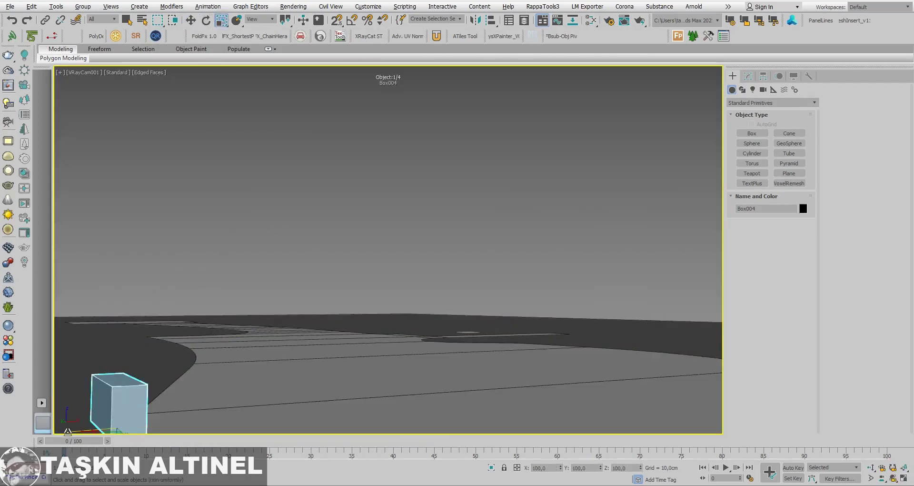
drag(69, 431, 107, 419)
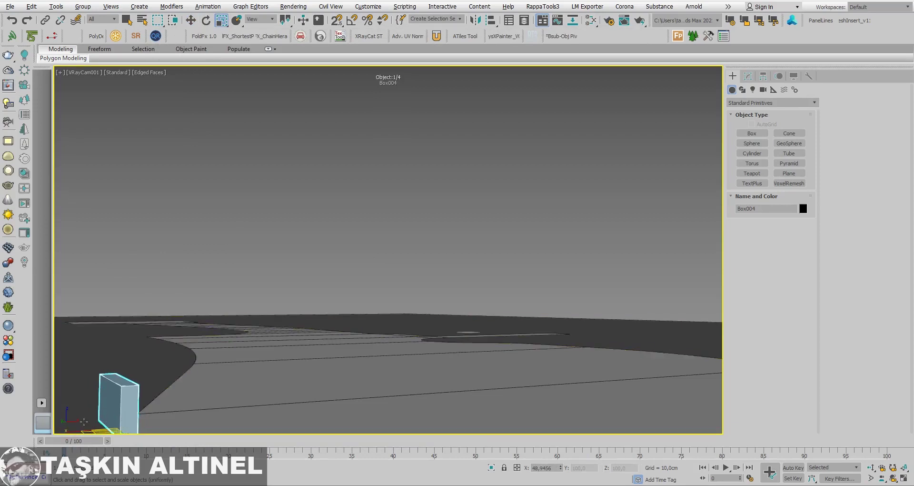
key(alt+w)
Step: In the Front view, stretch Box004 taller and convert it to an Editable Poly
right_click(316, 237)
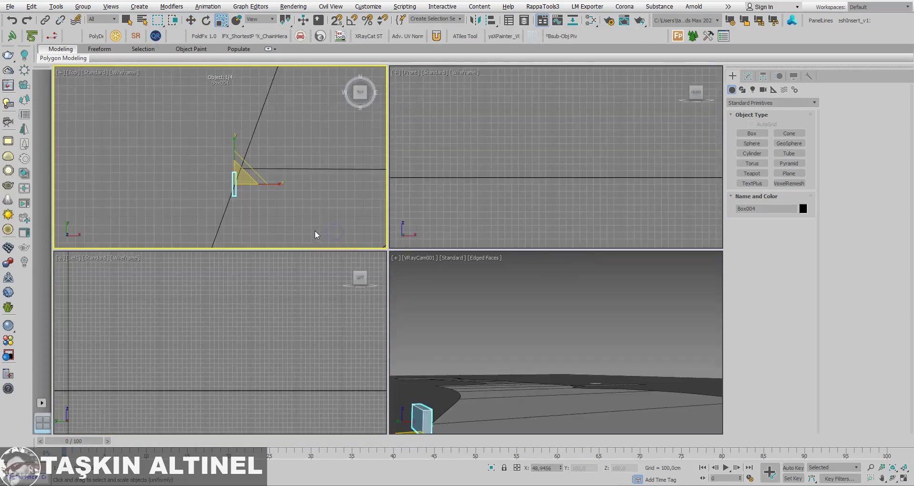
right_click(482, 175)
key(z)
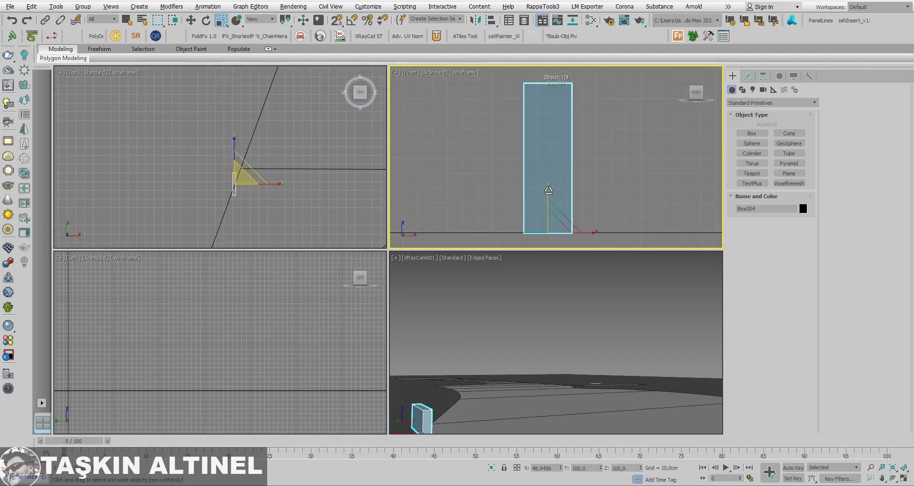
drag(550, 206, 547, 200)
right_click(546, 193)
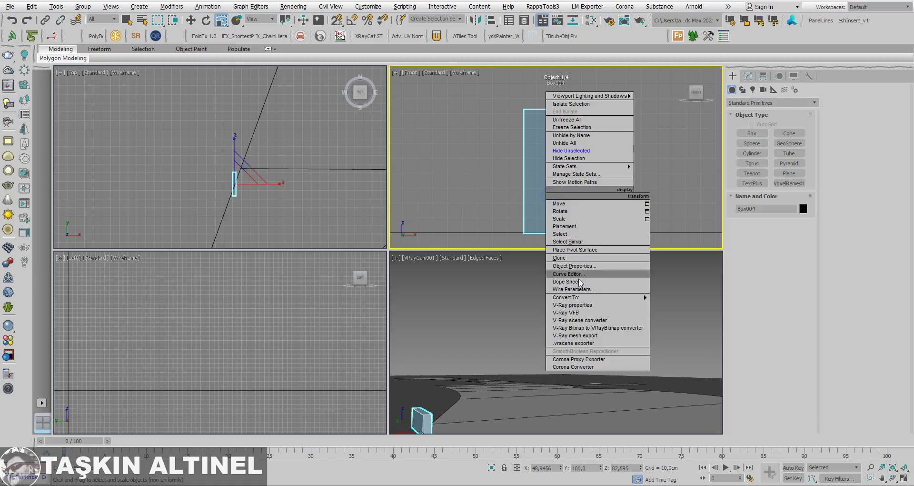
click(676, 305)
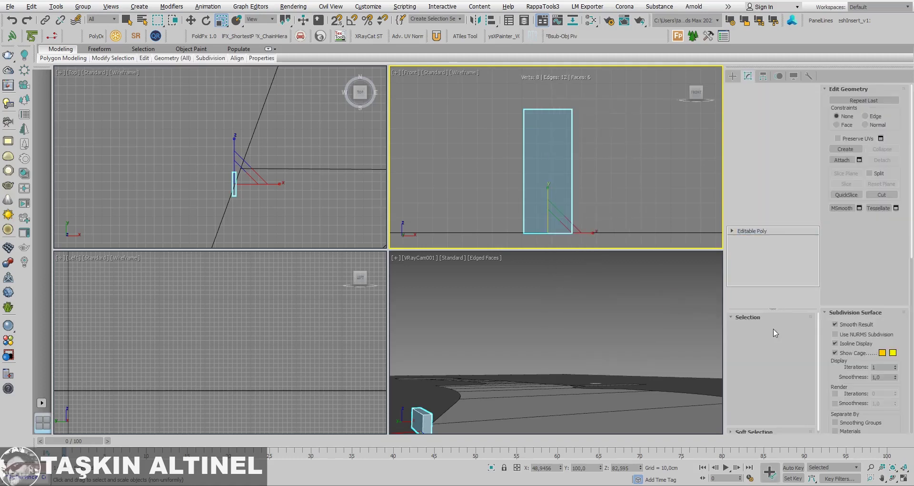
Step: In Vertex mode, pull the top vertices inward to taper the box
click(750, 328)
mouse_move(601, 103)
mouse_down()
mouse_move(517, 121)
mouse_move(566, 112)
mouse_up()
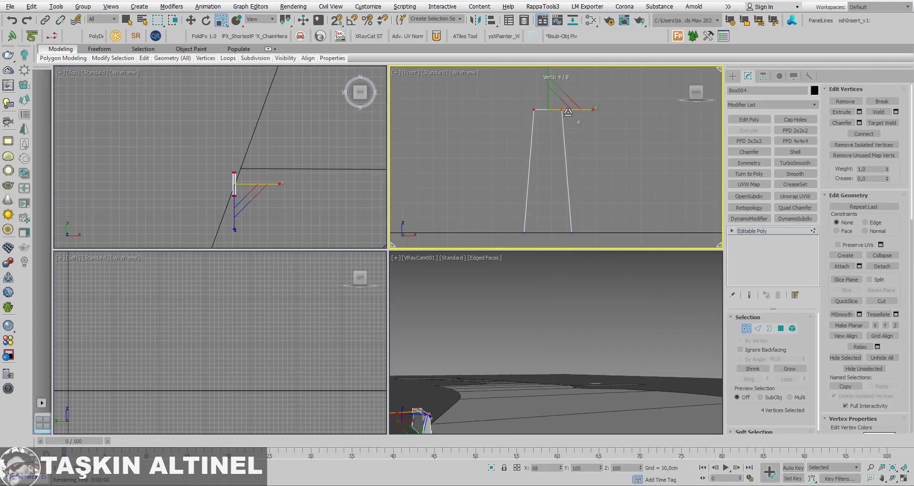
right_click(568, 112)
click(576, 125)
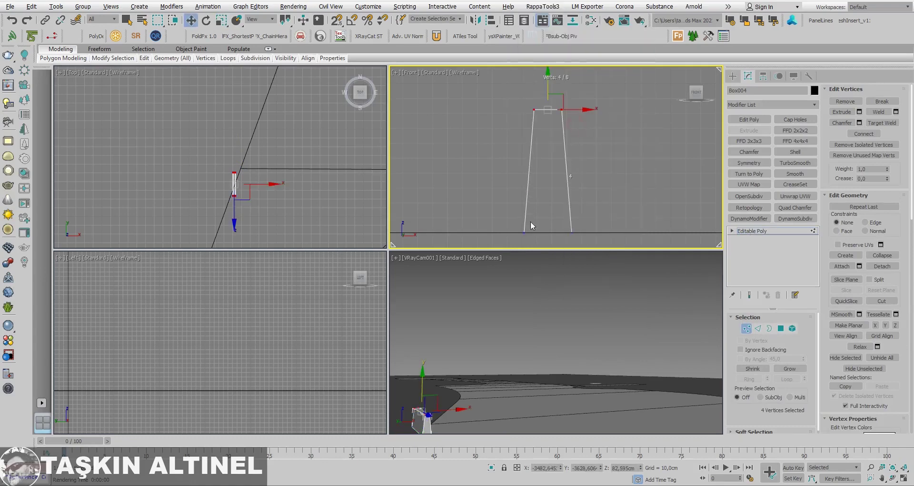
click(479, 190)
Step: Select the four bottom vertices in the Front view and scale them to 130%
click(241, 181)
key(alt+w)
scroll(410, 313, up, 4)
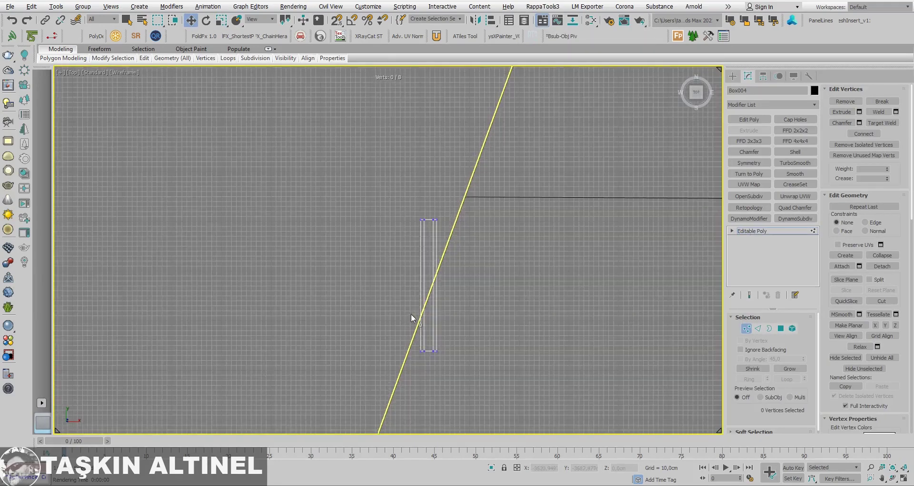
key(alt+w)
click(597, 214)
drag(597, 215, 453, 257)
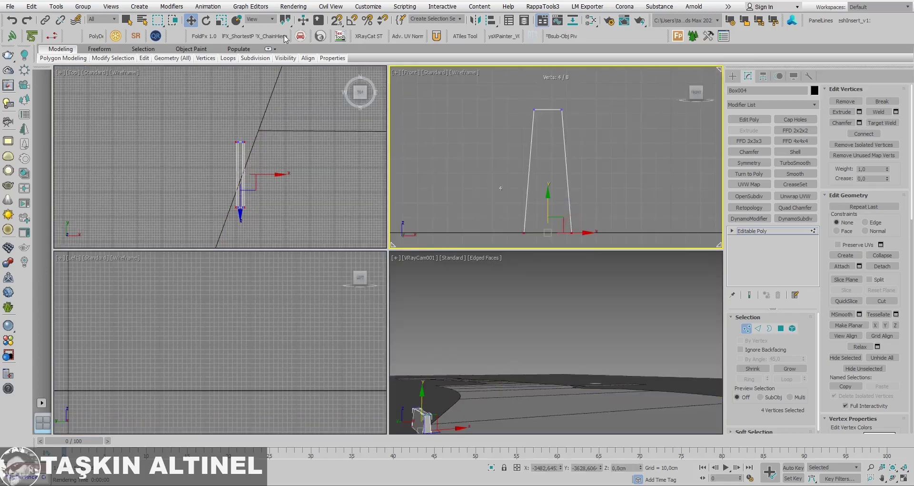
click(224, 21)
drag(588, 232, 603, 232)
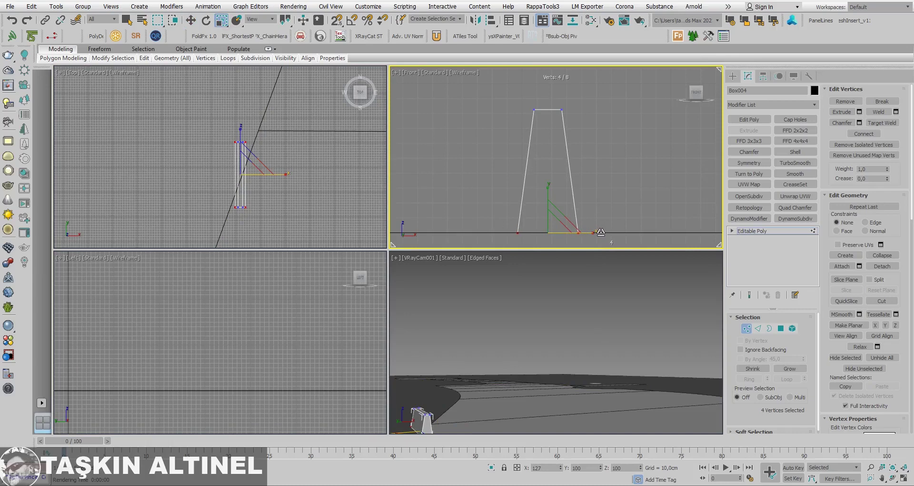
Step: Reselect the top vertices with the Move transform active
mouse_move(599, 89)
mouse_down()
mouse_move(526, 120)
mouse_move(541, 106)
mouse_up()
right_click(538, 124)
click(548, 135)
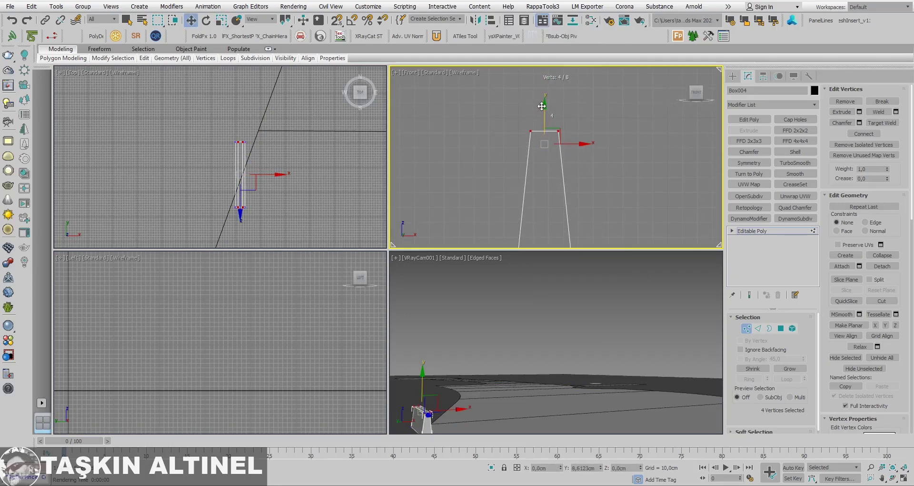
click(733, 76)
Step: Maximize the Top view and select the curved path shape Shape002
right_click(306, 176)
key(alt+w)
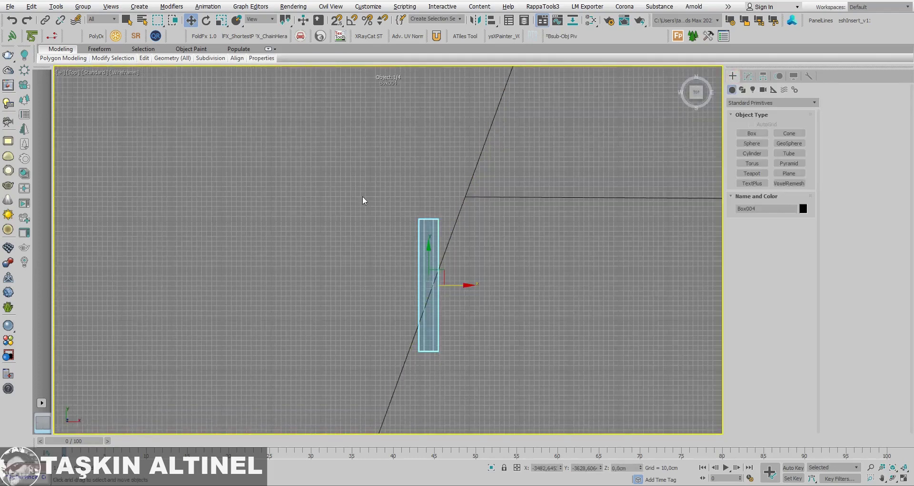
scroll(379, 220, down, 3)
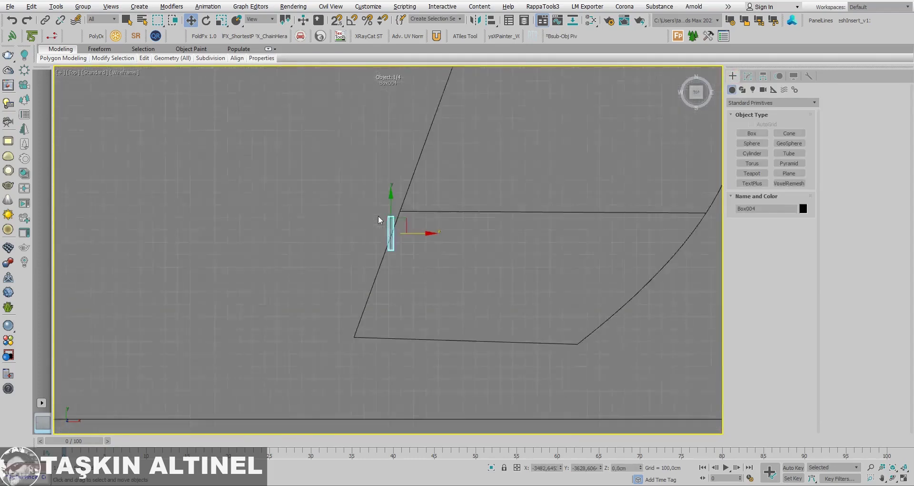
scroll(437, 224, down, 3)
middle_drag(437, 224, 444, 281)
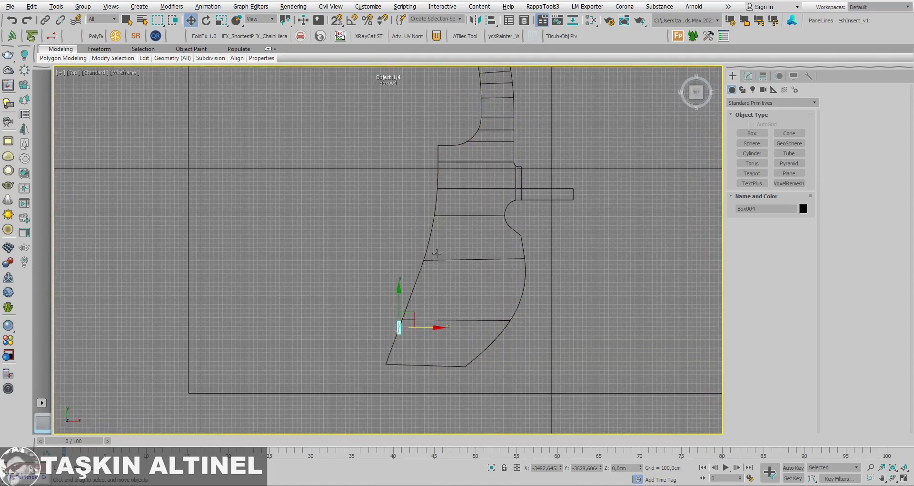
click(451, 256)
Step: Check Shape002's edges in Edge mode, picking an edge on its left boundary
click(748, 76)
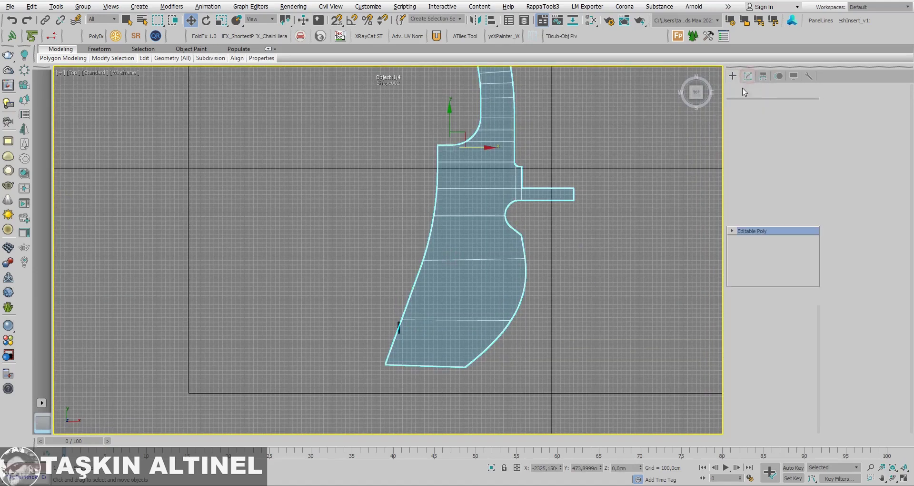
key(2)
scroll(432, 285, up, 4)
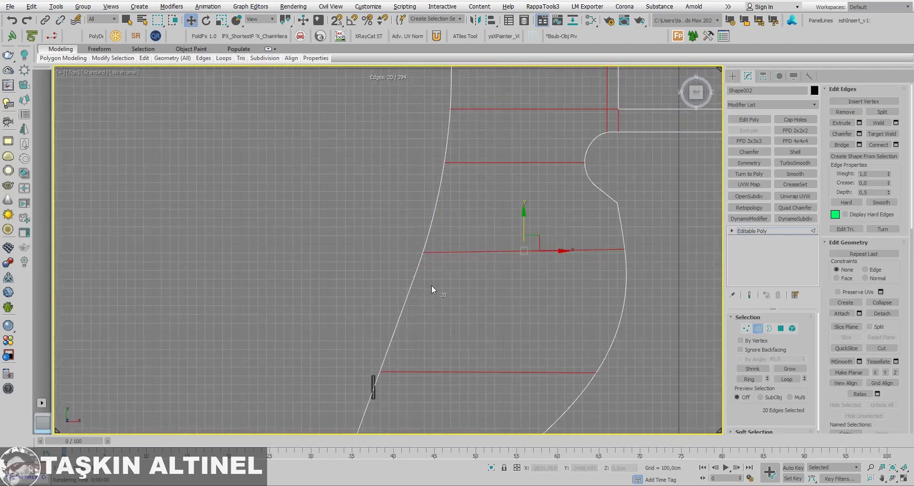
click(436, 291)
scroll(451, 269, down, 2)
Step: Choose the Line spline tool under Create > Shapes > Splines
click(733, 76)
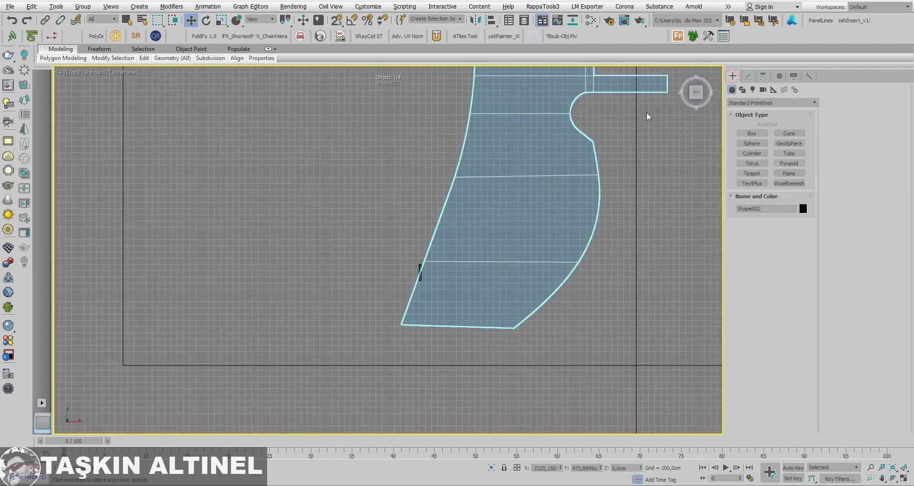
middle_drag(491, 213, 487, 277)
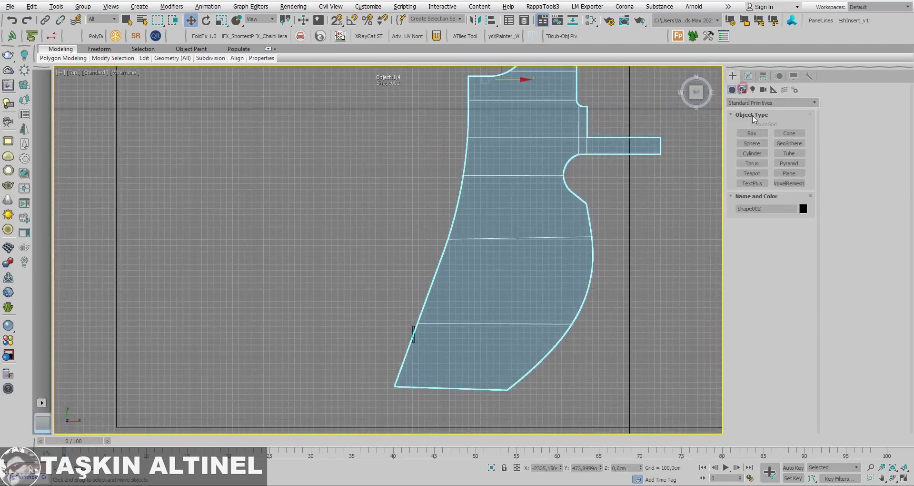
click(752, 141)
mouse_move(395, 303)
middle_down()
mouse_move(427, 301)
mouse_move(426, 312)
mouse_move(420, 302)
middle_up()
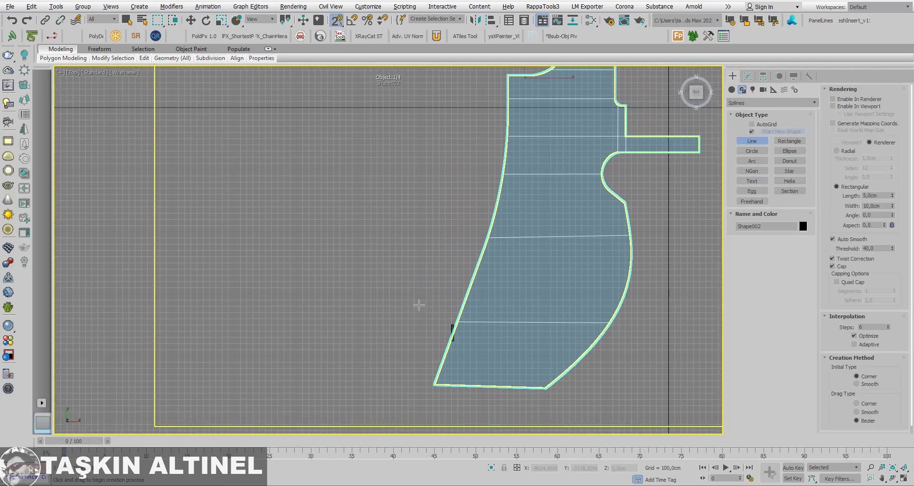
Step: Draw a three-point line from the path's bottom-left corner to the snapped corner
click(434, 383)
scroll(445, 358, up, 3)
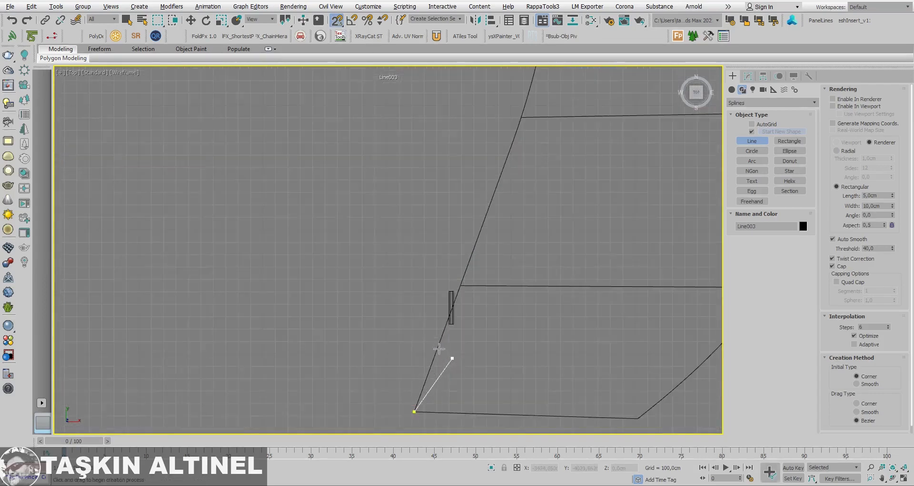
scroll(436, 328, up, 2)
click(465, 257)
scroll(466, 257, down, 5)
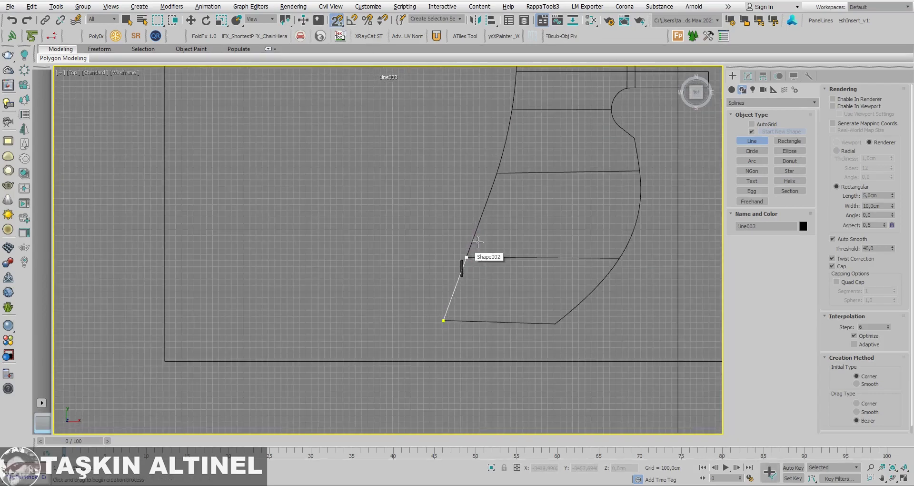
click(498, 173)
right_click(498, 173)
Step: Trace the path's left edge with a second multi-point line, then exit line drawing
scroll(495, 190, down, 1)
scroll(484, 235, down, 1)
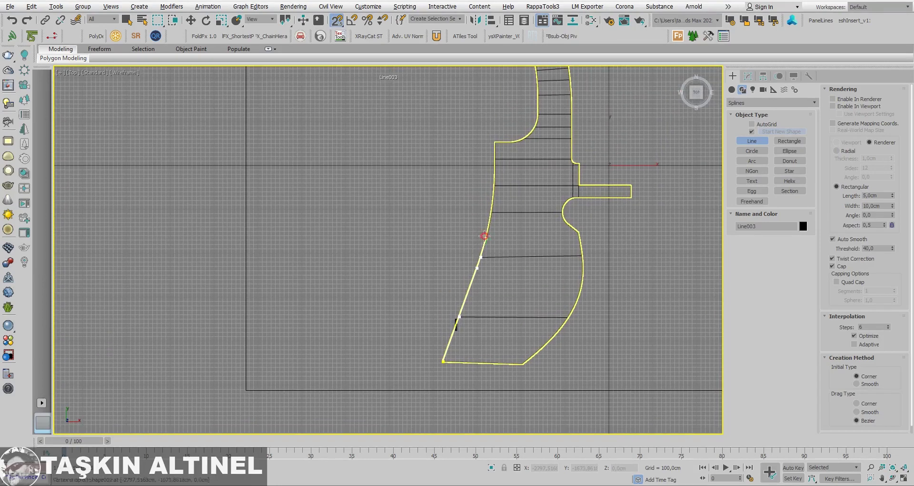
scroll(492, 225, up, 4)
scroll(491, 224, up, 2)
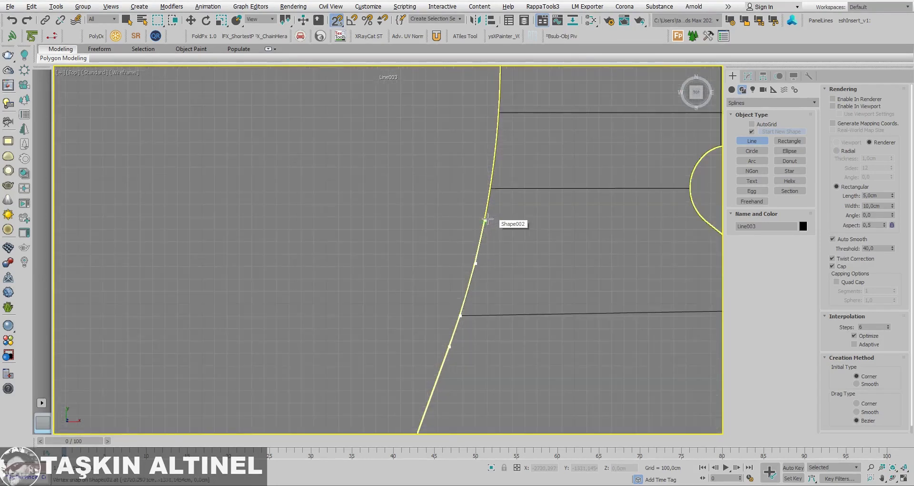
scroll(495, 187, down, 2)
scroll(491, 295, up, 2)
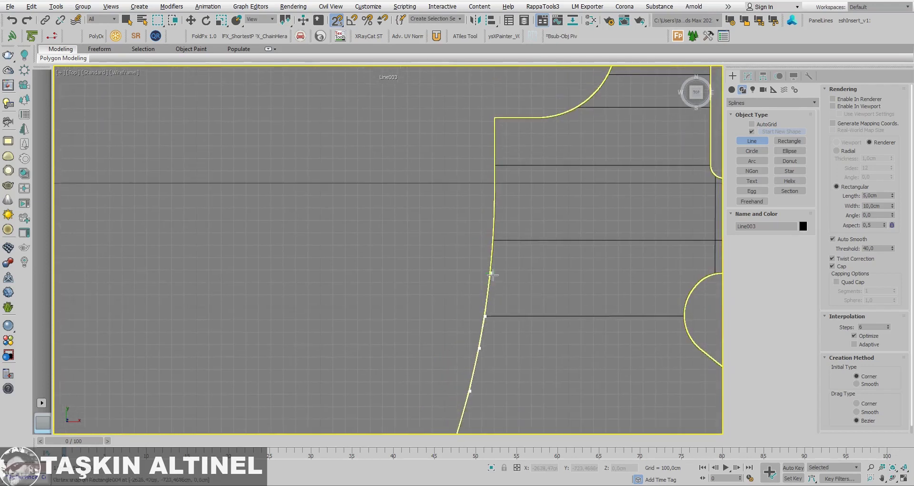
click(491, 274)
click(495, 166)
click(495, 119)
right_click(495, 119)
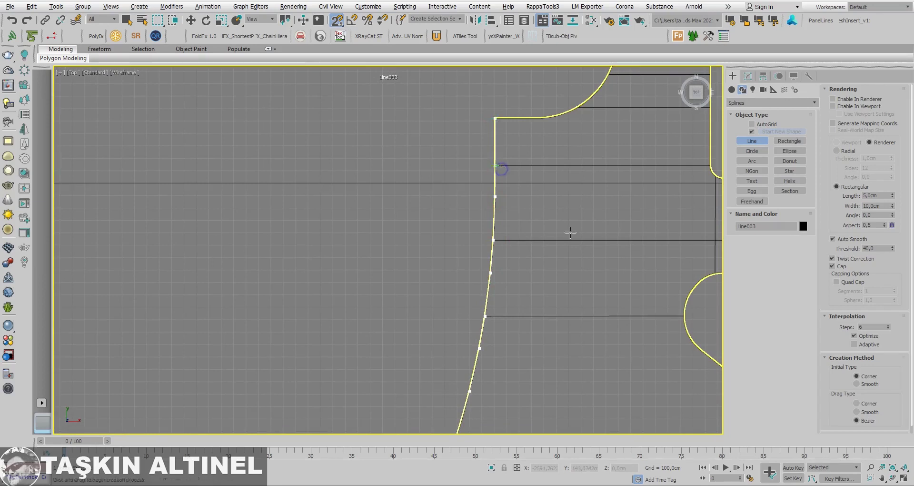
scroll(490, 229, down, 2)
right_click(491, 245)
Step: Maximize the VRayCam001 viewport with Alt+W
scroll(490, 234, down, 2)
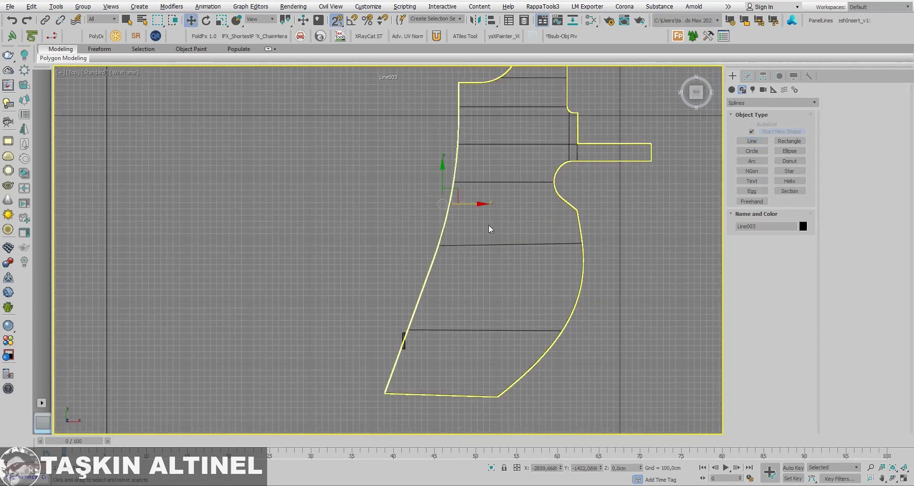
key(alt+w)
right_click(567, 356)
key(alt+w)
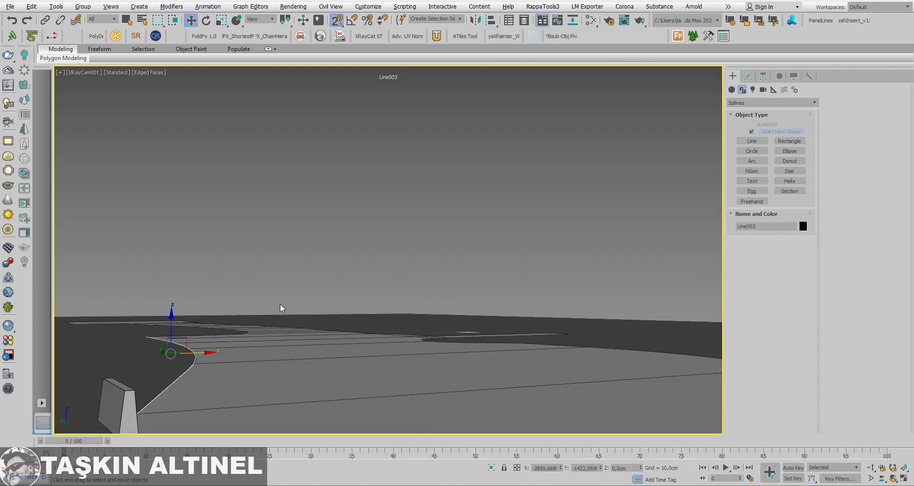
Step: Select Box004, switch to Perspective, frame it close up, and open its Modify panel
click(117, 405)
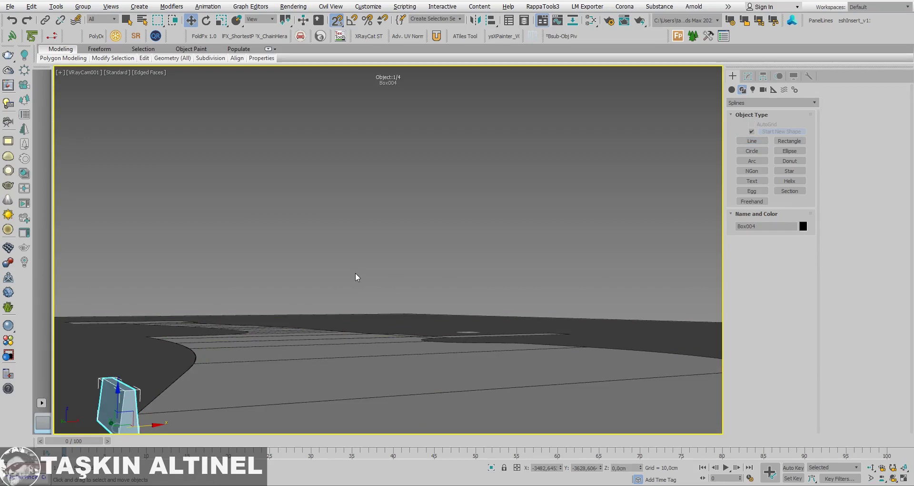
key(p)
key(z)
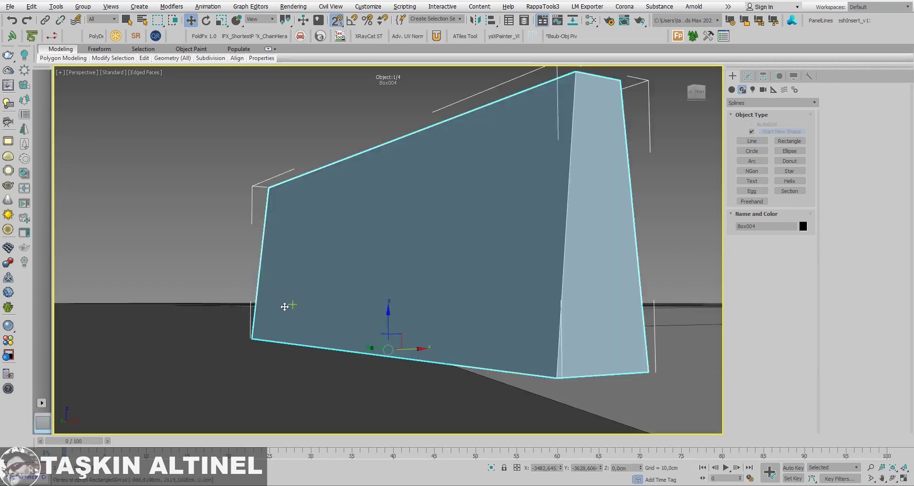
alt+middle_drag(295, 296, 336, 322)
scroll(328, 328, down, 3)
scroll(327, 357, down, 2)
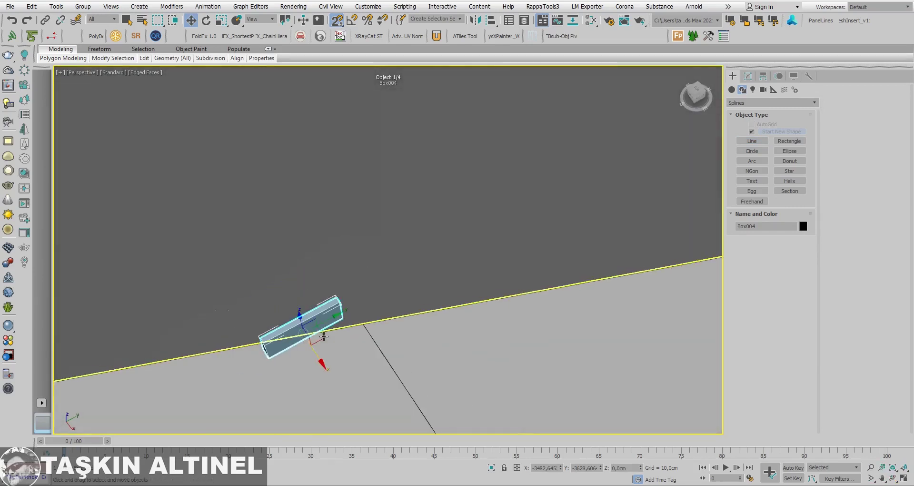
mouse_move(327, 357)
alt+middle_down()
mouse_move(337, 332)
mouse_move(382, 292)
alt+middle_up()
scroll(383, 292, up, 2)
scroll(382, 292, up, 3)
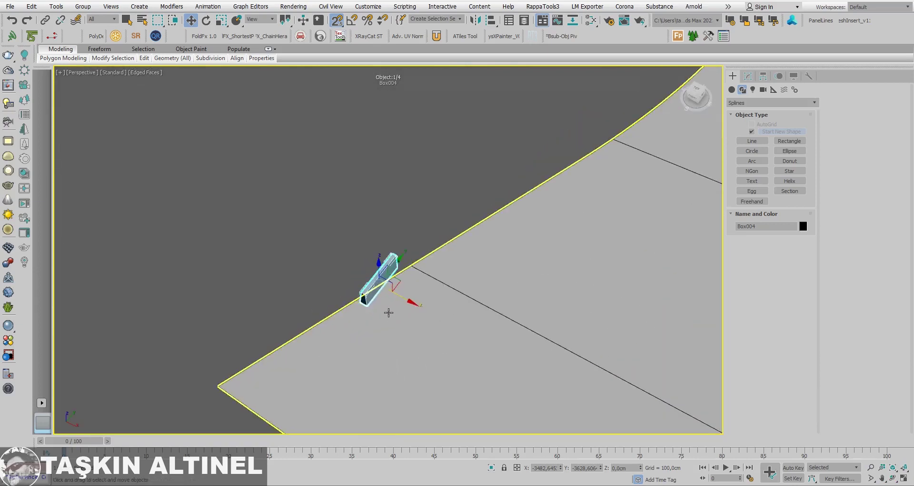
click(749, 77)
Step: Move the box's right-end vertices to stretch it into a long beam along the path edge
alt+middle_drag(524, 257, 671, 312)
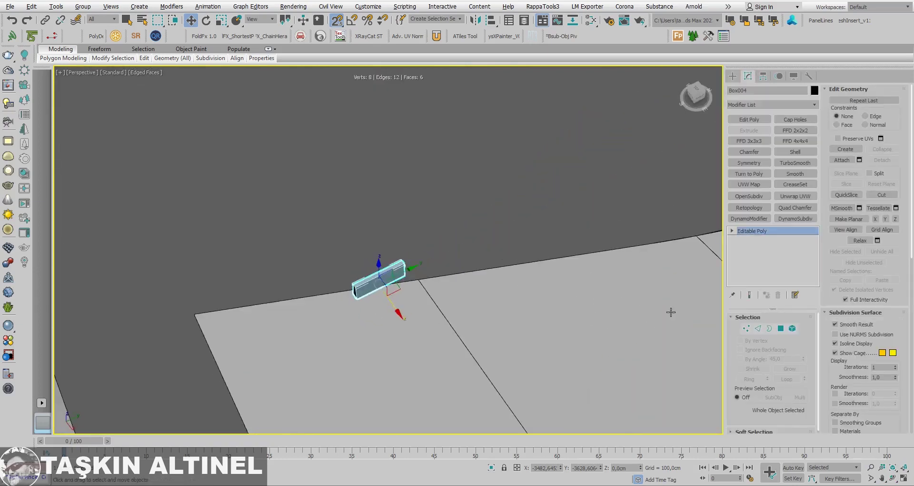
click(746, 328)
drag(387, 301, 407, 160)
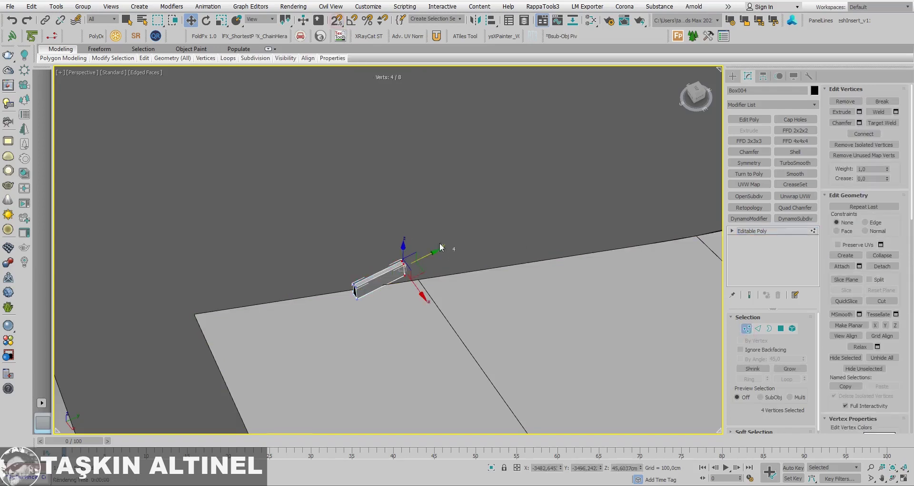
drag(430, 257, 533, 218)
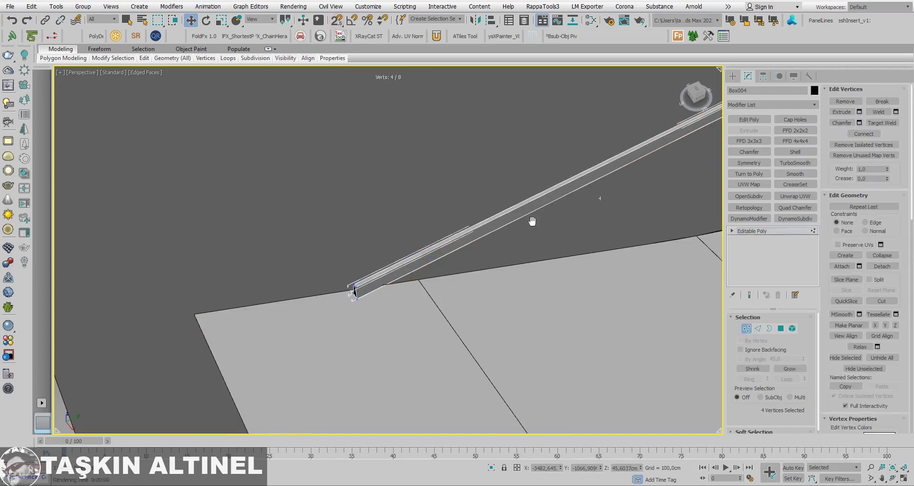
mouse_move(532, 218)
middle_down()
mouse_move(468, 255)
mouse_move(608, 156)
middle_up()
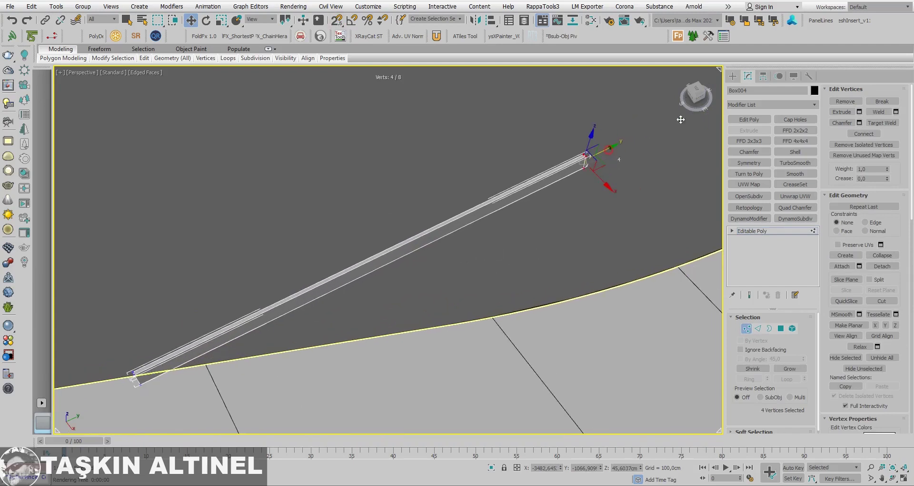
scroll(490, 236, down, 5)
scroll(512, 219, up, 5)
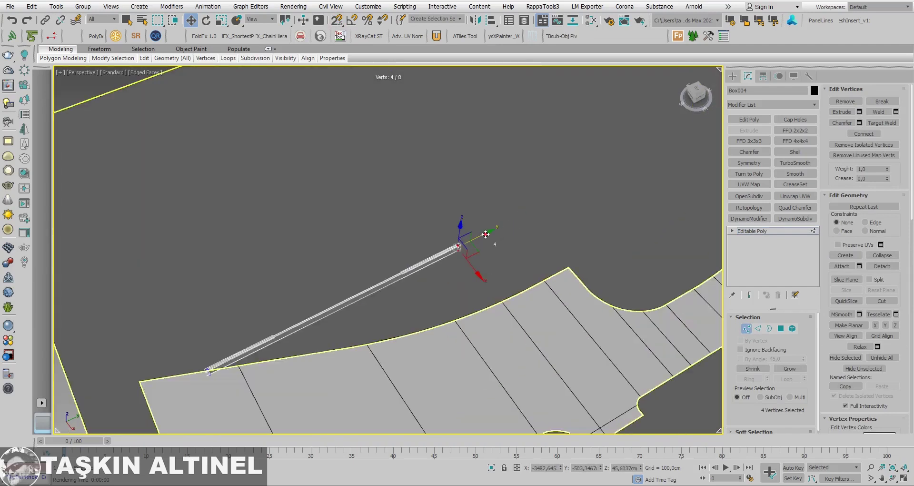
drag(486, 234, 564, 198)
Step: Select the beam's four long edges and Connect them with 27 segments
click(759, 328)
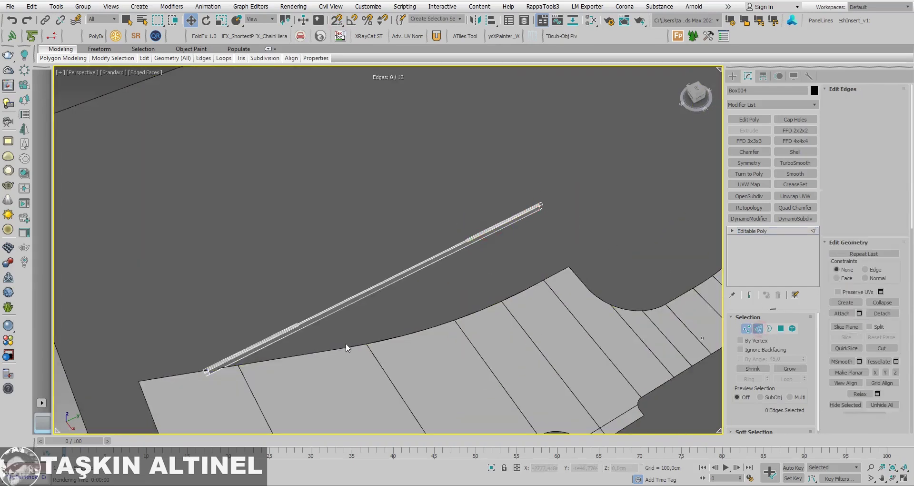
drag(346, 343, 674, 241)
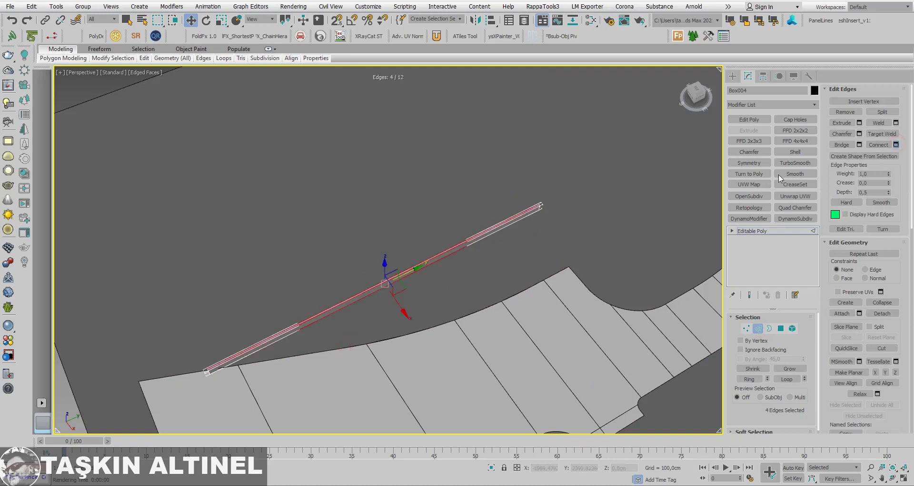
click(896, 144)
scroll(365, 301, up, 5)
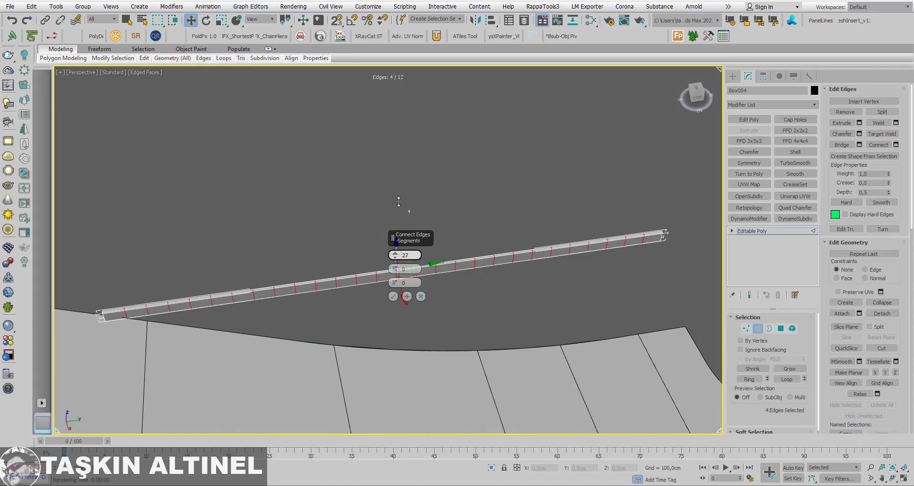
middle_drag(306, 302, 396, 296)
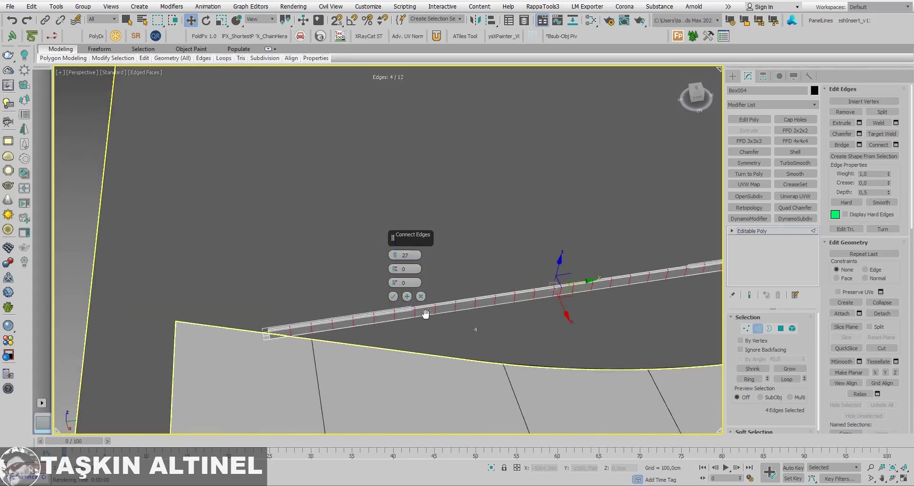
click(395, 295)
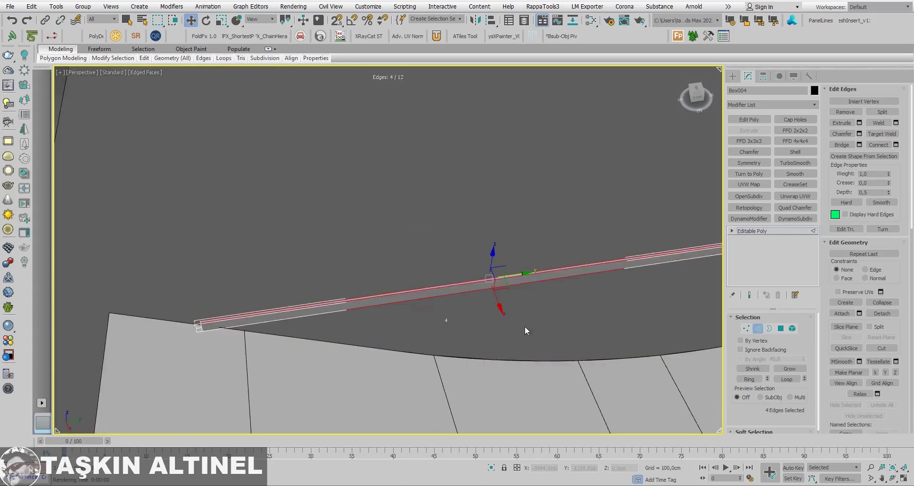
Step: Stretch the beam's end further along the path and reapply the 27-segment Connect
middle_drag(527, 329, 351, 322)
scroll(352, 322, down, 2)
click(743, 329)
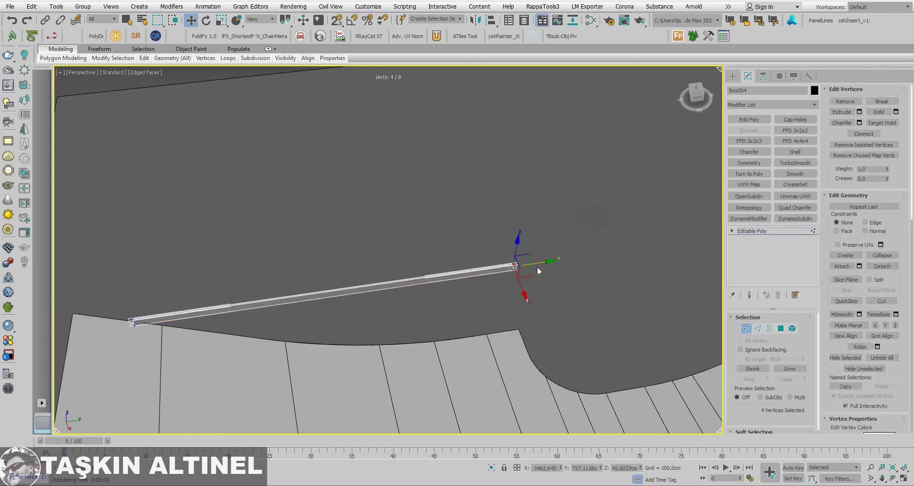
drag(537, 266, 600, 256)
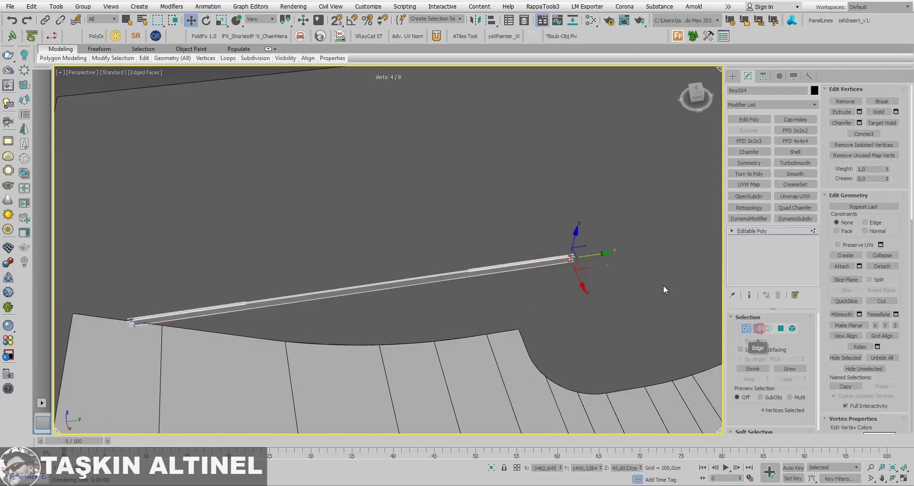
click(896, 144)
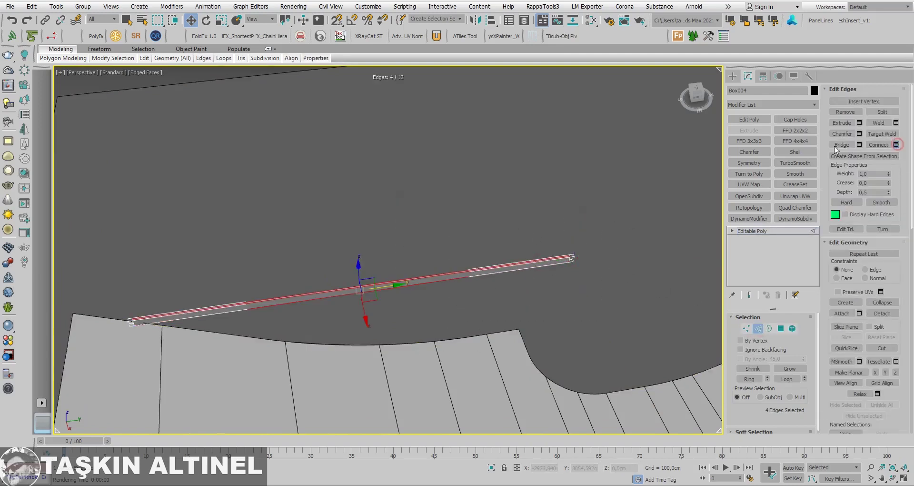
click(393, 296)
alt+middle_drag(348, 327, 387, 316)
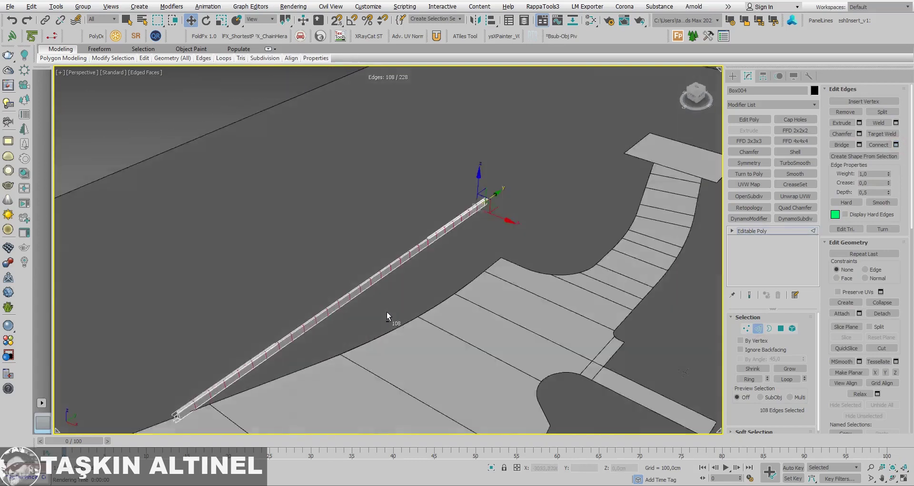
Step: Shift-drag the curb beam to the left and confirm a Copy clone named Box005
click(733, 76)
alt+middle_drag(333, 334, 362, 362)
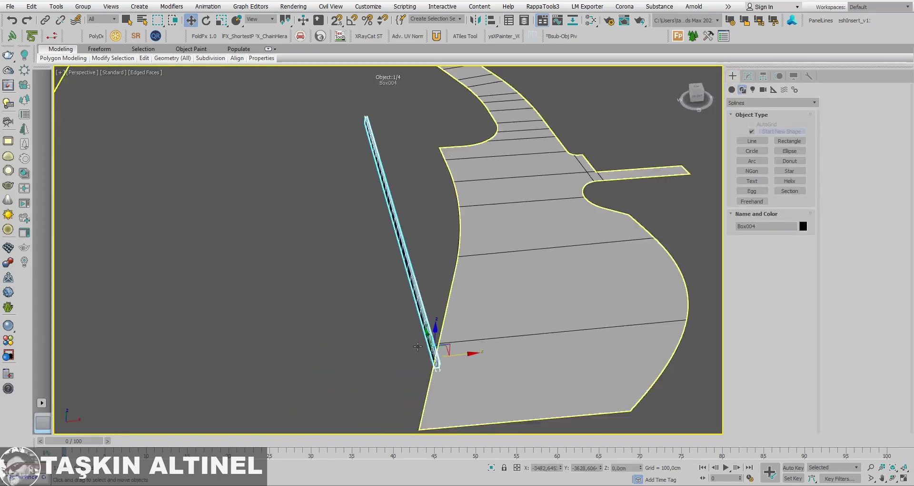
shift+drag(362, 362, 260, 373)
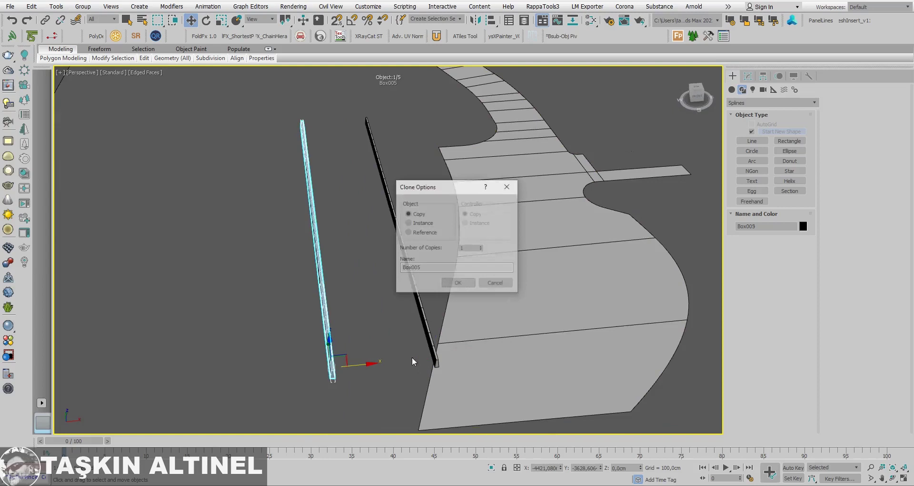
click(455, 282)
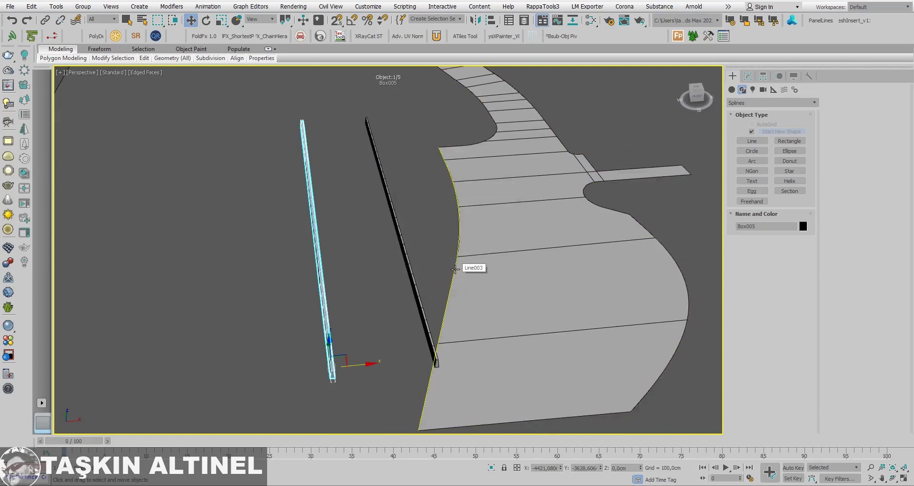
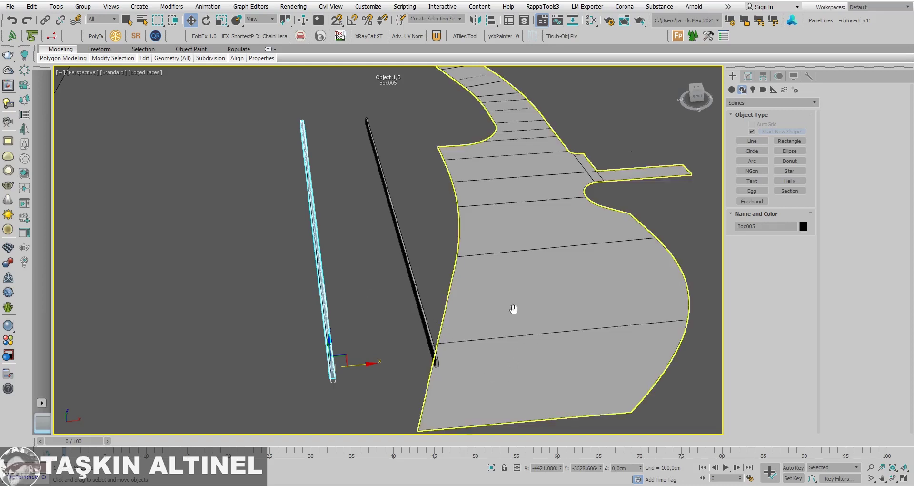
Step: Select the Box004 rail beside the road edge and add a PathDeform (WSM) modifier
alt+middle_drag(514, 306, 381, 296)
scroll(381, 297, up, 2)
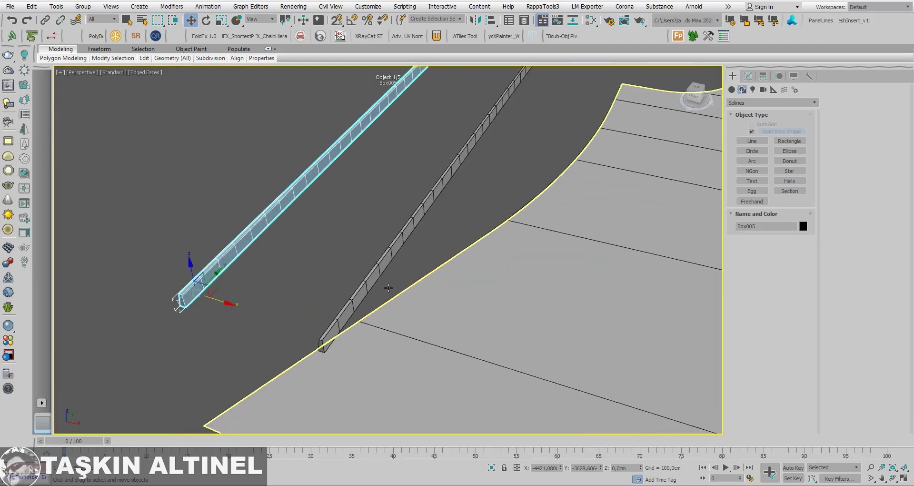
click(372, 275)
middle_drag(372, 275, 417, 252)
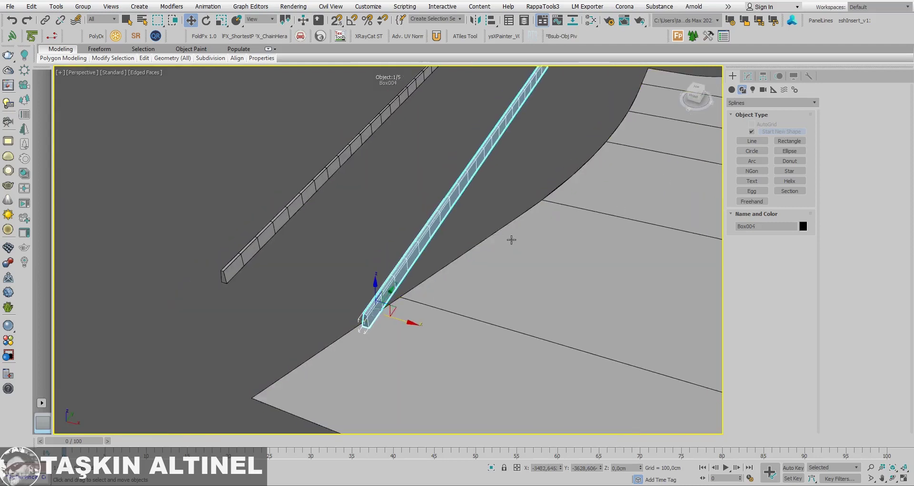
click(748, 79)
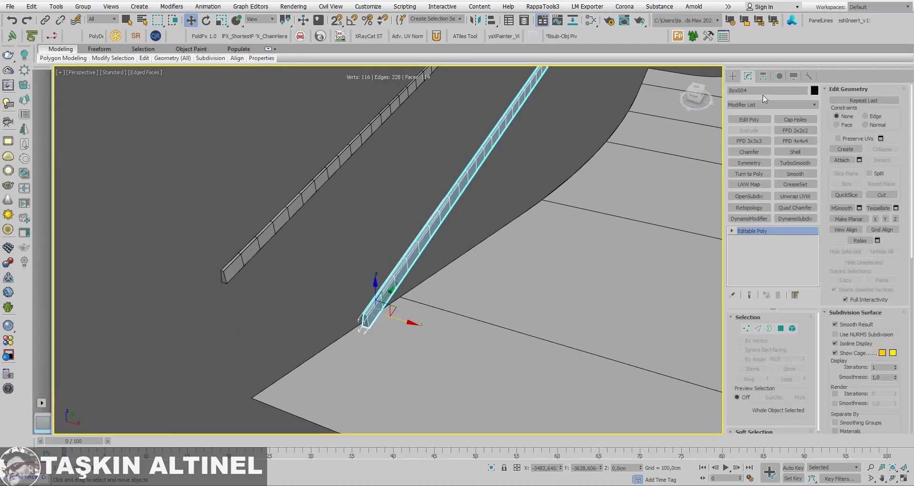
click(768, 105)
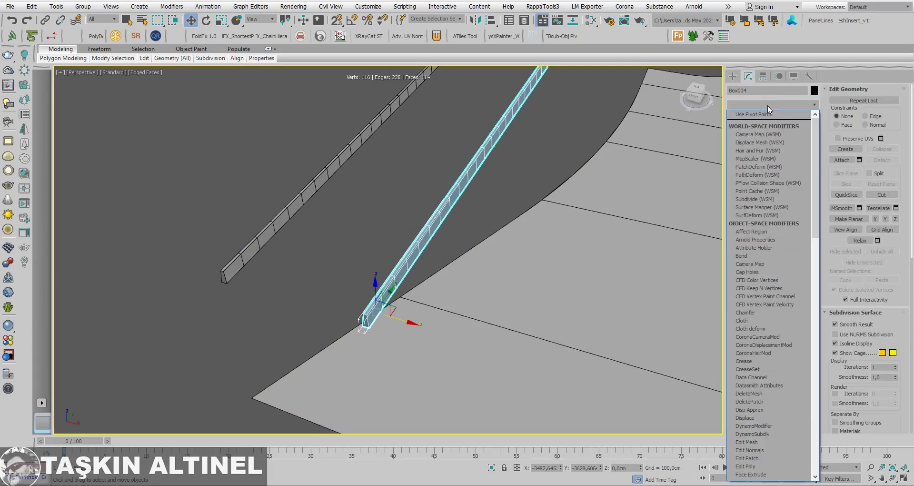
click(781, 175)
Step: Bind the rail to path Line003, move it onto the path, and set the deform axis to Y
click(771, 344)
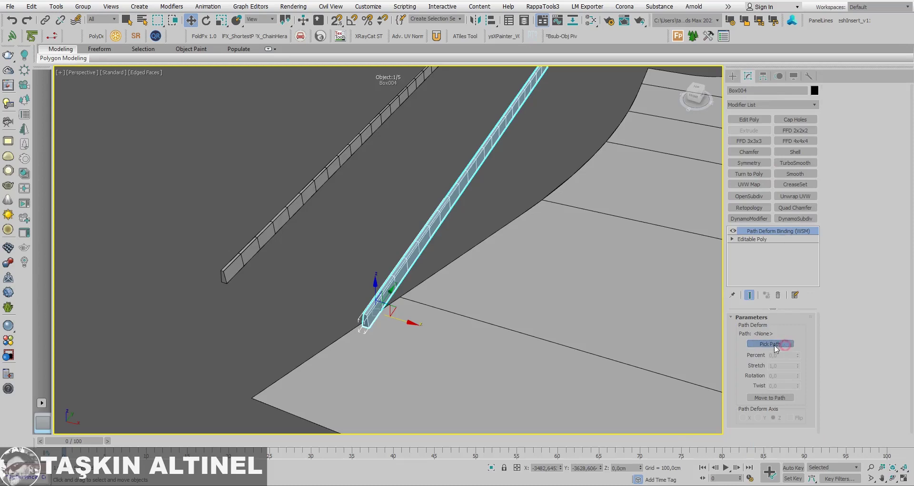
click(418, 283)
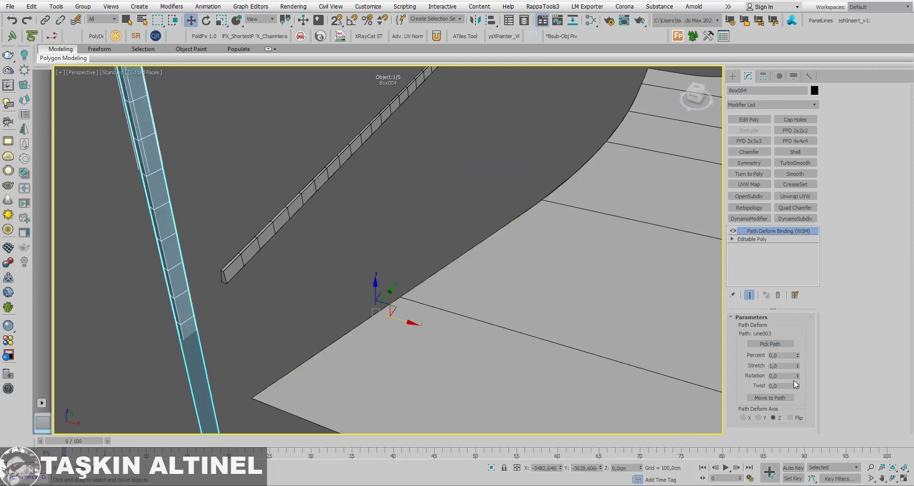
click(767, 398)
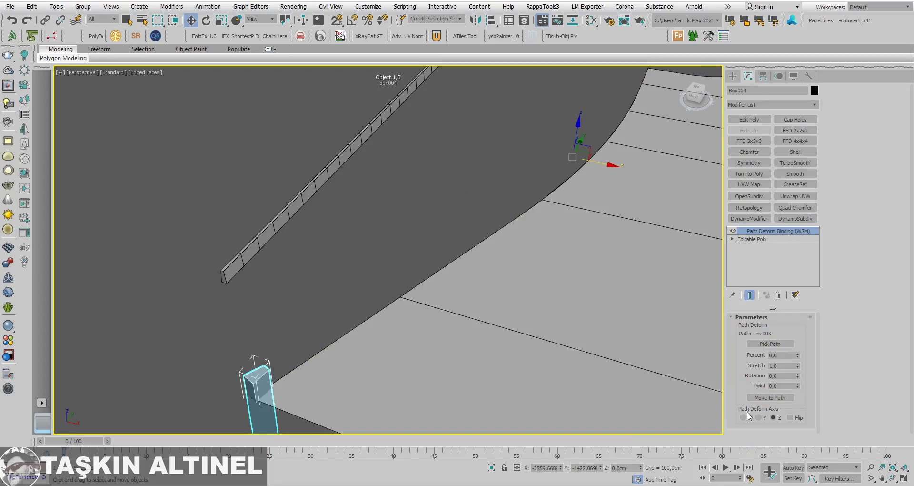
click(766, 418)
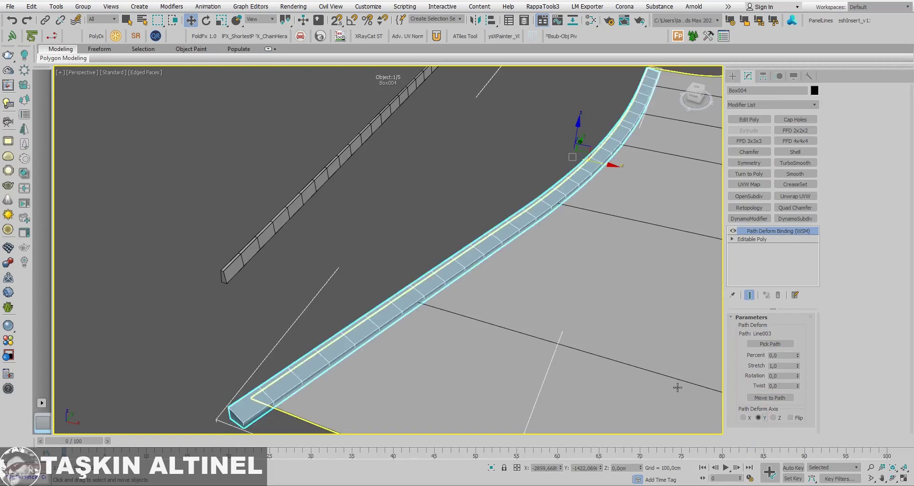
Step: Try a 90° path rotation on the curb, then undo it back to 0
click(794, 376)
text(90)
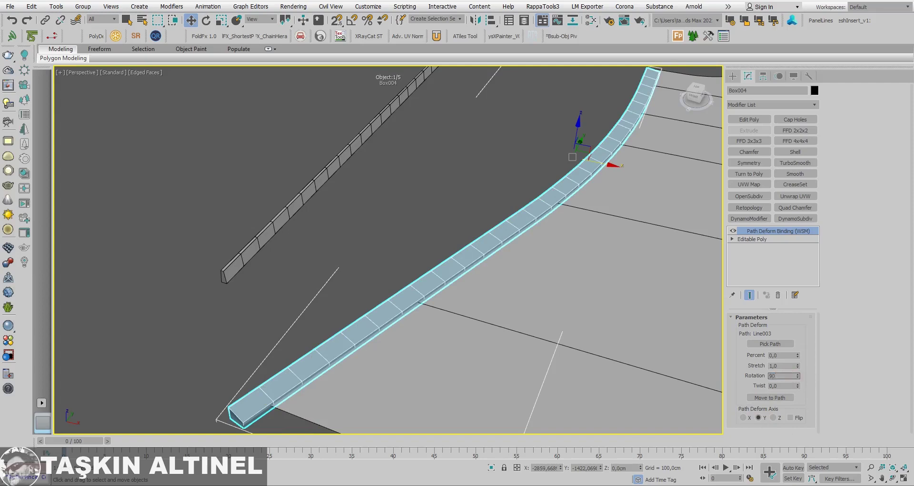
key(Return)
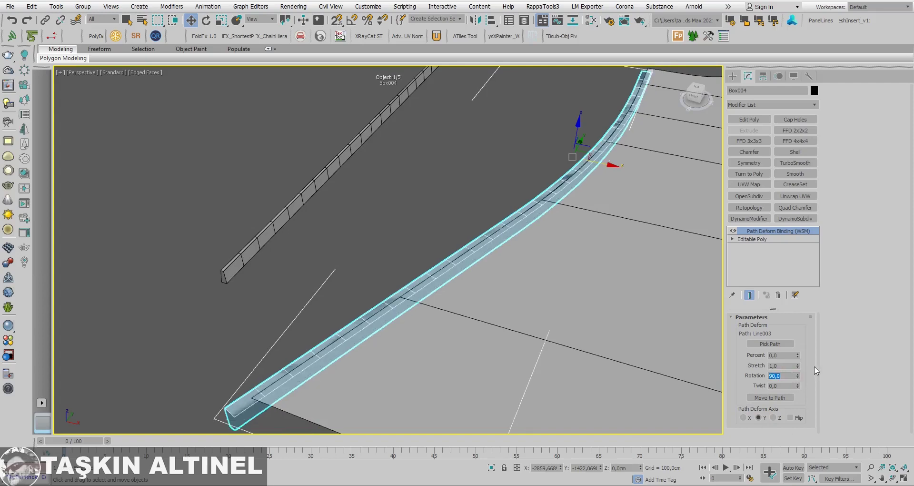
click(816, 369)
key(ctrl+z)
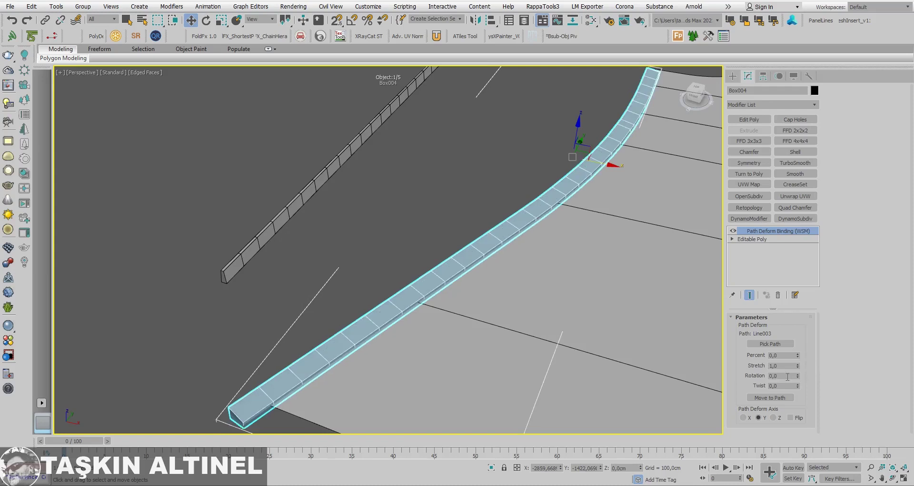
click(787, 376)
text(-90)
Step: Set the curb's path rotation to -90, checking it through VRayCam001 and Perspective
key(Return)
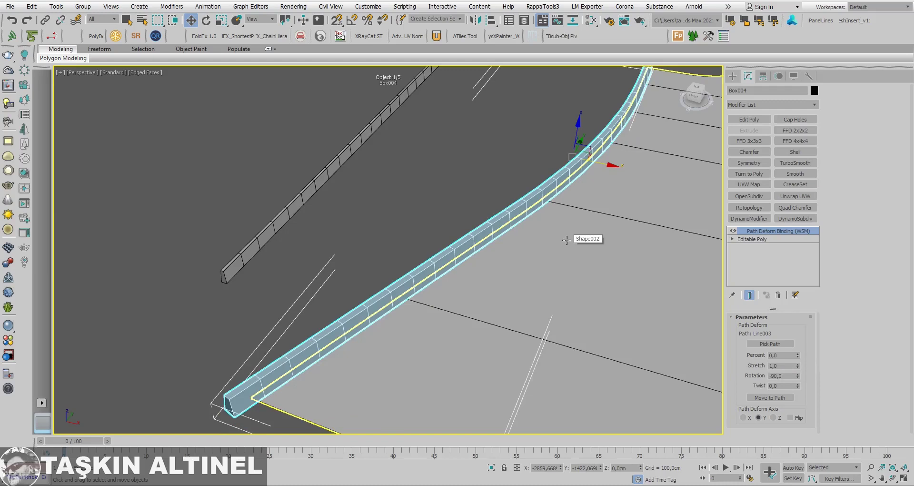
key(c)
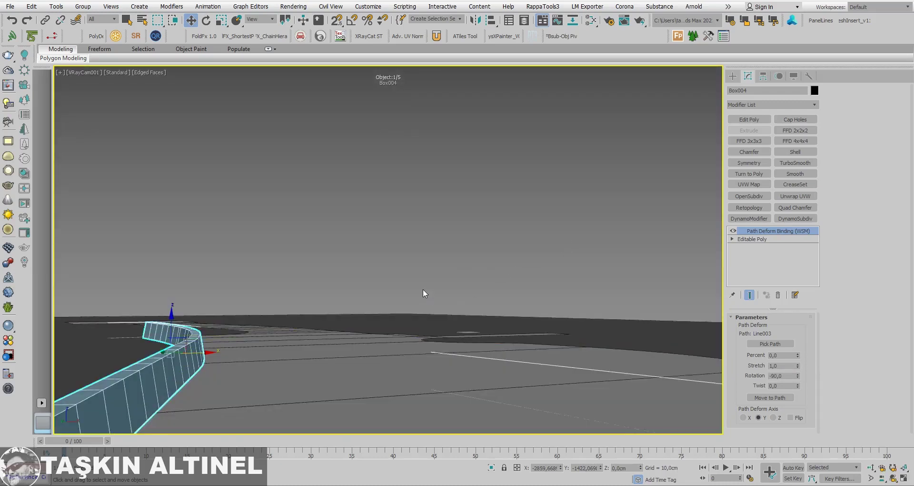
key(p)
mouse_move(421, 278)
alt+middle_down()
mouse_move(373, 313)
mouse_move(484, 226)
mouse_move(430, 280)
alt+middle_up()
scroll(484, 227, down, 5)
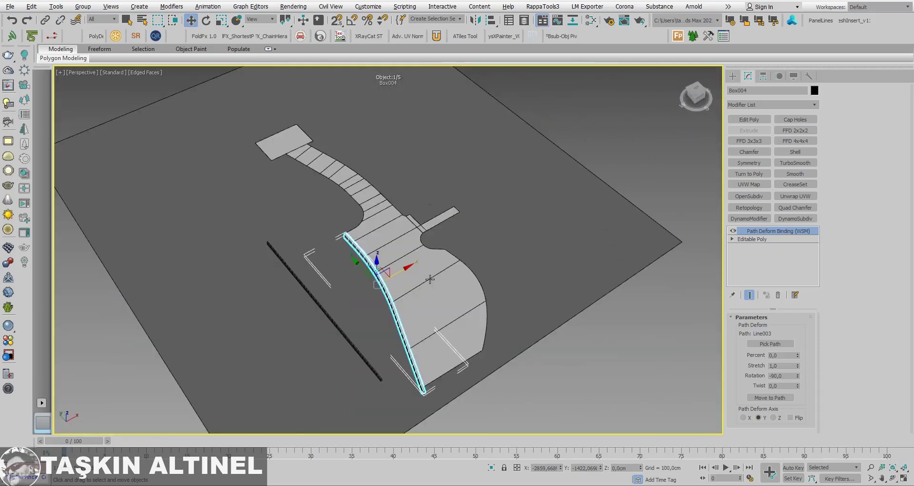
Step: Deselect the curb and select the ground plane around the road
click(607, 141)
scroll(449, 299, up, 3)
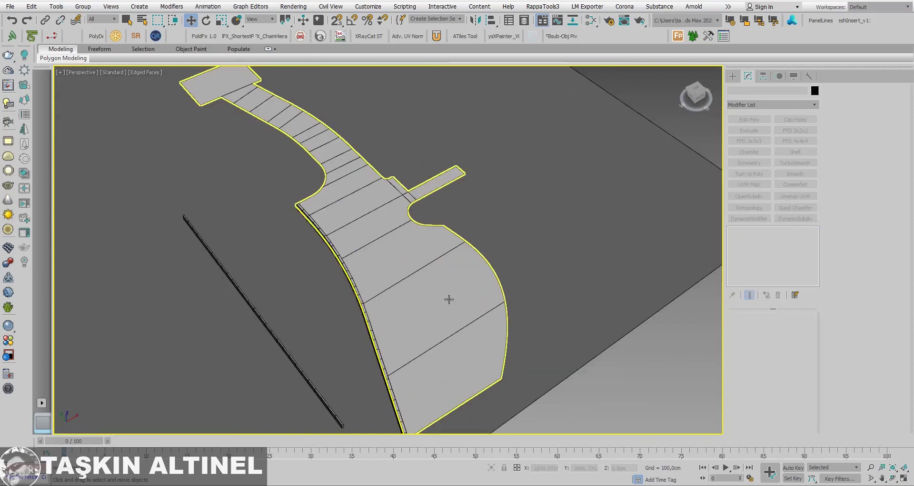
click(476, 281)
Step: In Top view, start a new Line spline with 2.5 snaps enabled
key(t)
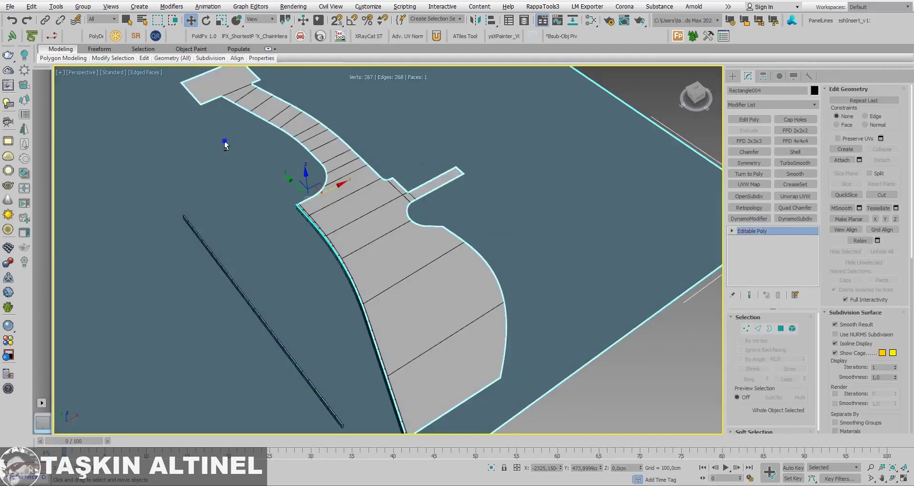
click(733, 76)
click(752, 141)
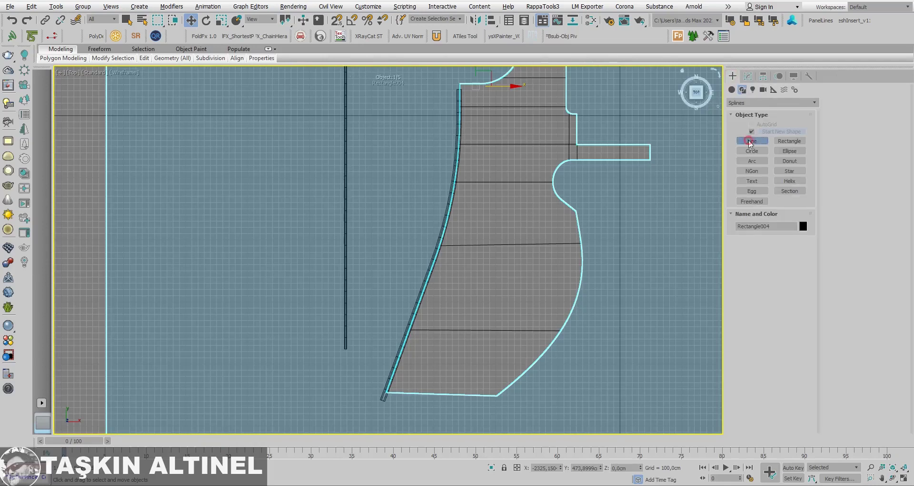
middle_drag(547, 302, 505, 275)
click(346, 21)
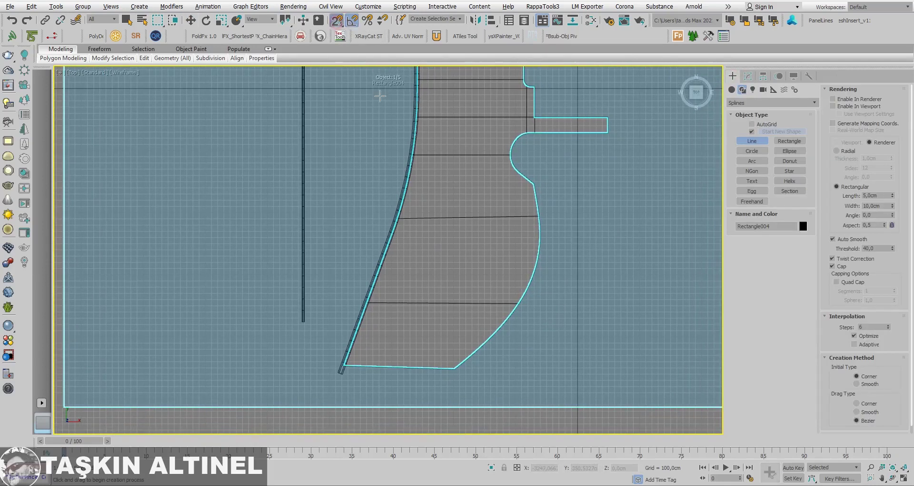
Step: Place Line004's first points from the road's bottom corner up the curved edge, removing two misplaced ones
click(456, 368)
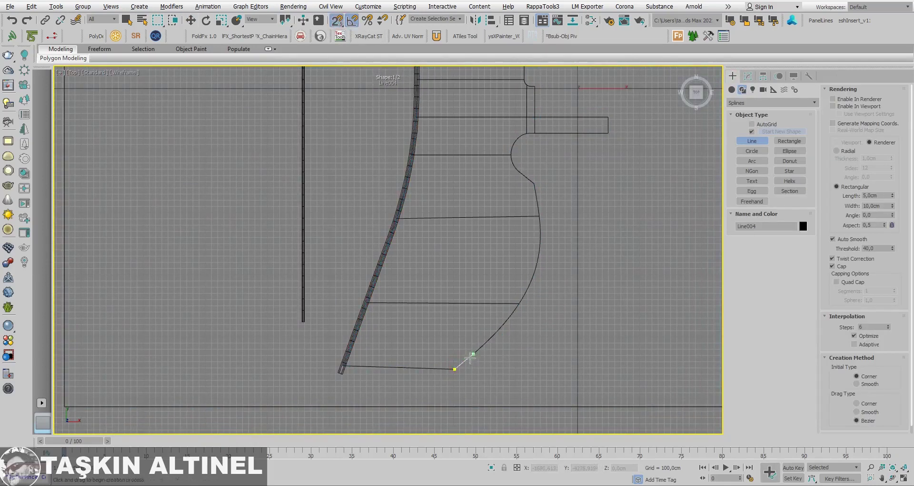
click(473, 354)
click(491, 338)
click(508, 319)
click(516, 309)
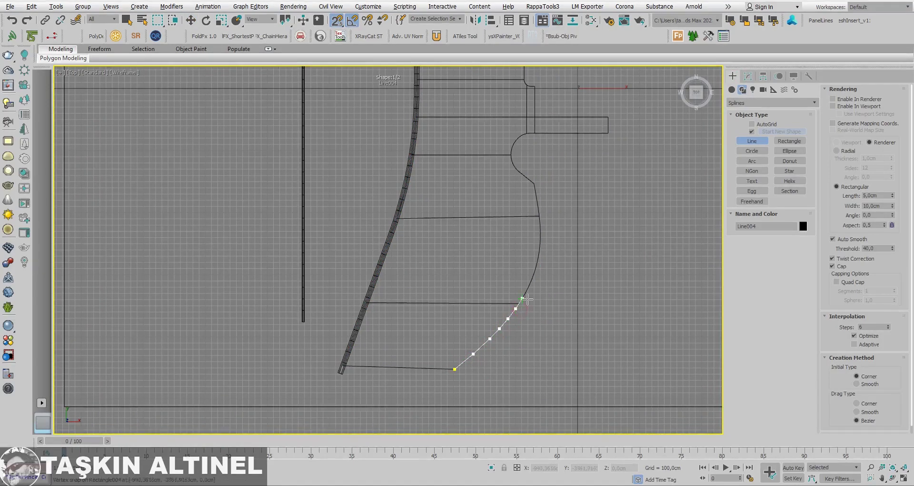
click(531, 283)
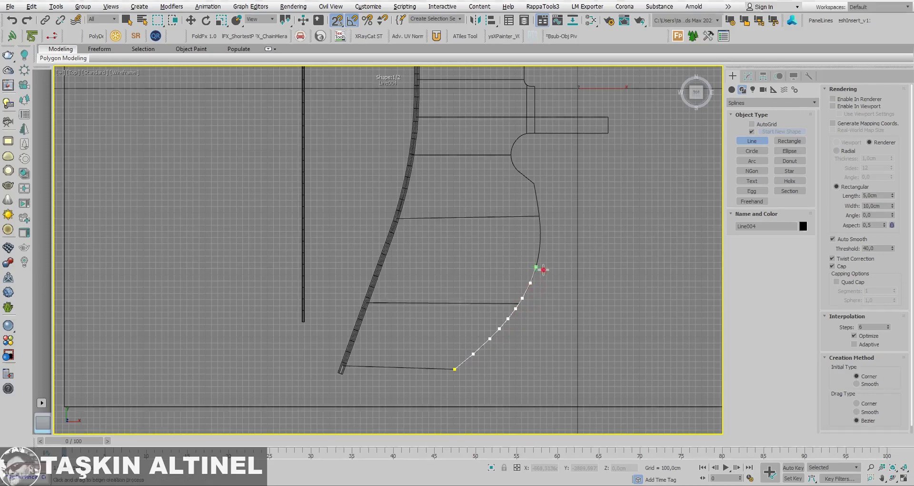
click(537, 267)
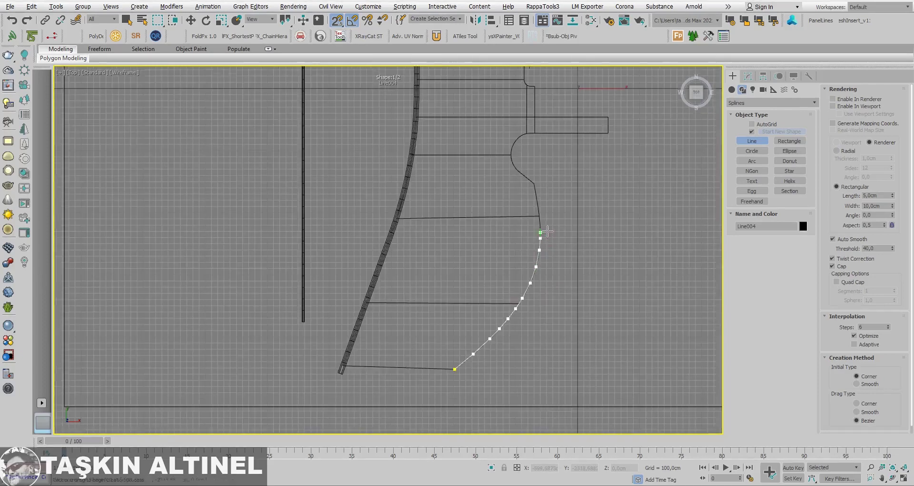
scroll(543, 233, up, 1)
scroll(541, 241, up, 1)
key(BackSpace)
key(BackSpace)
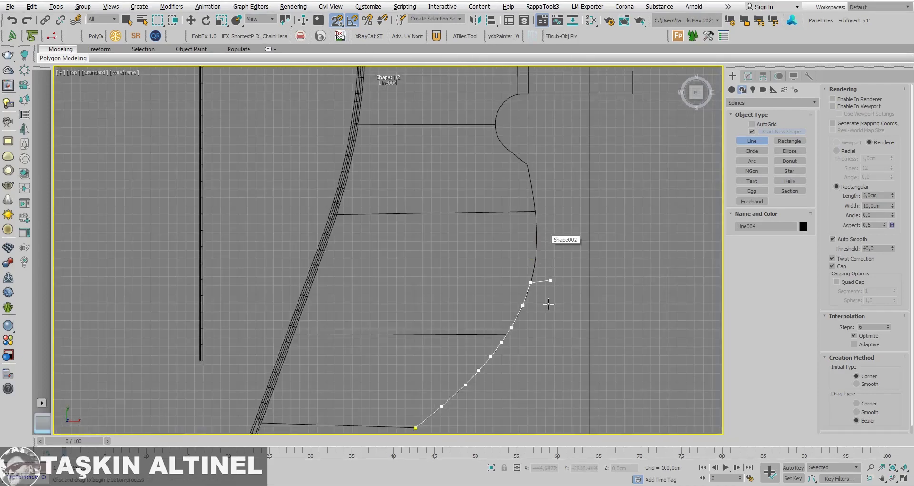
key(BackSpace)
key(BackSpace)
Step: Continue Line004 up the curved edge to the notch corner and finish the spline
click(520, 313)
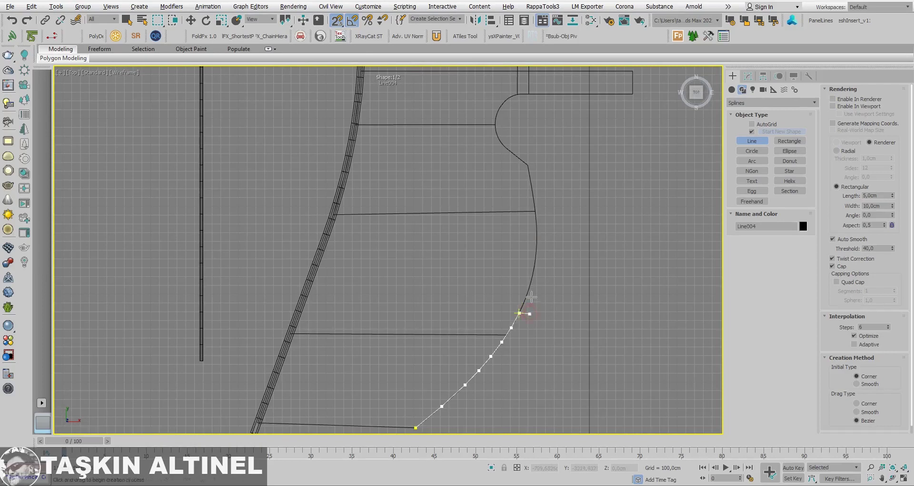
click(528, 290)
click(526, 297)
click(531, 282)
click(536, 267)
click(537, 234)
click(536, 219)
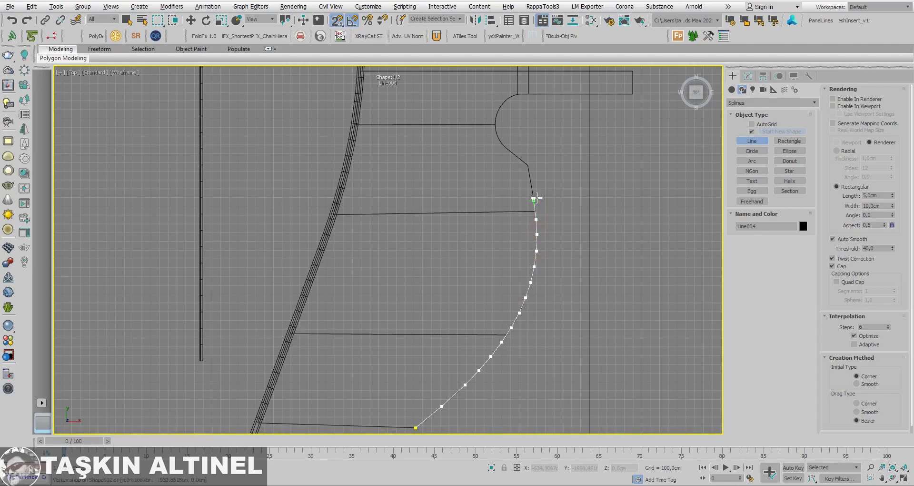
click(534, 200)
click(530, 182)
click(527, 166)
right_click(567, 196)
right_click(574, 224)
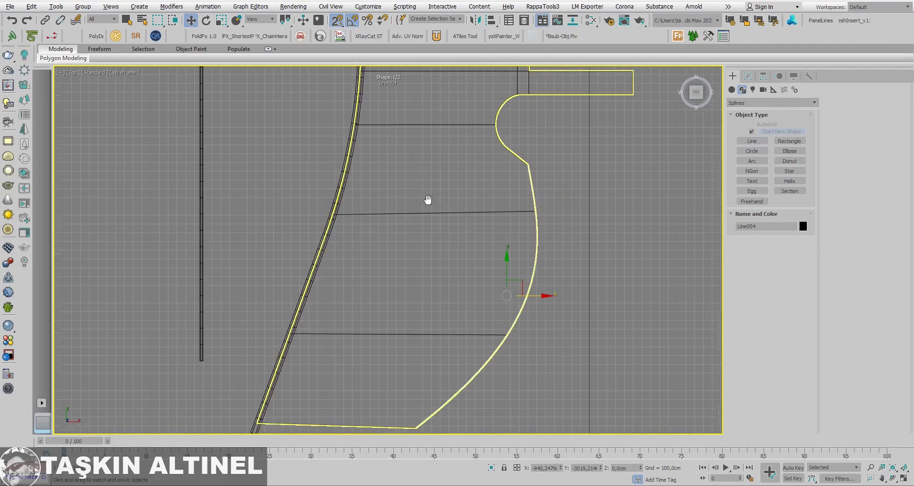
Step: Select the upright rail Box005 and add a PathDeform modifier
middle_drag(428, 200, 445, 184)
click(219, 239)
click(749, 77)
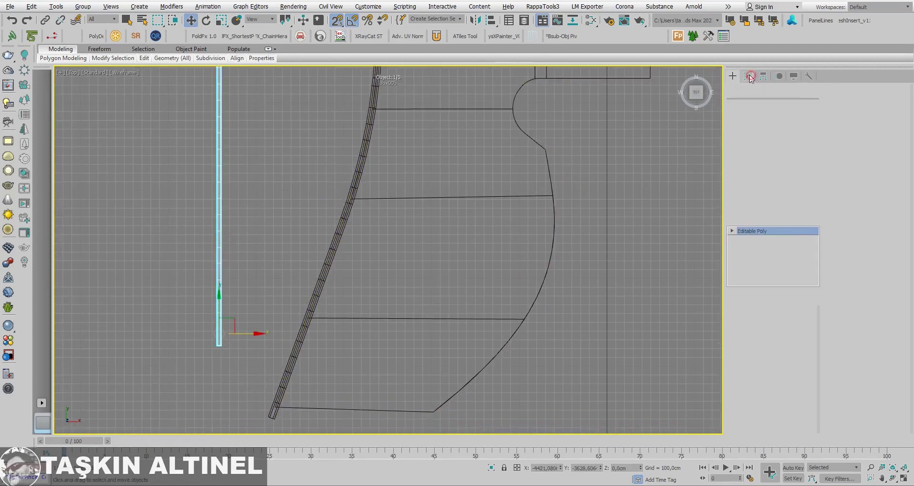
click(778, 103)
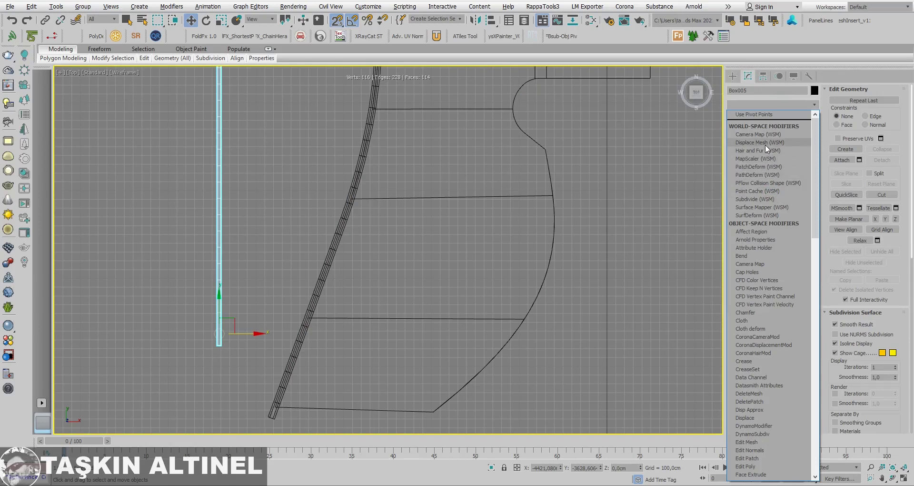
click(755, 174)
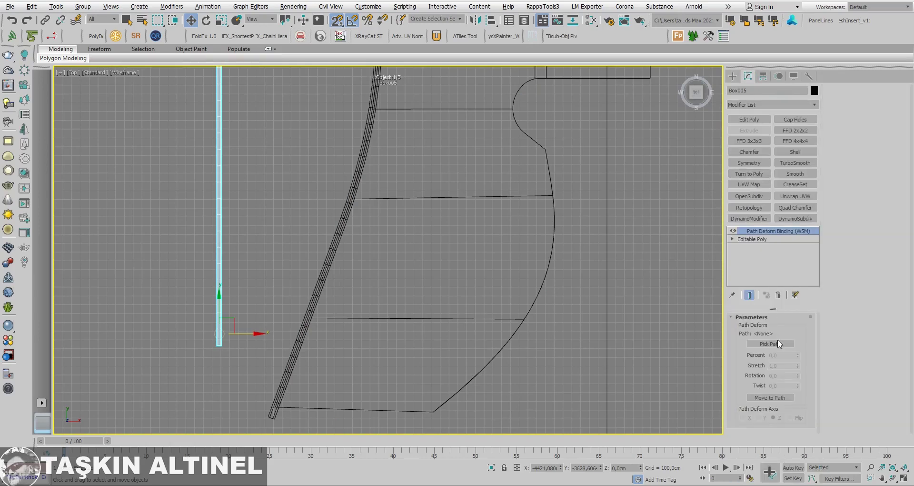
Step: Bind Box005 to path Line004, move it onto the path, and set the deform axis to Y
click(779, 343)
click(541, 286)
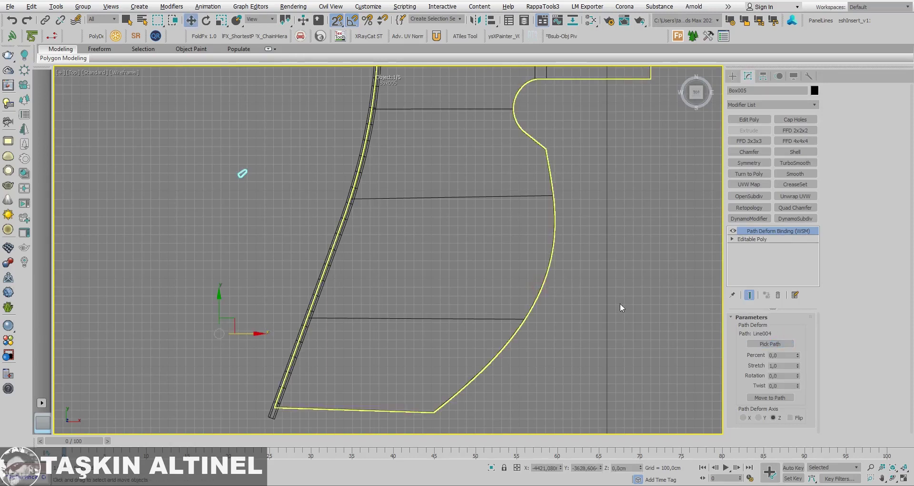
click(770, 397)
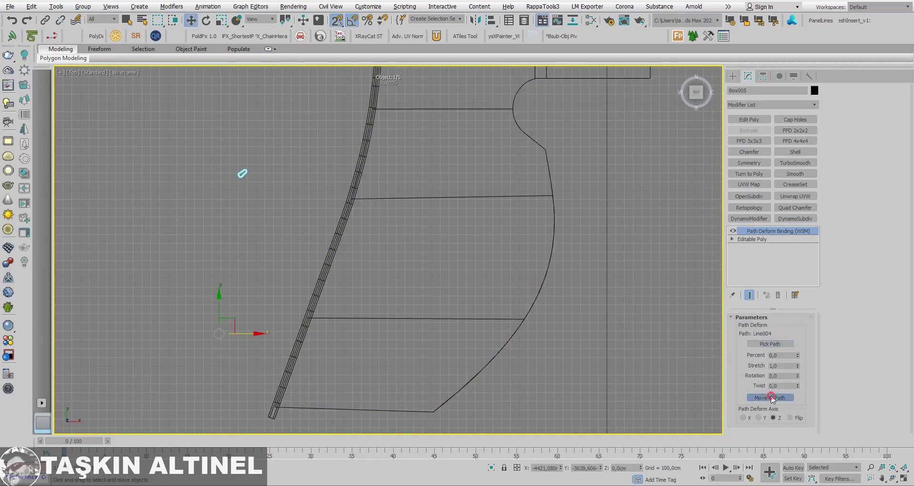
click(759, 418)
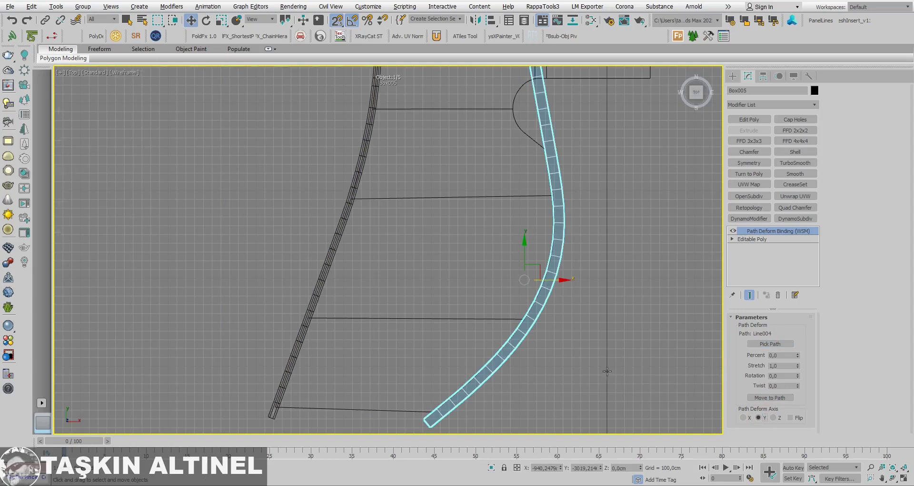
Step: Set the curb's path rotation to -90
key(alt+w)
key(alt+w)
alt+middle_drag(608, 371, 666, 362)
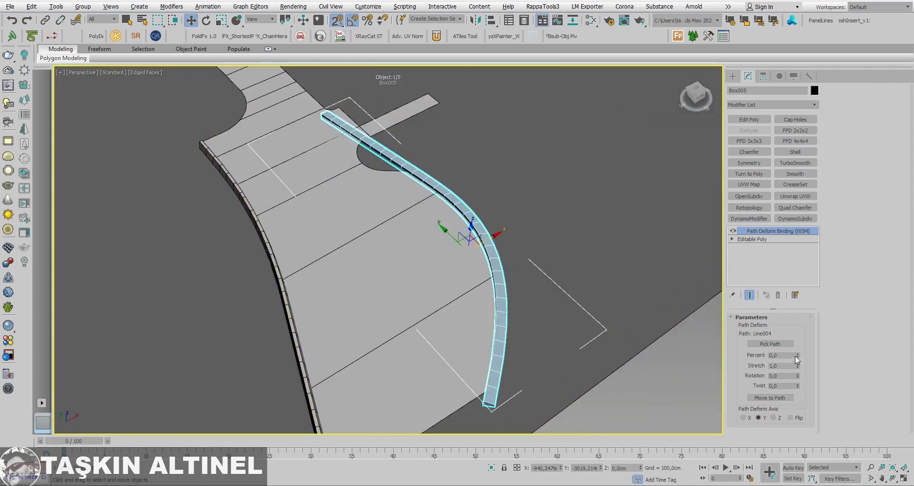
double_click(783, 375)
text(-90)
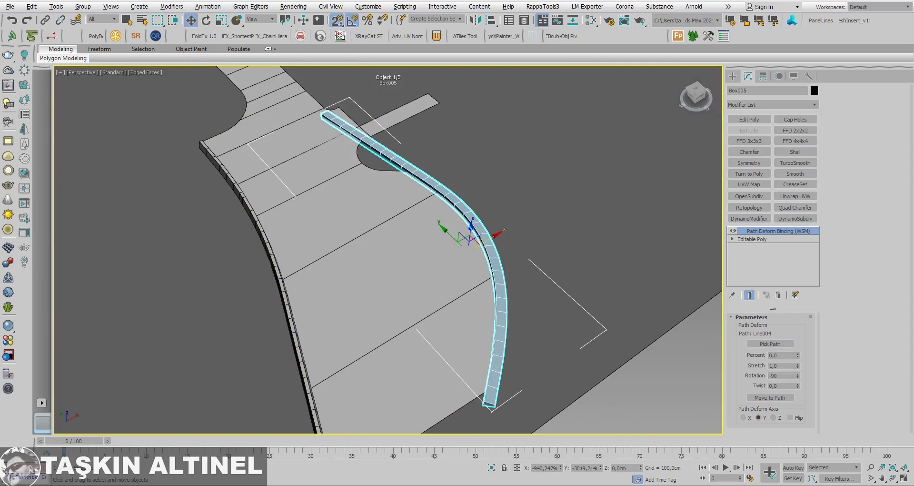
key(Return)
Step: Slide the curb along the road edge by setting the path Percent to -44,5
mouse_move(492, 291)
alt+middle_down()
mouse_move(486, 269)
mouse_move(498, 250)
alt+middle_up()
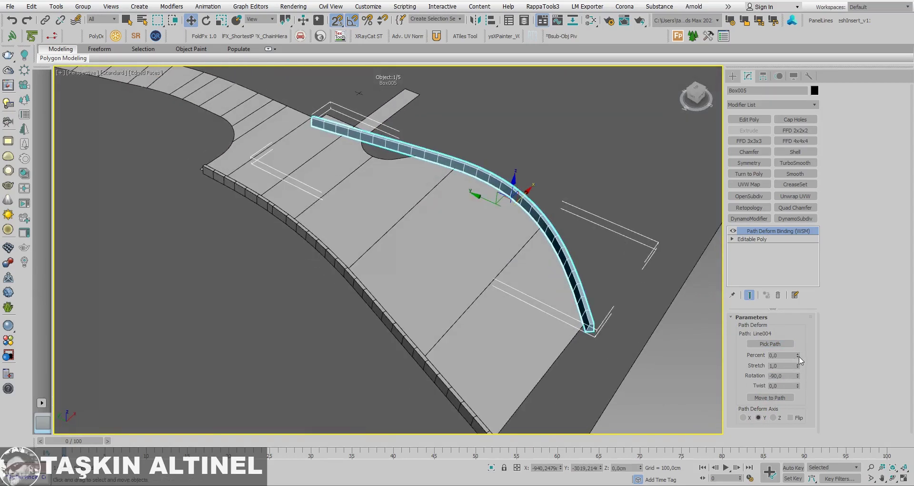
drag(798, 356, 799, 376)
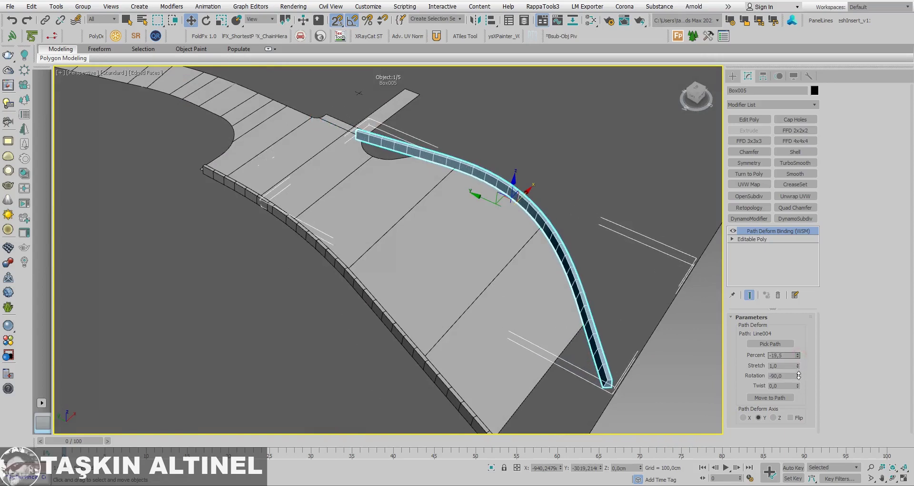
right_click(799, 377)
mouse_move(455, 300)
alt+middle_down()
mouse_move(462, 337)
mouse_move(486, 267)
alt+middle_up()
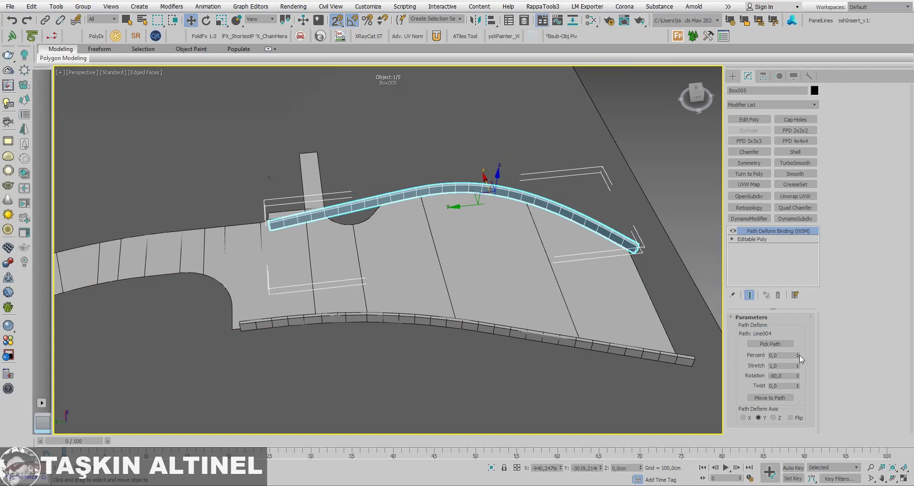
drag(800, 356, 794, 397)
Step: Inspect the curb through VRayCam001 and Perspective, then reselect Box005
key(c)
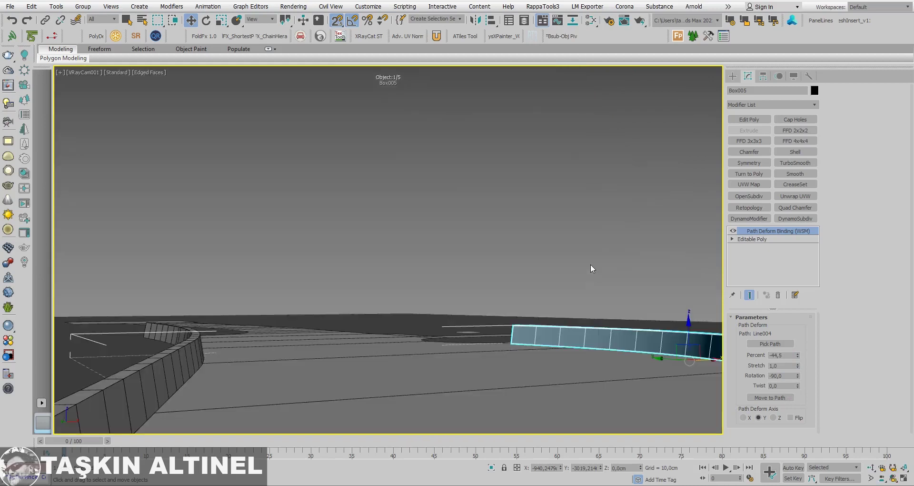
click(587, 226)
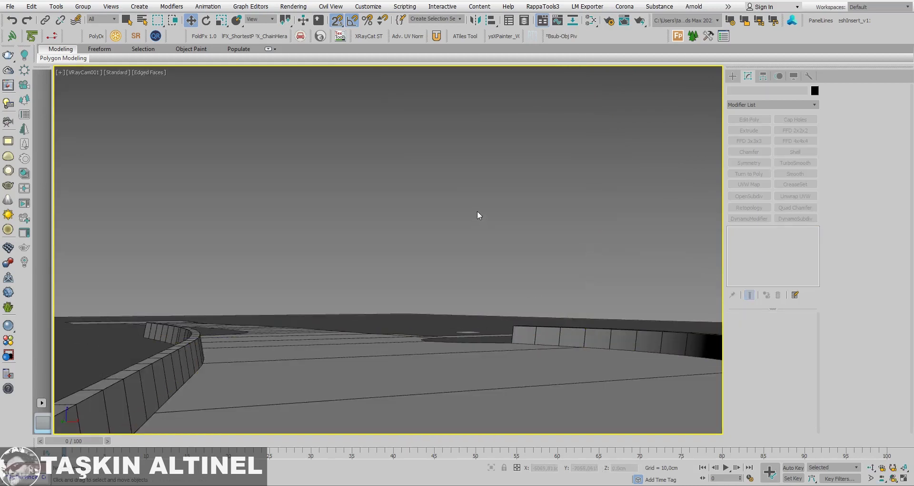
key(p)
alt+middle_drag(480, 214, 440, 207)
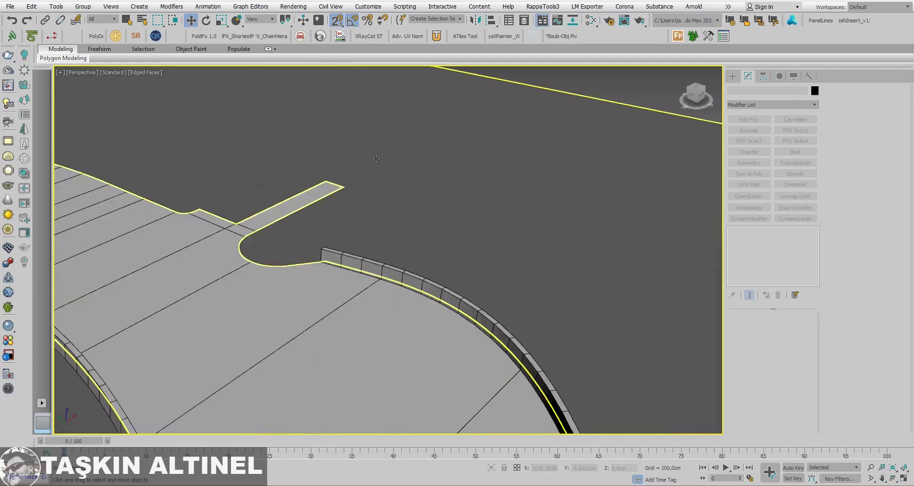
scroll(440, 208, up, 2)
click(438, 229)
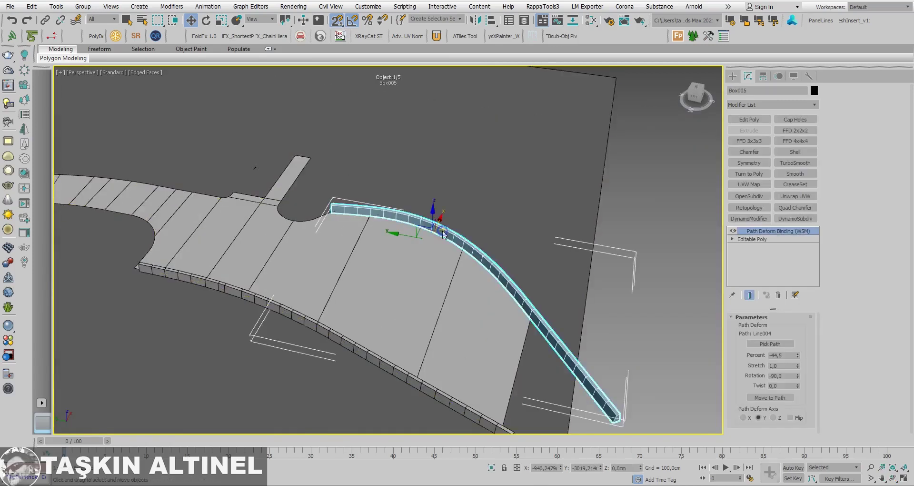
right_click(440, 228)
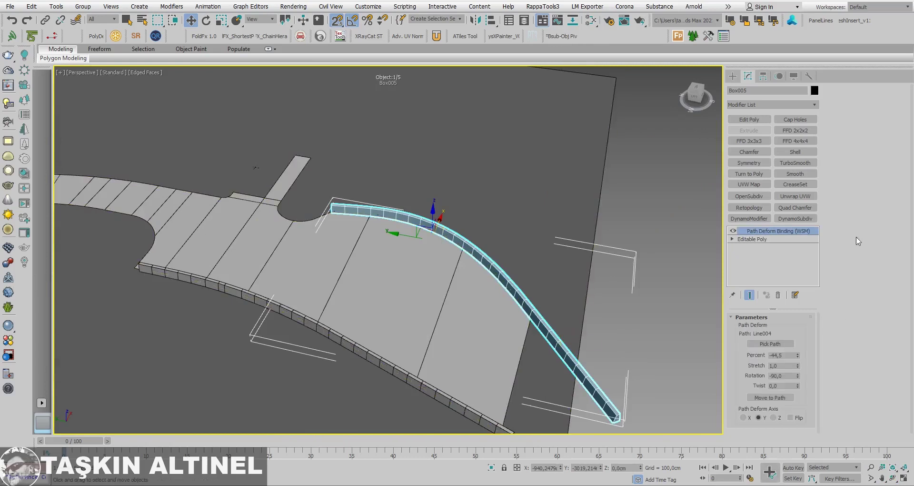
mouse_move(557, 246)
alt+middle_down()
mouse_move(537, 243)
mouse_move(585, 243)
alt+middle_up()
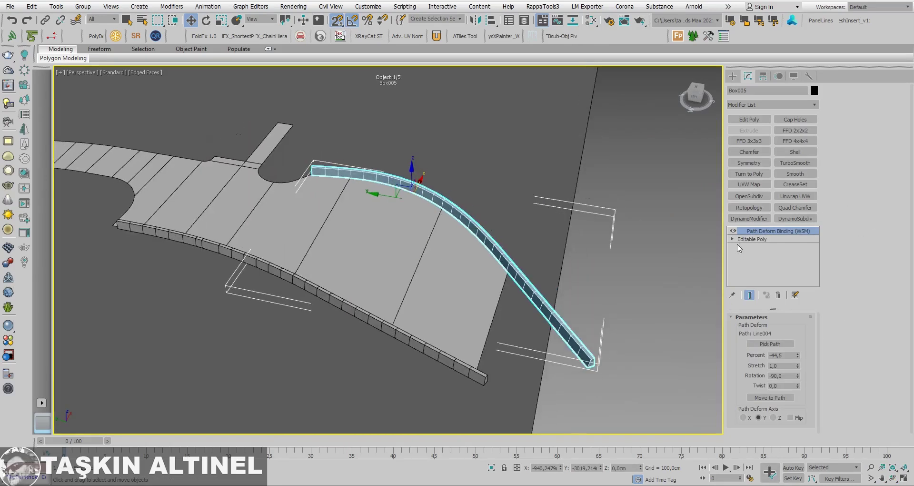
right_click(750, 230)
Step: Collapse the Path Deform on both curbs, Box005 and Box004, to Editable Poly
click(780, 316)
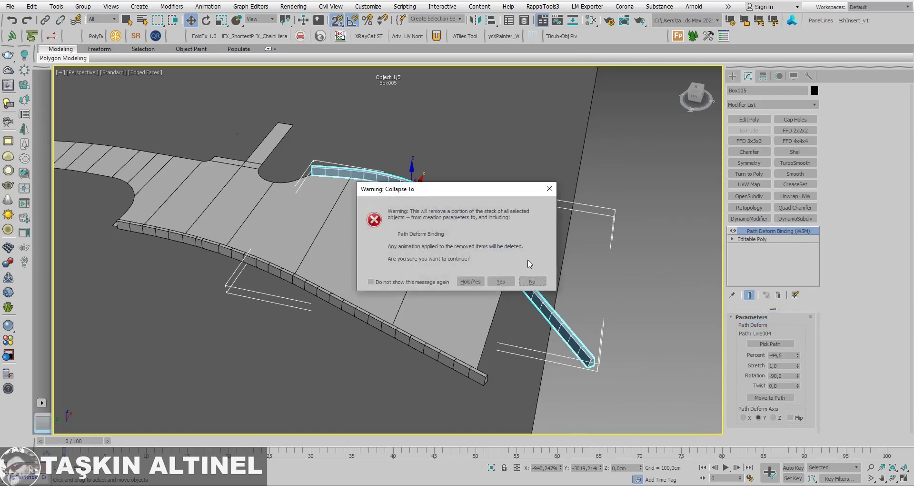
click(502, 281)
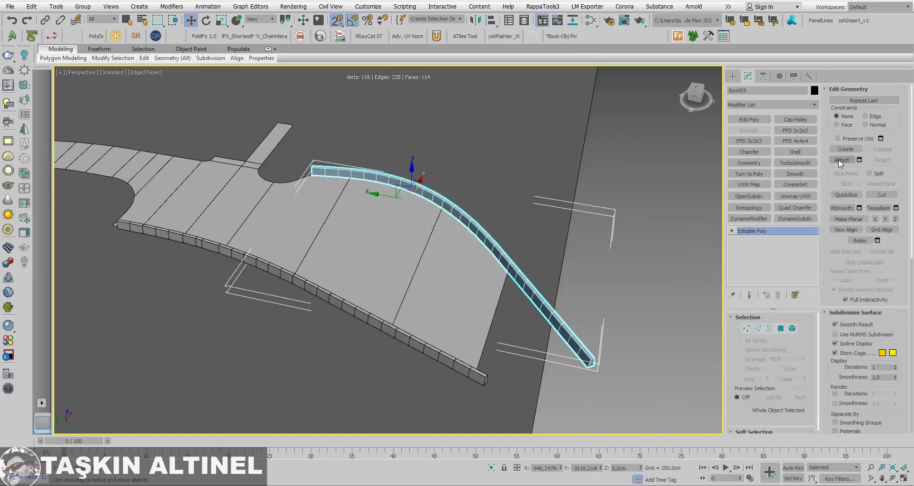
click(483, 380)
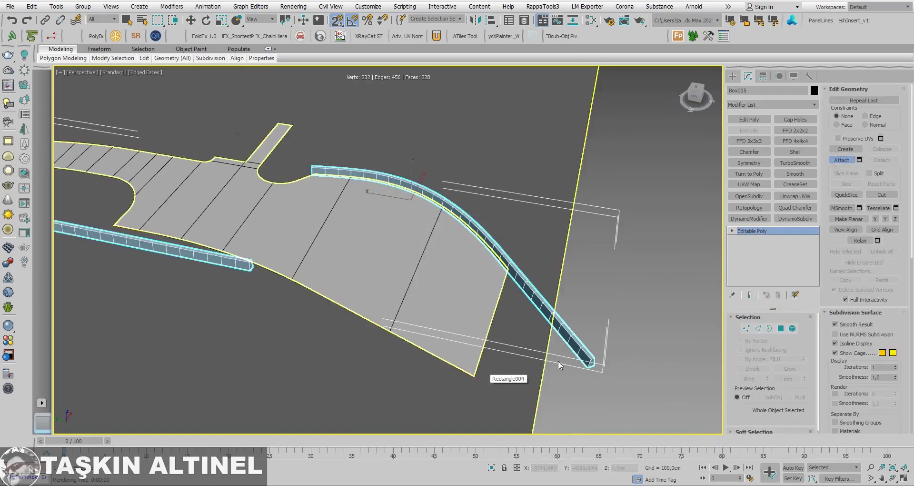
key(w)
click(479, 374)
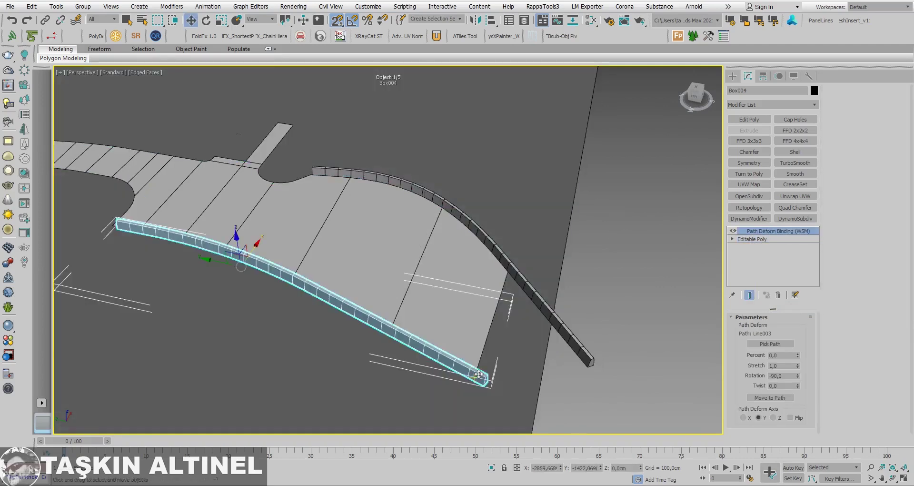
right_click(753, 231)
click(776, 317)
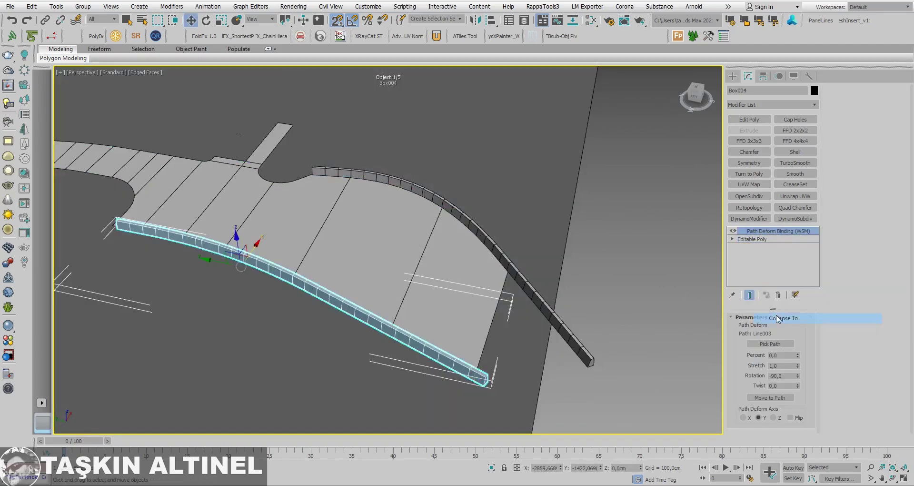
click(506, 285)
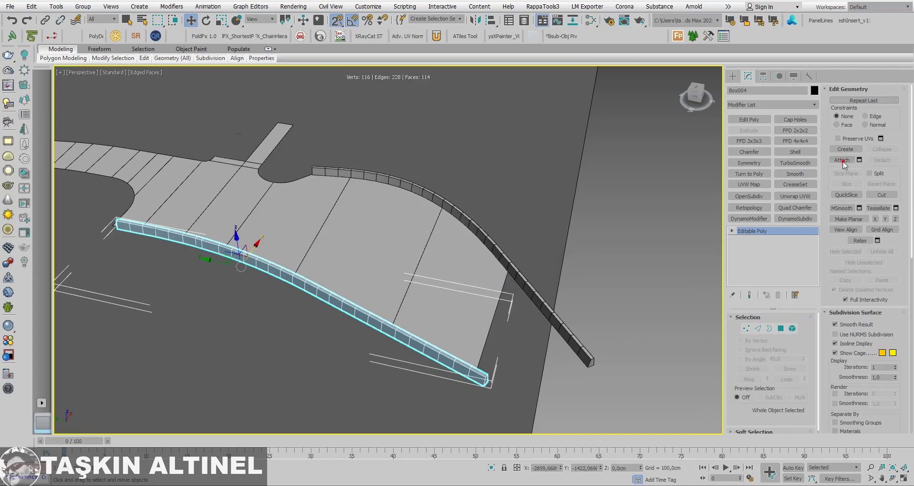
Step: Attach the upper curb to Box004 and switch to Polygon mode
click(842, 160)
click(544, 307)
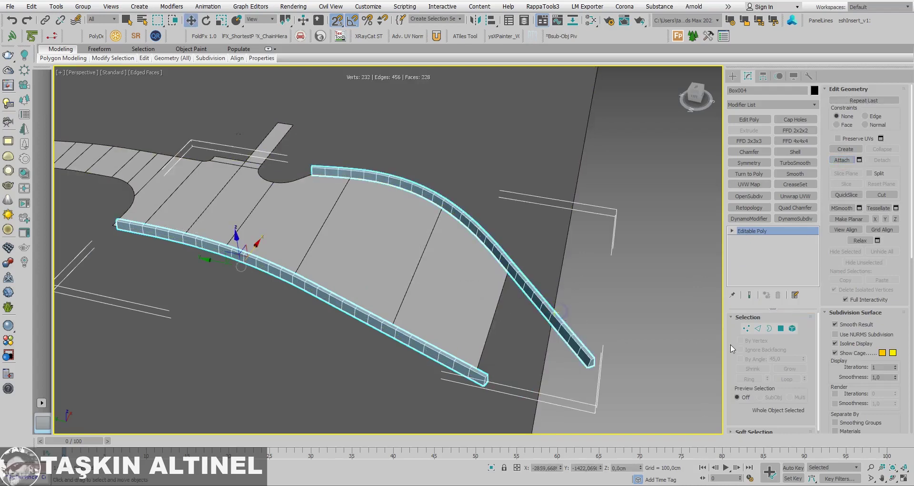
click(780, 329)
alt+middle_drag(498, 302, 544, 310)
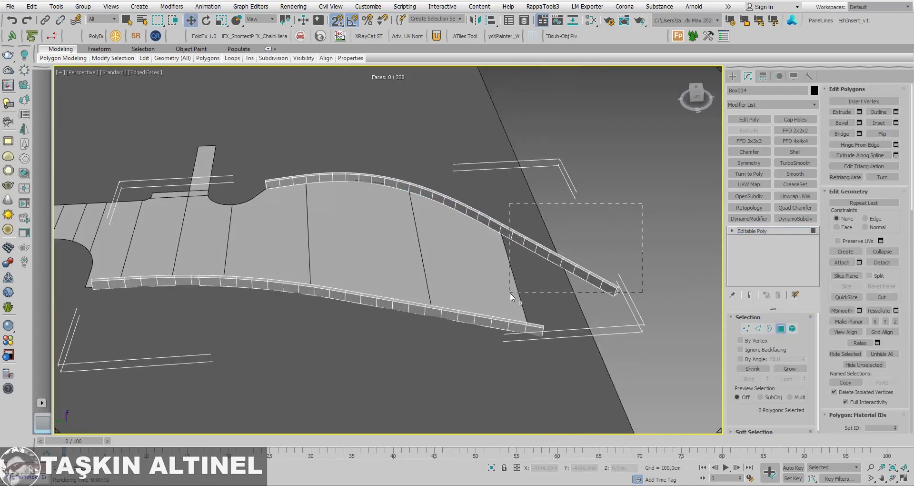
Step: Delete the overhanging polygons at the upper curb's end and cap the open border
drag(643, 204, 510, 293)
key(Delete)
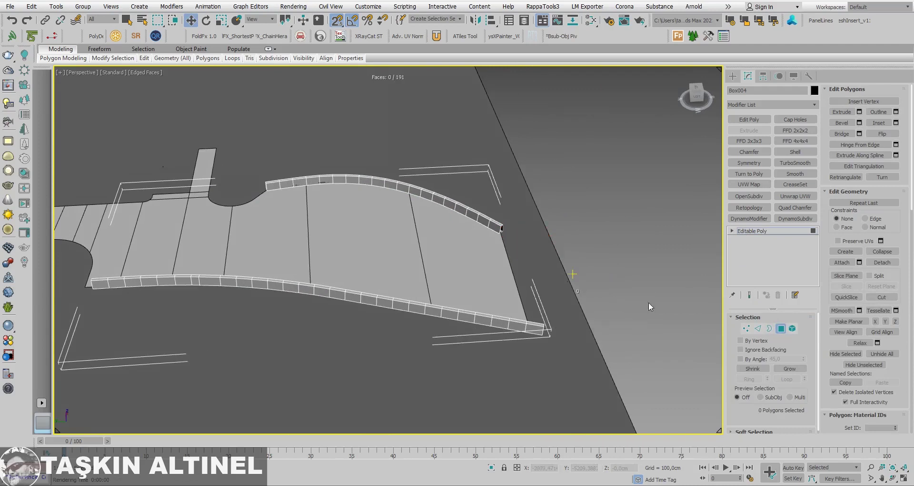
click(770, 329)
click(501, 228)
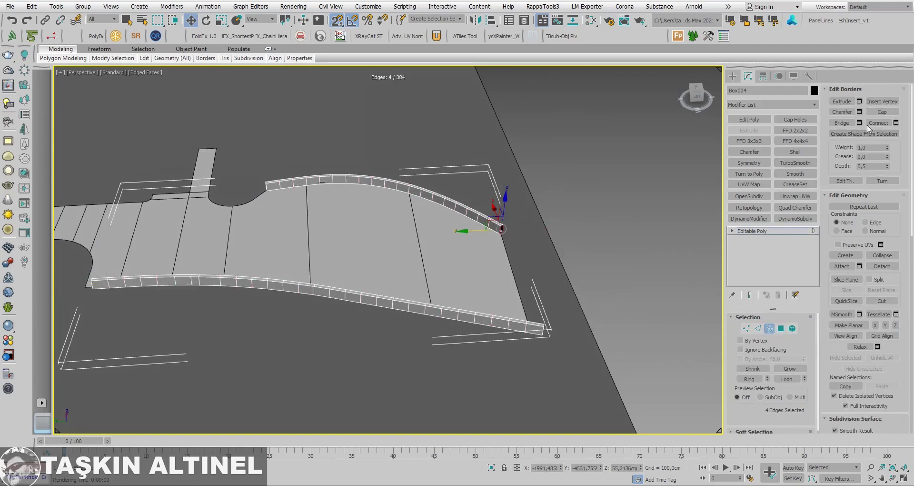
click(883, 111)
alt+middle_drag(521, 208, 548, 212)
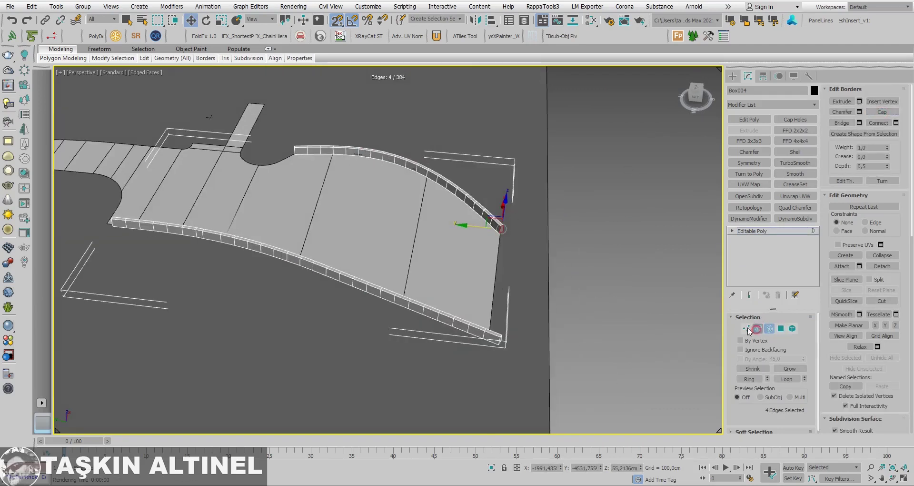
Step: Select the ring of vertical edges along the upper curb, excluding the end edges
click(756, 328)
alt+middle_drag(445, 206, 479, 198)
scroll(479, 198, up, 3)
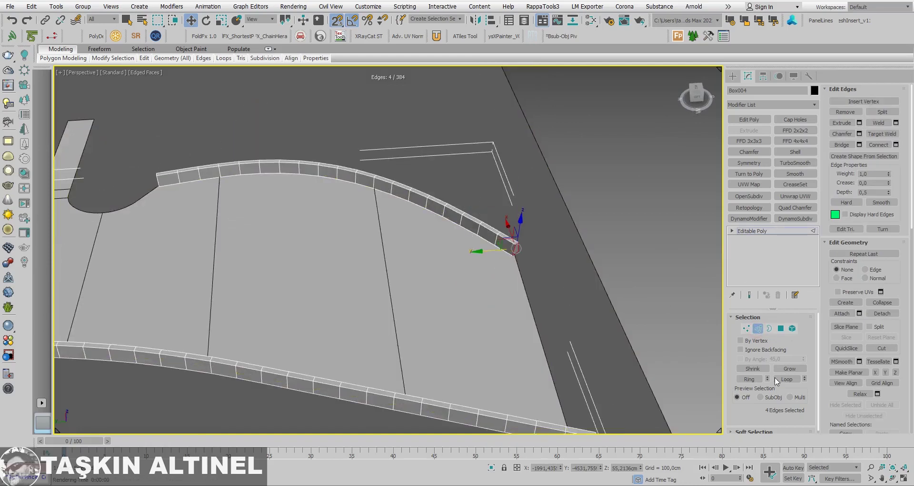
click(750, 379)
alt+middle_drag(408, 255, 535, 266)
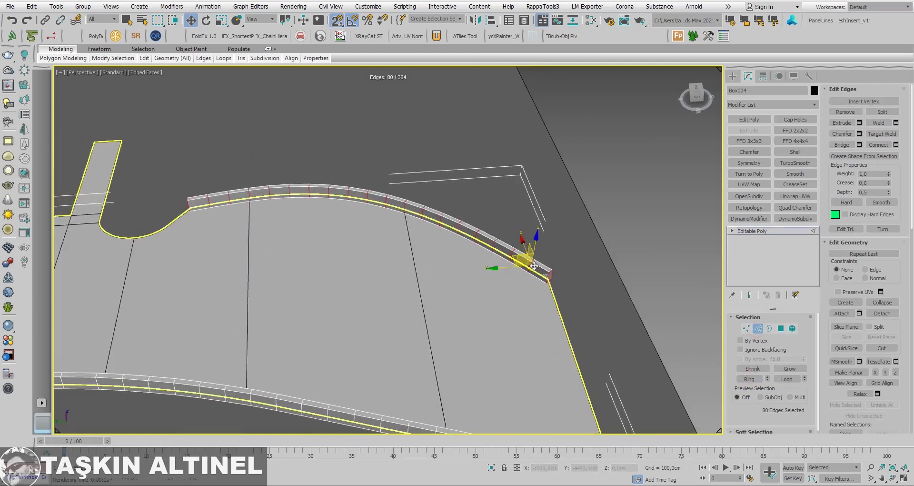
scroll(534, 266, up, 3)
alt+drag(619, 257, 544, 332)
scroll(544, 332, down, 5)
scroll(294, 210, up, 3)
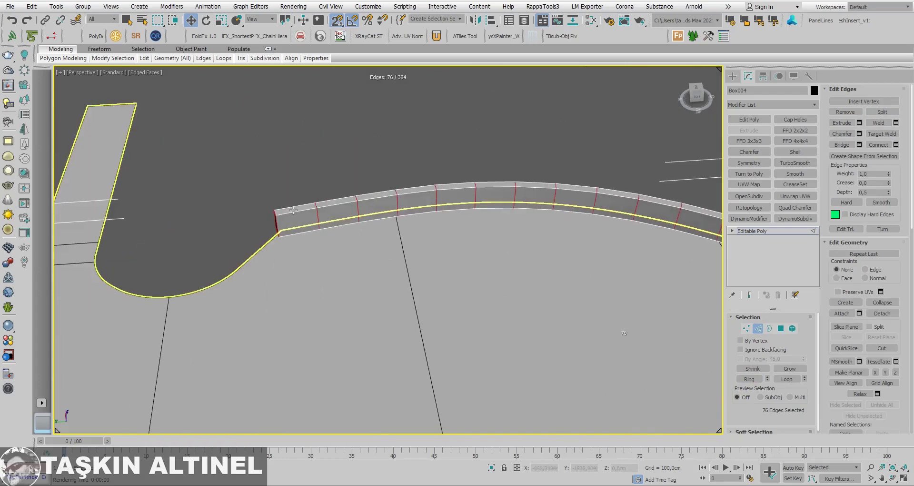
Step: Add the lower curb's ring of vertical edges, deselecting those at its end
mouse_move(399, 260)
alt+middle_down()
mouse_move(399, 294)
mouse_move(441, 249)
mouse_move(515, 311)
mouse_move(529, 297)
alt+middle_up()
ctrl+click(526, 298)
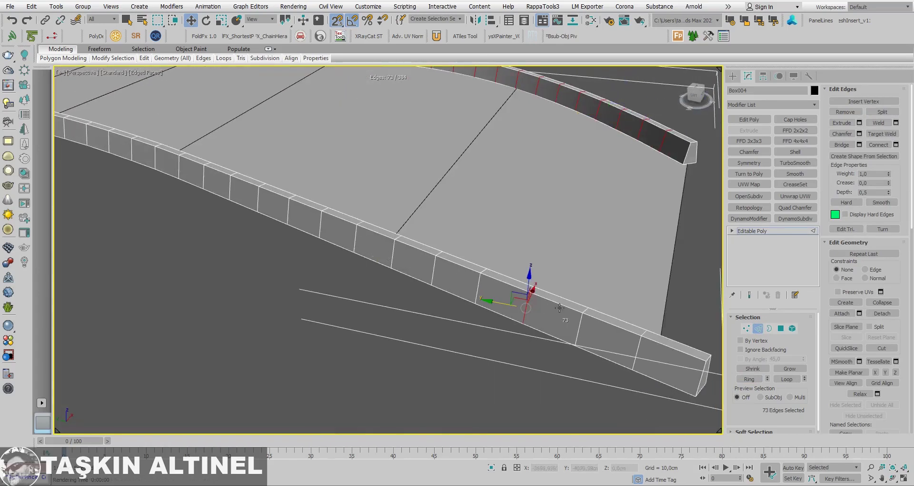
click(746, 380)
alt+middle_drag(710, 357, 666, 312)
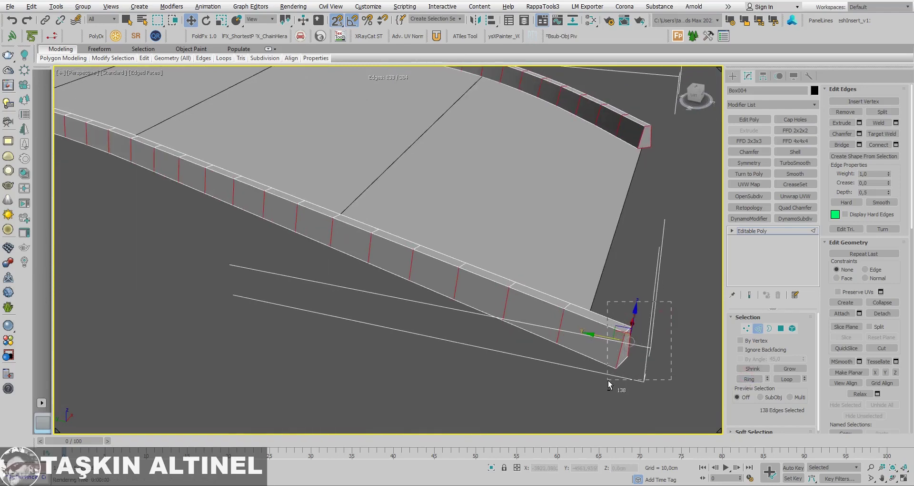
alt+drag(608, 380, 608, 380)
alt+middle_drag(608, 381, 707, 373)
Step: Trim stray edges and extend the selection to all 180 vertical curb edges, then view through VRayCam001
alt+middle_drag(347, 265, 286, 266)
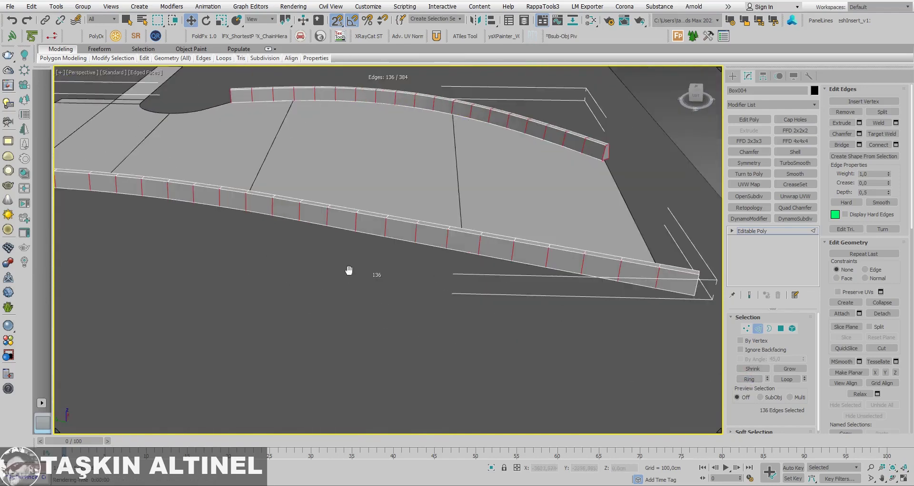
alt+drag(158, 191, 90, 309)
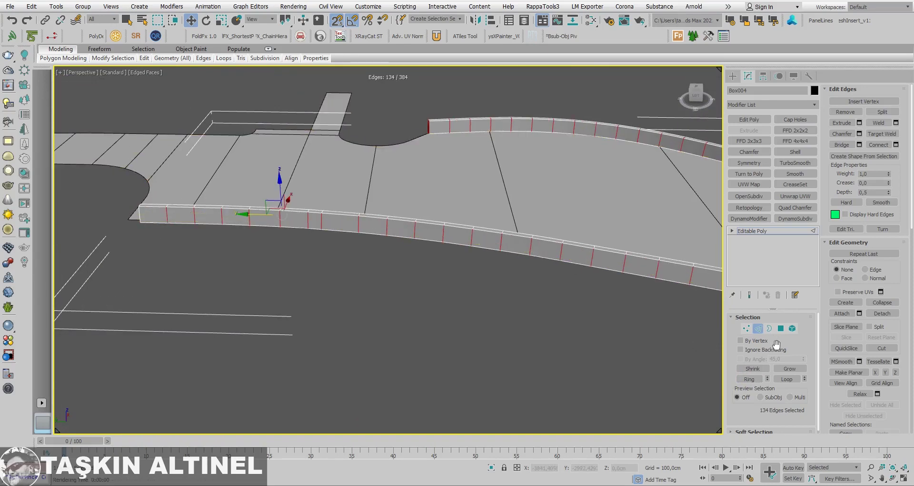
click(786, 379)
mouse_move(699, 333)
alt+middle_down()
mouse_move(558, 274)
mouse_move(531, 270)
mouse_move(633, 290)
mouse_move(511, 302)
mouse_move(694, 279)
mouse_move(500, 143)
mouse_move(512, 187)
alt+middle_up()
scroll(498, 225, up, 3)
alt+middle_drag(498, 221, 358, 211)
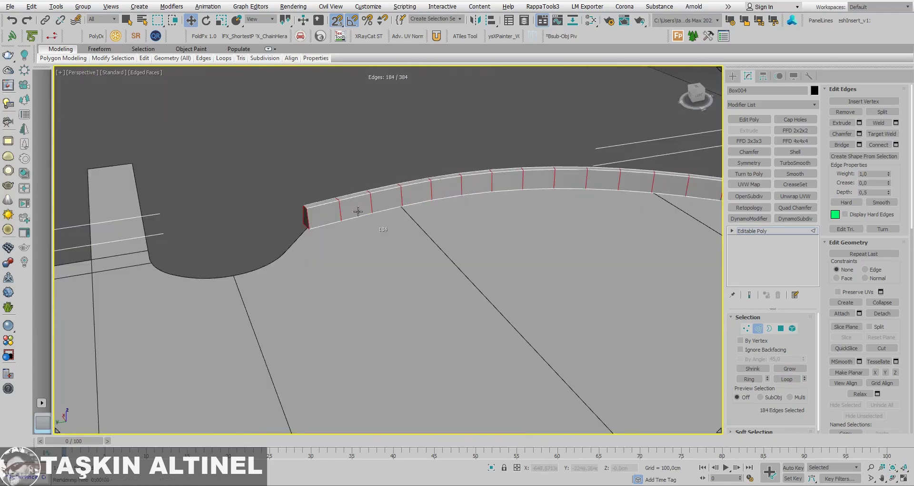
mouse_move(552, 275)
alt+middle_down()
mouse_move(510, 264)
mouse_move(433, 191)
mouse_move(326, 204)
mouse_move(507, 239)
alt+middle_up()
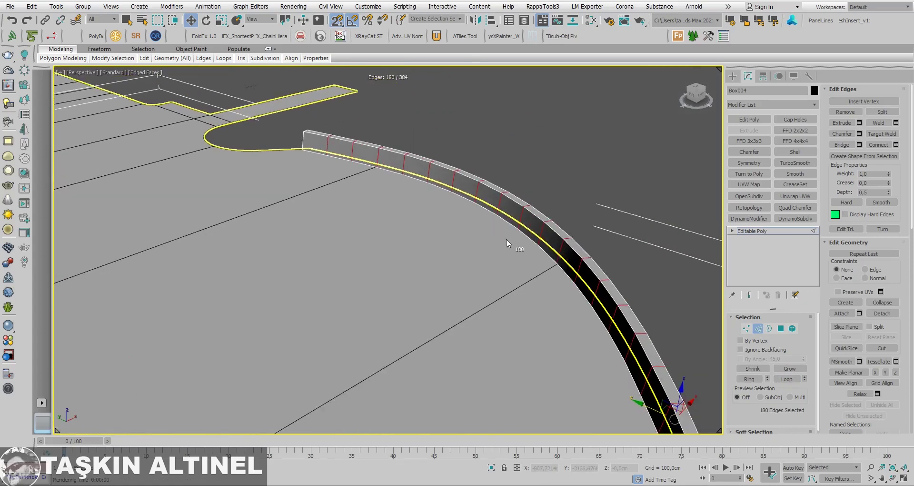
key(c)
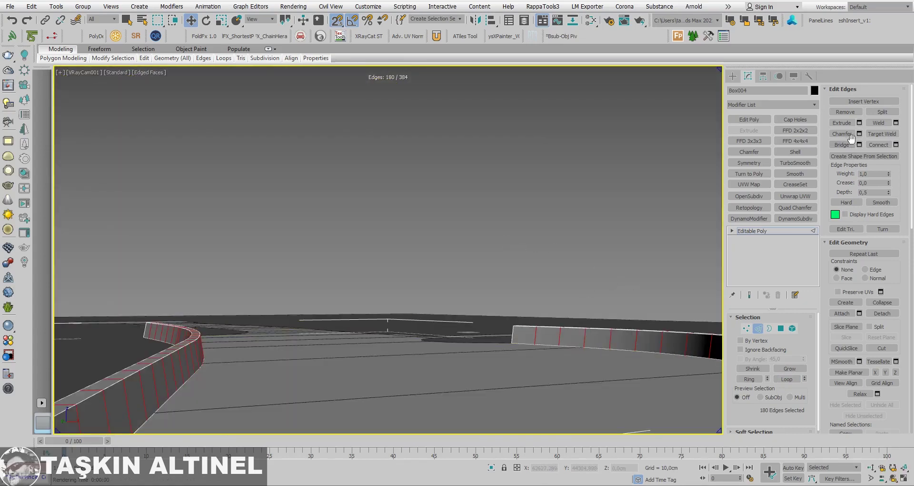
Step: Extrude the 180 curb edges with negative height and about 5.56 cm width into recessed grooves
click(860, 123)
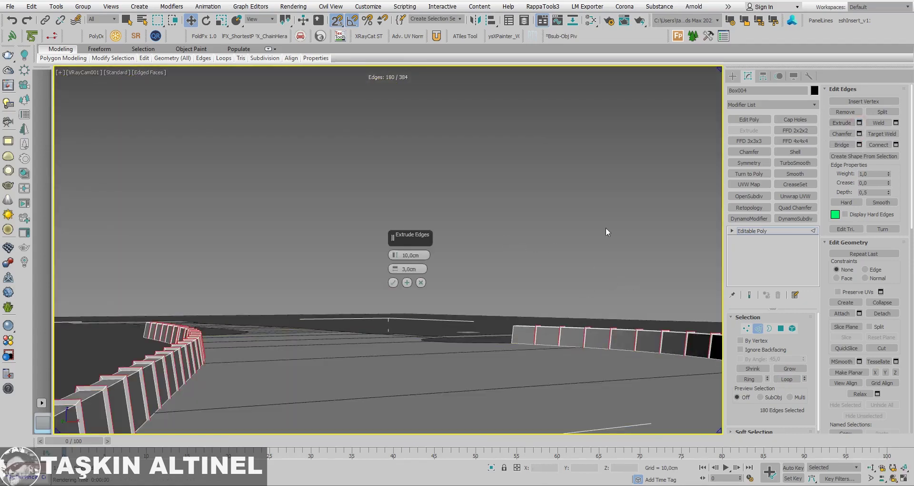
mouse_move(395, 256)
mouse_down()
mouse_move(395, 265)
mouse_move(302, 295)
mouse_up()
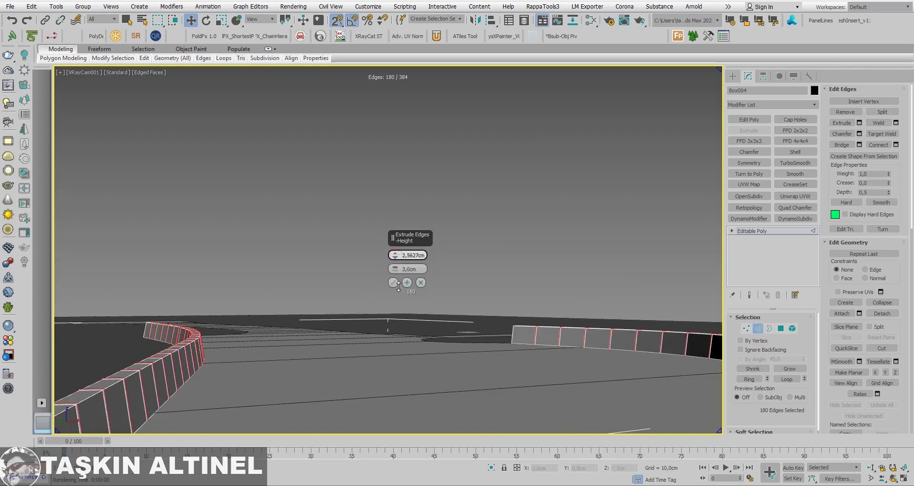
key(p)
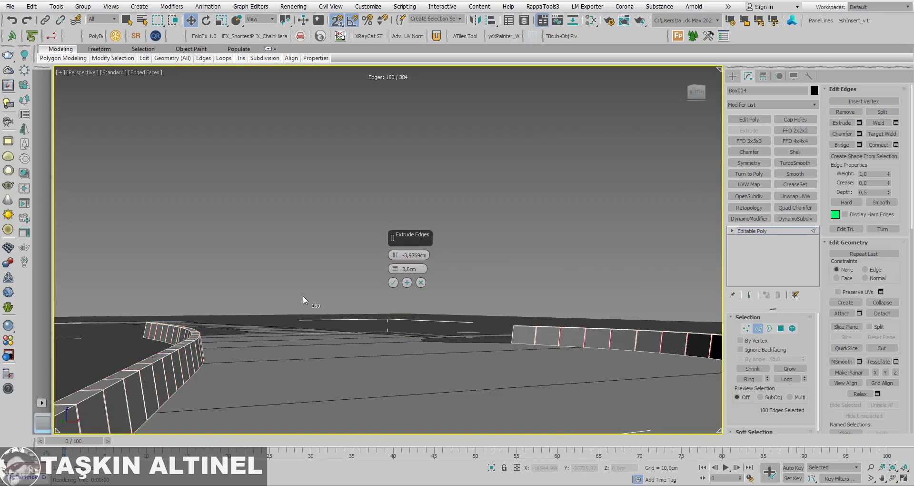
alt+middle_drag(302, 295, 298, 302)
scroll(222, 333, up, 5)
alt+middle_drag(252, 270, 285, 265)
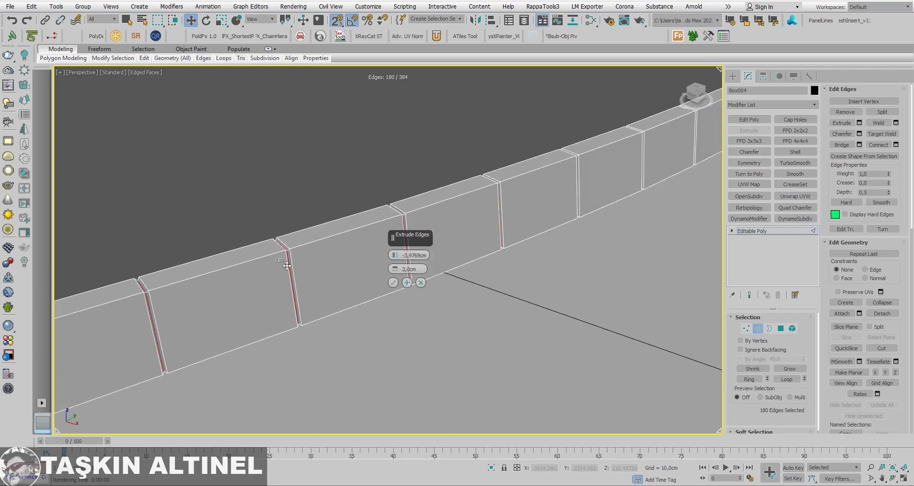
drag(395, 264, 398, 274)
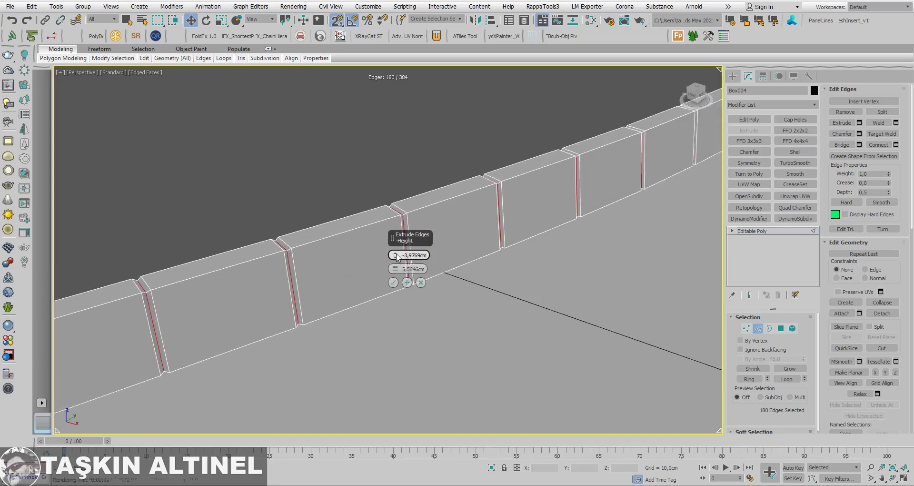
drag(394, 270, 392, 279)
click(393, 283)
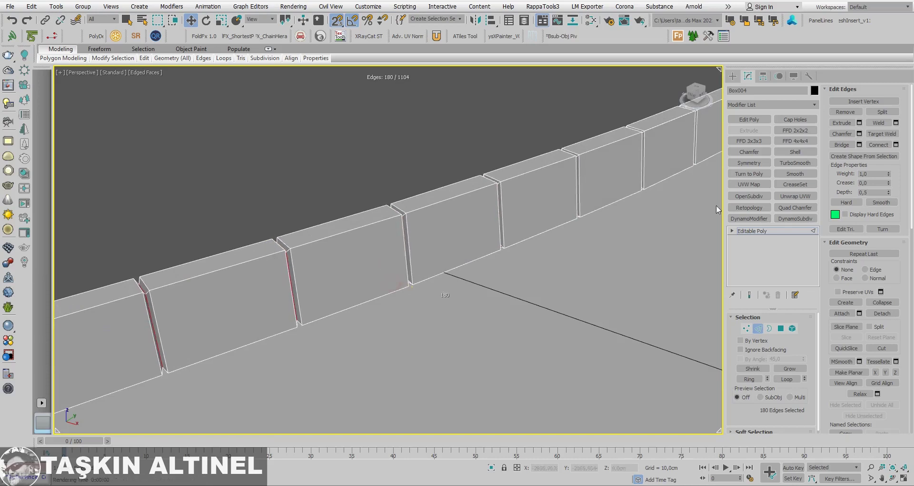
Step: Chamfer the groove edges by 7.4373 cm with a different chamfer type, then deselect
click(856, 135)
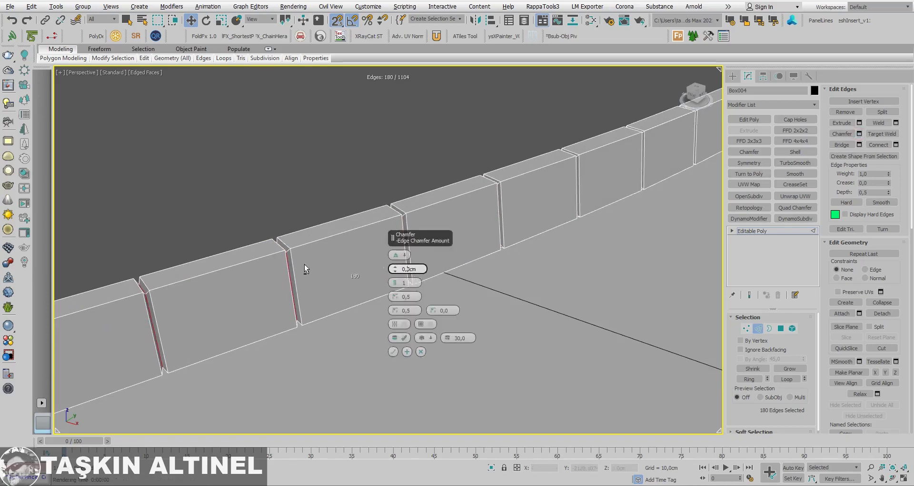
scroll(305, 269, up, 3)
scroll(306, 269, up, 3)
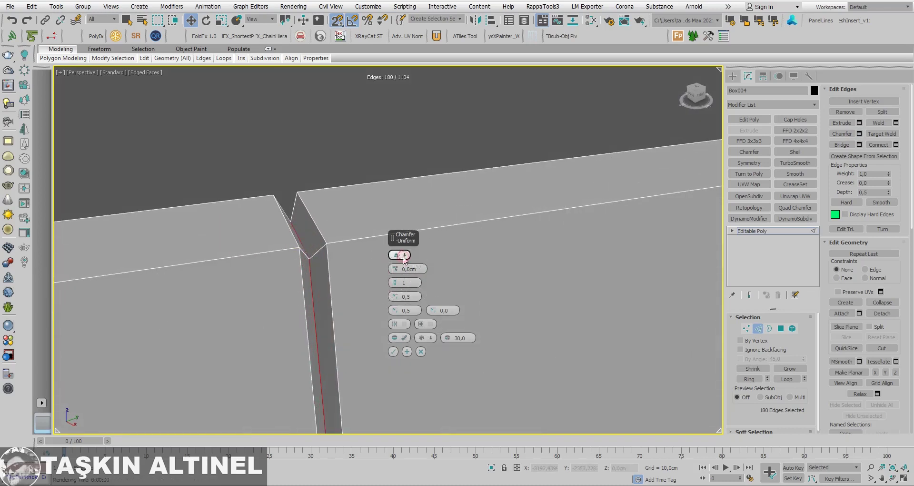
click(404, 255)
click(403, 262)
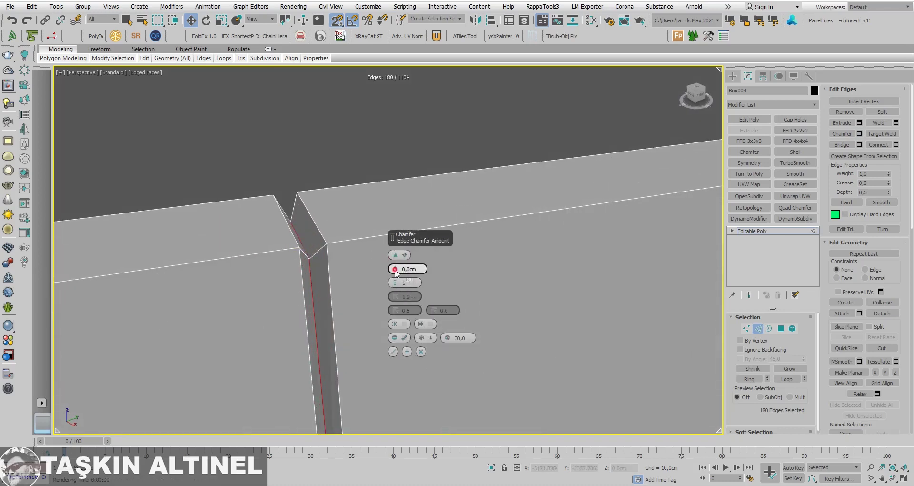
drag(396, 270, 400, 243)
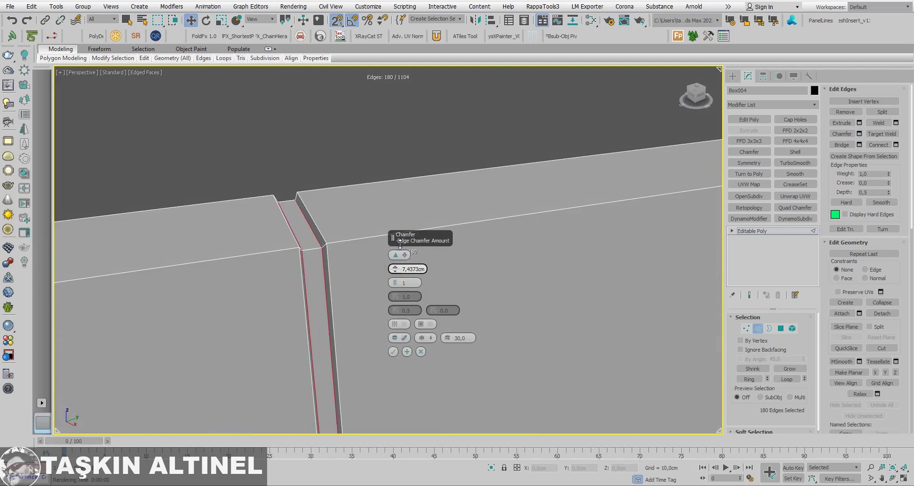
click(393, 351)
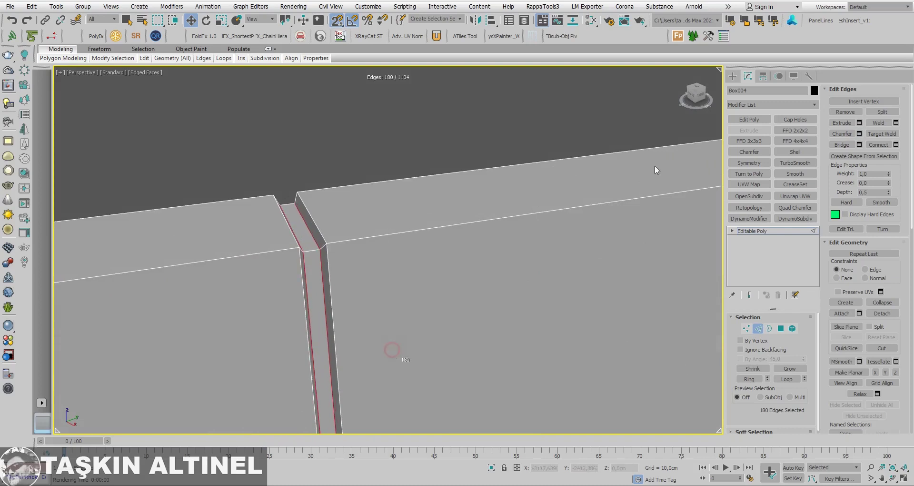
click(733, 76)
Step: Turn off edged-faces display and unhide all hidden objects, bringing back the house
key(c)
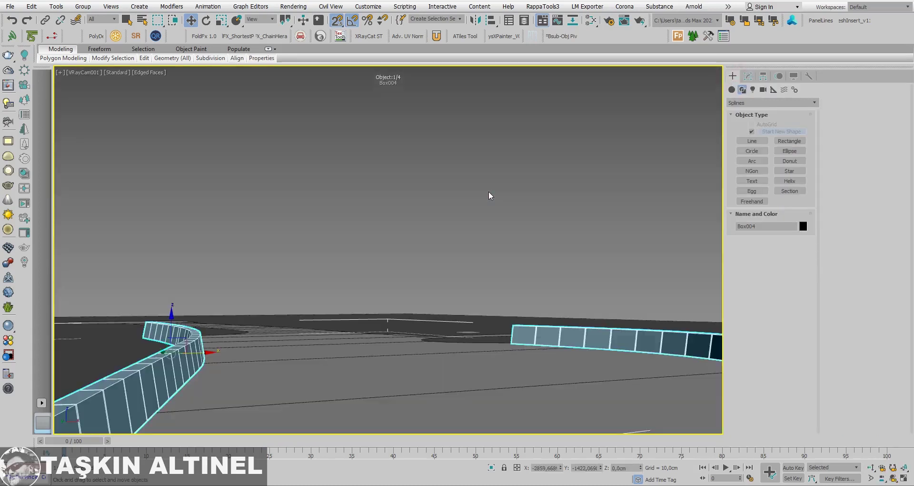
click(487, 187)
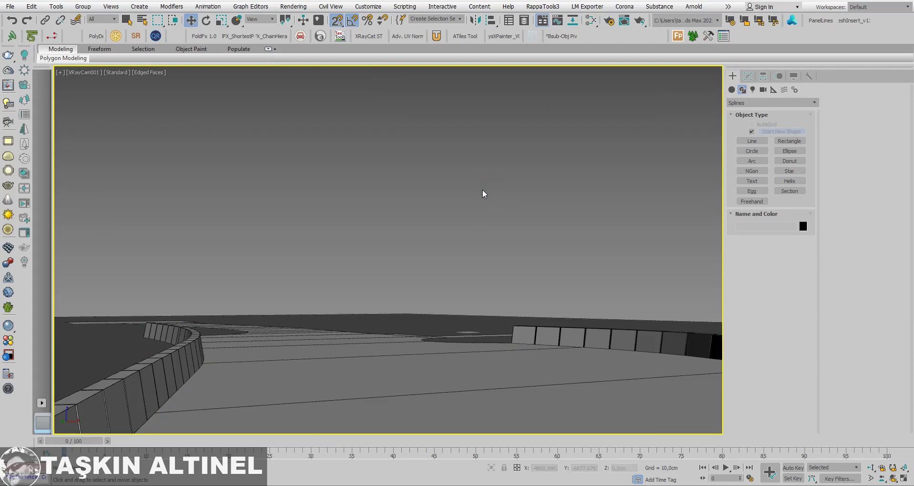
key(F4)
right_click(478, 214)
click(504, 178)
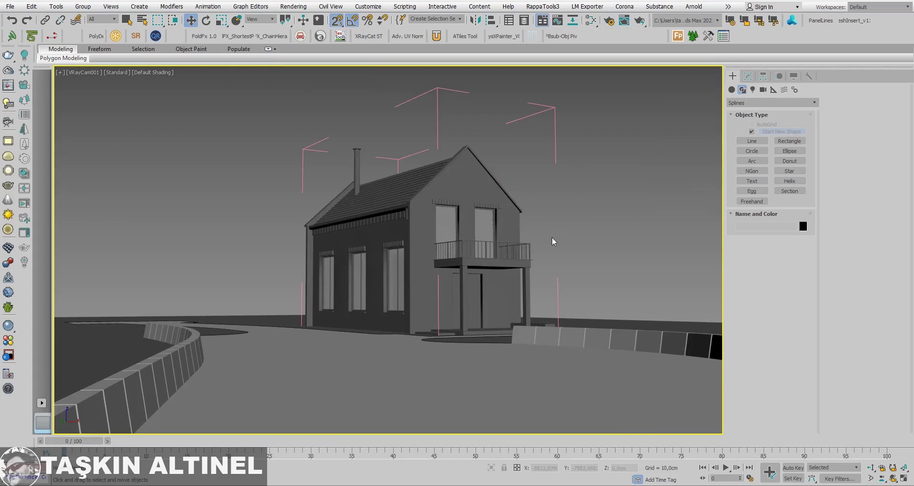
Step: Switch to the Perspective view and select the path shape Rectangle004
key(p)
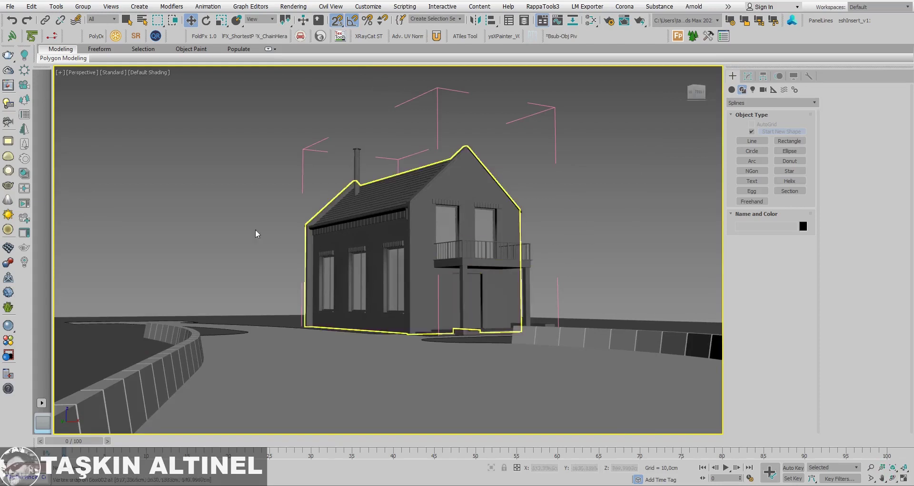
mouse_move(362, 223)
alt+middle_down()
mouse_move(497, 234)
mouse_move(522, 246)
alt+middle_up()
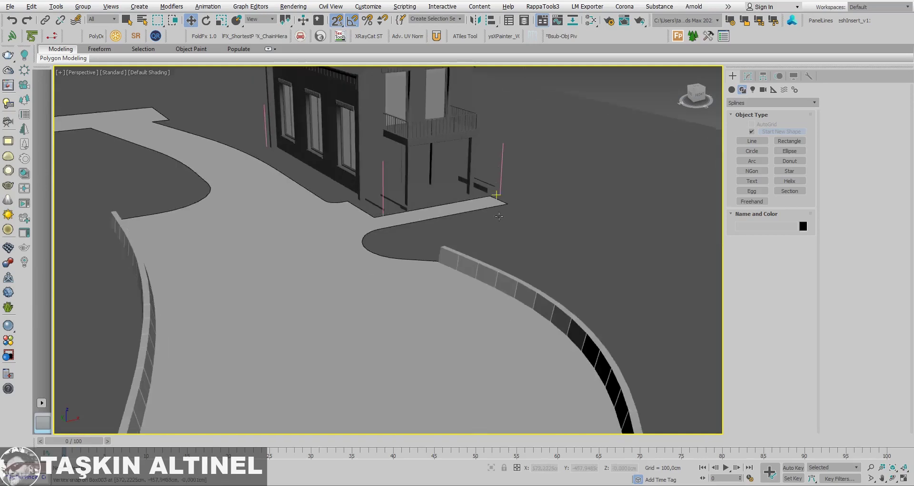
click(522, 246)
Step: Isolate Rectangle004 and clone it as a copy named Rectangle005
key(alt+q)
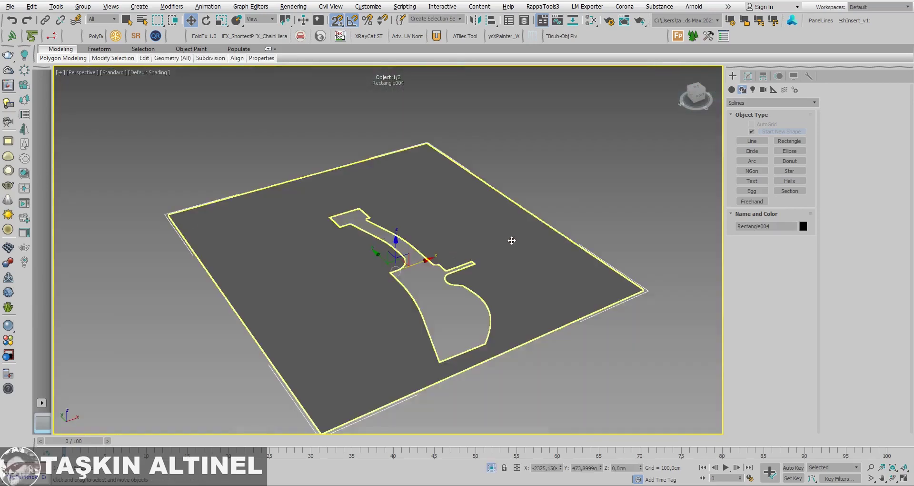
right_click(486, 255)
key(Escape)
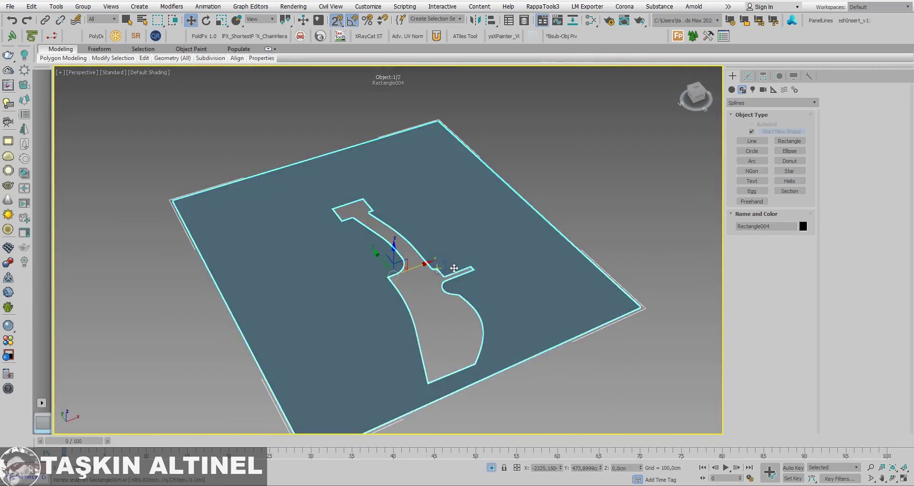
scroll(477, 256, up, 1)
scroll(460, 257, up, 3)
right_click(460, 257)
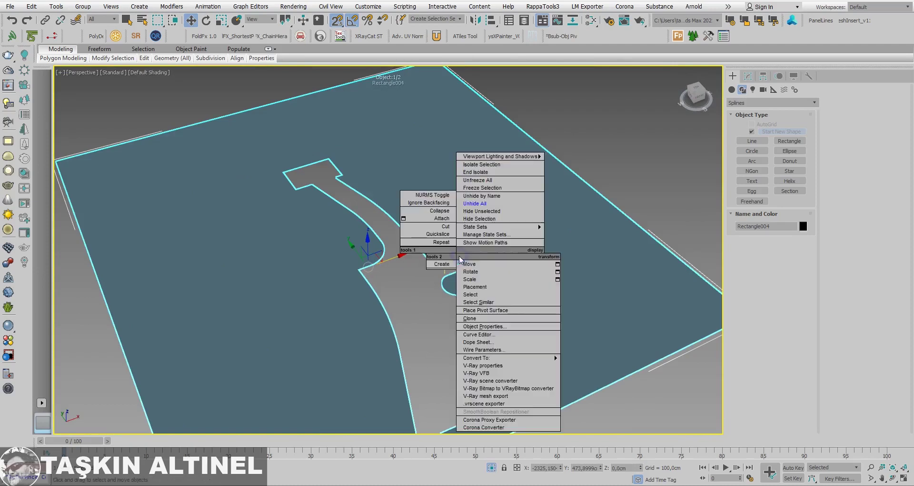
click(478, 319)
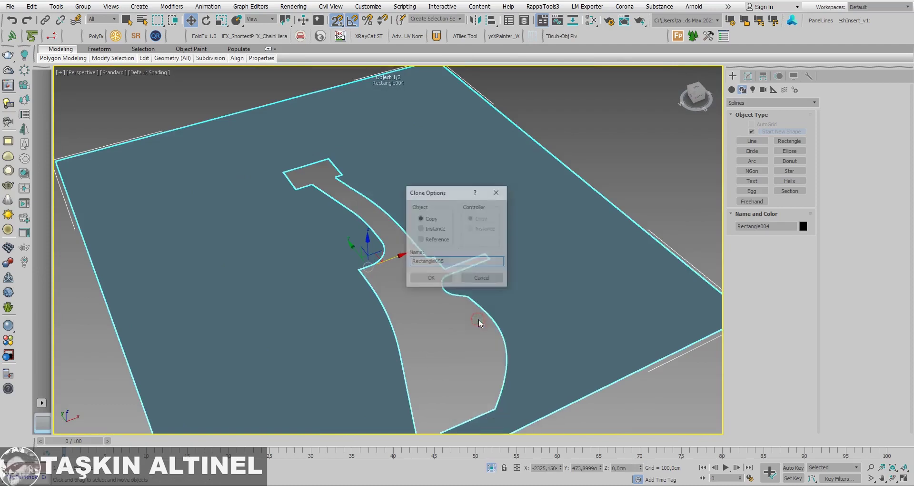
click(434, 278)
Step: Convert Rectangle004 to an Editable Poly and bring up its Modify panel
right_click(434, 269)
click(530, 235)
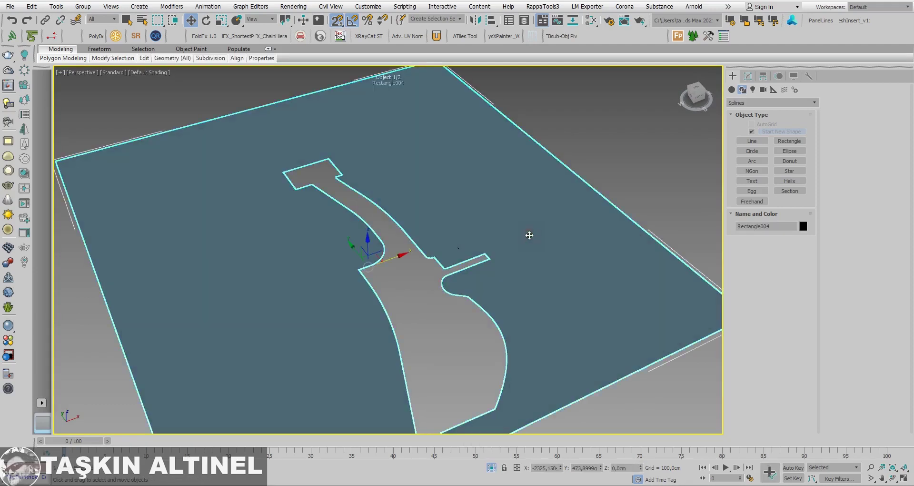
scroll(503, 257, up, 3)
click(747, 77)
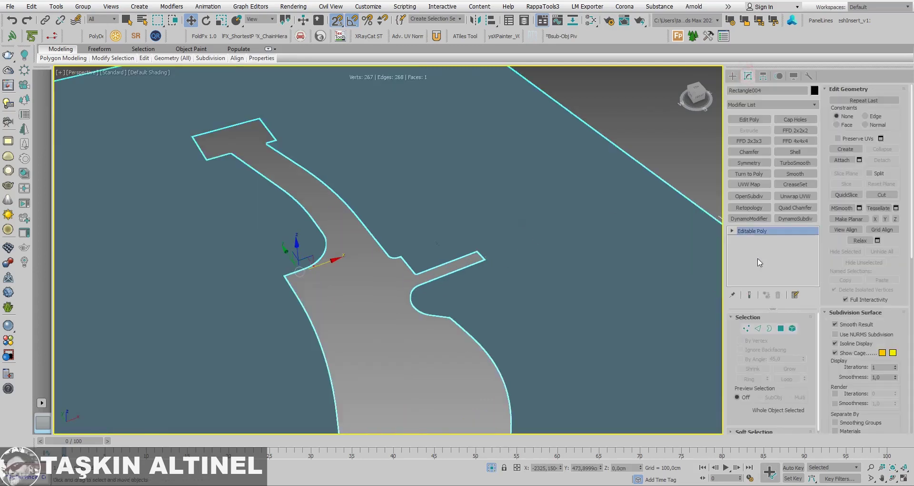
Step: In Vertex mode, connect vertex 157 at the side strip's tip to another outer vertex
click(747, 328)
middle_drag(533, 275, 412, 237)
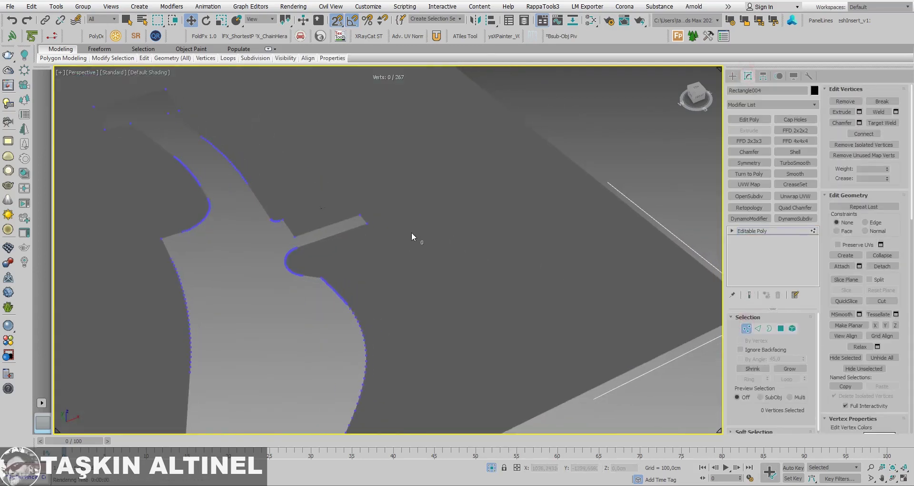
scroll(410, 230, down, 1)
scroll(385, 221, down, 2)
key(F4)
scroll(391, 222, down, 2)
scroll(373, 222, down, 1)
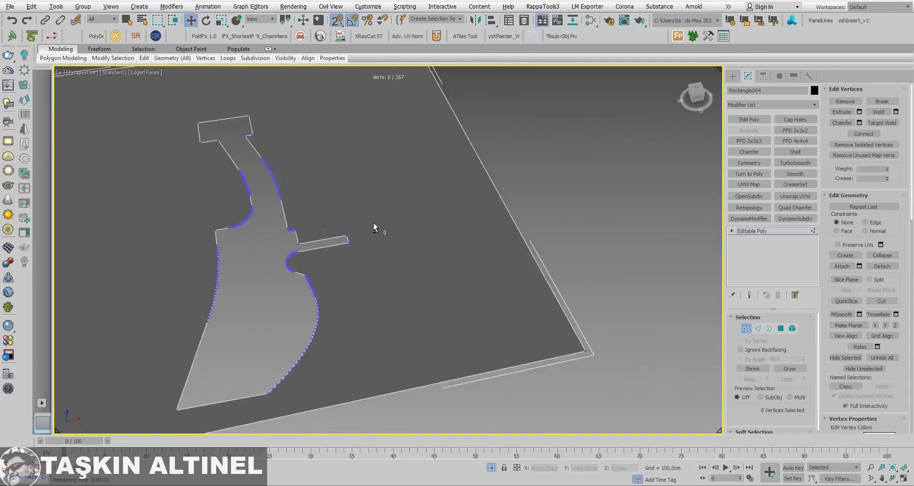
middle_drag(373, 222, 465, 206)
click(441, 242)
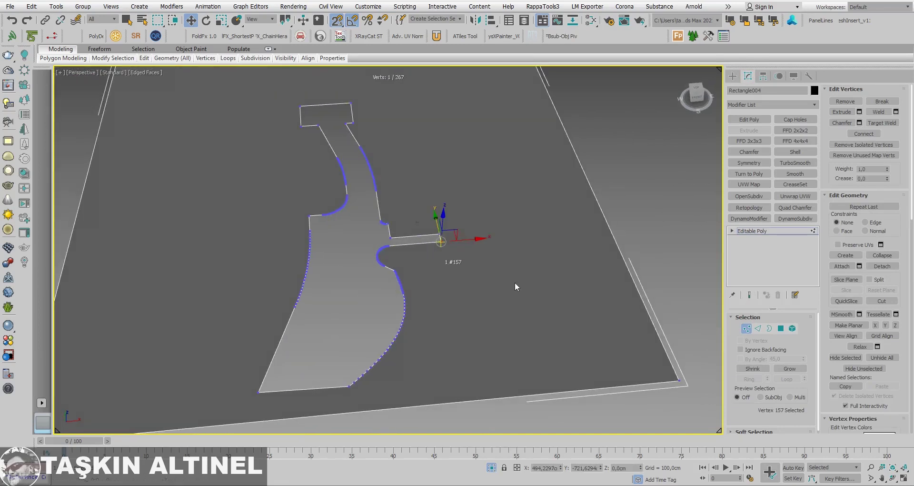
alt+middle_drag(516, 286, 662, 310)
ctrl+click(662, 310)
right_click(594, 276)
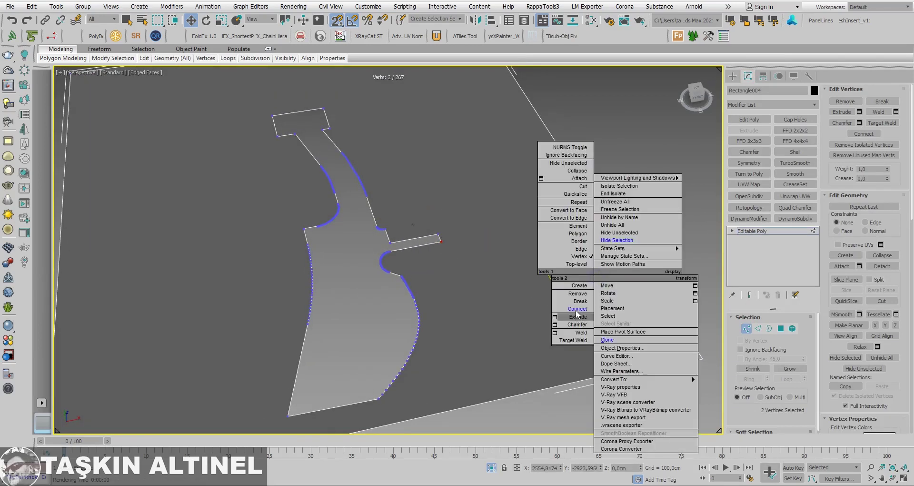
click(577, 309)
Step: Connect the road's curved-edge vertex to the plane's far-right corner vertex
click(418, 328)
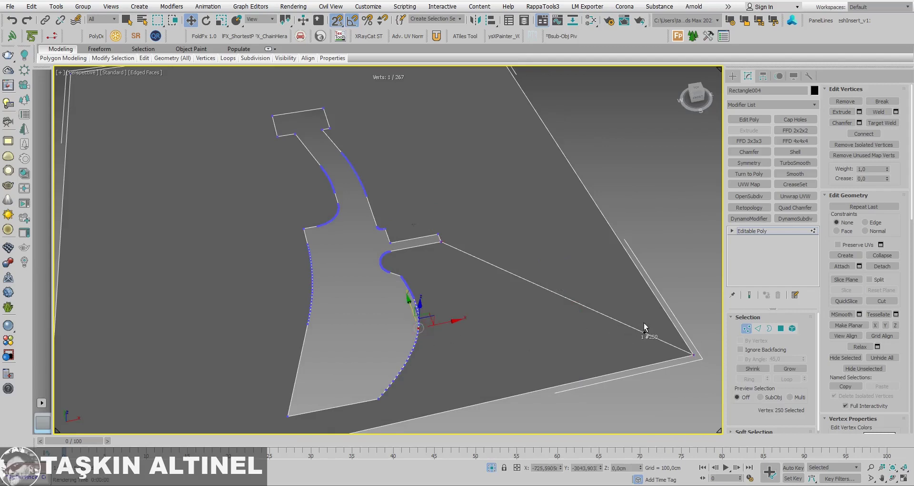
ctrl+click(693, 354)
right_click(547, 309)
click(569, 343)
middle_drag(470, 305, 491, 224)
Step: Cut edges from the road's lower and left corner vertices down to the plane's lower edge
click(882, 301)
scroll(403, 318, up, 3)
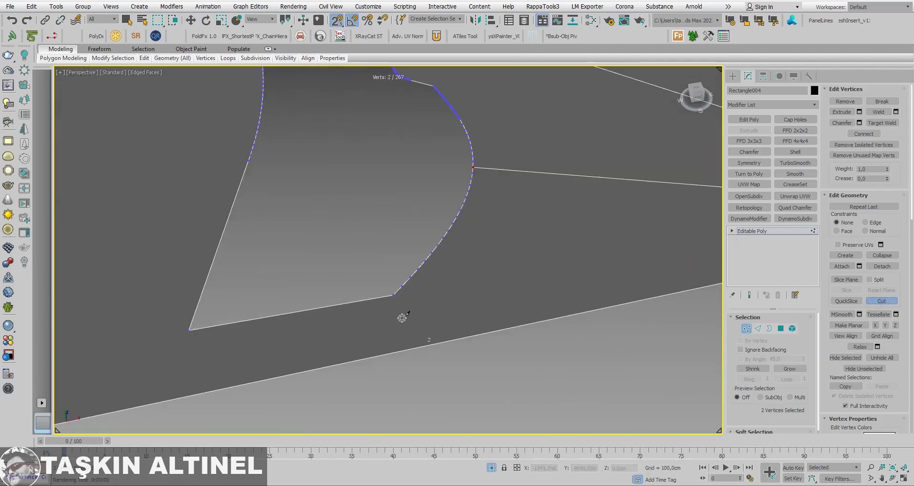
click(393, 295)
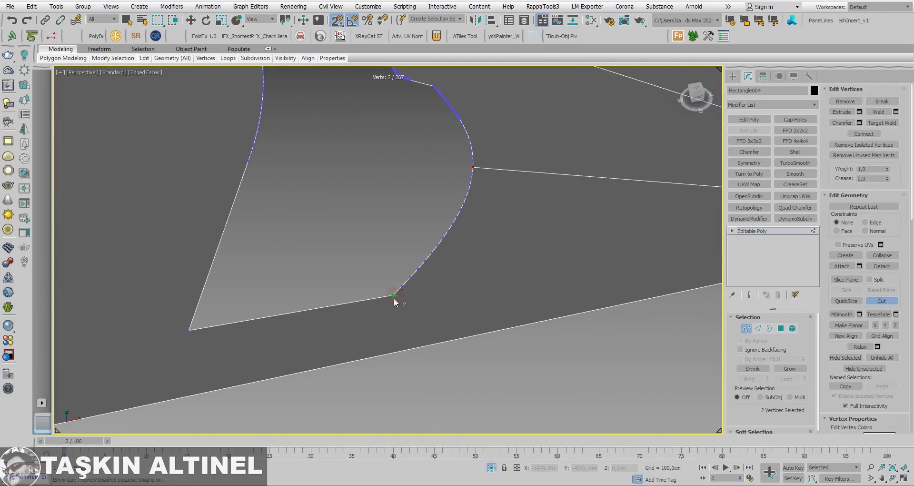
click(413, 351)
middle_drag(200, 337, 369, 289)
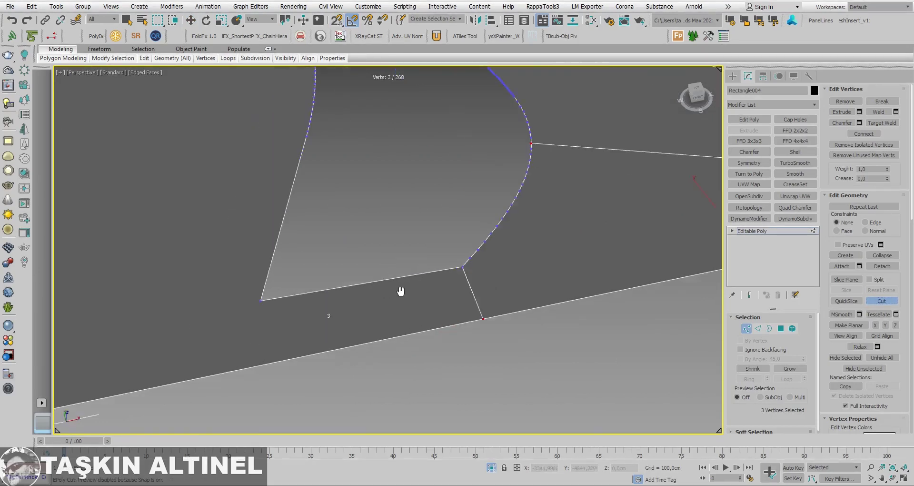
click(359, 283)
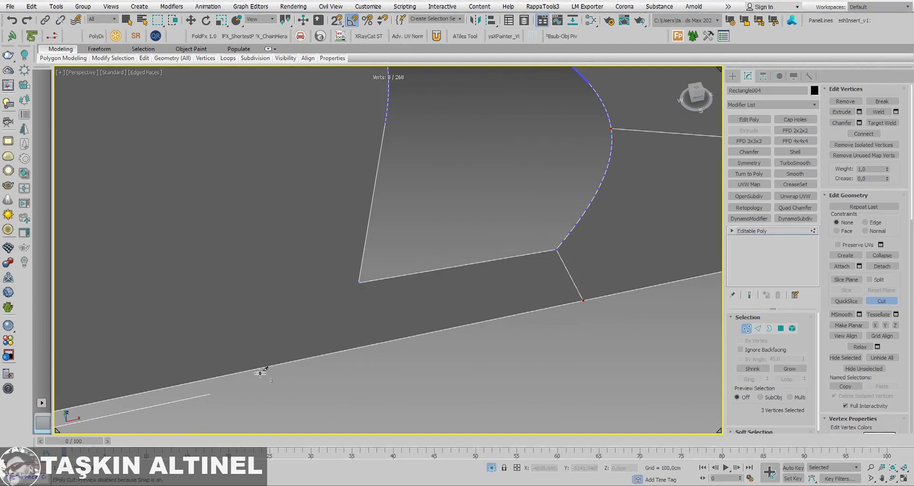
click(285, 363)
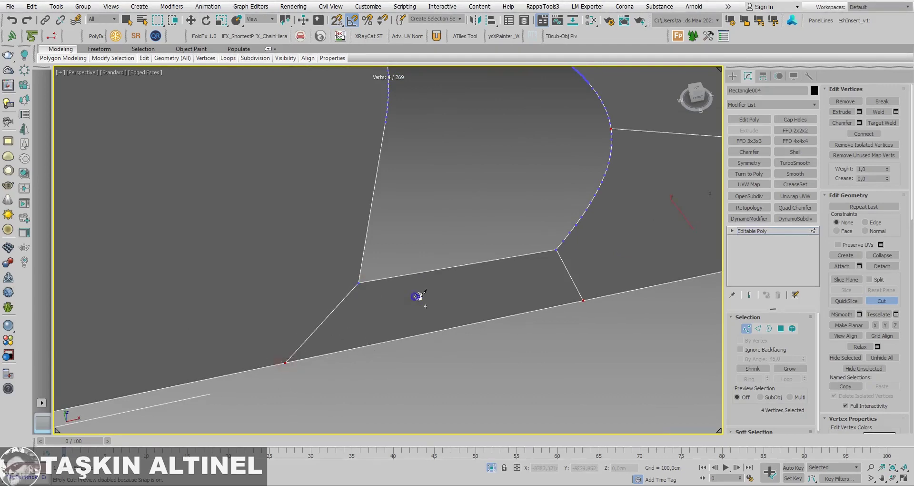
Step: Cut from the road's left edge to the plane's left edge, then select the stray end vertex
scroll(473, 301, down, 2)
scroll(473, 302, down, 4)
scroll(478, 281, up, 1)
scroll(472, 287, up, 4)
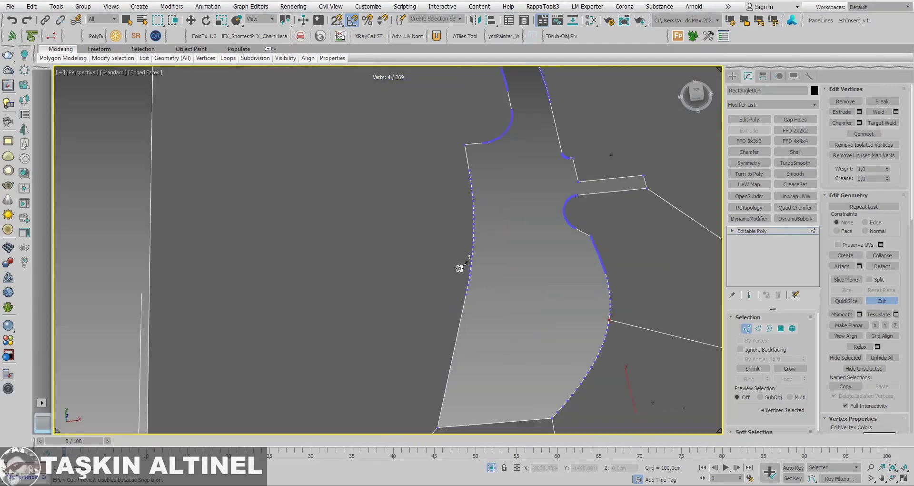
click(469, 295)
click(149, 318)
middle_drag(405, 228, 431, 251)
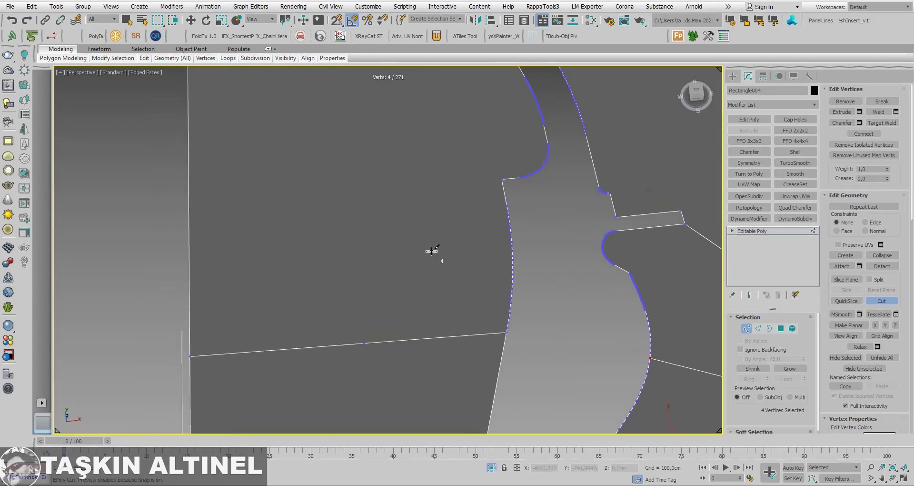
right_click(417, 253)
key(w)
click(363, 343)
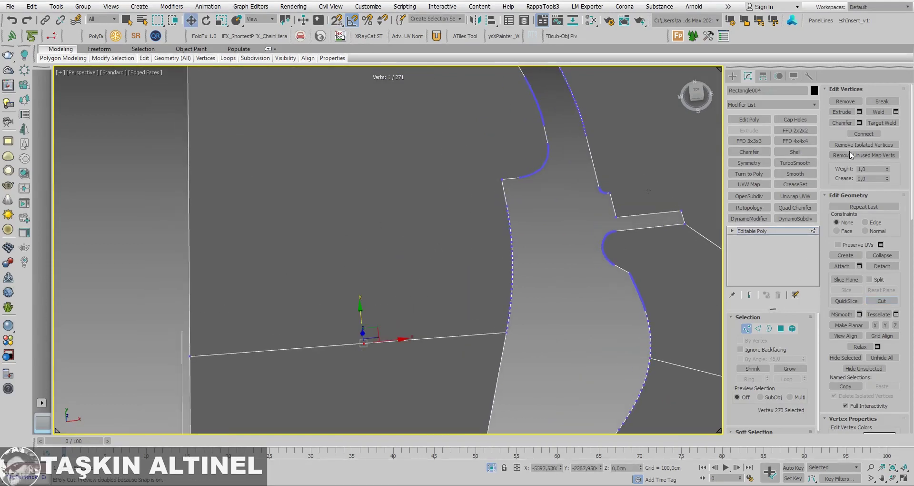
Step: Target Weld the stray vertex onto the plane's left-edge vertex
click(883, 122)
click(366, 343)
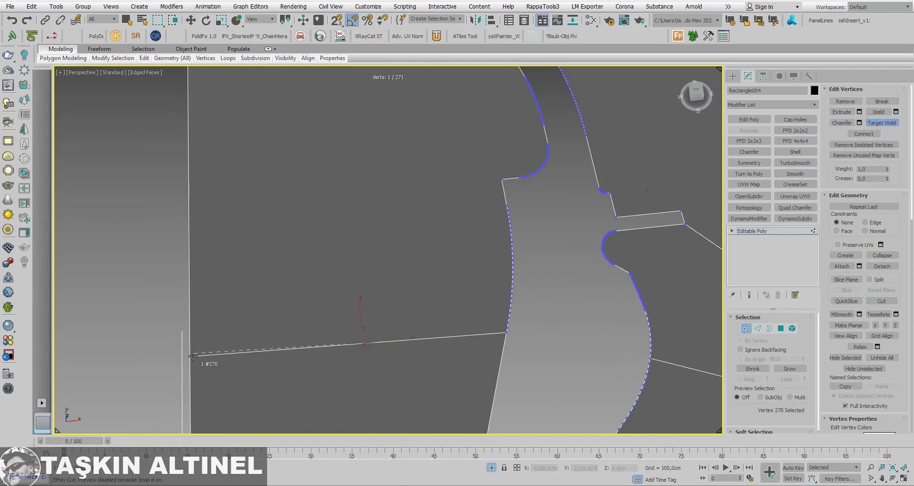
click(191, 355)
scroll(365, 258, down, 3)
key(w)
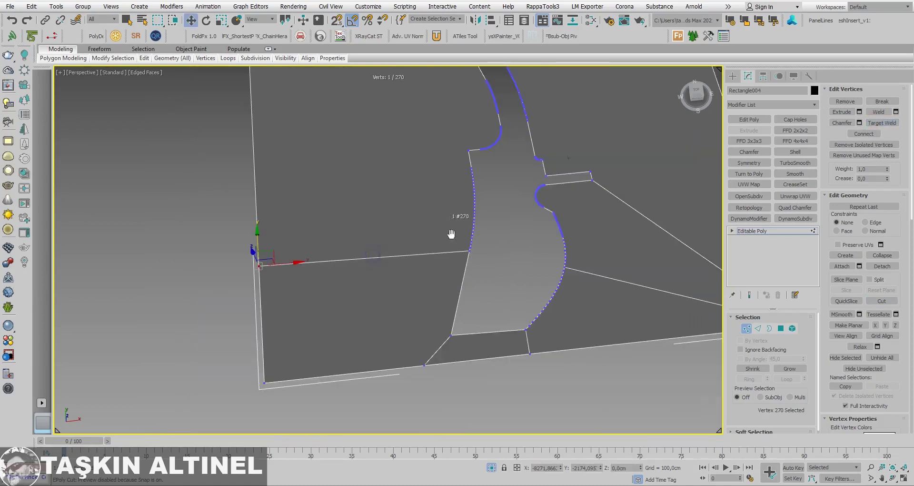
middle_drag(453, 234, 464, 297)
Step: Cut a new edge from an existing vertex across the ground area
click(873, 303)
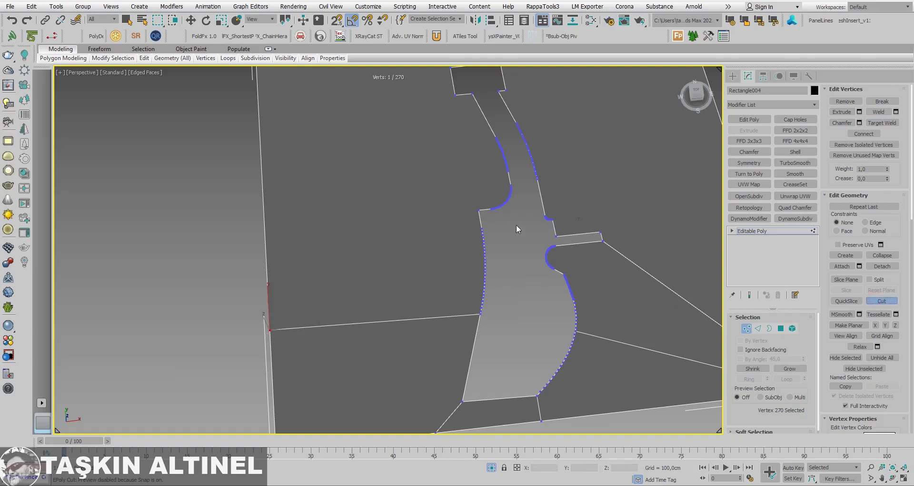
click(479, 210)
click(265, 222)
right_click(247, 288)
right_click(343, 289)
middle_drag(401, 219, 363, 263)
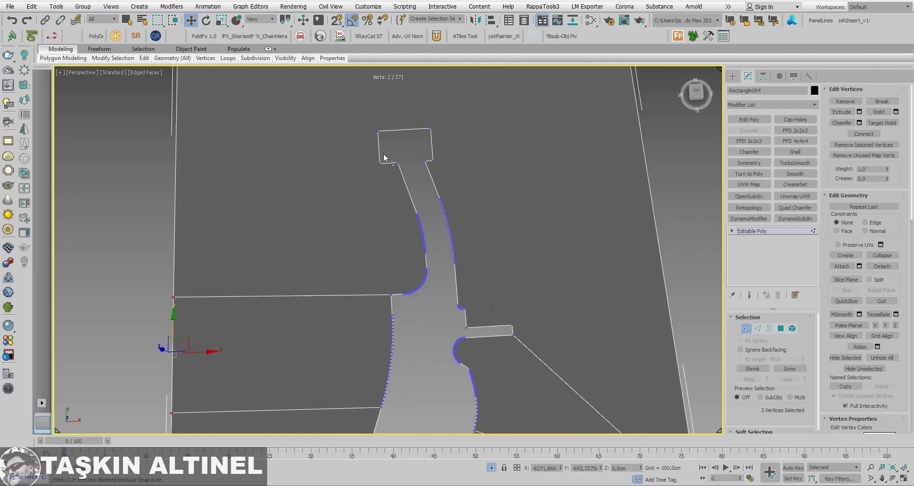
Step: Connect the strip's top-left corner vertex to the vertex below it
click(381, 161)
ctrl+click(389, 295)
right_click(389, 295)
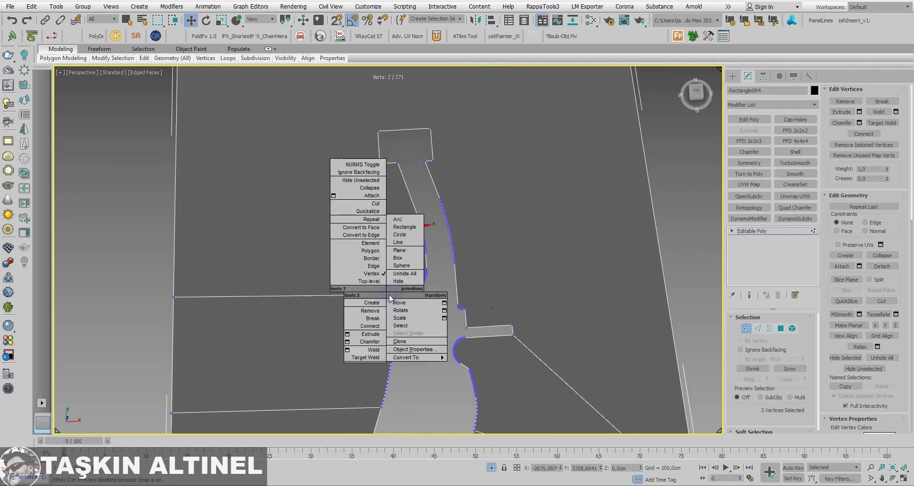
click(368, 326)
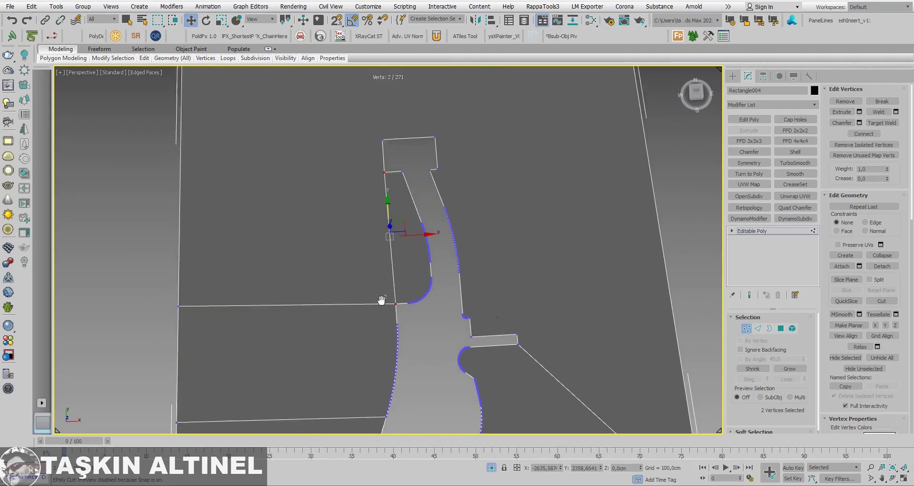
Step: Cut cross edges from the road's left edge to the plane's left edge, toggling 2.5D snaps
click(878, 301)
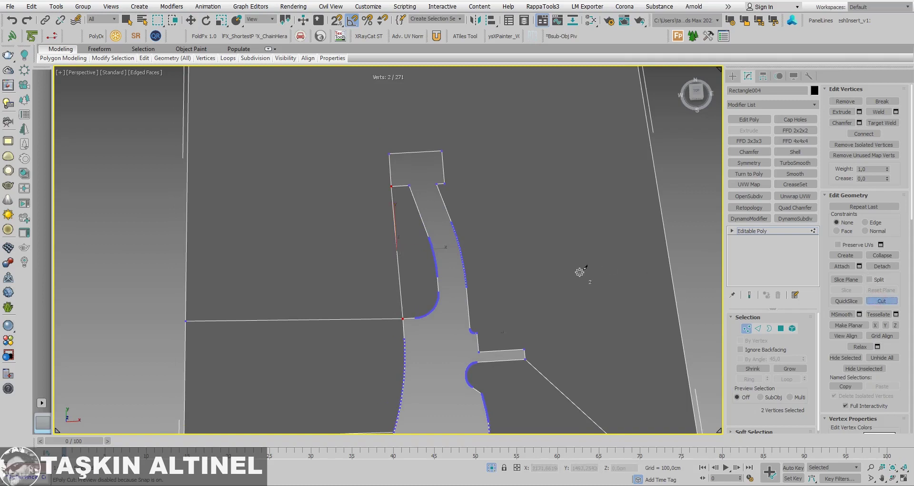
key(s)
click(185, 288)
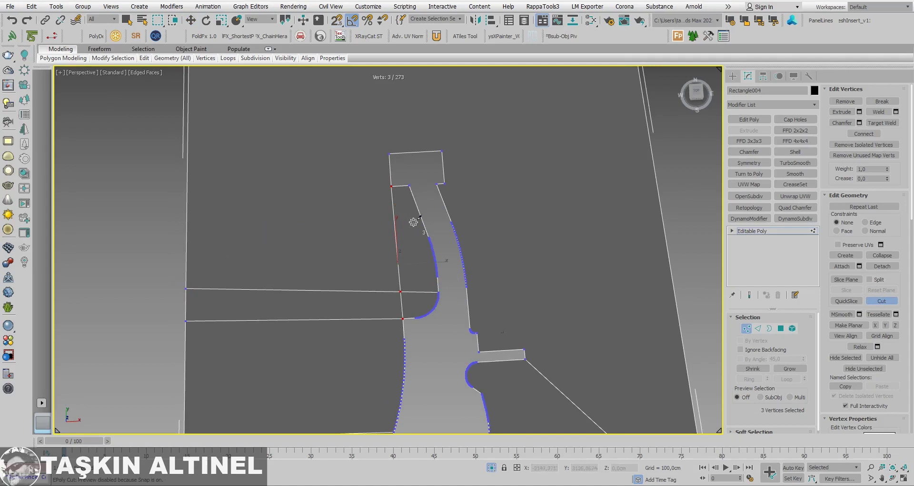
key(s)
click(185, 240)
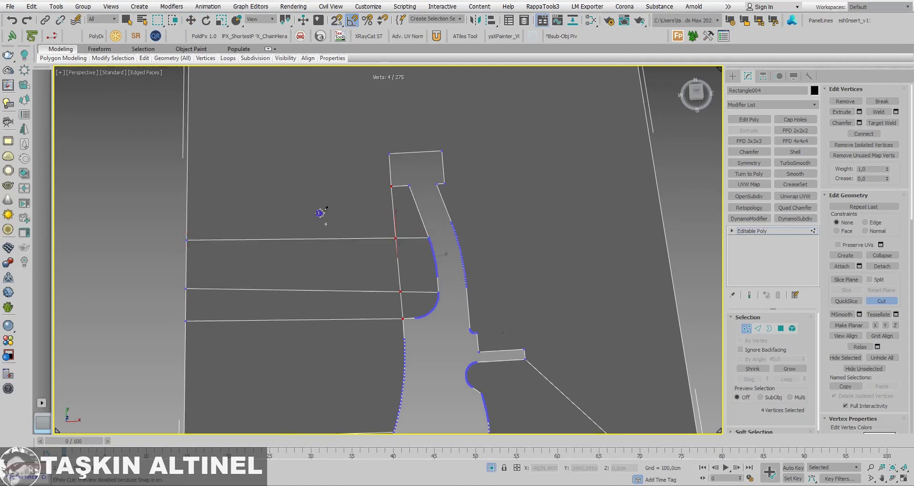
click(181, 189)
Step: Cut a series of cross edges on the road's right side out to the plane's right edge
middle_drag(337, 204, 307, 191)
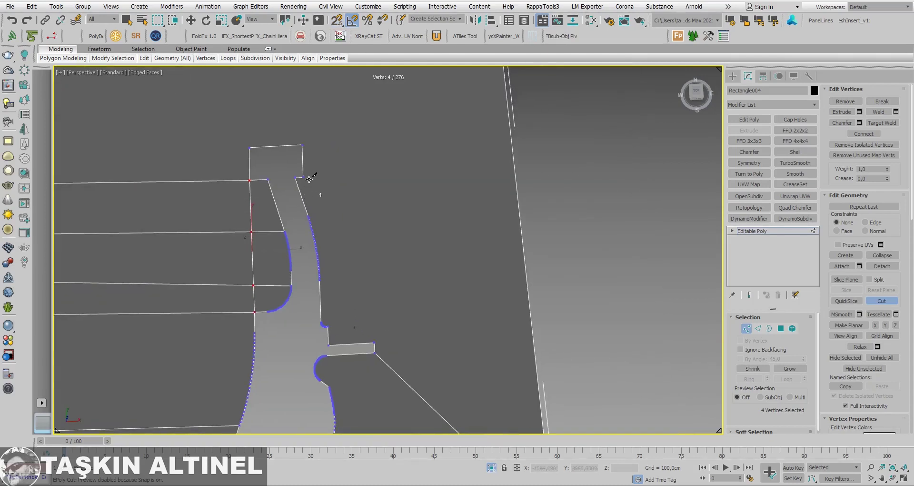
key(s)
click(515, 171)
key(s)
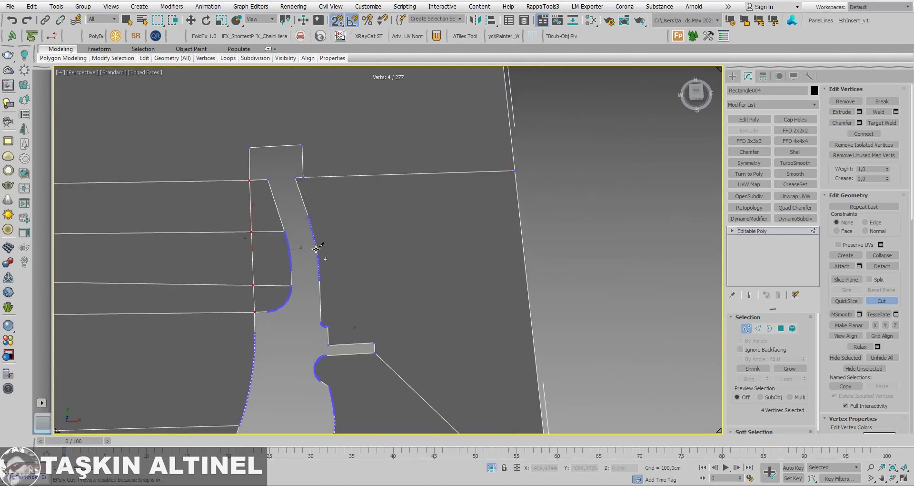
click(521, 225)
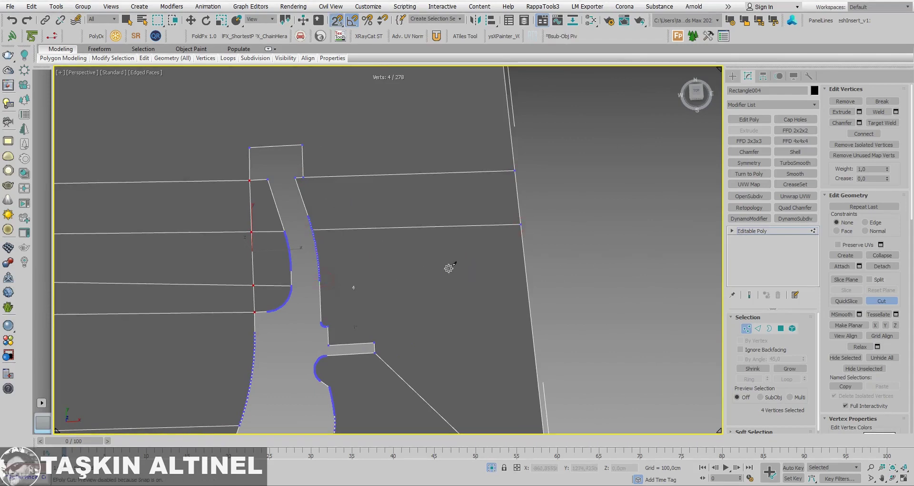
click(526, 271)
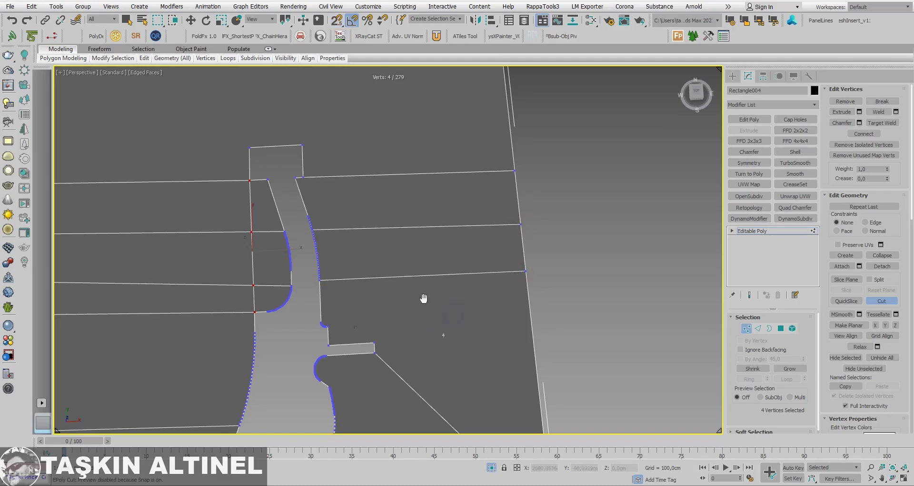
middle_drag(423, 298, 358, 275)
scroll(343, 275, up, 3)
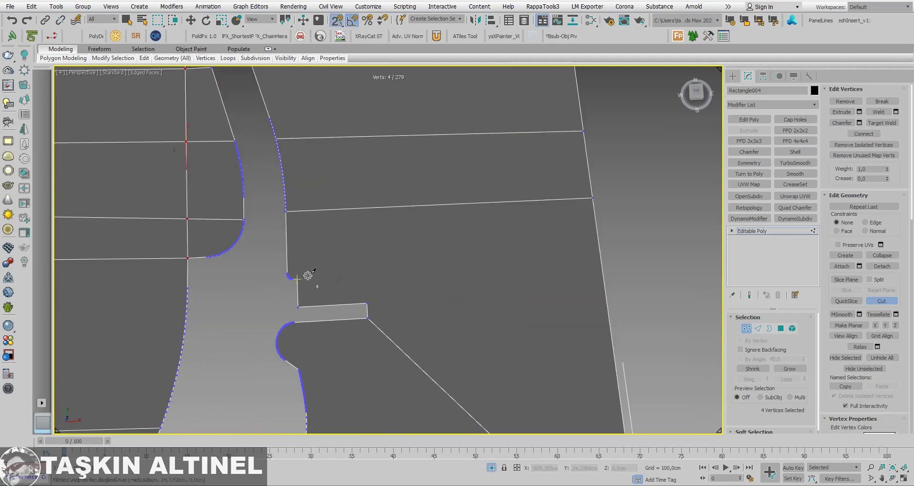
click(602, 262)
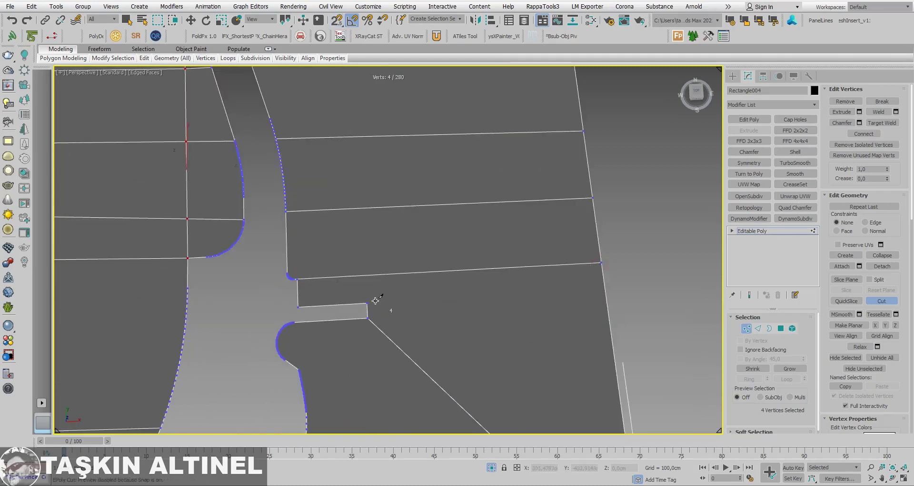
key(s)
middle_drag(481, 277, 425, 260)
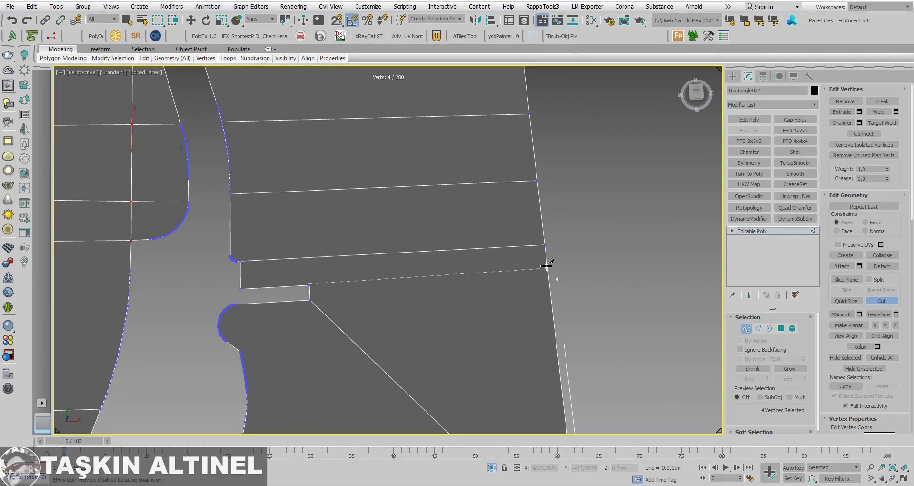
click(548, 272)
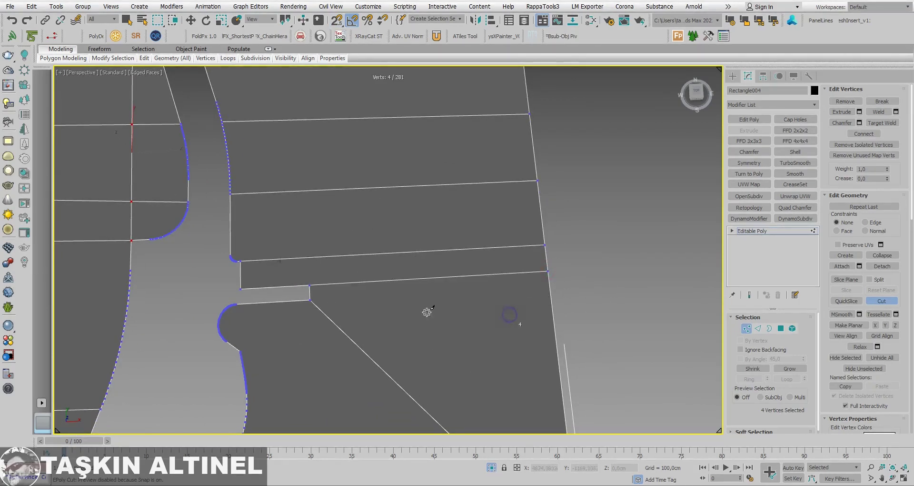
Step: Cut cross edges from the road's junction vertex and across the lower ground to the right edge
click(313, 304)
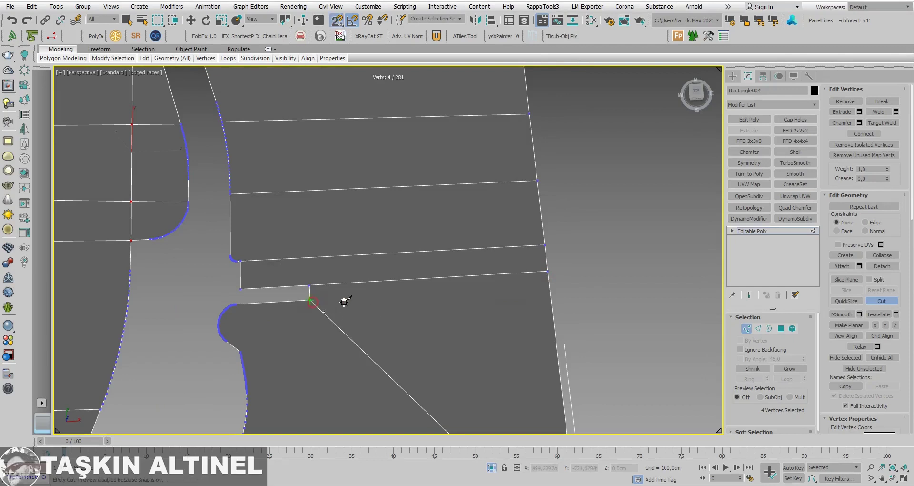
click(550, 288)
middle_drag(476, 351, 465, 210)
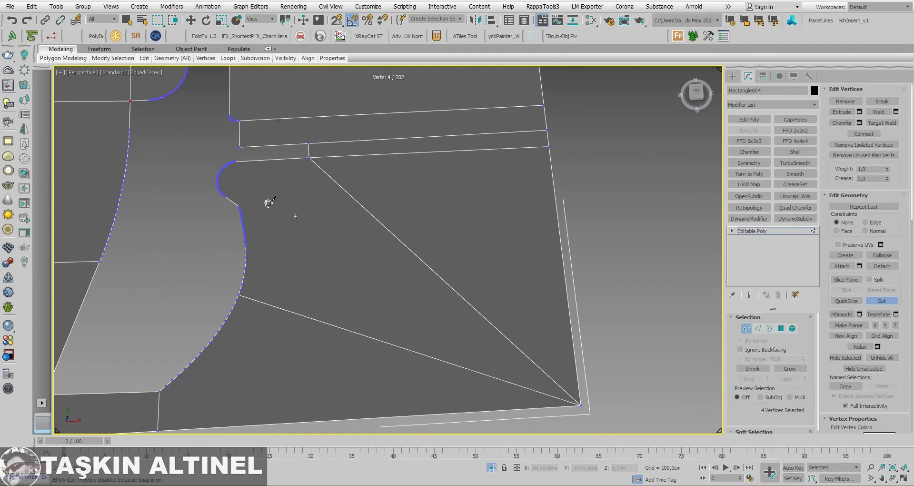
key(s)
key(s)
click(554, 190)
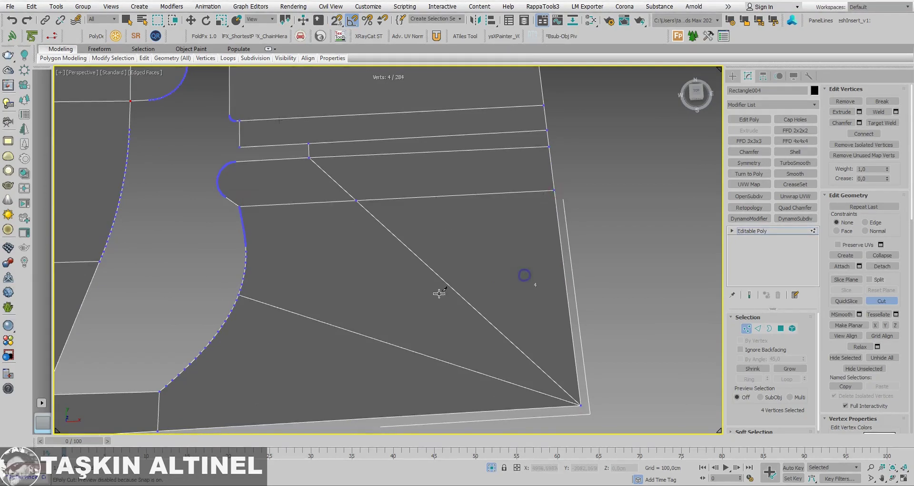
key(s)
key(s)
click(562, 249)
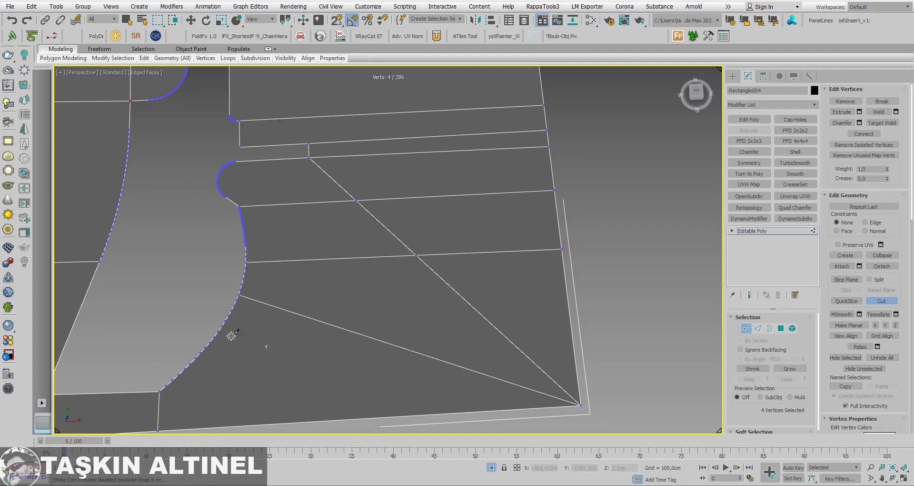
key(s)
key(s)
click(572, 323)
Step: In Edge mode, try selecting the long diagonal edge loop, then clear the selection
key(2)
key(w)
key(ctrl+a)
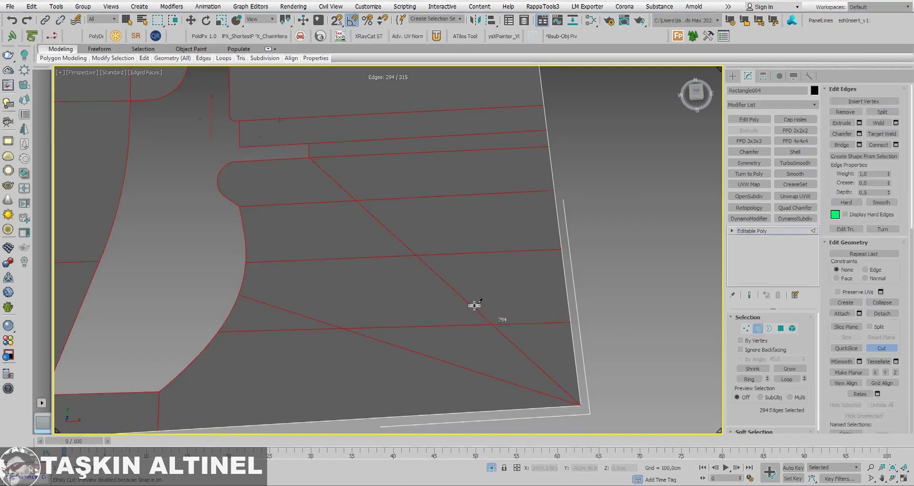
right_click(472, 307)
click(472, 307)
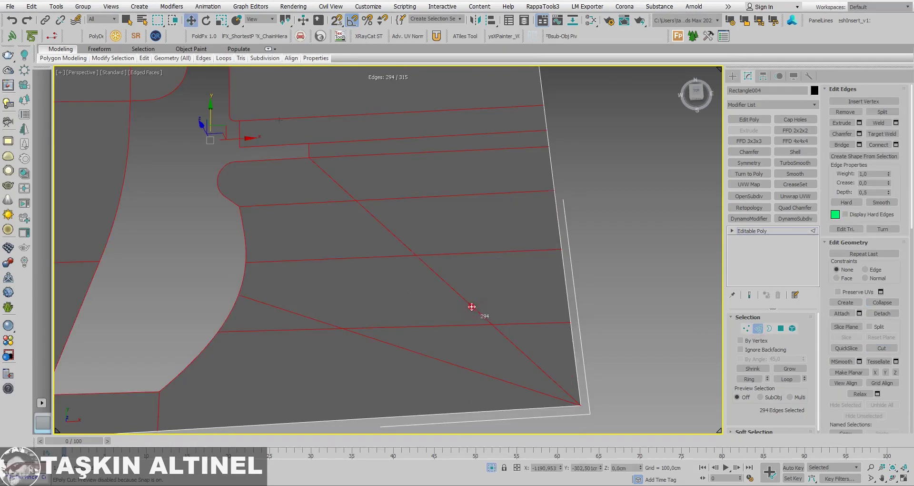
double_click(471, 306)
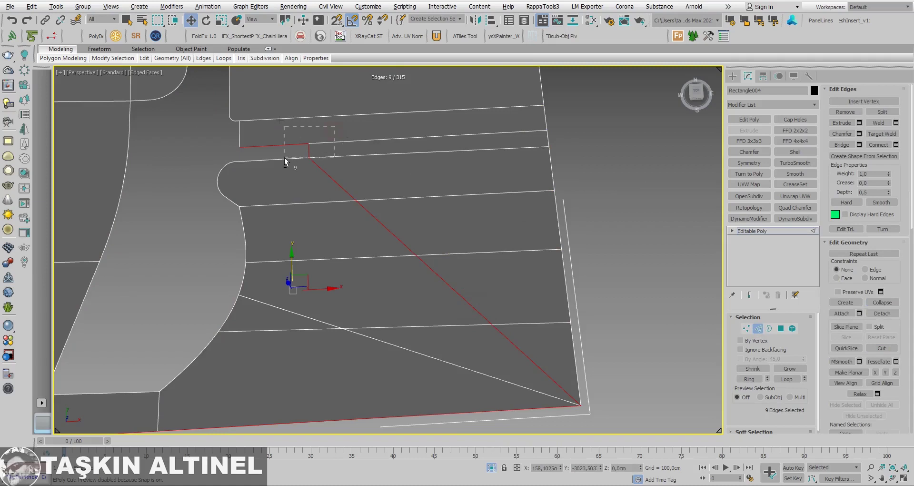
alt+drag(285, 159, 309, 179)
alt+click(364, 414)
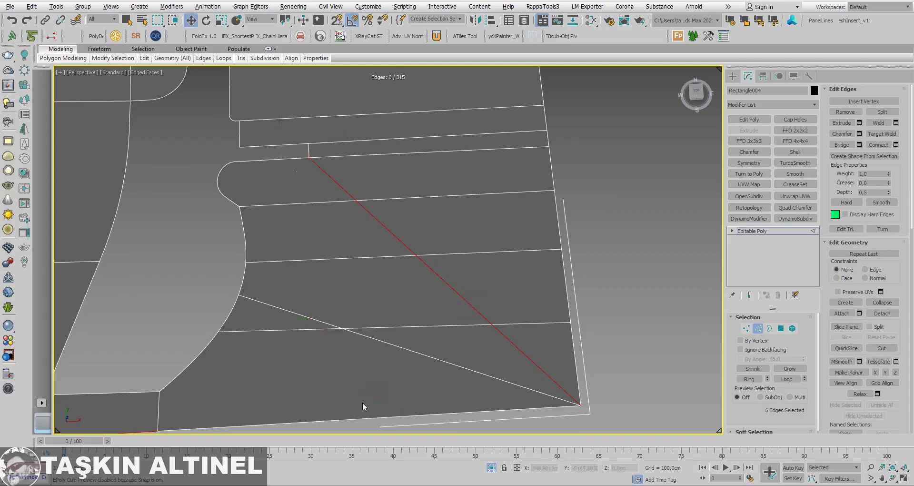
scroll(513, 342, down, 4)
alt+drag(499, 312, 140, 448)
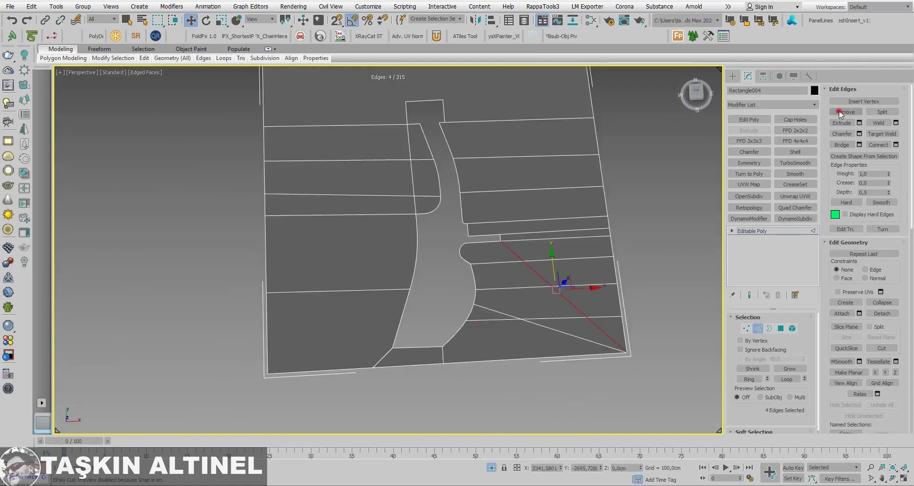
scroll(482, 298, down, 3)
scroll(482, 298, up, 4)
Step: Select and Remove the two stray diagonal edges, then pick the leftover vertex in Vertex mode
click(438, 270)
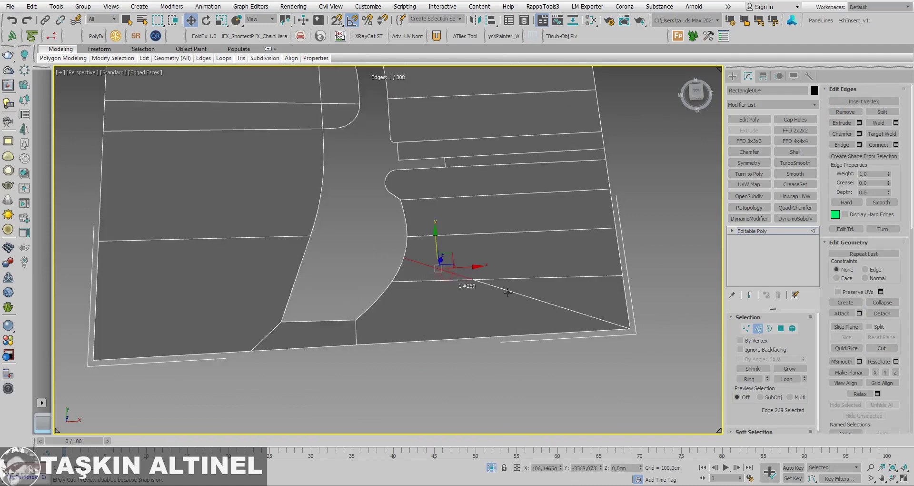
ctrl+click(562, 308)
click(841, 113)
key(ctrl+z)
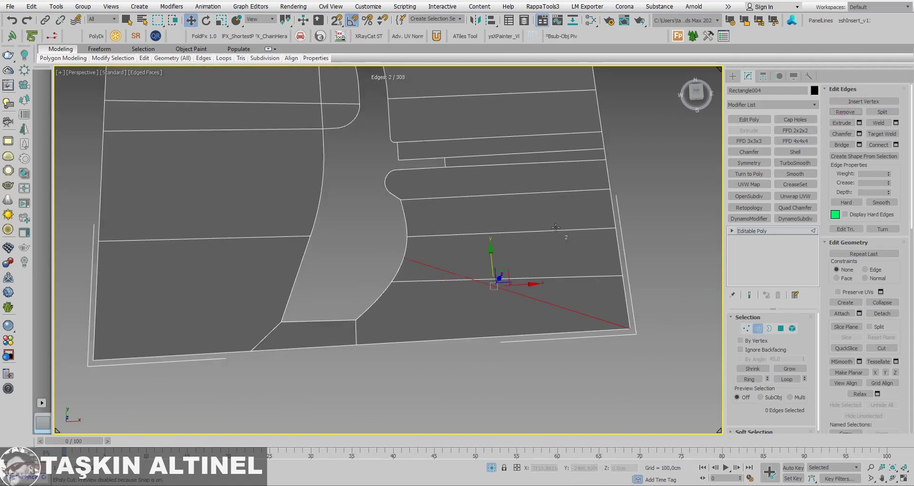
click(845, 112)
click(748, 328)
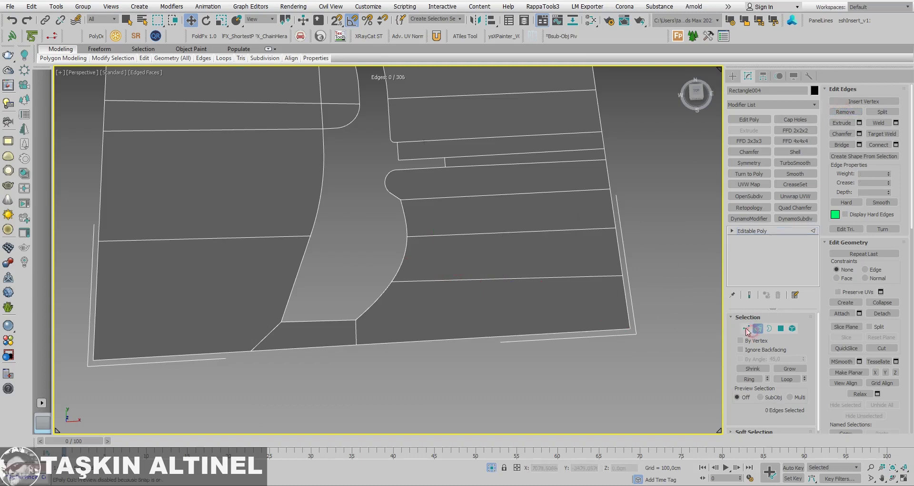
click(473, 279)
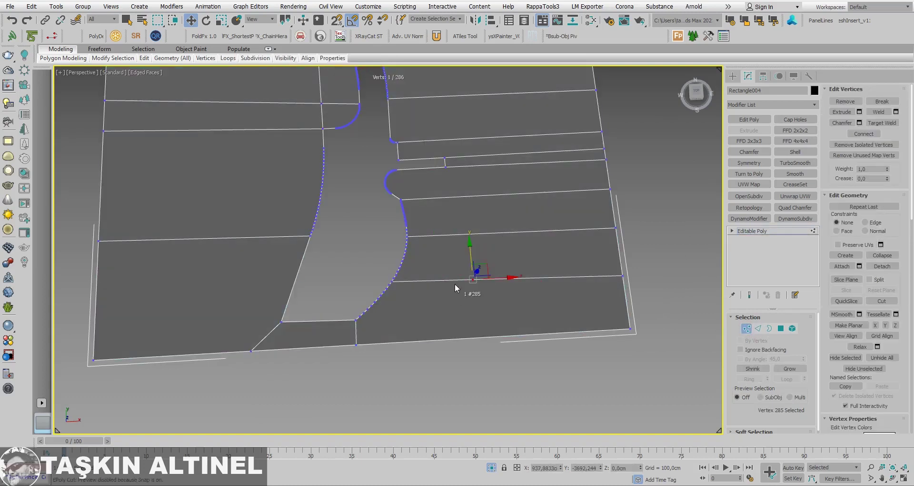
Step: Remove the leftover vertex and cut a cross edge down to the plane's bottom edge
click(846, 101)
mouse_move(512, 267)
alt+middle_down()
mouse_move(521, 292)
mouse_move(499, 291)
mouse_move(550, 196)
alt+middle_up()
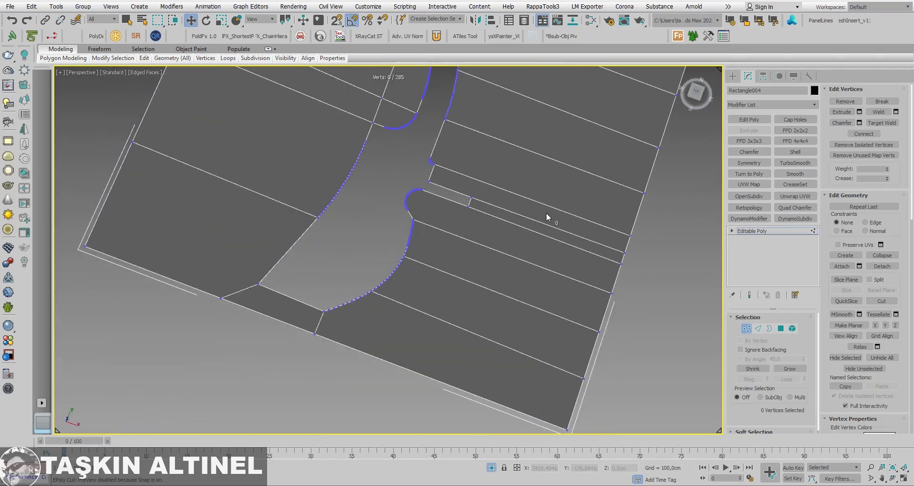
click(878, 301)
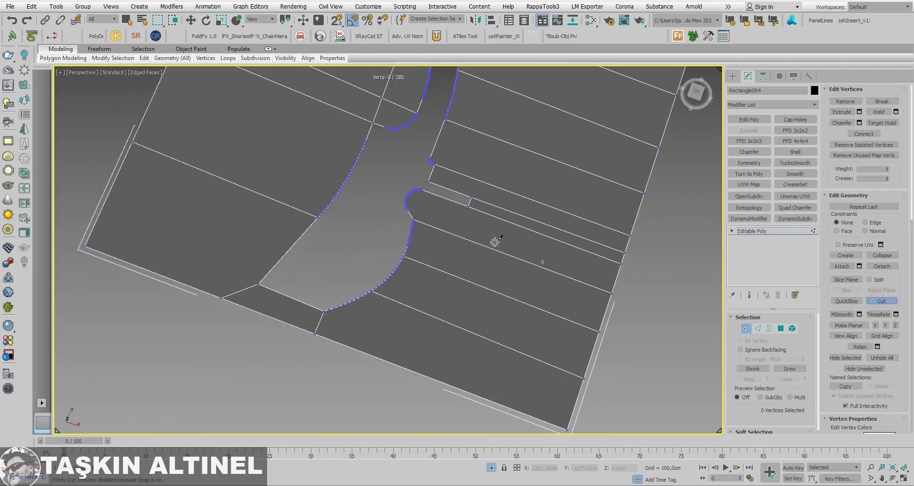
click(402, 366)
Step: Cut cross edges from the road's top end up to the plane's top edge, toggling snaps
mouse_move(480, 287)
middle_down()
mouse_move(458, 341)
mouse_move(400, 331)
middle_up()
key(s)
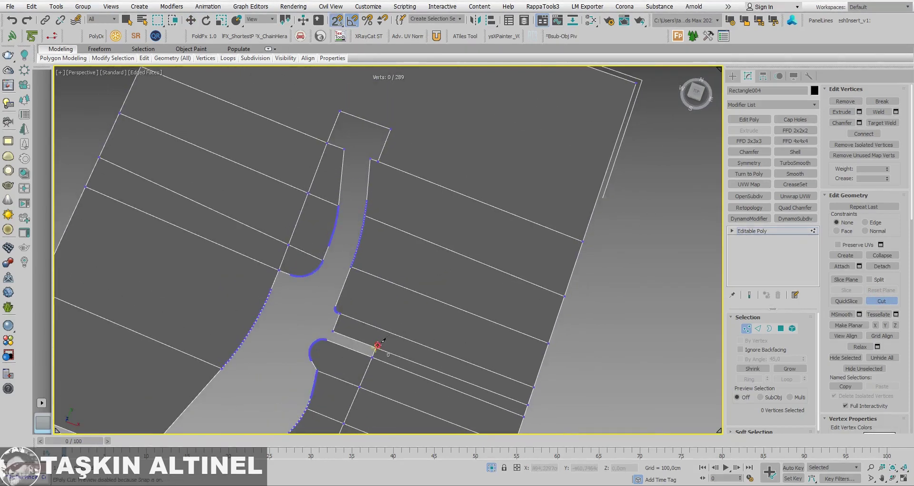
middle_drag(454, 201, 413, 297)
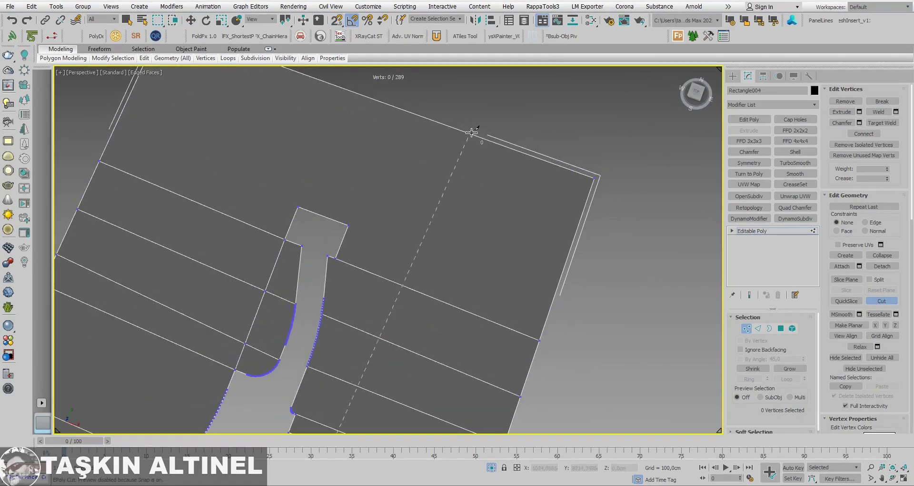
click(472, 132)
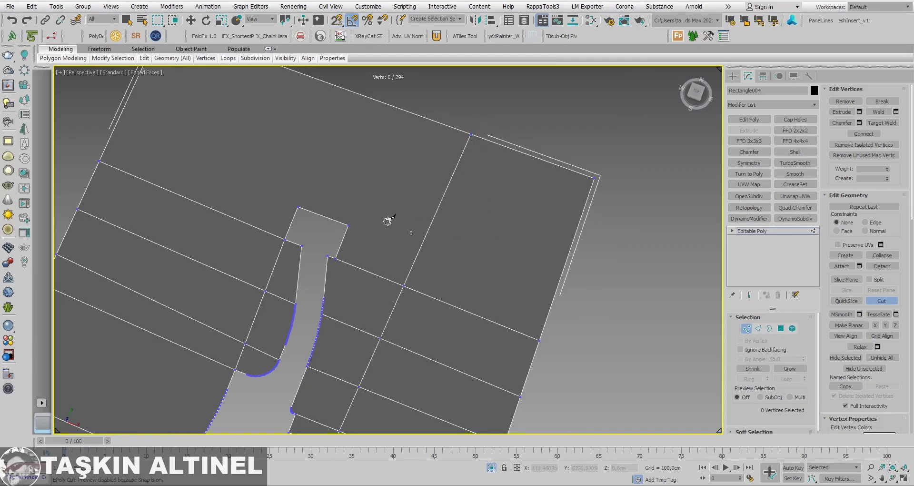
key(s)
click(402, 109)
middle_drag(392, 189, 449, 228)
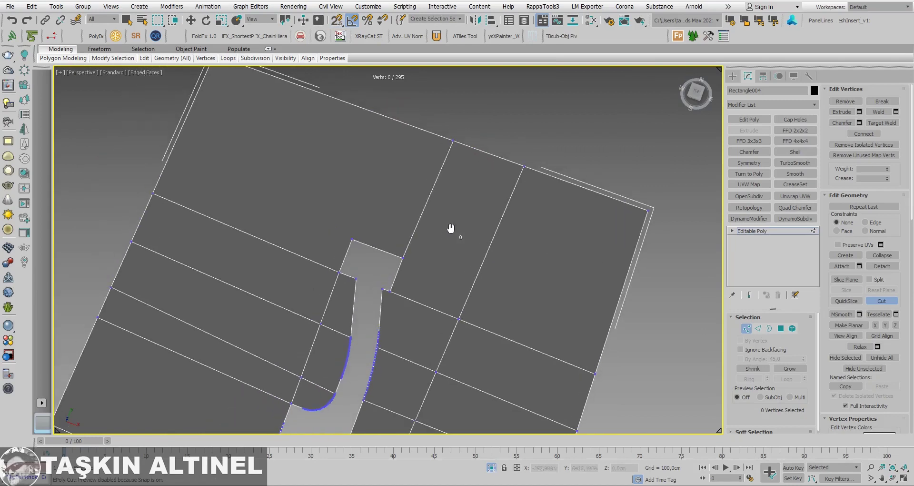
click(398, 123)
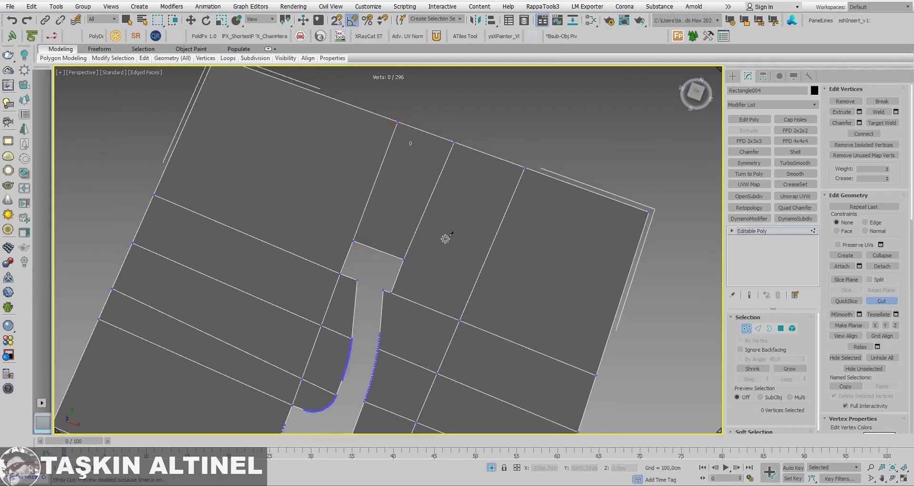
Step: Cut further cross edges out to the plane's right and left edges
click(608, 341)
middle_drag(353, 241, 473, 266)
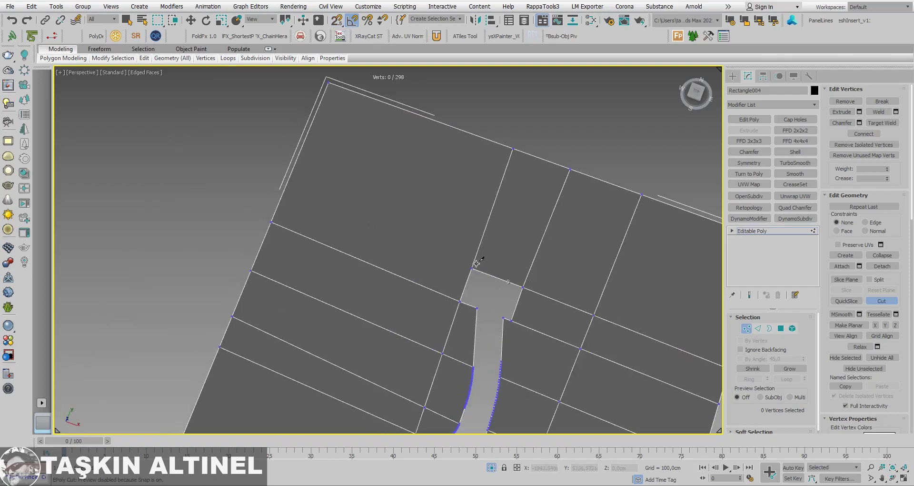
click(286, 194)
scroll(337, 176, down, 2)
scroll(339, 178, down, 2)
middle_drag(342, 180, 432, 213)
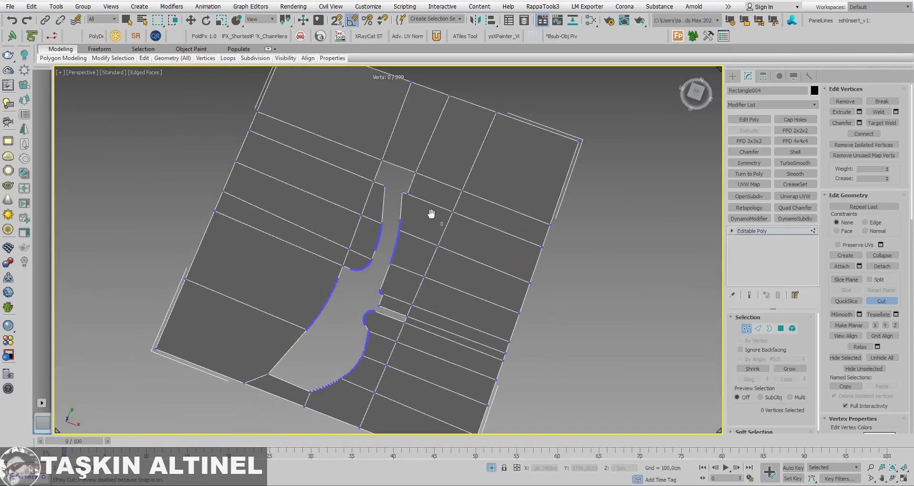
Step: Cut a cross edge from the mesh's left edge across the lower strips to the lower-right edge
middle_drag(412, 246, 436, 270)
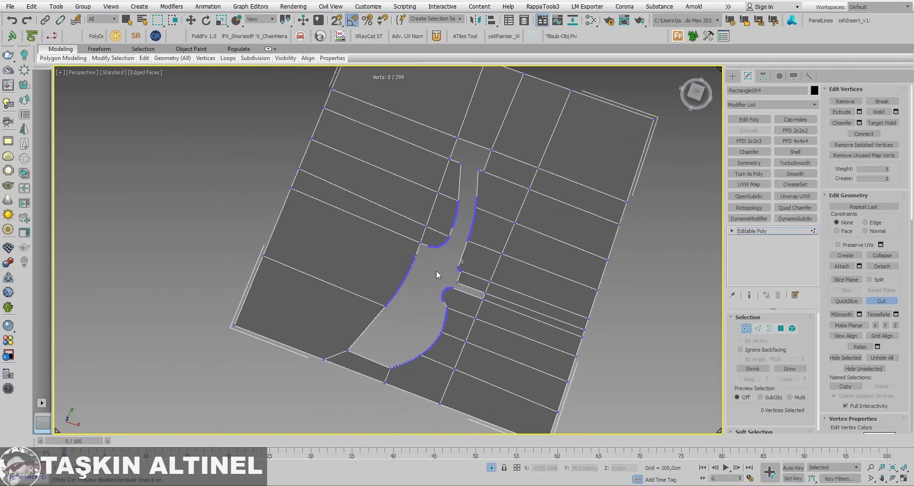
key(s)
click(277, 225)
key(s)
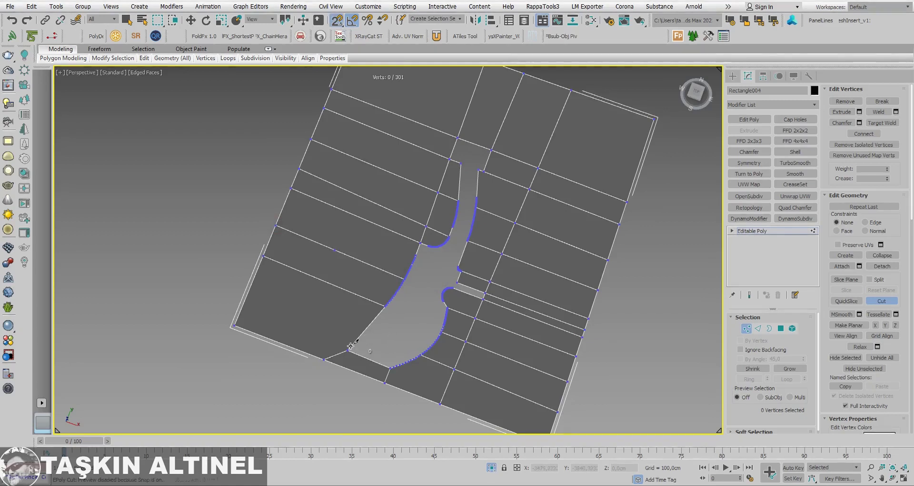
click(241, 310)
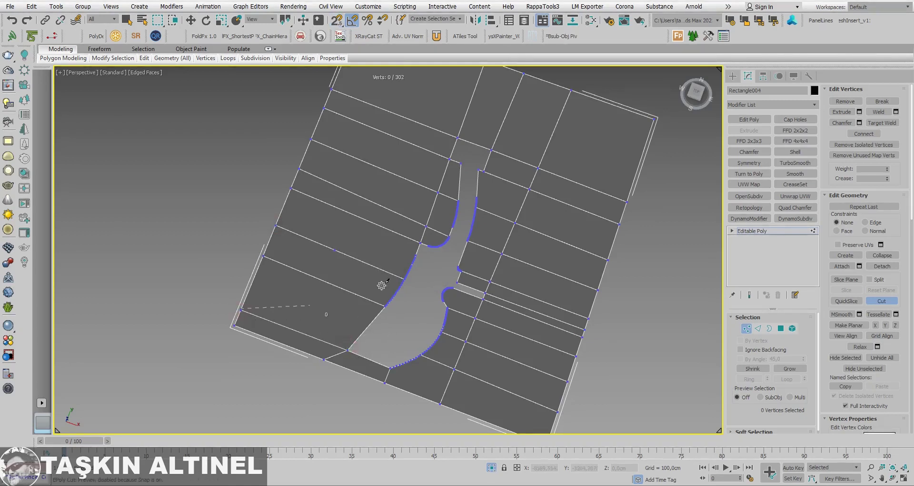
middle_drag(429, 247, 302, 260)
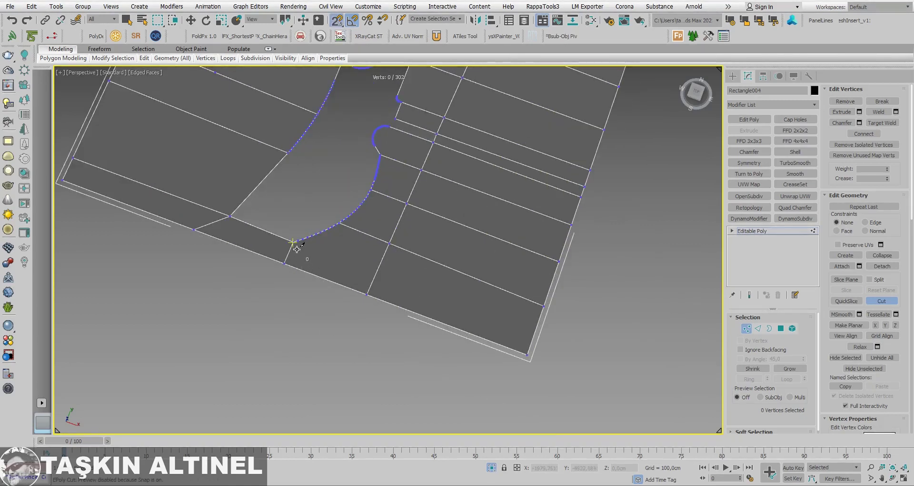
click(535, 333)
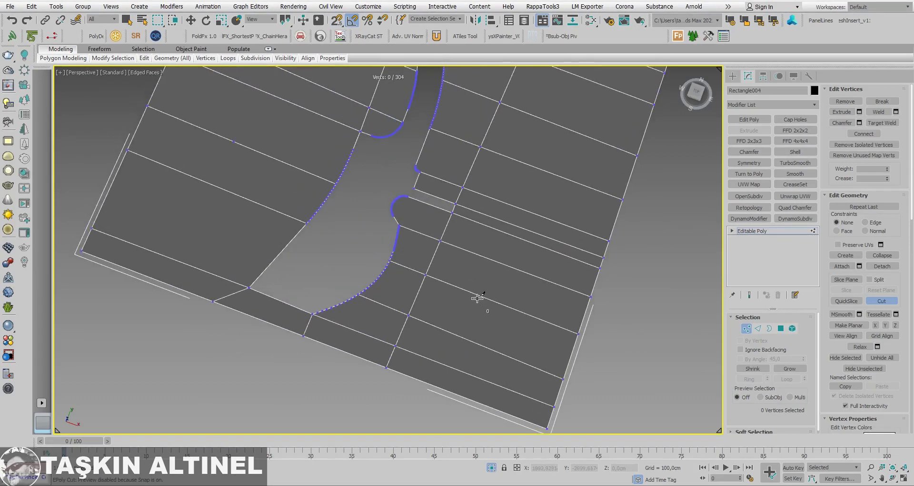
Step: Cut an edge from a vertex beside the road to its top edge, then exit Cut
mouse_move(484, 247)
middle_down()
mouse_move(439, 331)
mouse_move(423, 212)
mouse_move(413, 261)
mouse_move(373, 255)
mouse_move(396, 306)
middle_up()
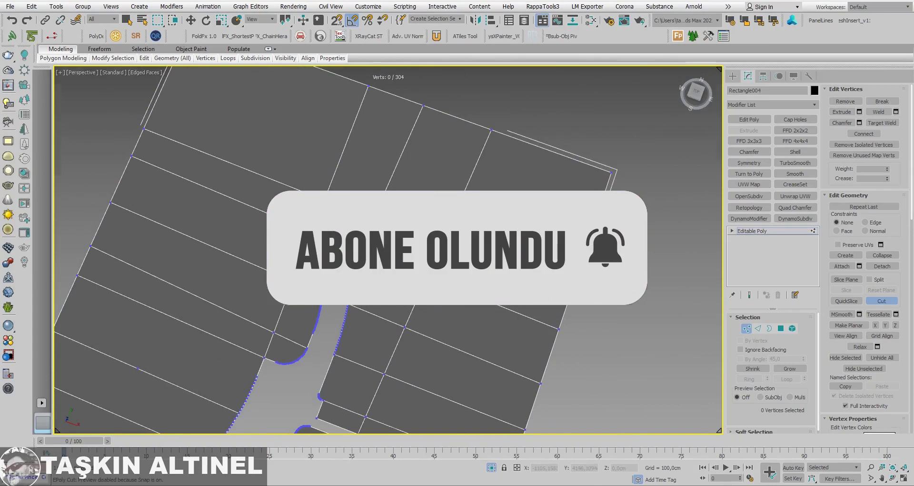
scroll(333, 286, up, 3)
click(356, 246)
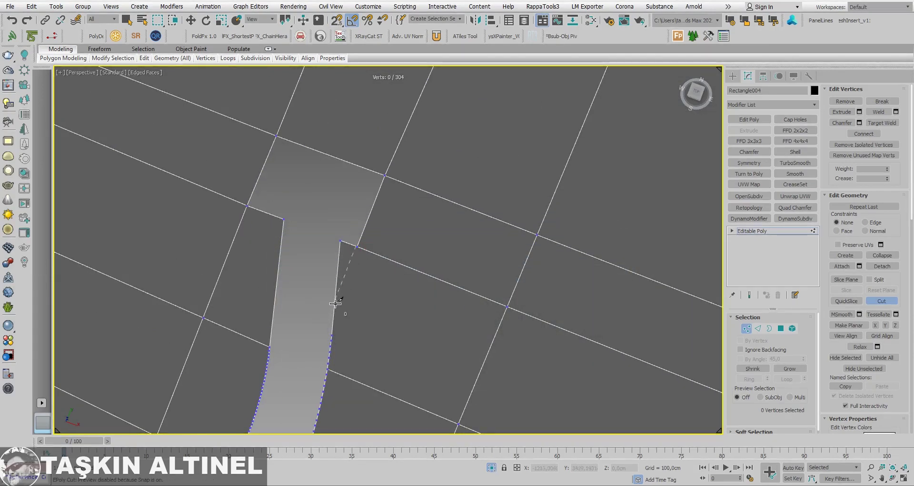
middle_drag(388, 260, 557, 120)
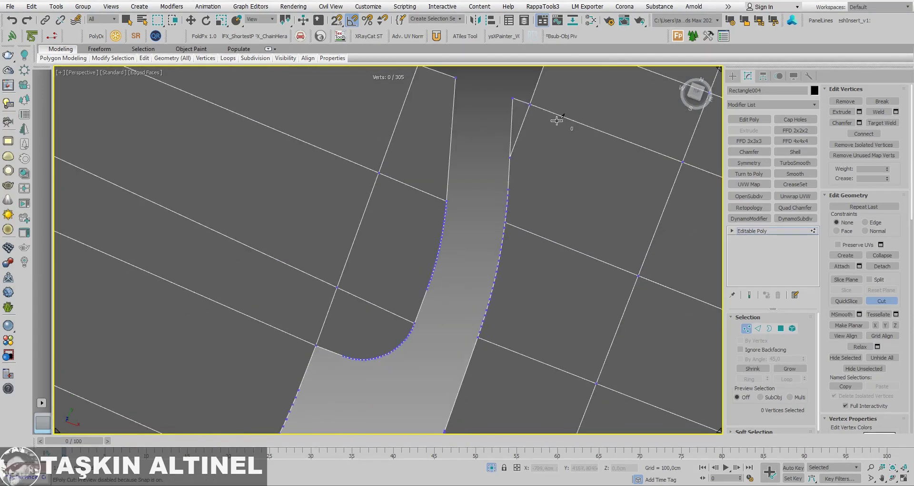
key(s)
key(s)
key(s)
click(343, 356)
key(w)
middle_drag(433, 239, 432, 250)
Step: Frame Rectangle004, leave editing, deselect the plane and orbit to review the finished quad strips
key(z)
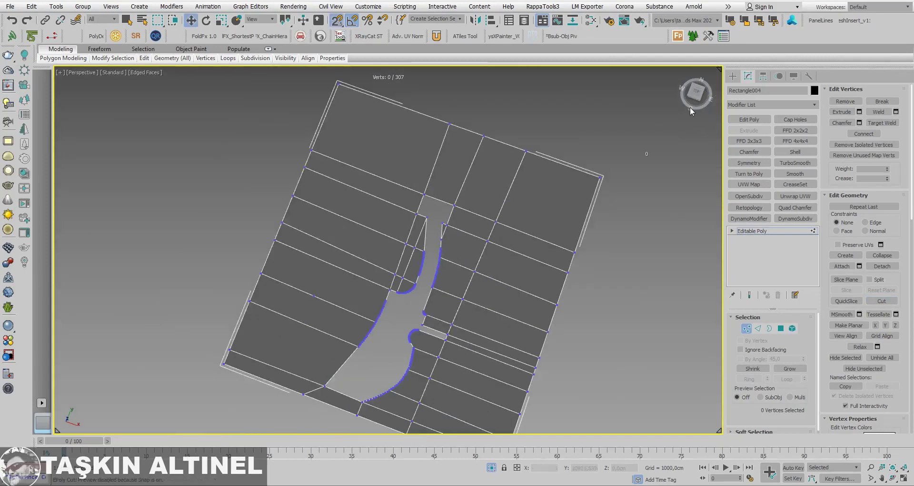
click(733, 76)
click(634, 123)
mouse_move(634, 122)
alt+middle_down()
mouse_move(536, 214)
mouse_move(505, 215)
alt+middle_up()
click(506, 216)
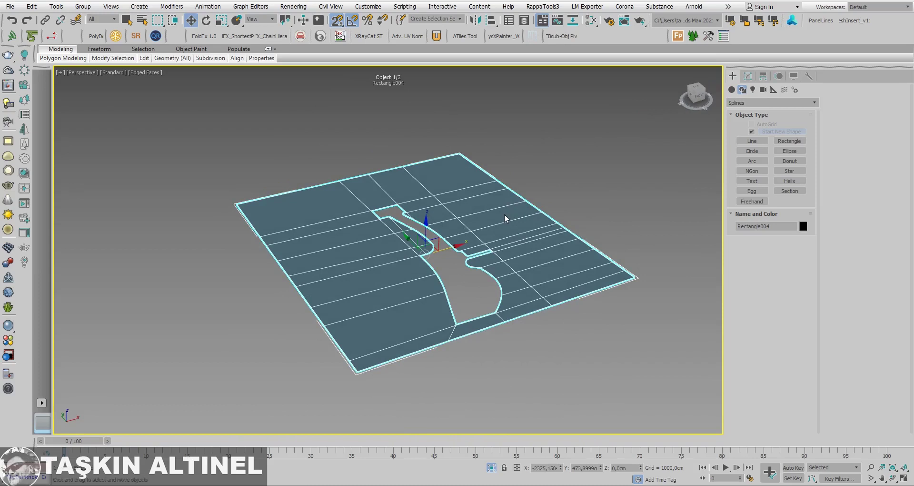
click(575, 169)
mouse_move(520, 206)
alt+middle_down()
mouse_move(575, 169)
mouse_move(476, 213)
mouse_move(506, 209)
mouse_move(310, 482)
alt+middle_up()
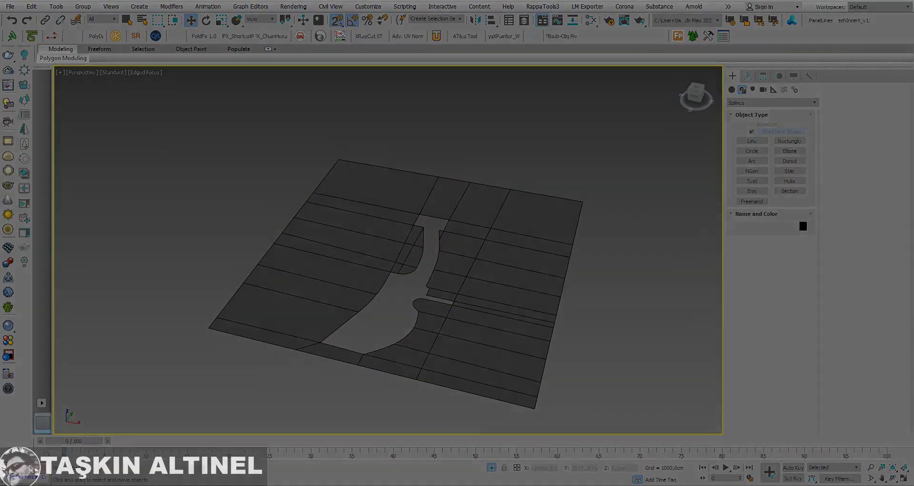